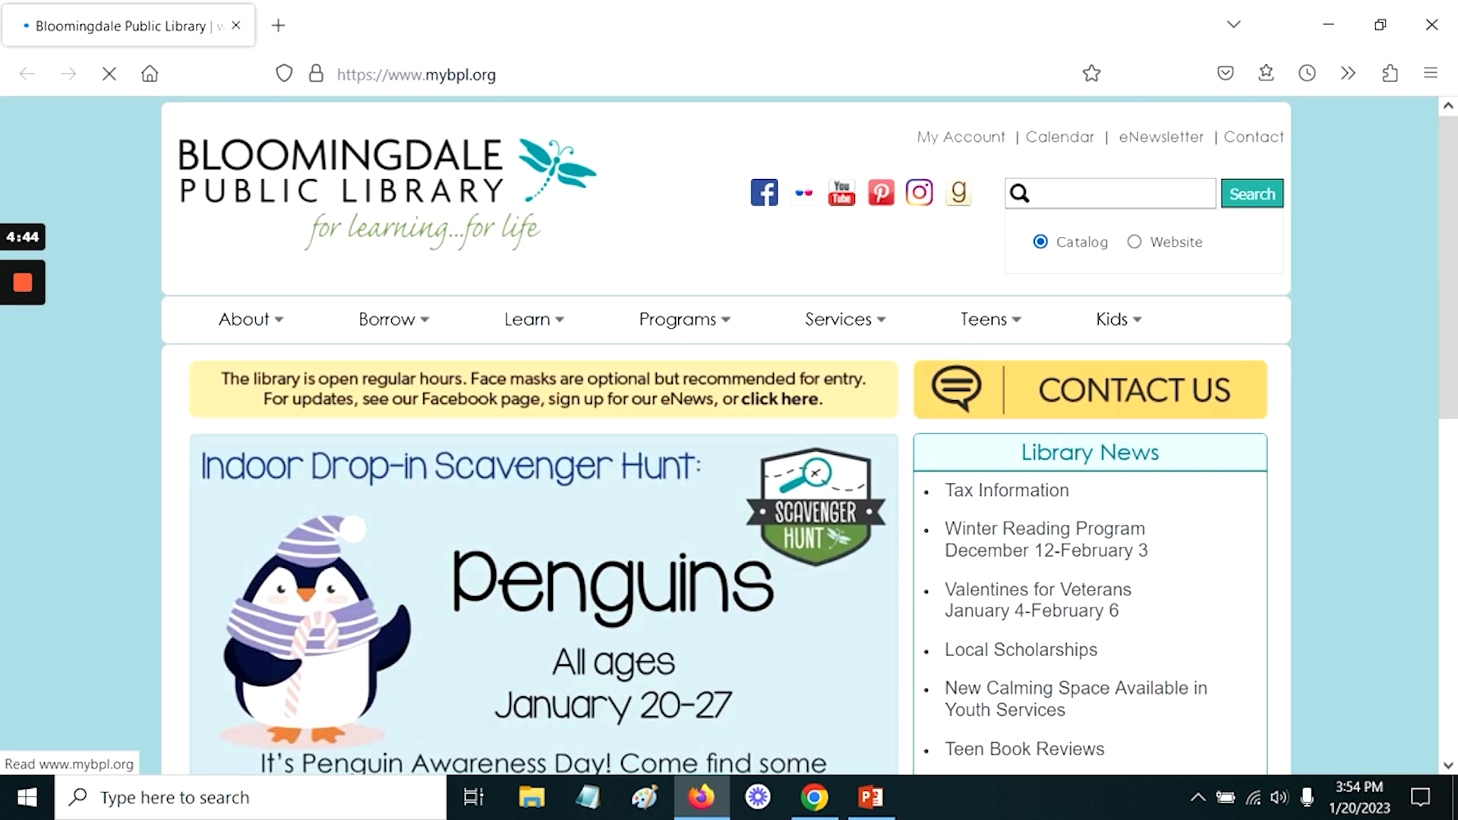
# Step: Go to canva.com in the browser and look over the opening part of its home page
pyautogui.write('canva.com/')
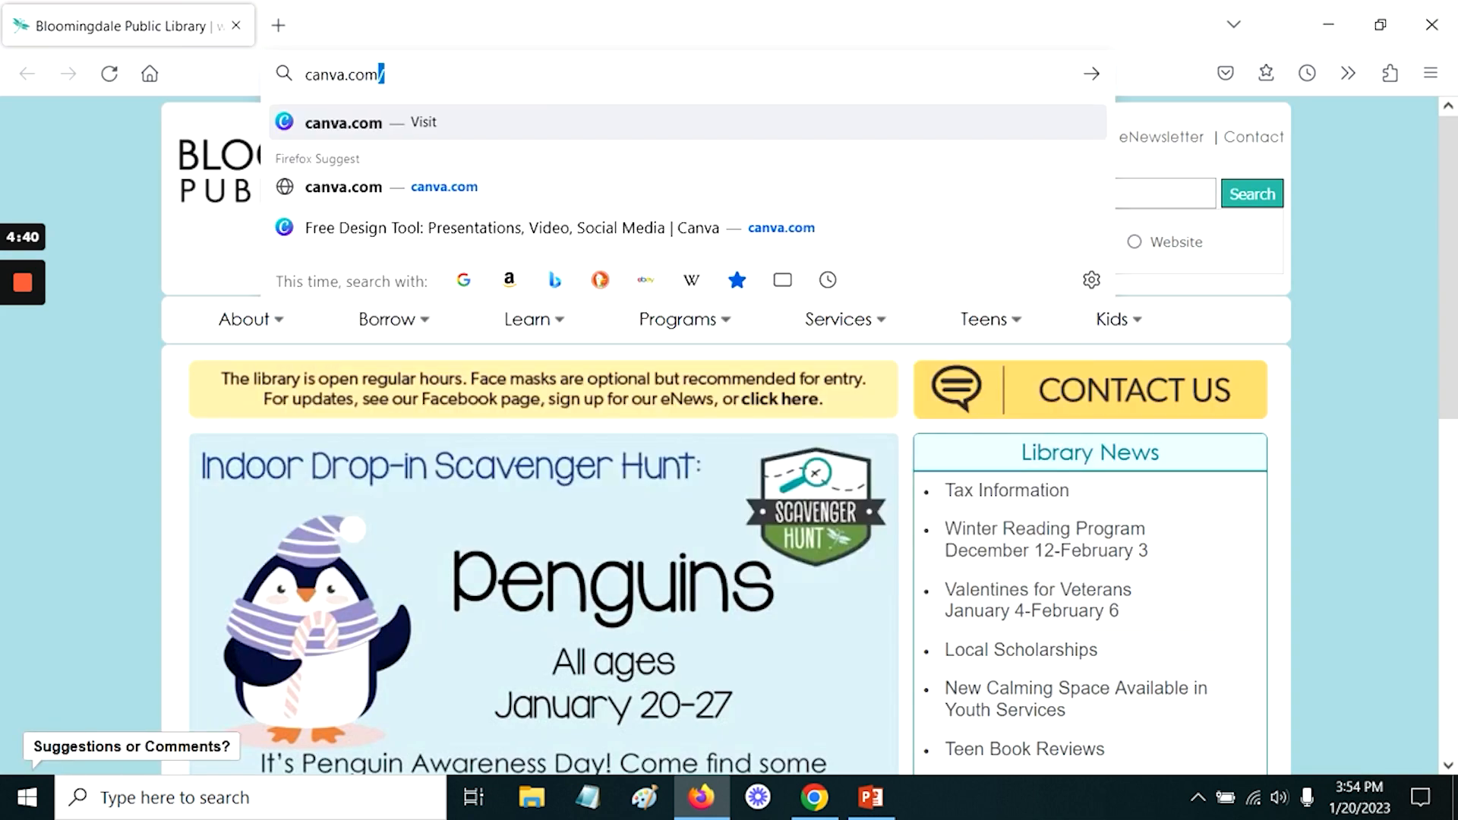
pyautogui.press('Return')
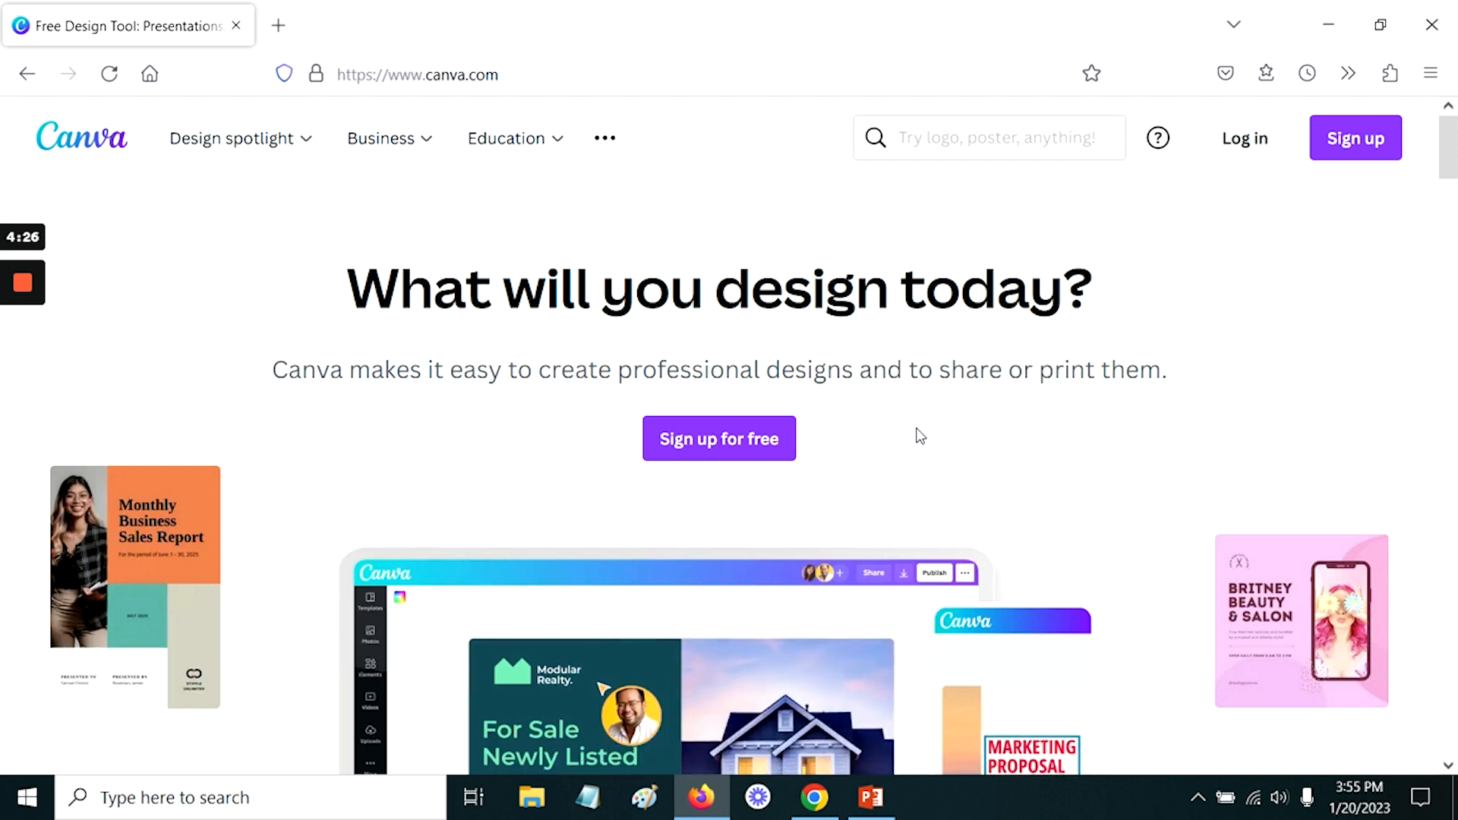
pyautogui.scroll(-2, 919, 434)
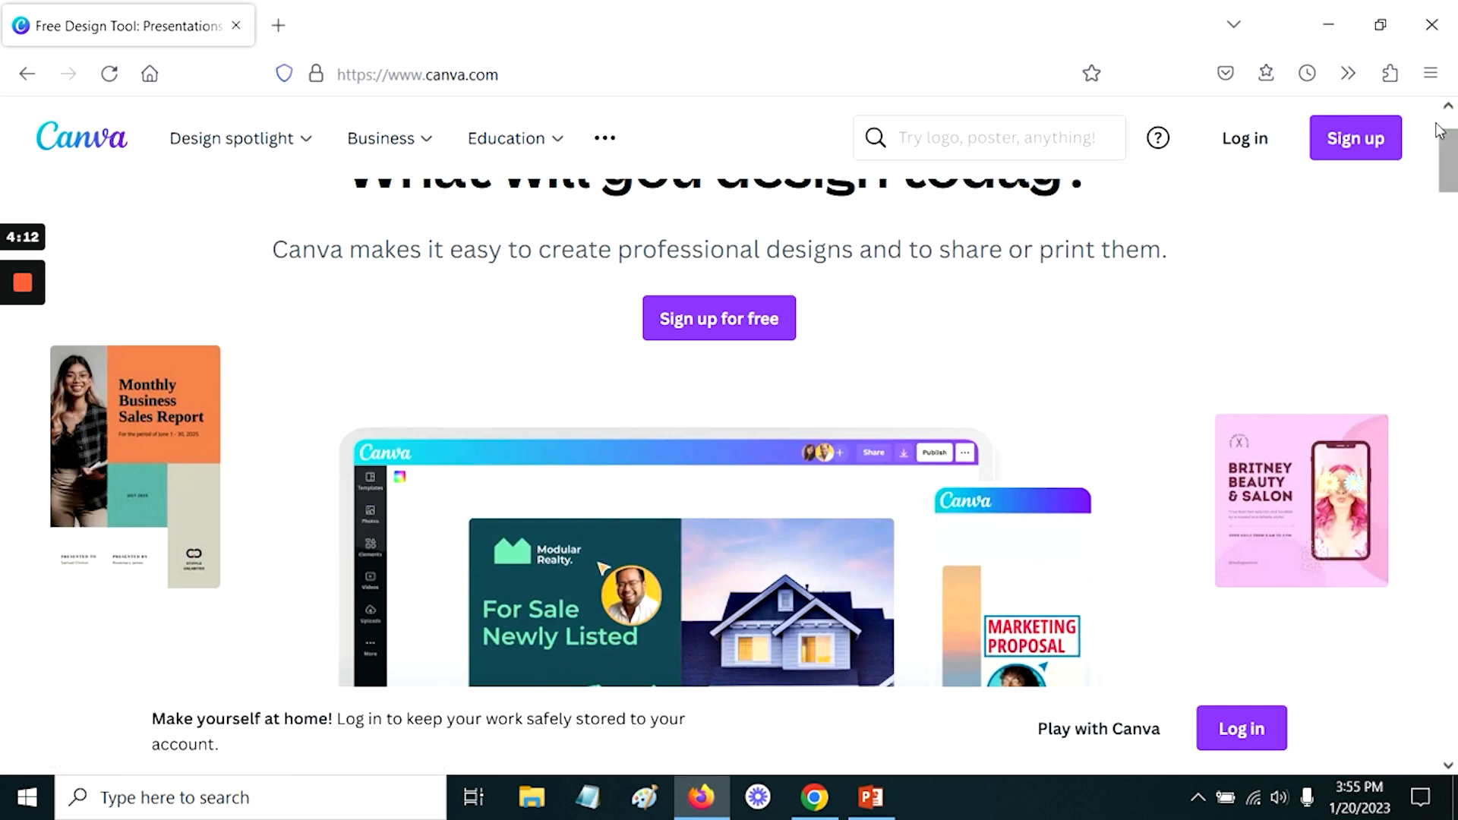
# Step: View the available ways to sign up for Canva and close the sign-up dialog without choosing one
pyautogui.click(1344, 144)
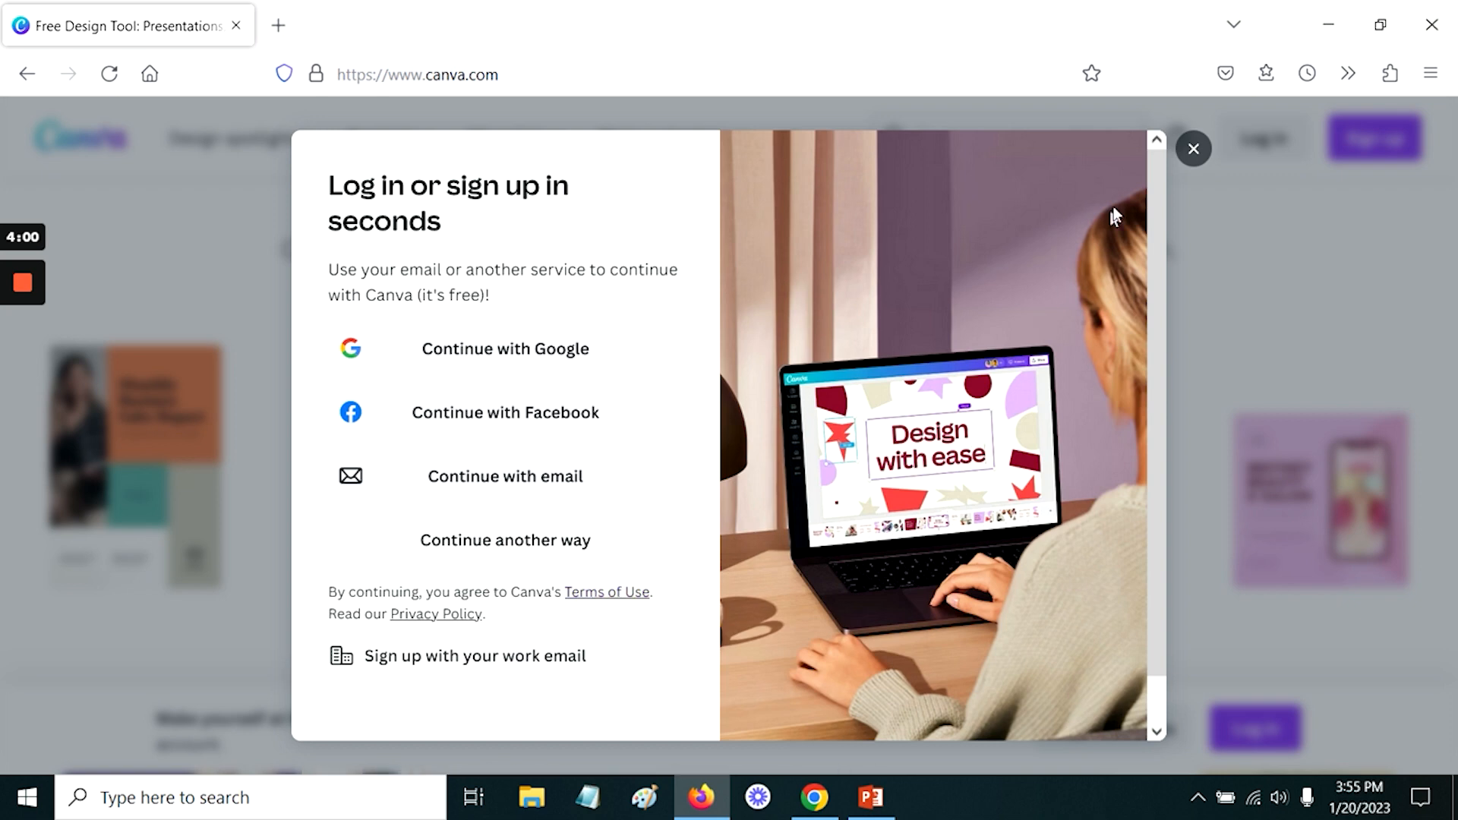
pyautogui.click(1195, 151)
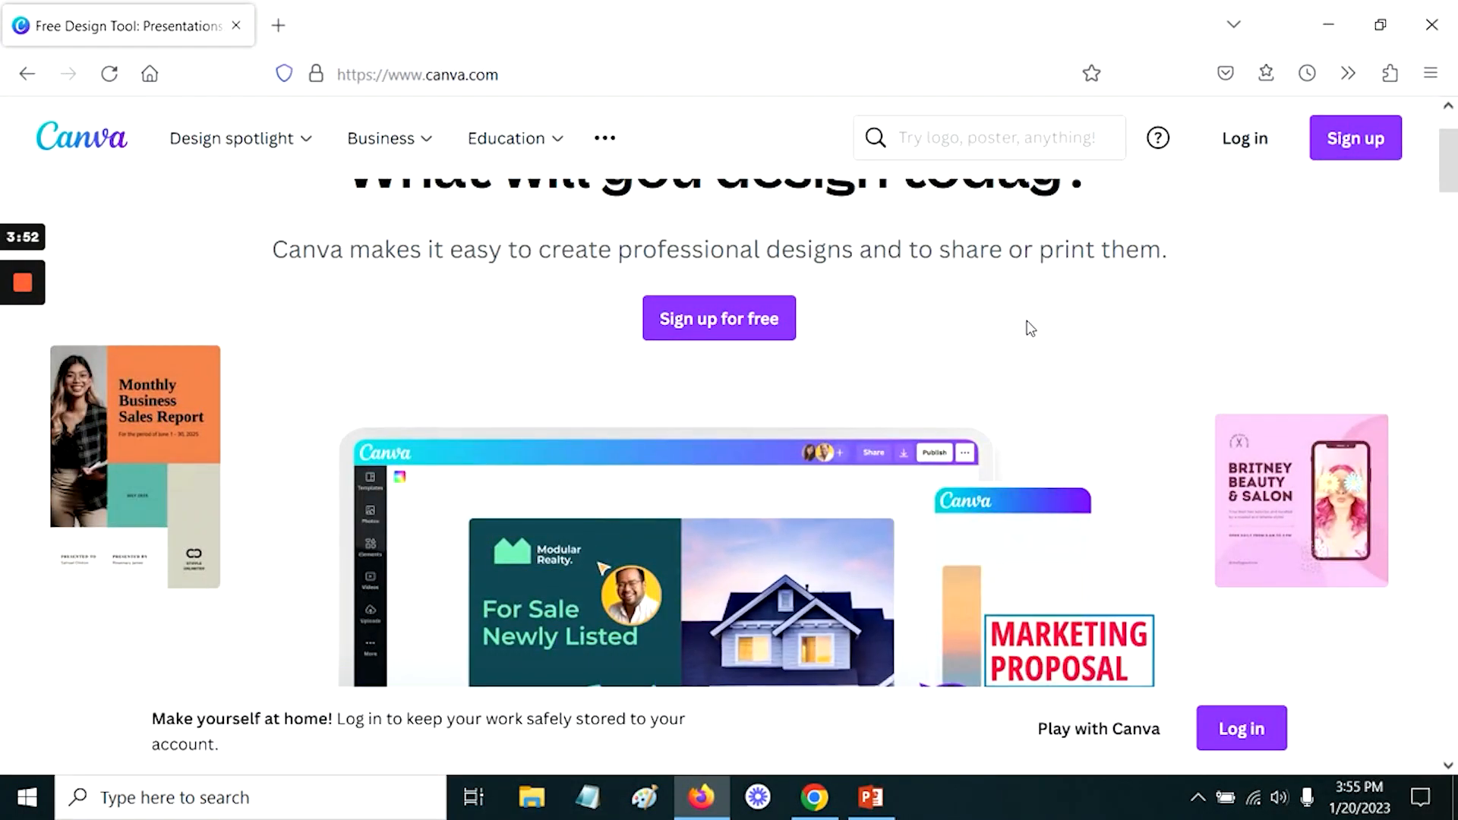
pyautogui.scroll(2, 1031, 328)
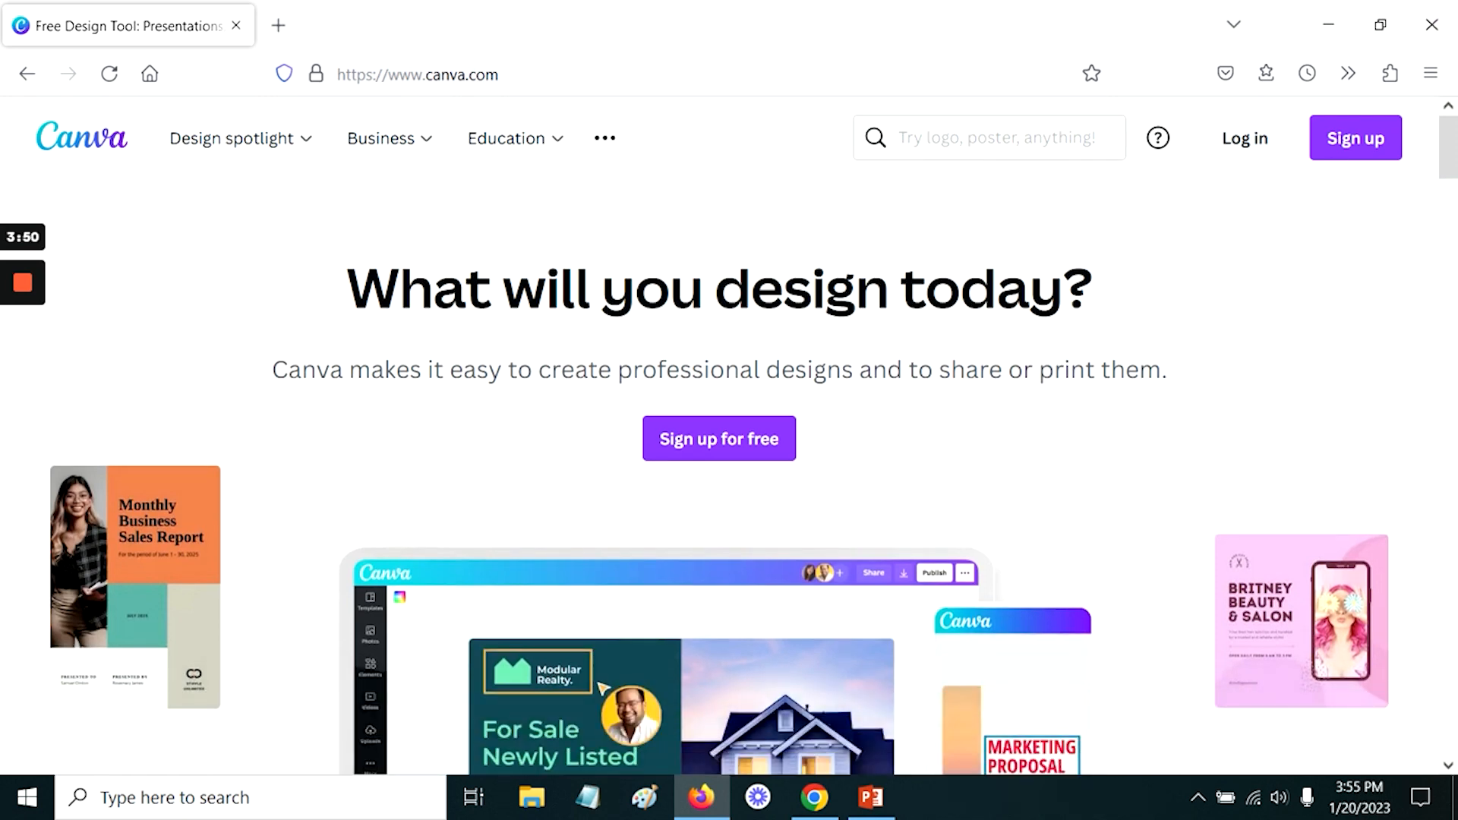
# Step: Close the Firefox window and switch to the signed-in Canva session in Chrome
pyautogui.click(1438, 23)
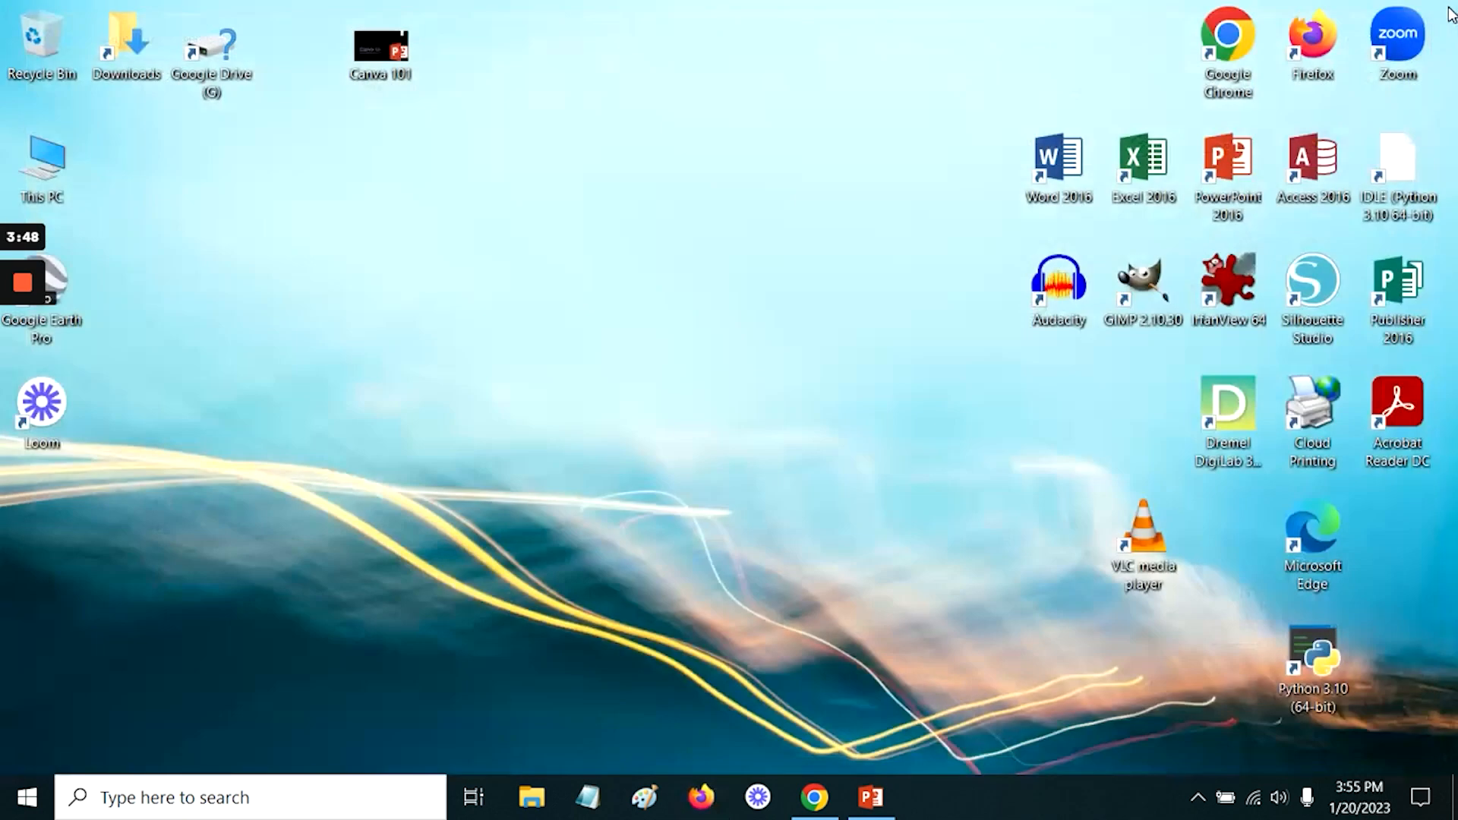
pyautogui.click(806, 802)
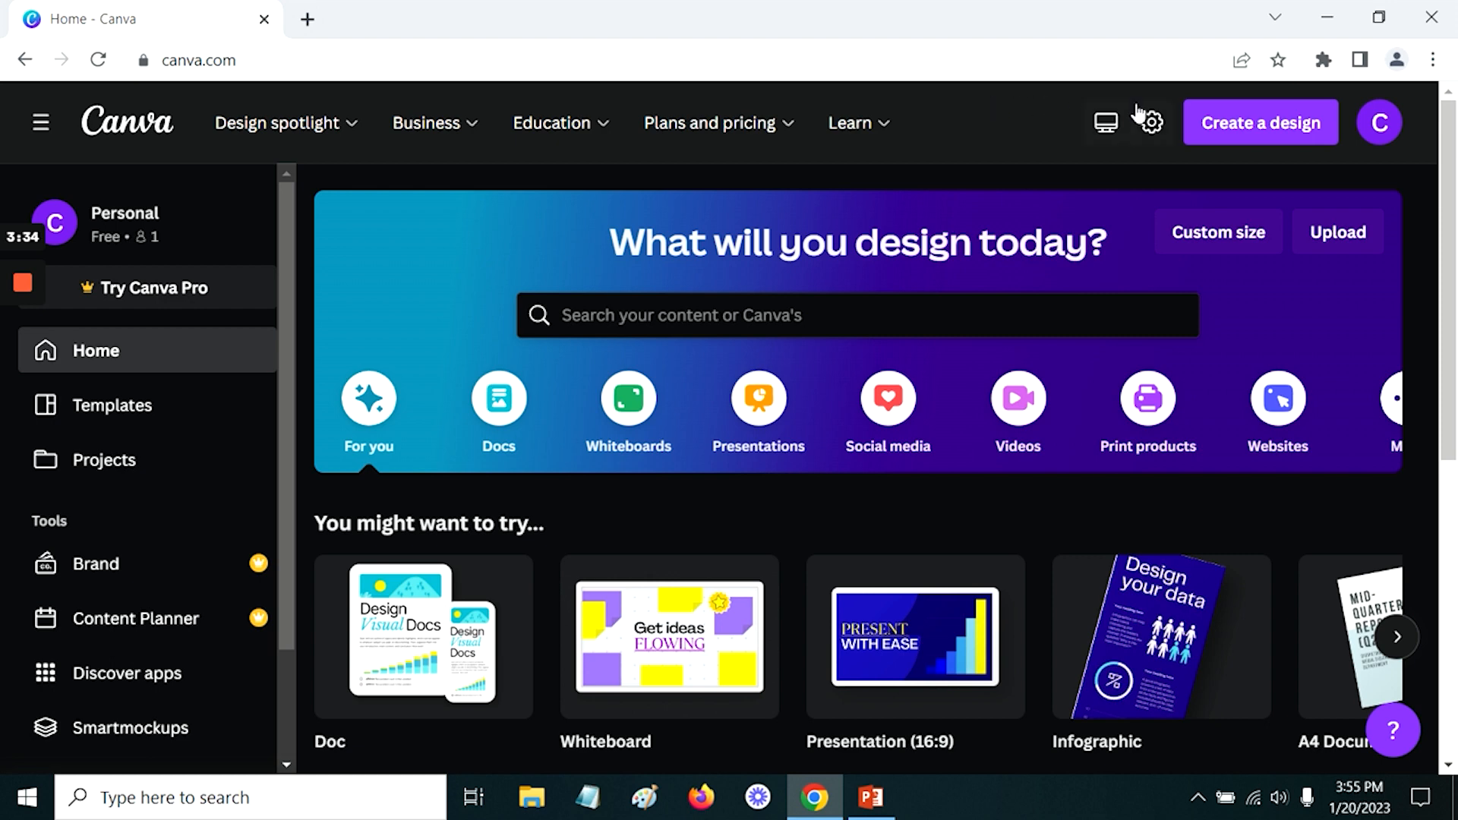
# Step: Review the email preferences in the account settings, including message topics, frequency and privacy, and return to the Canva home page
pyautogui.click(1152, 124)
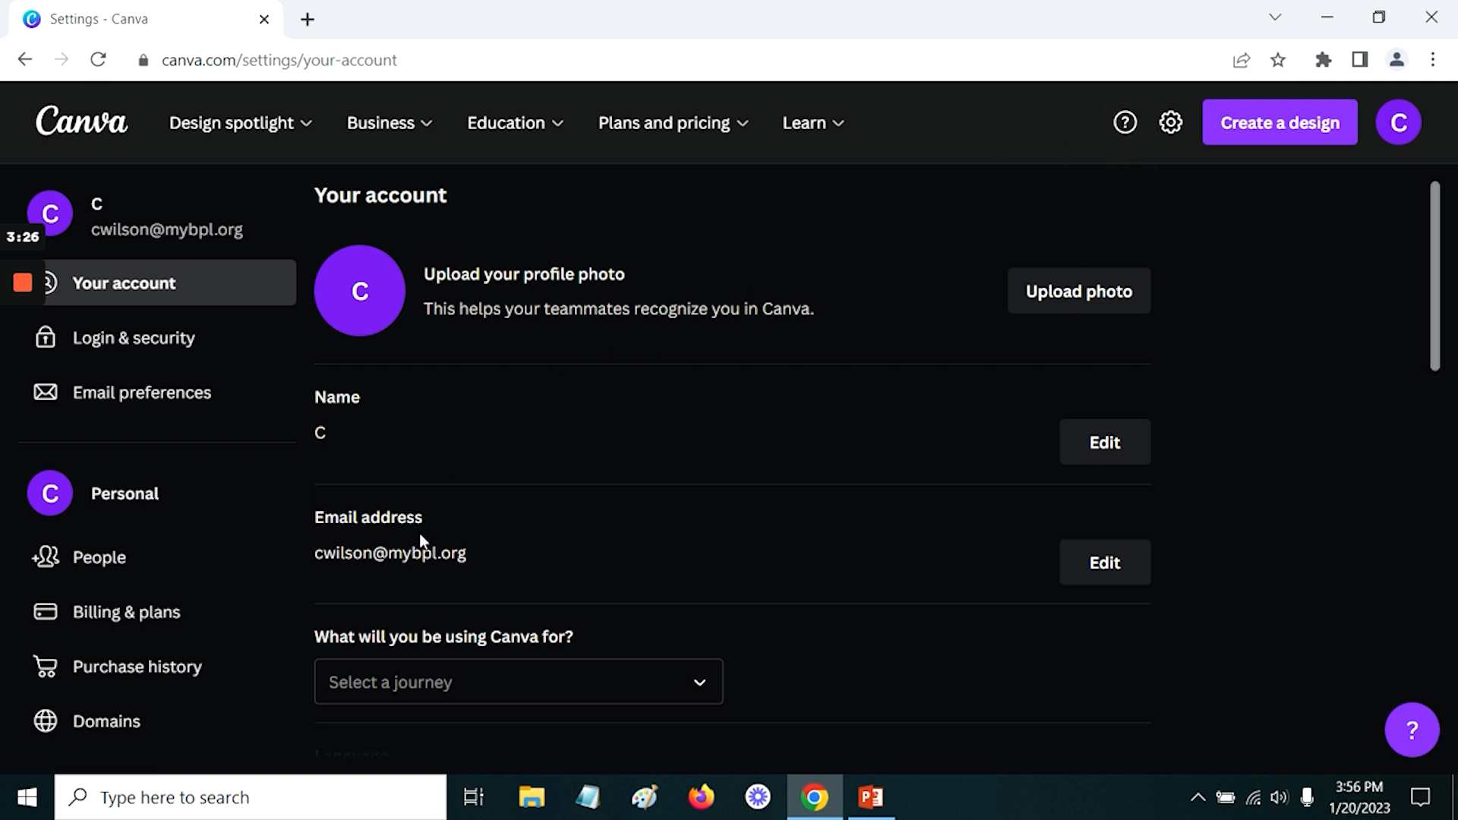
pyautogui.click(103, 403)
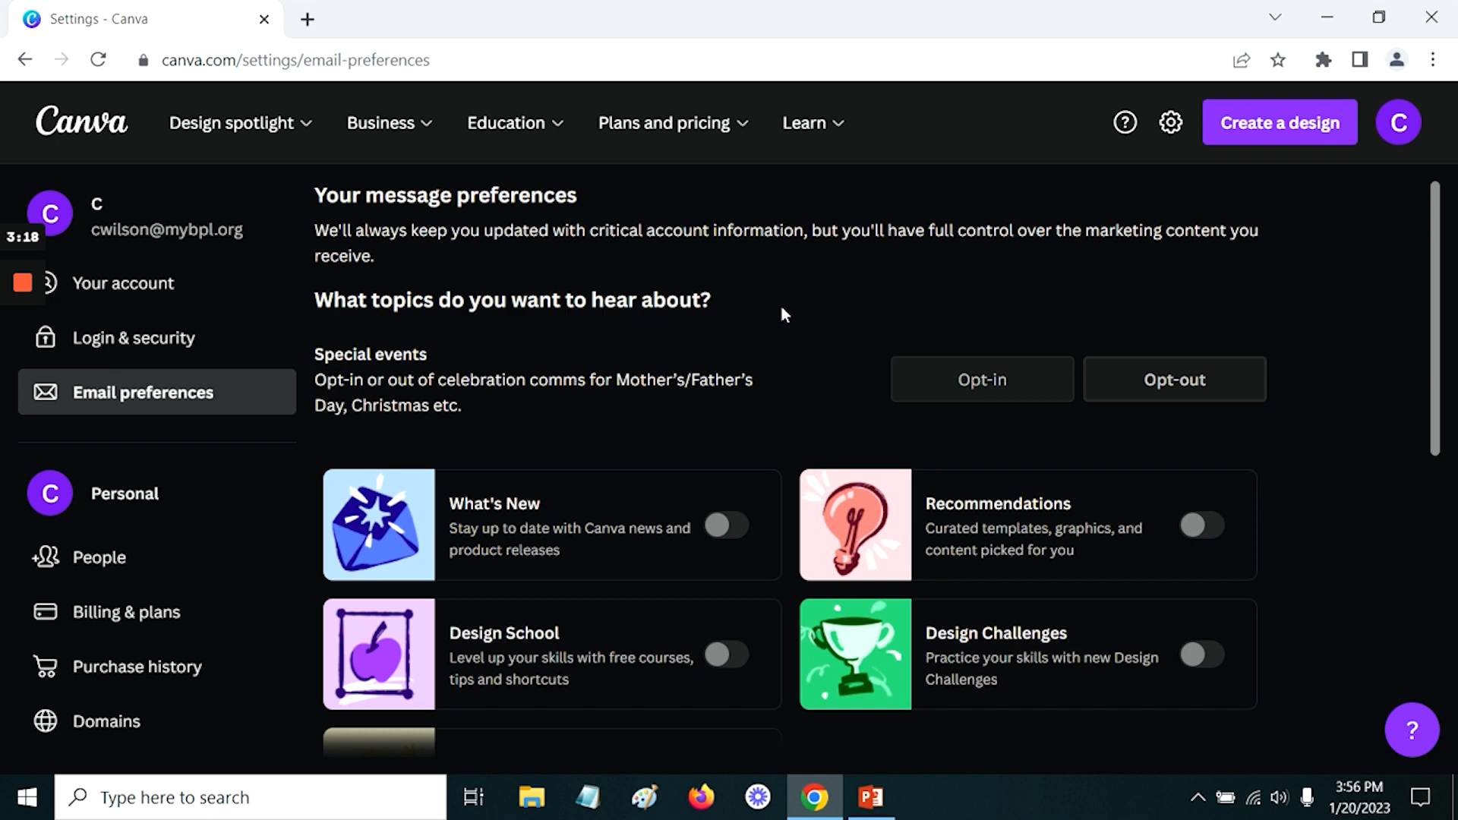
pyautogui.scroll(-5, 749, 355)
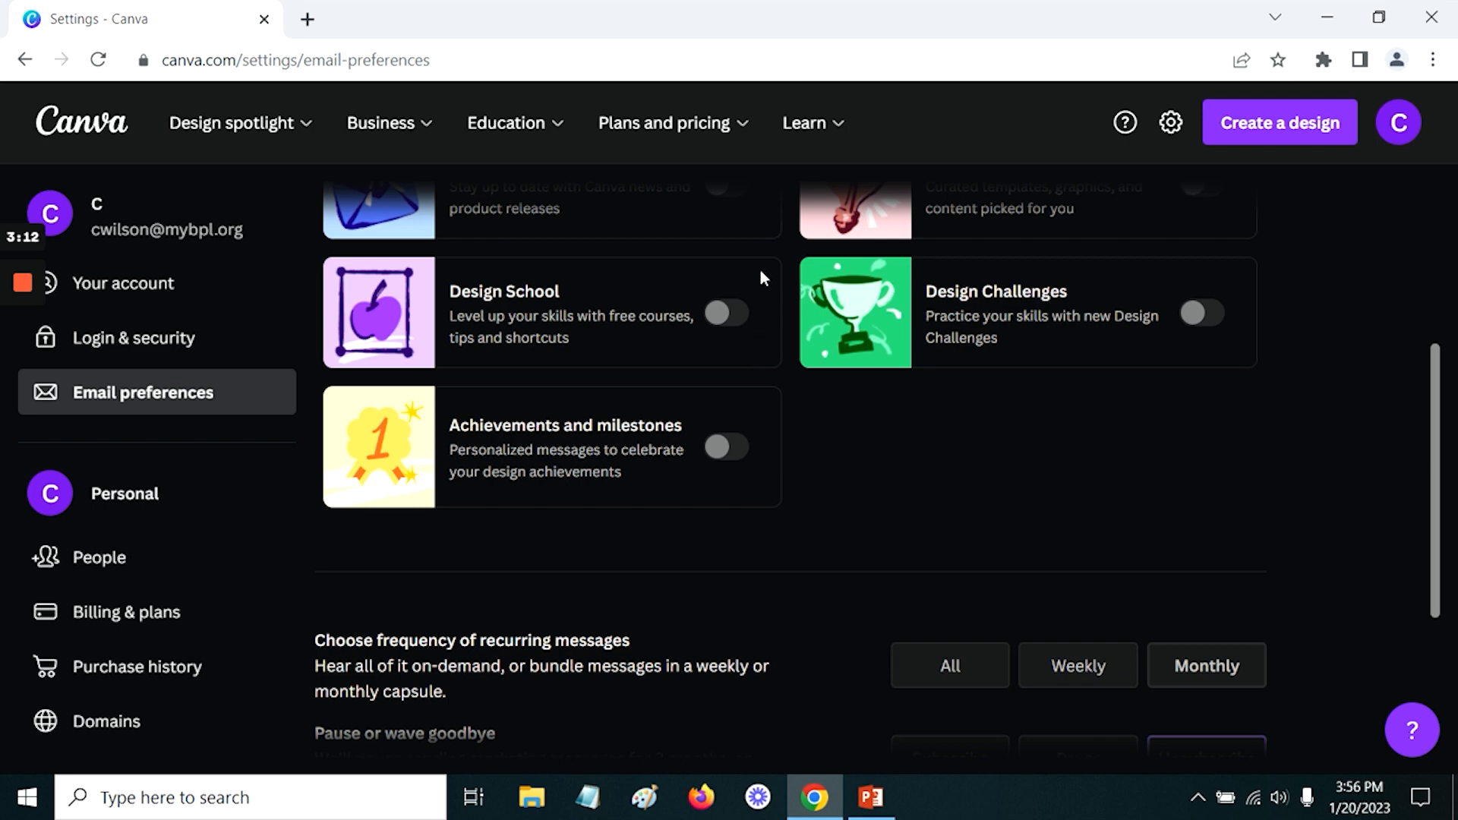
pyautogui.scroll(-4, 757, 296)
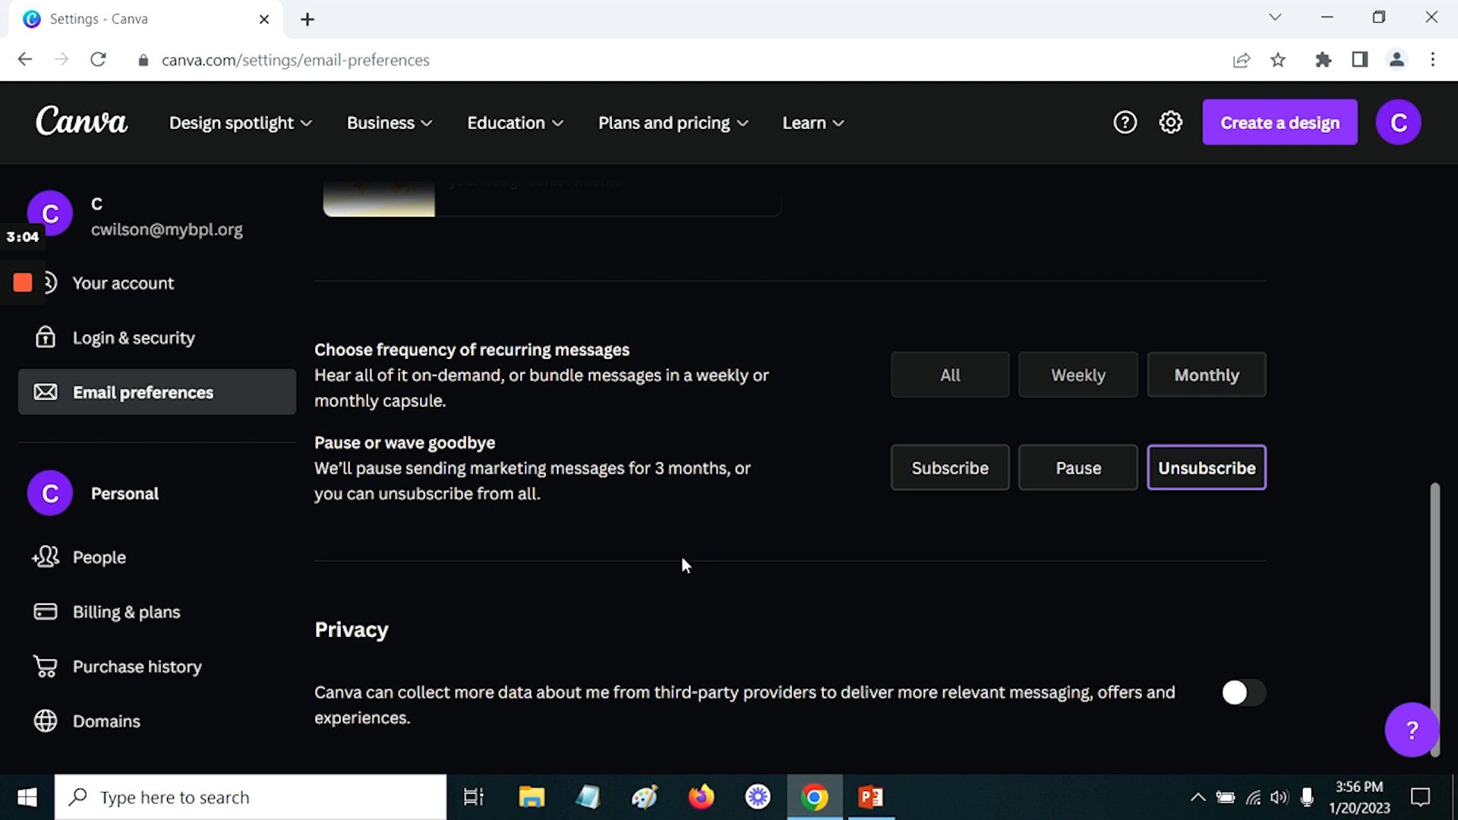
pyautogui.click(90, 129)
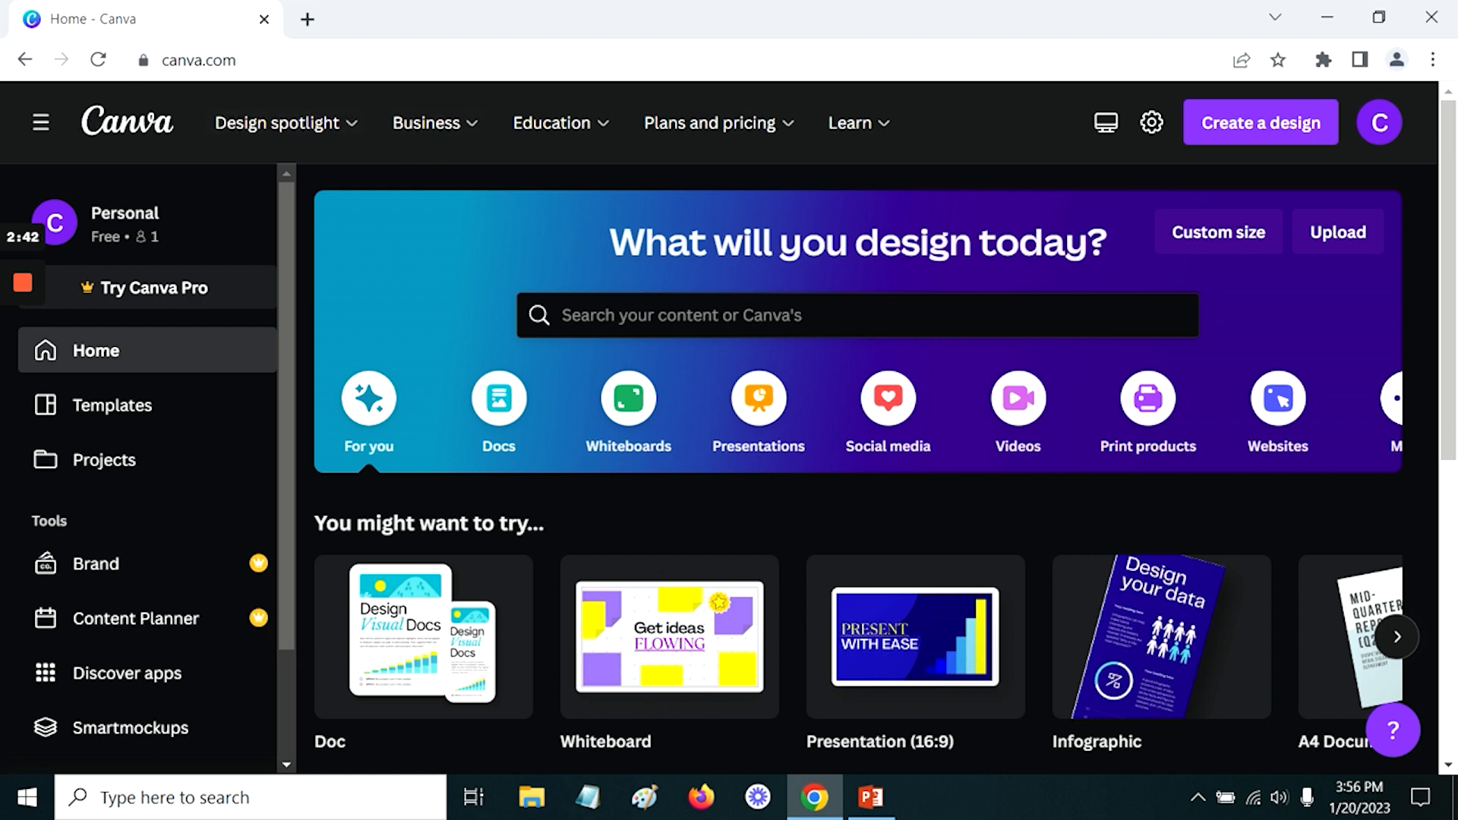
# Step: Search the templates for "card" and show all the suggested templates
pyautogui.click(683, 315)
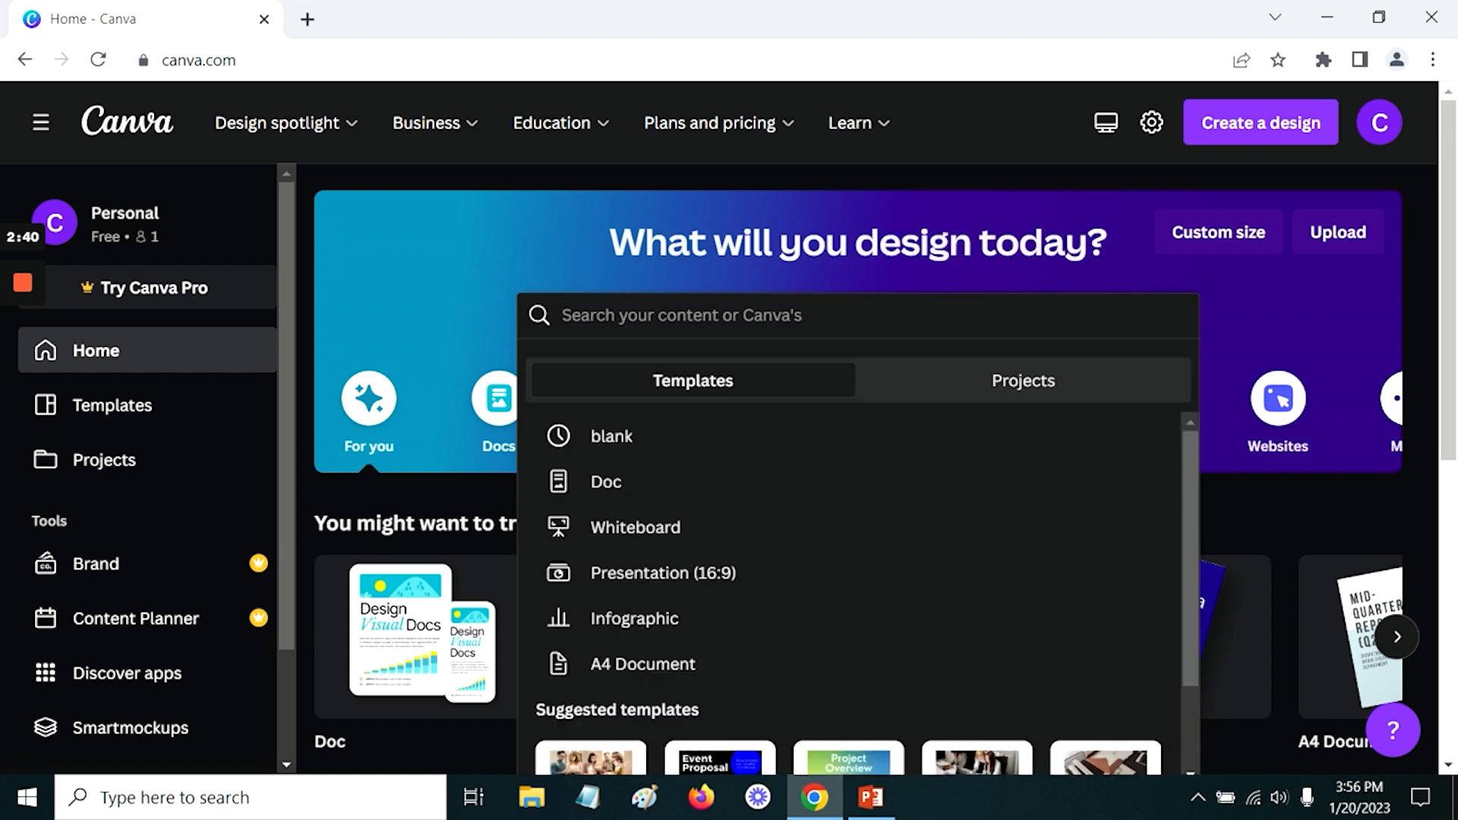
pyautogui.write('card')
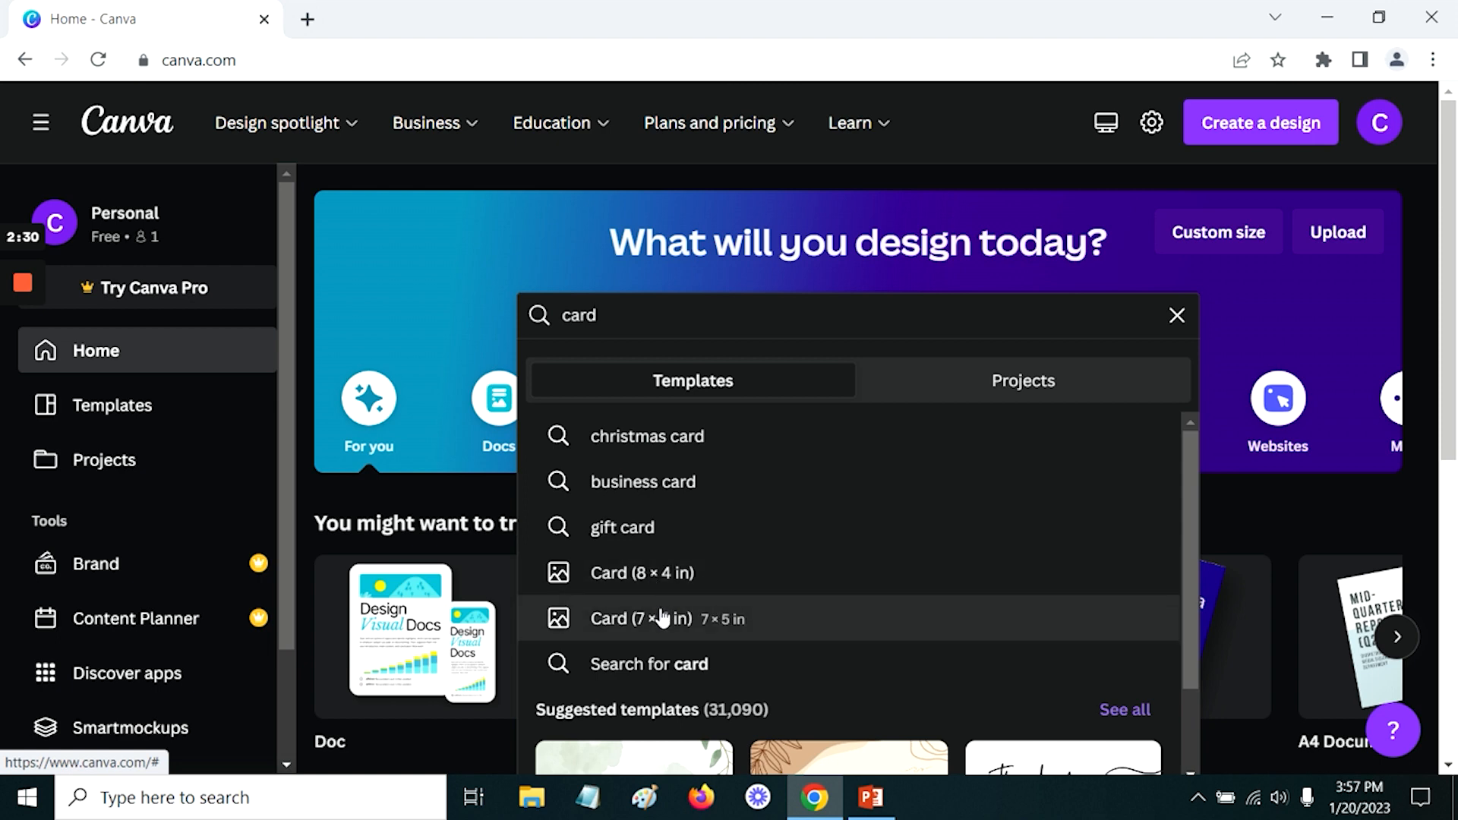
pyautogui.scroll(-2, 661, 619)
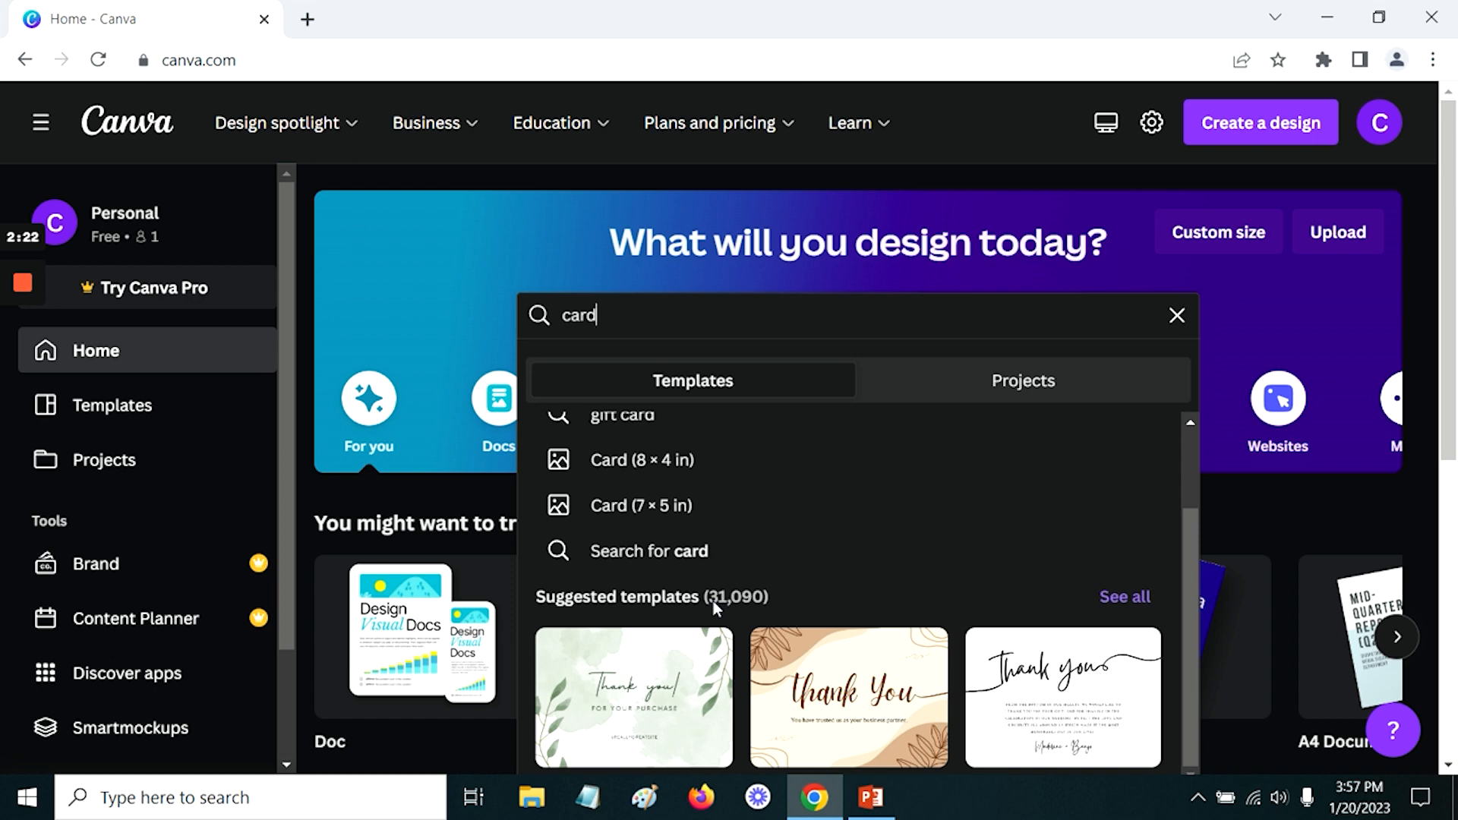
pyautogui.click(1132, 599)
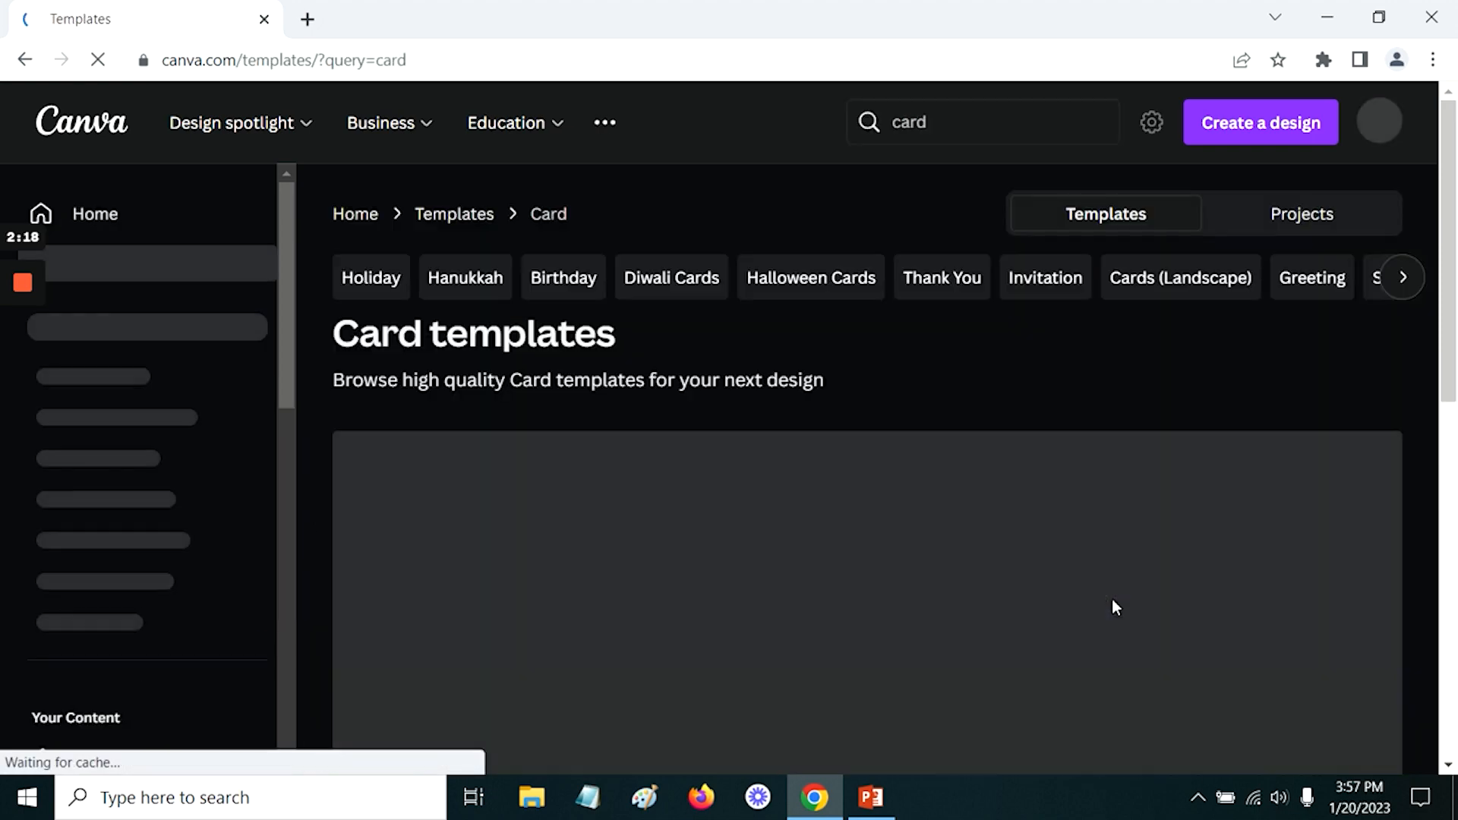
# Step: Browse the card templates and return to the Canva home page
pyautogui.scroll(-8, 827, 507)
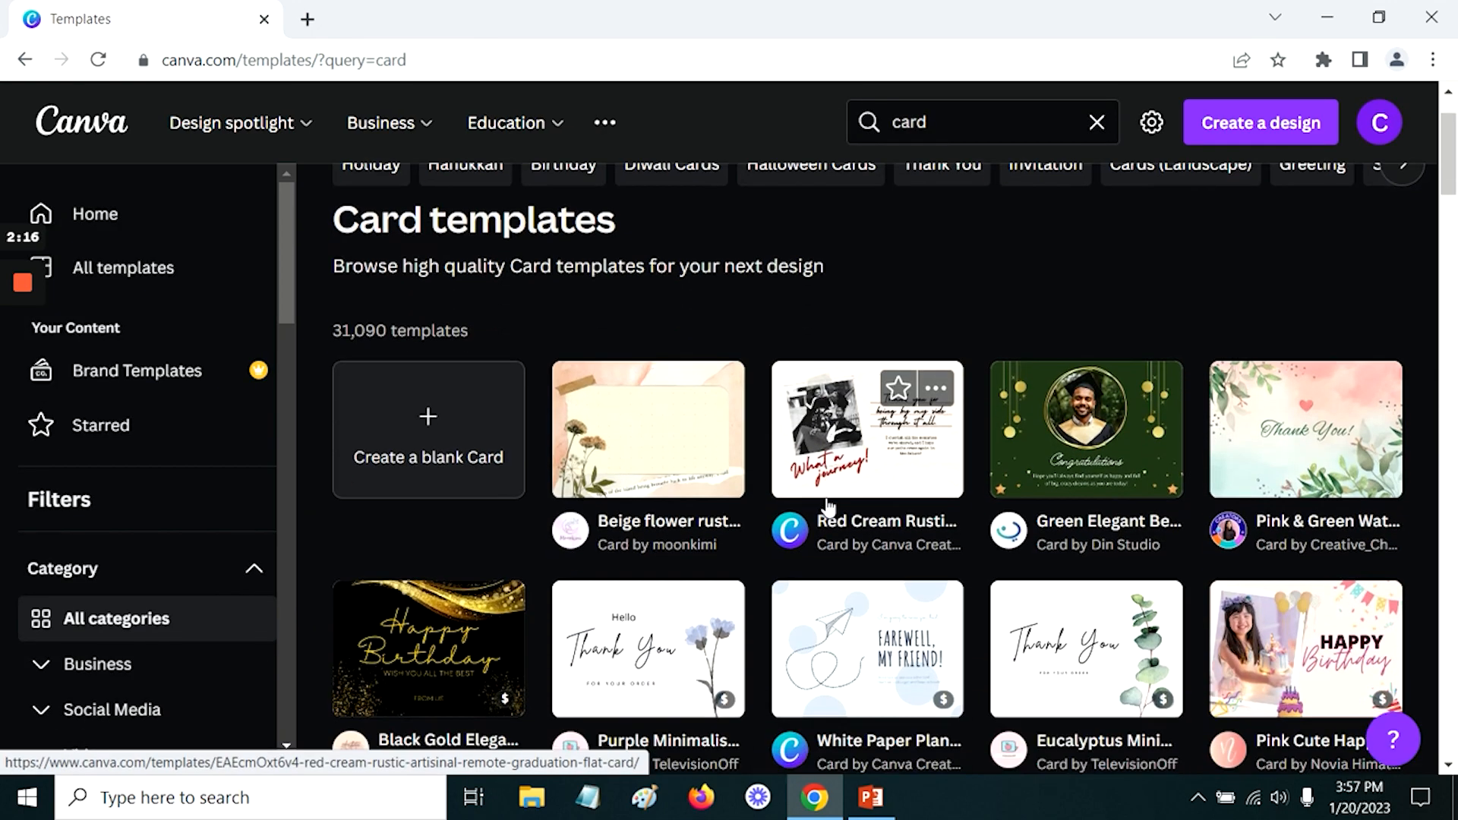
pyautogui.scroll(-2, 827, 507)
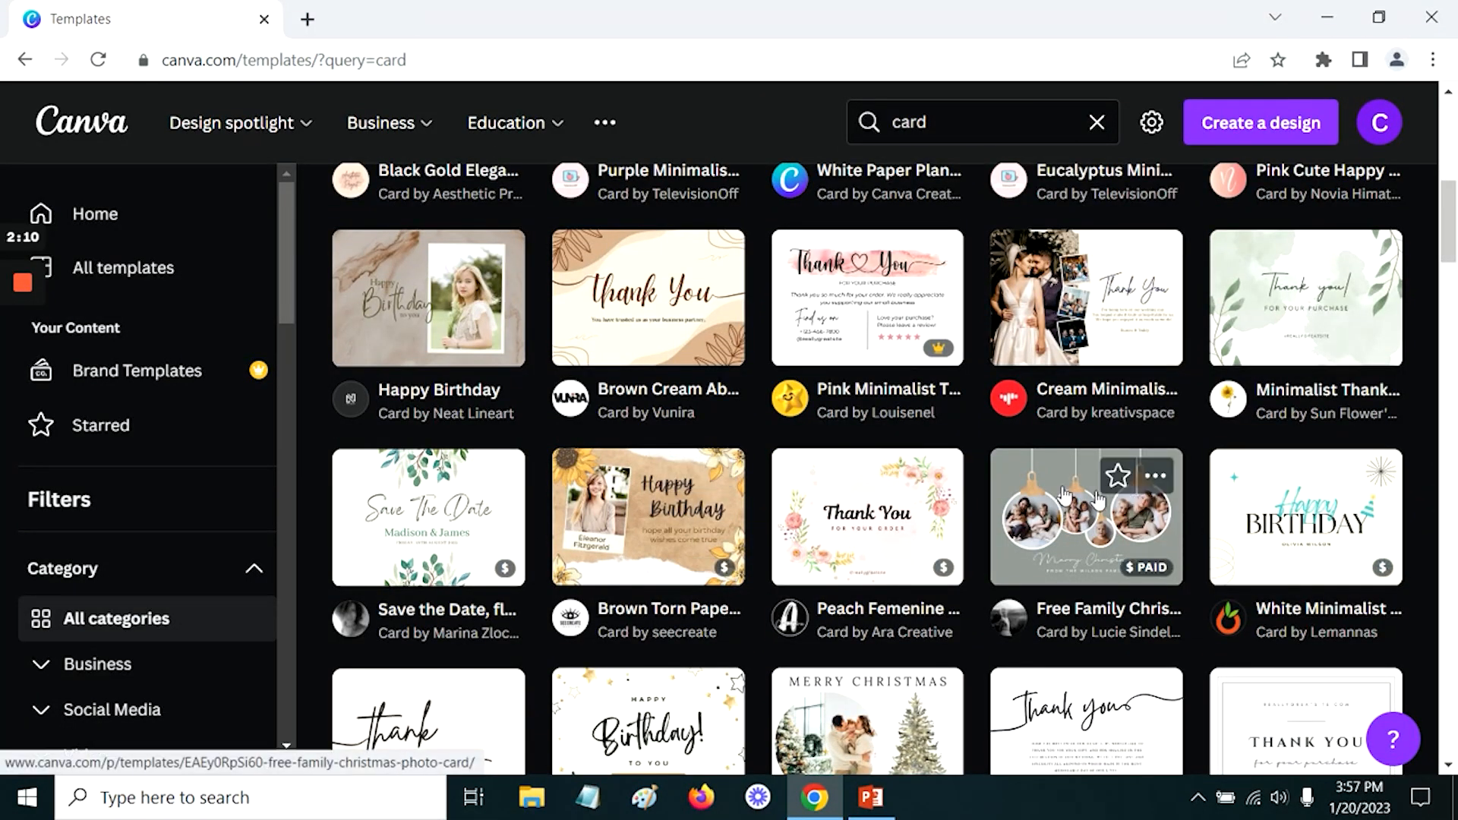
pyautogui.scroll(6, 587, 414)
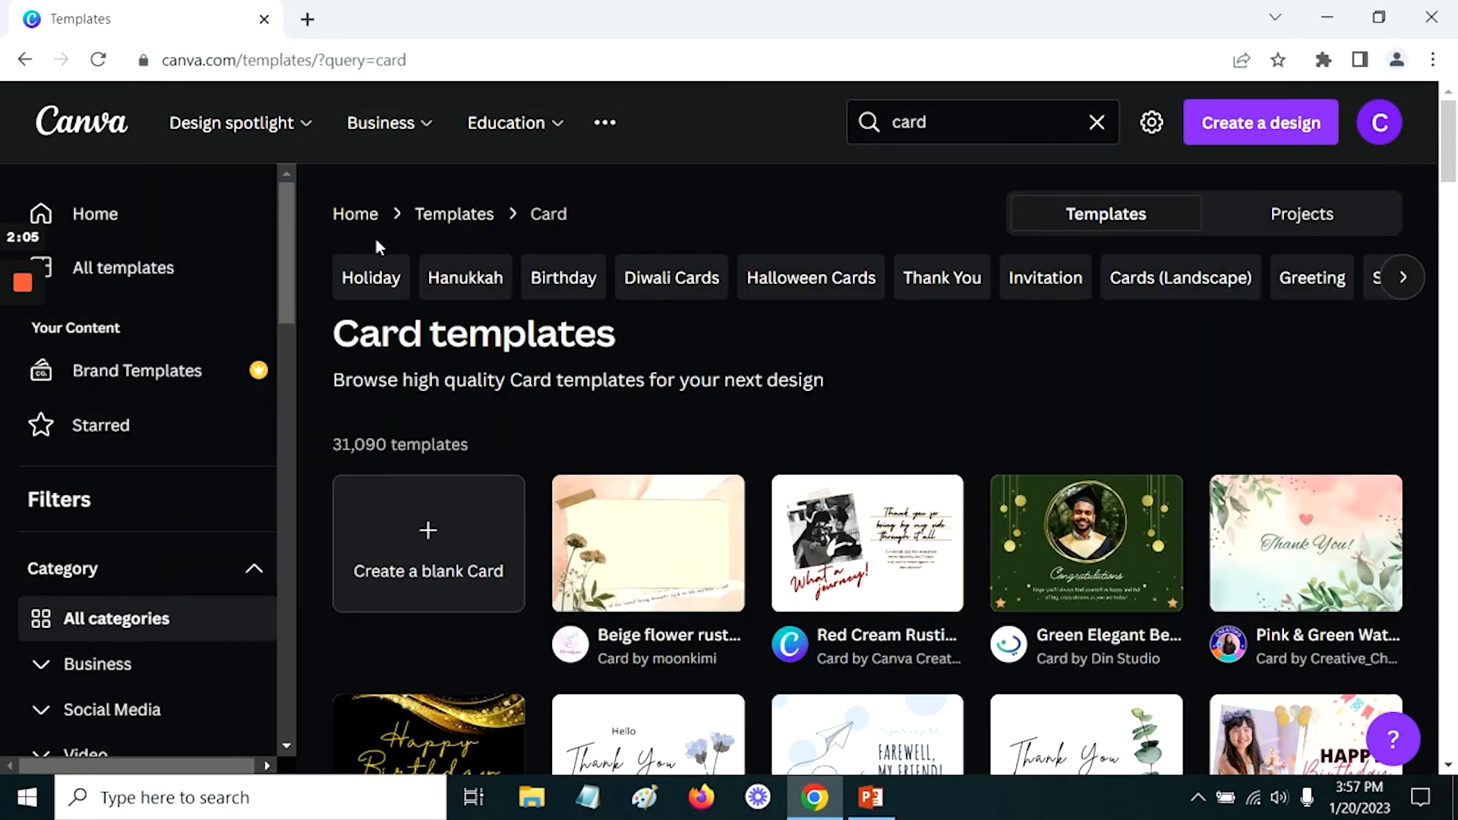
pyautogui.click(362, 217)
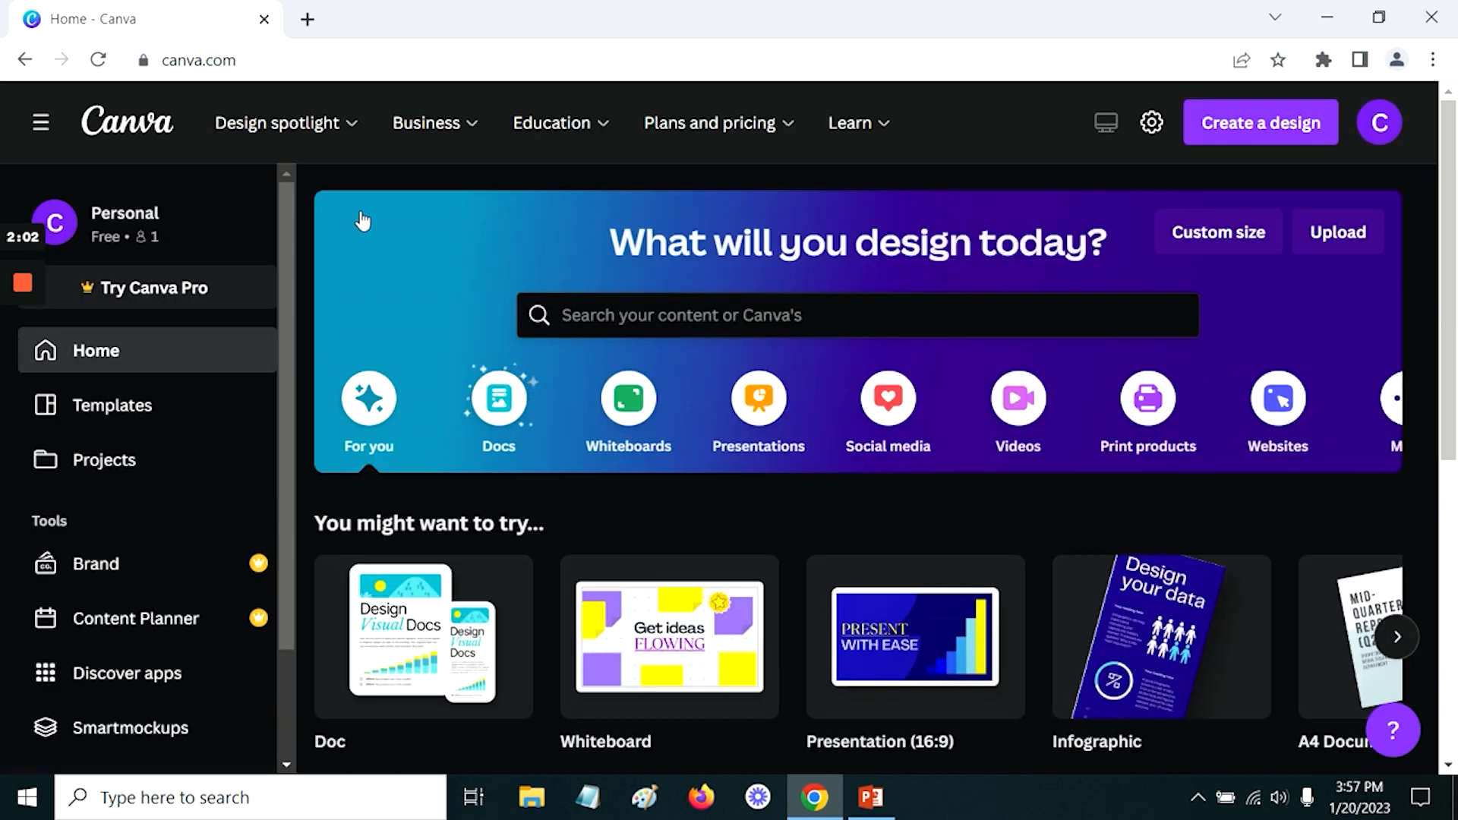
# Step: View the custom size fields and the measurement units on offer, leaving them without creating a design
pyautogui.click(1207, 236)
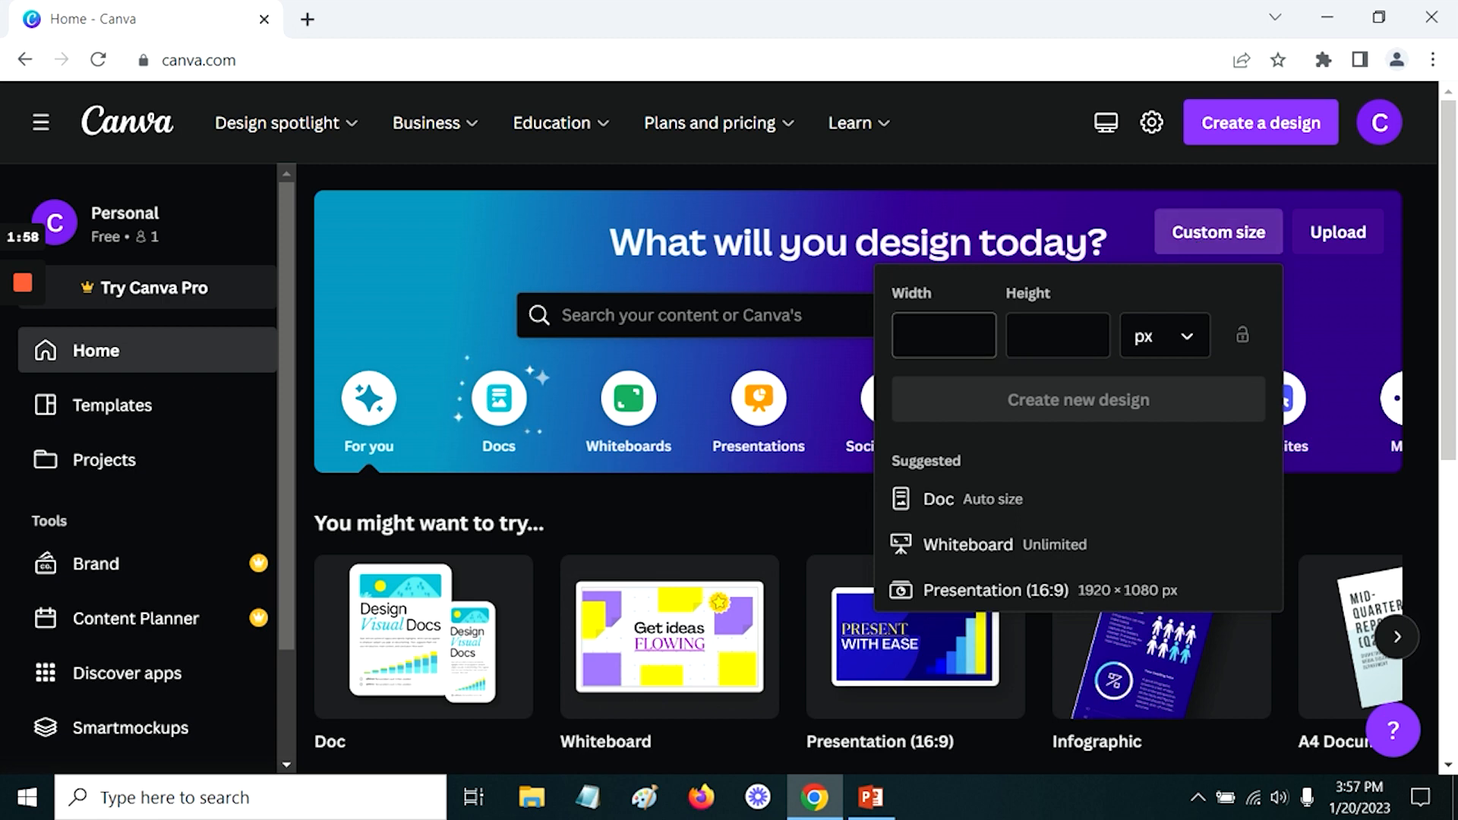
pyautogui.click(1192, 342)
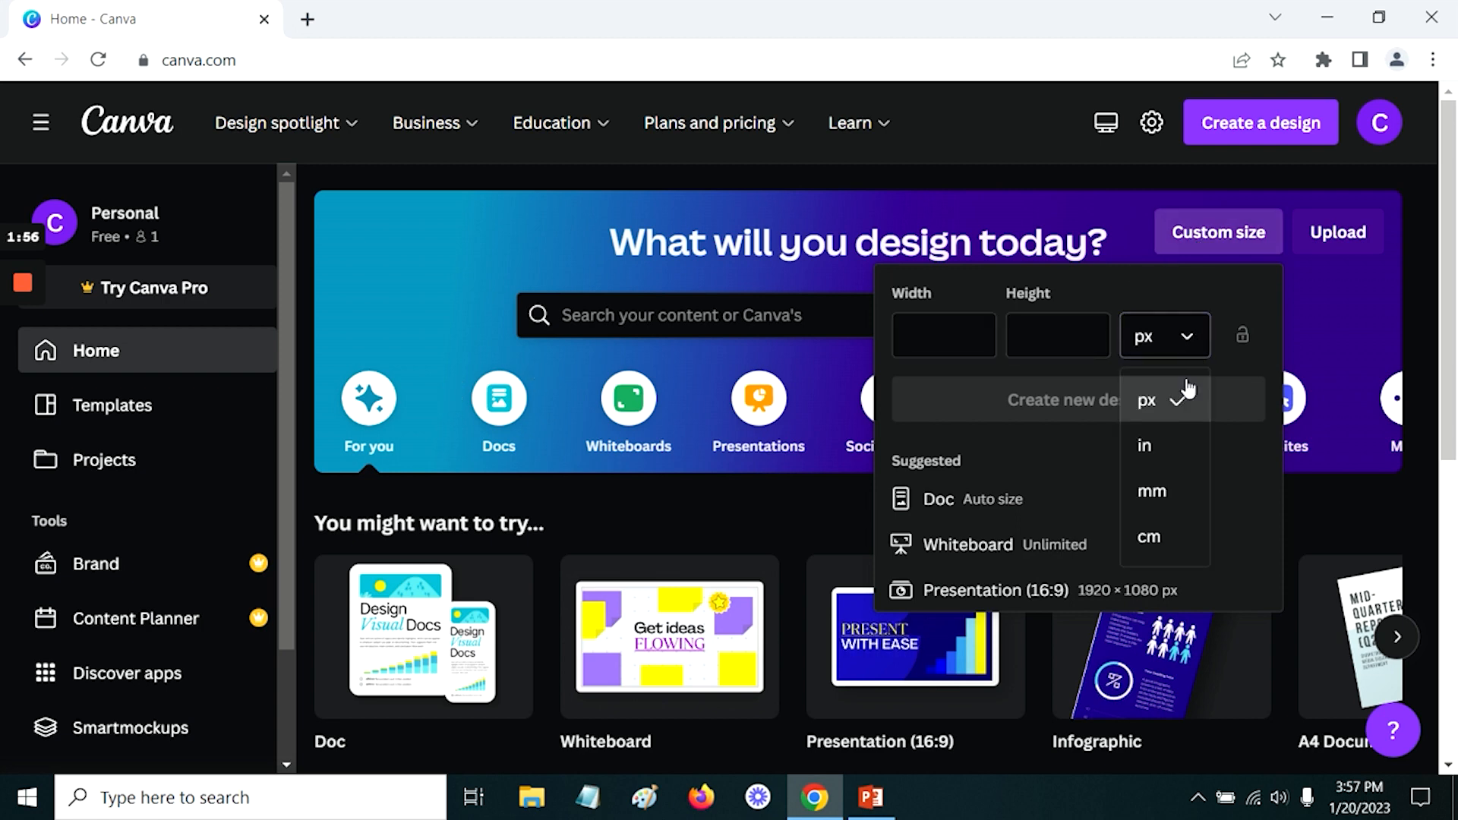
pyautogui.click(1142, 289)
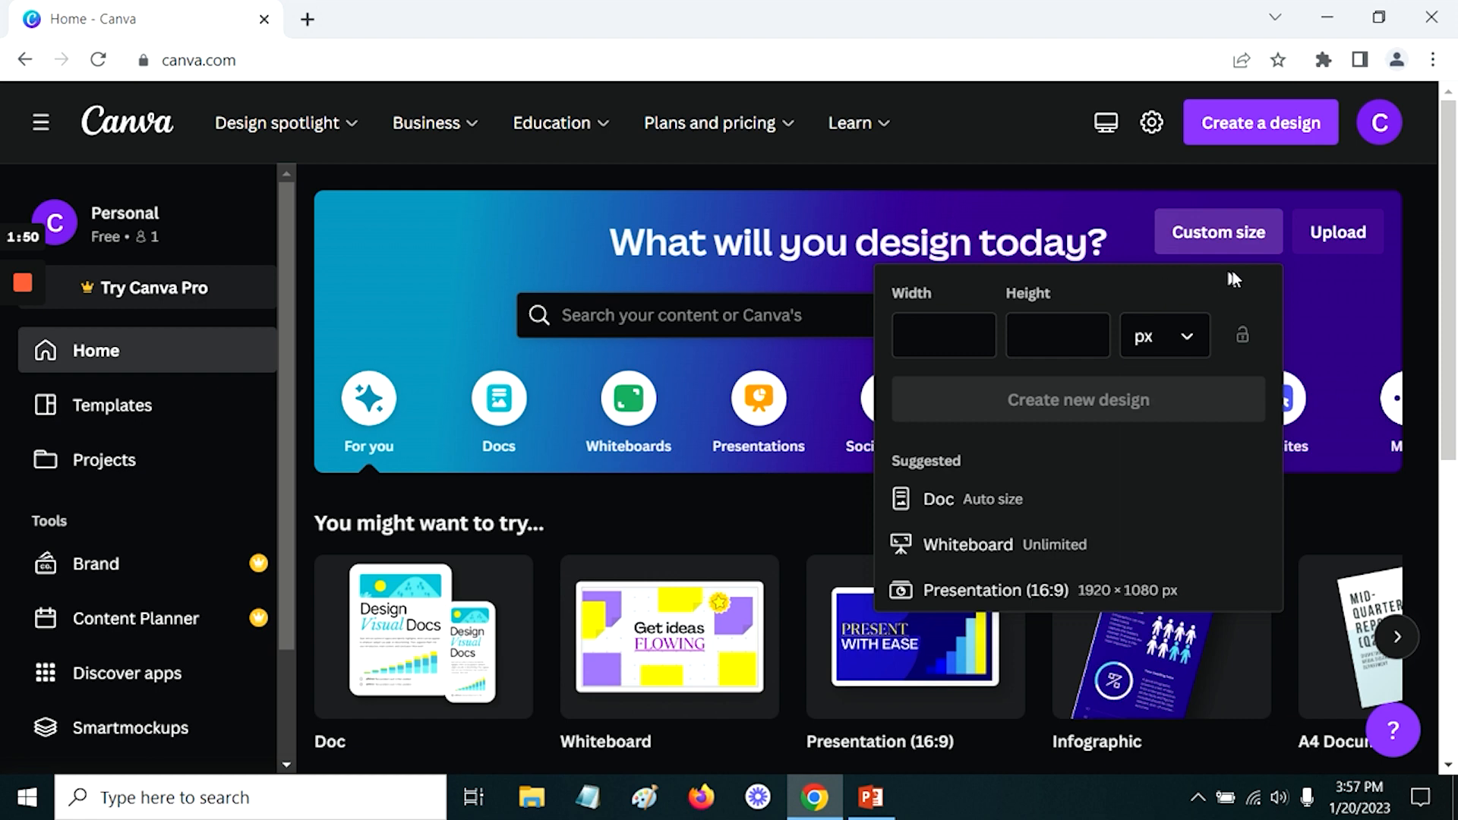
pyautogui.click(1330, 275)
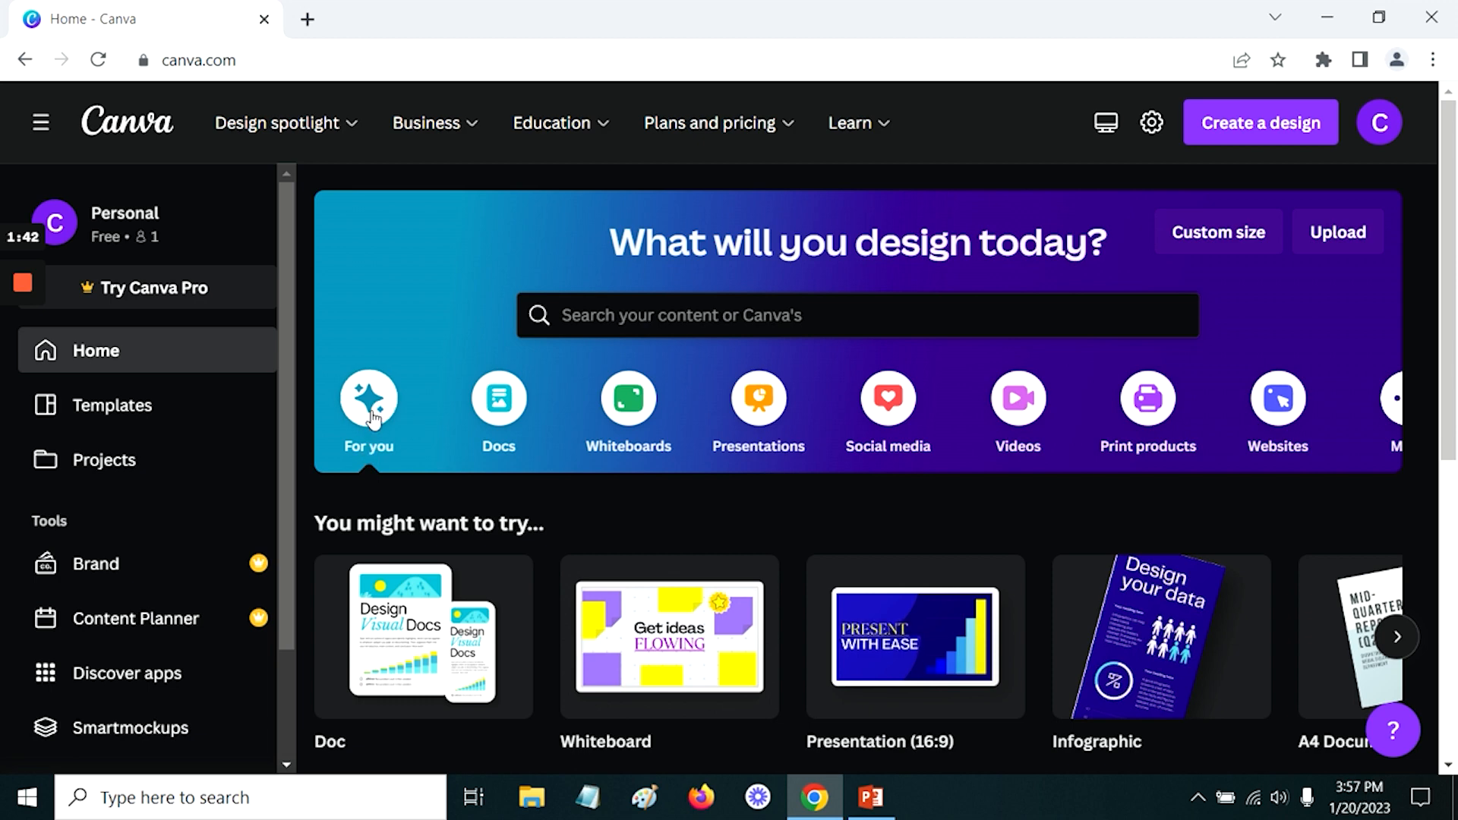
# Step: Look through the suggested design types and the recent designs on the home page
pyautogui.scroll(-1, 391, 596)
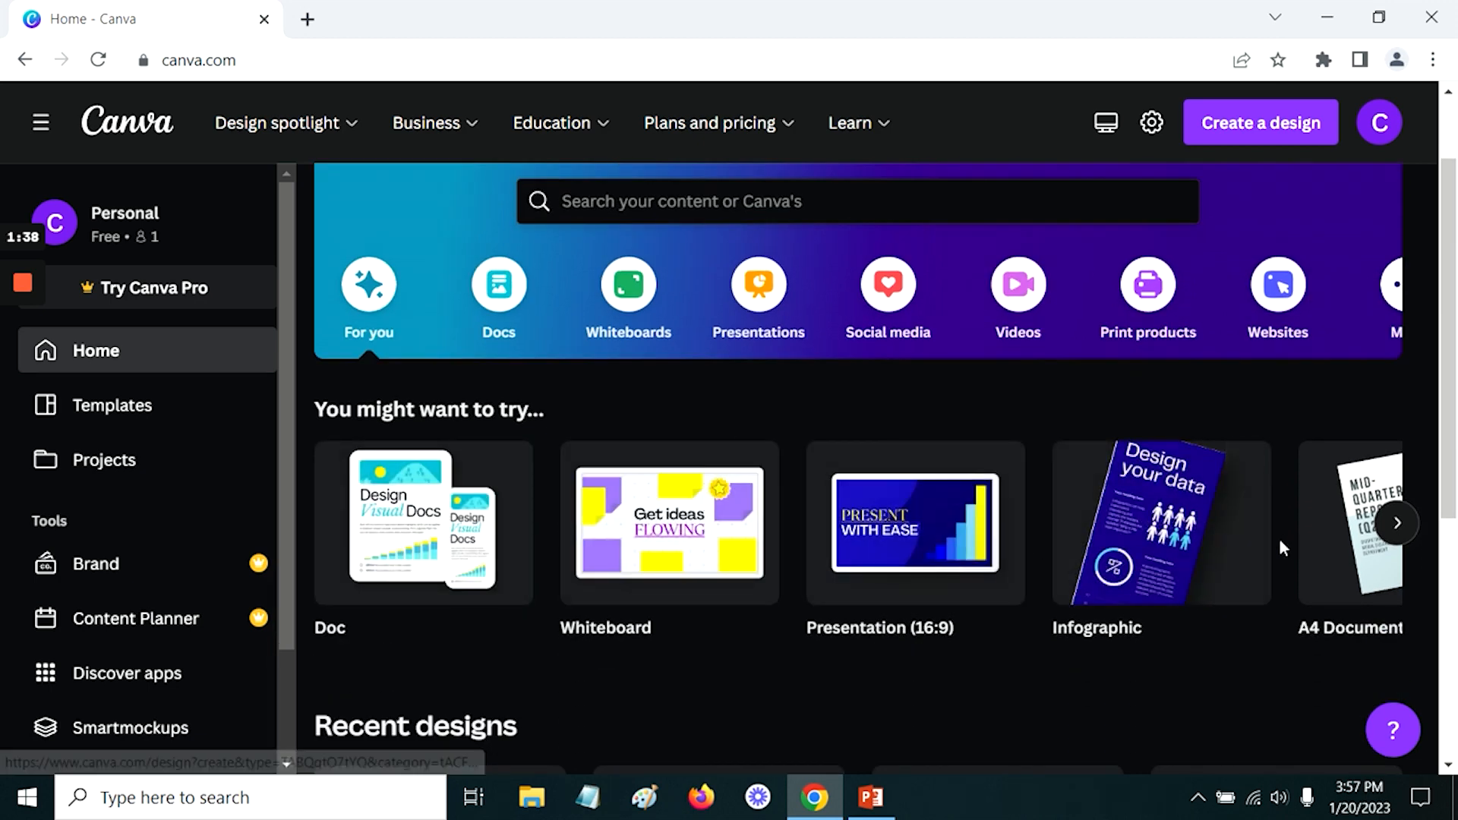
pyautogui.click(1397, 526)
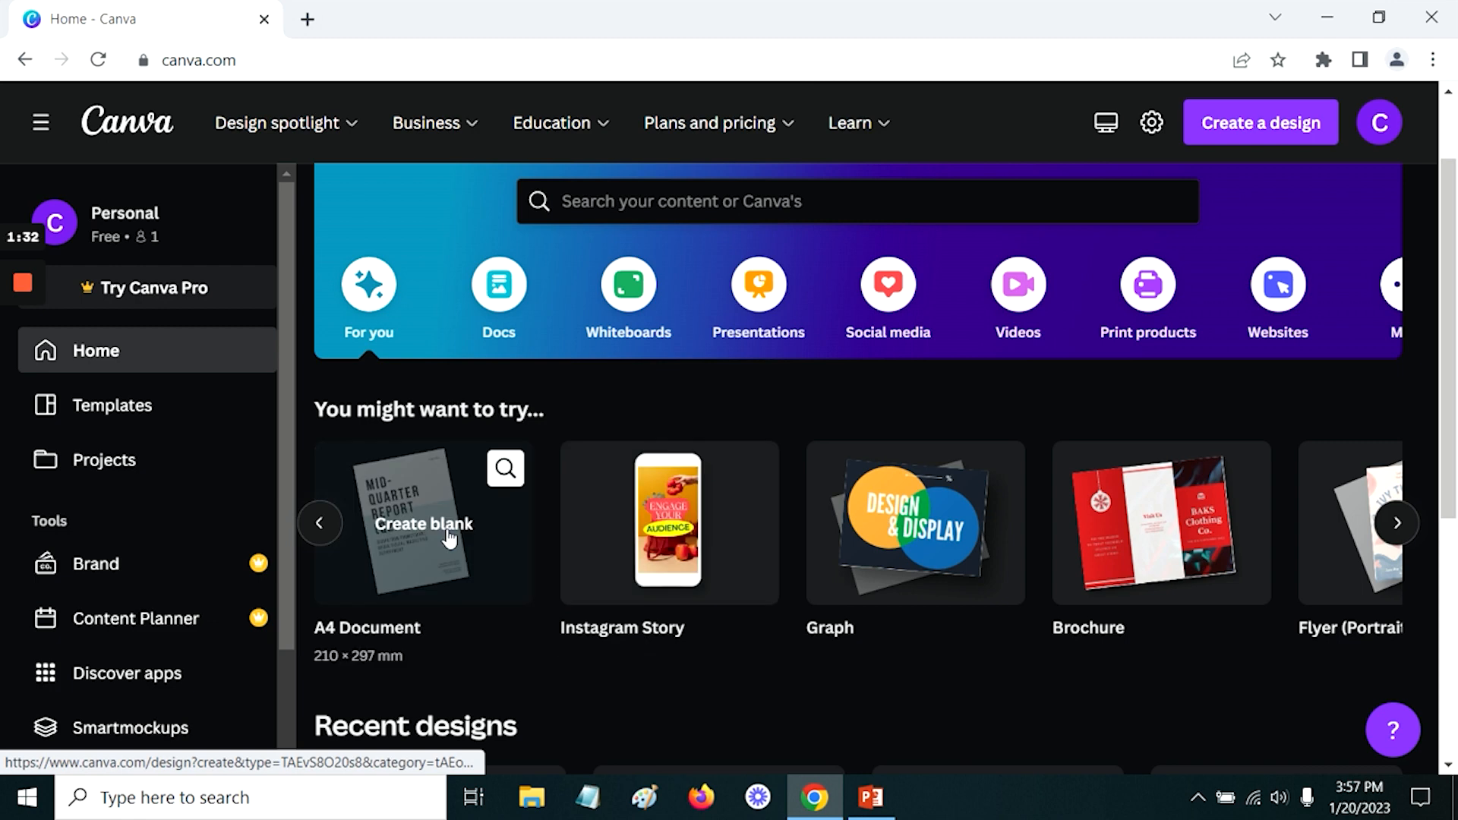
pyautogui.click(321, 526)
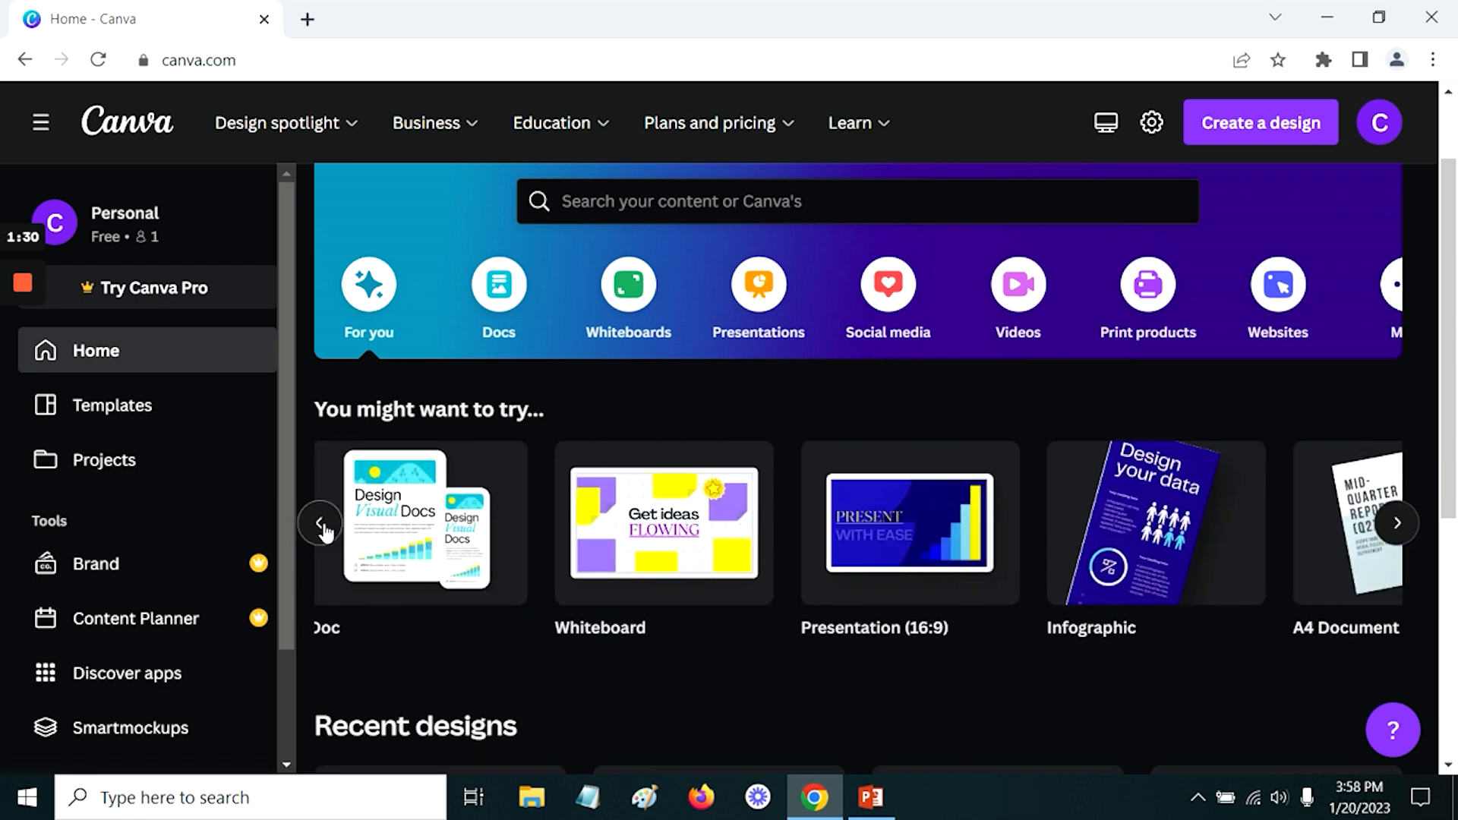
pyautogui.scroll(-1, 653, 562)
pyautogui.scroll(-3, 654, 561)
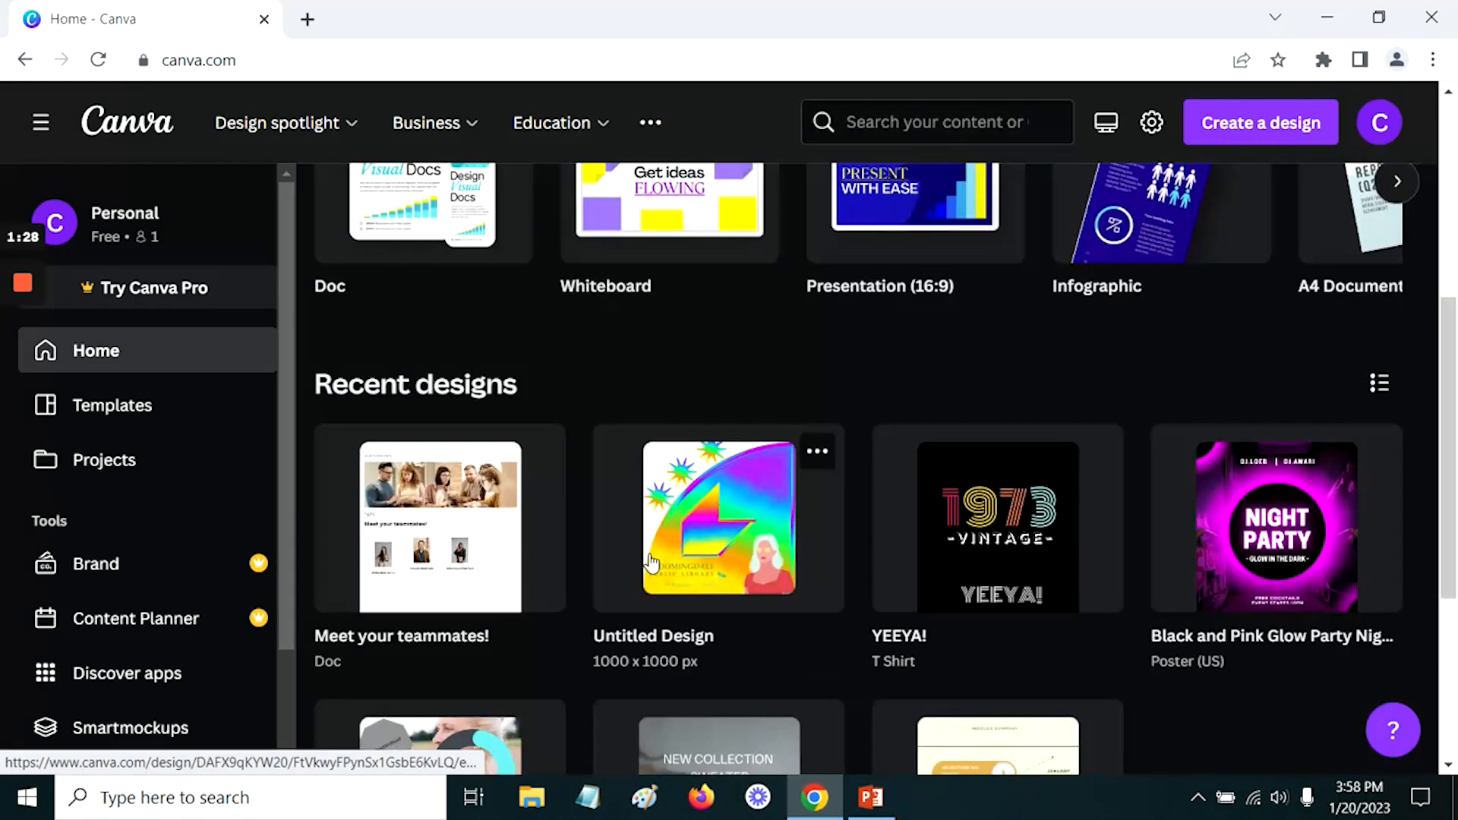
pyautogui.scroll(-2, 476, 532)
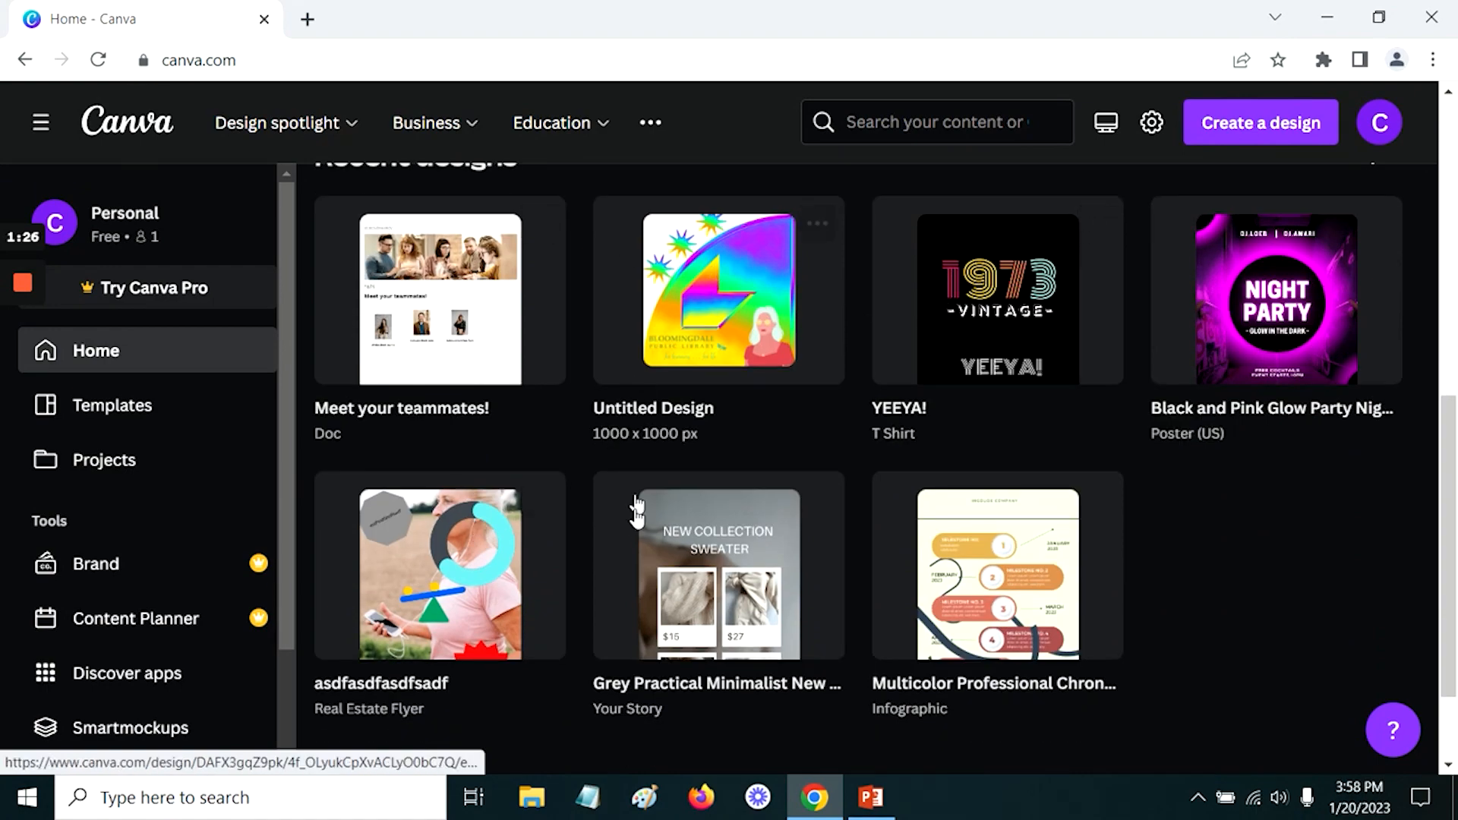
pyautogui.scroll(5, 466, 609)
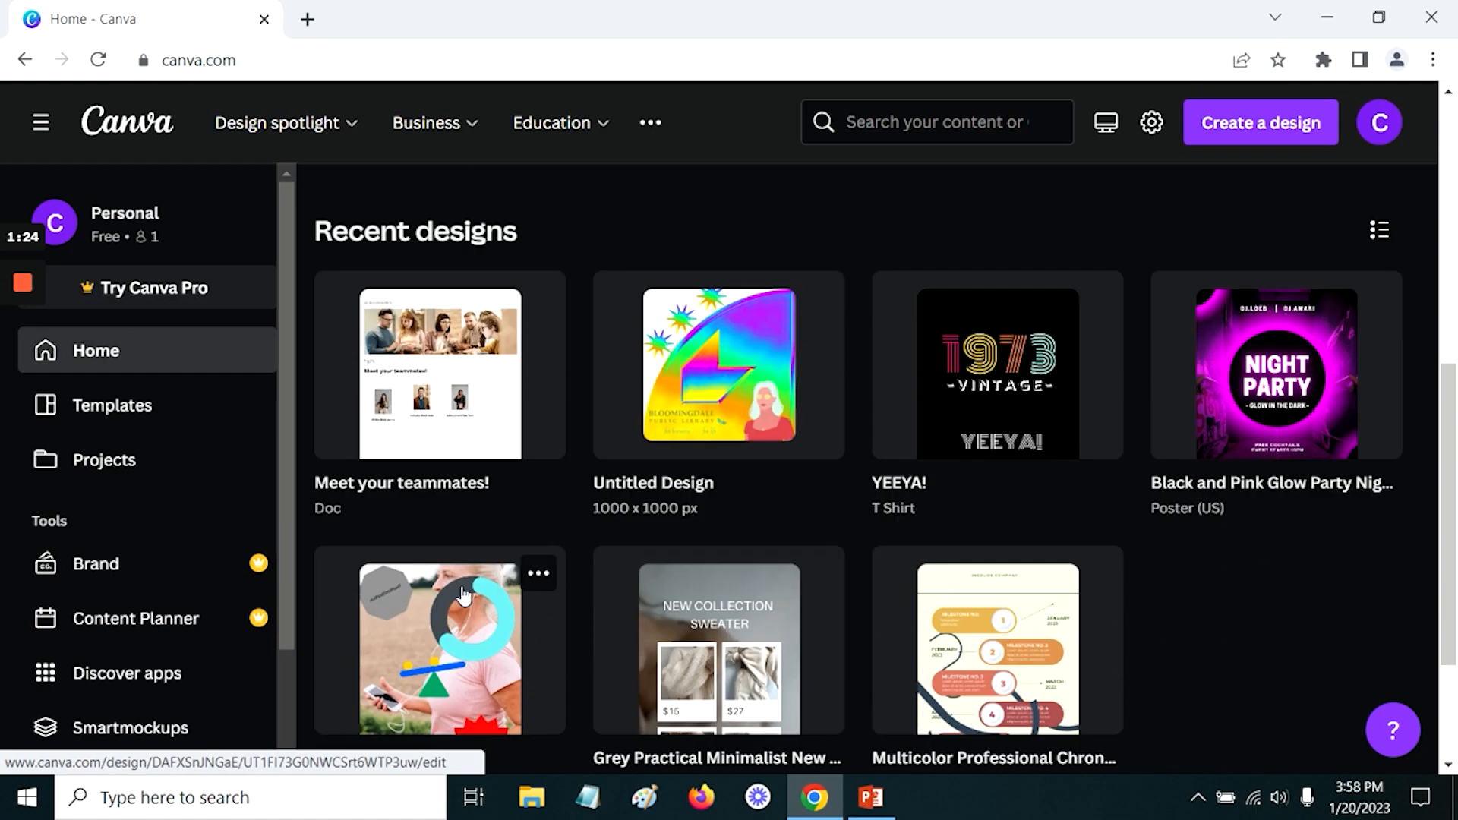
pyautogui.scroll(4, 454, 576)
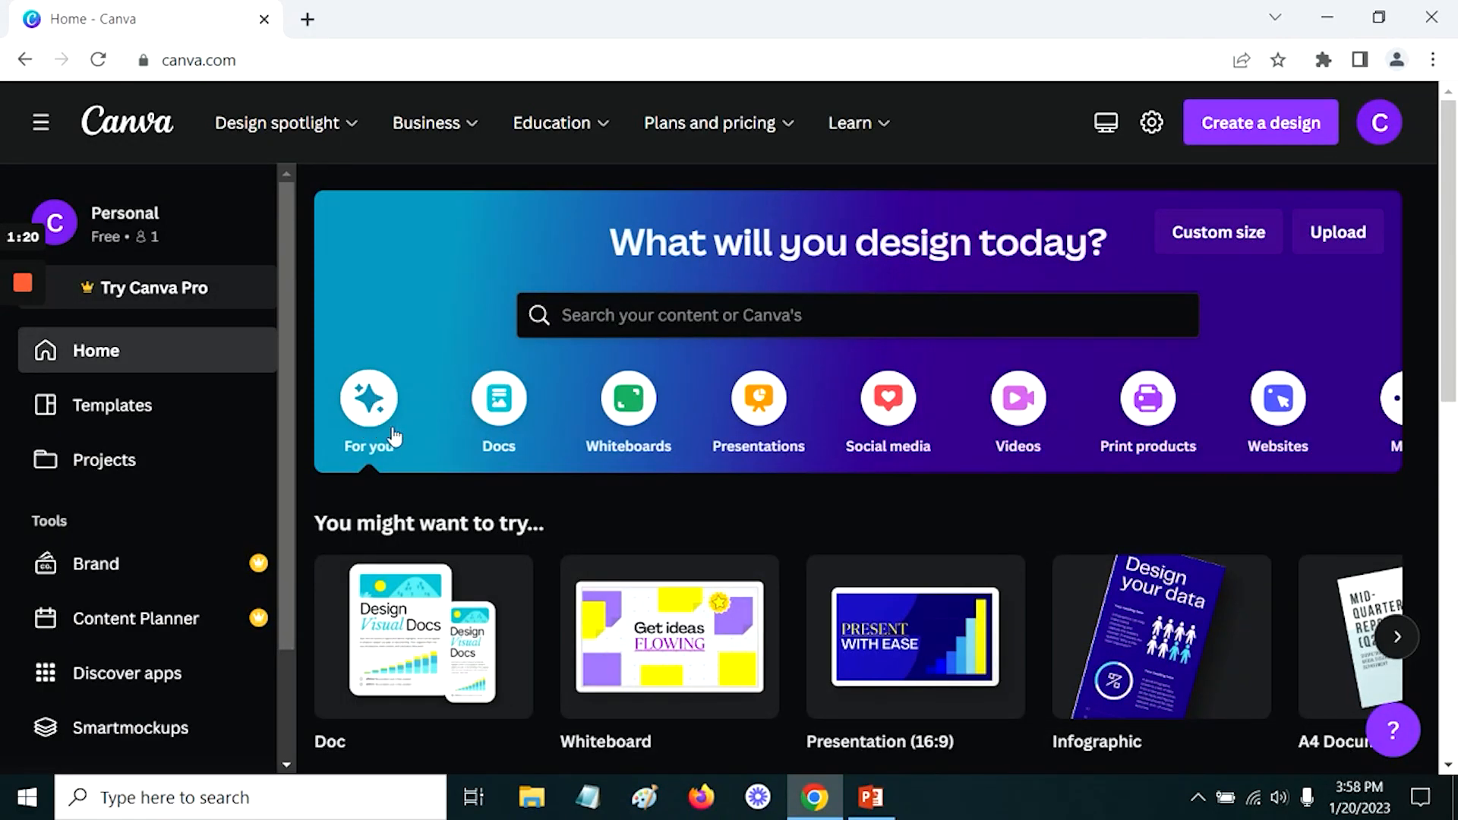
# Step: Show the Docs category on the home page and look through its document types and templates
pyautogui.click(490, 399)
pyautogui.scroll(-2, 489, 395)
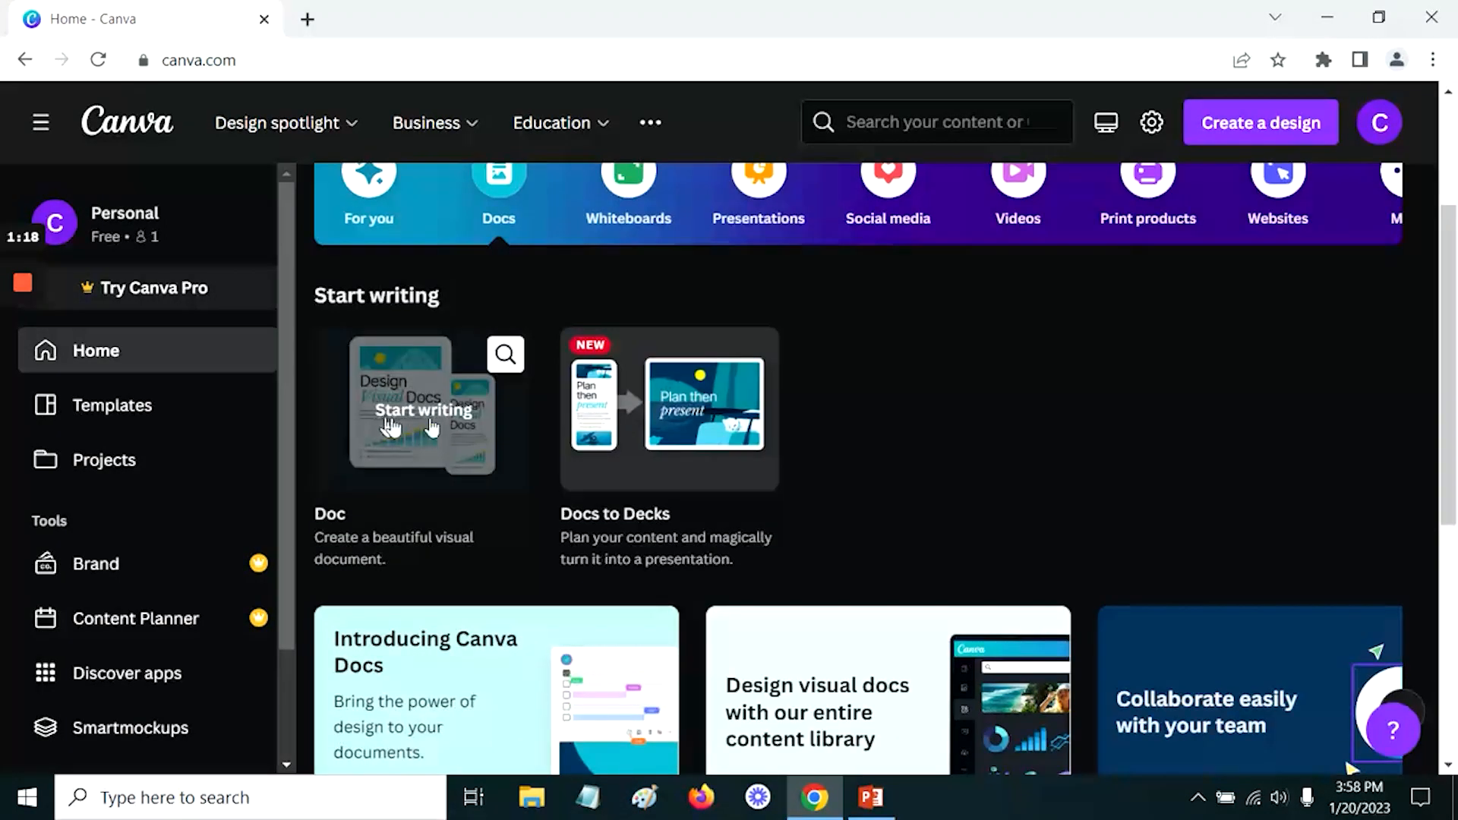
pyautogui.scroll(-4, 672, 512)
pyautogui.scroll(-2, 672, 514)
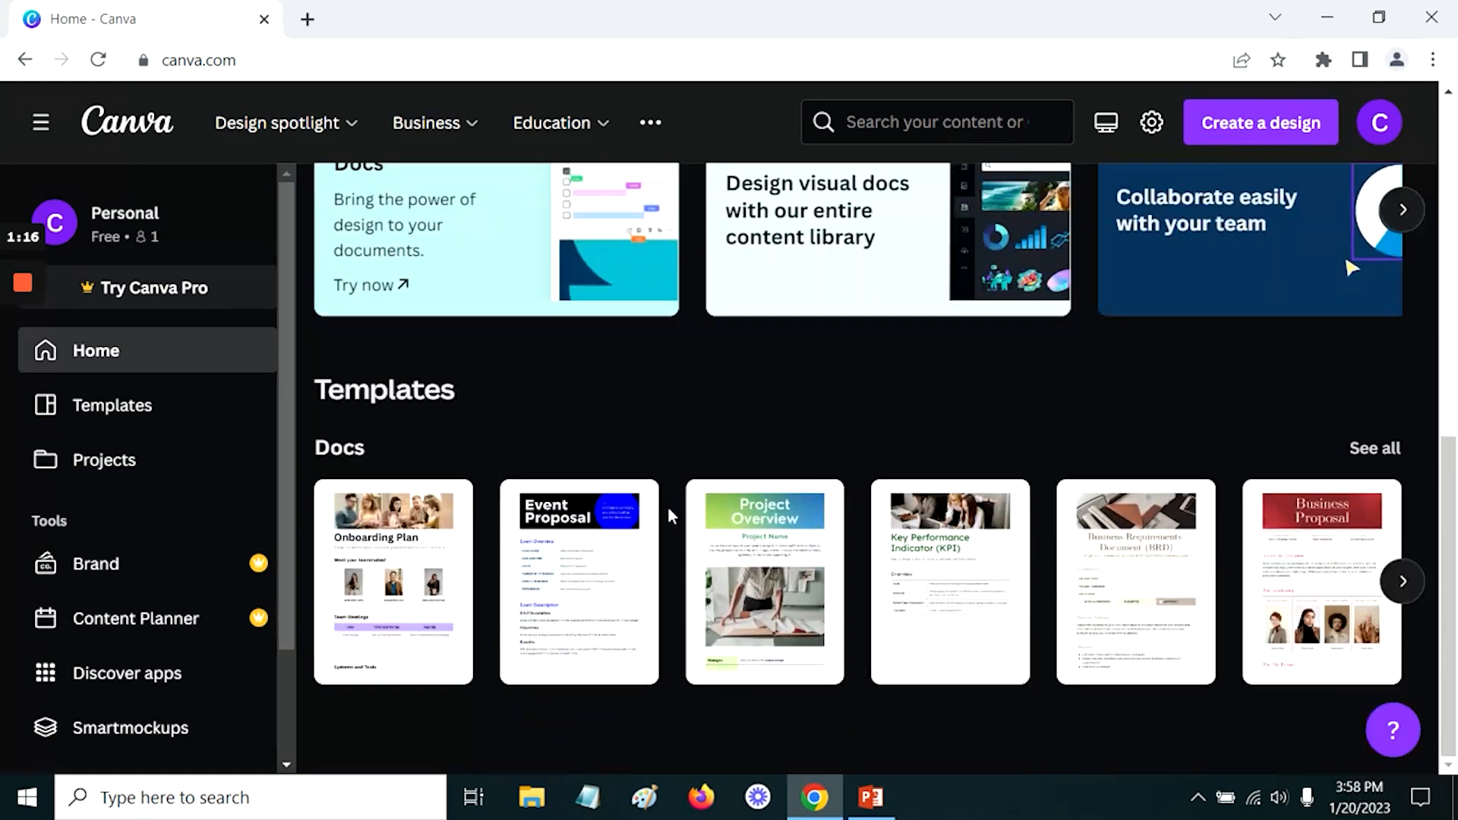
pyautogui.scroll(6, 1042, 586)
pyautogui.scroll(3, 970, 314)
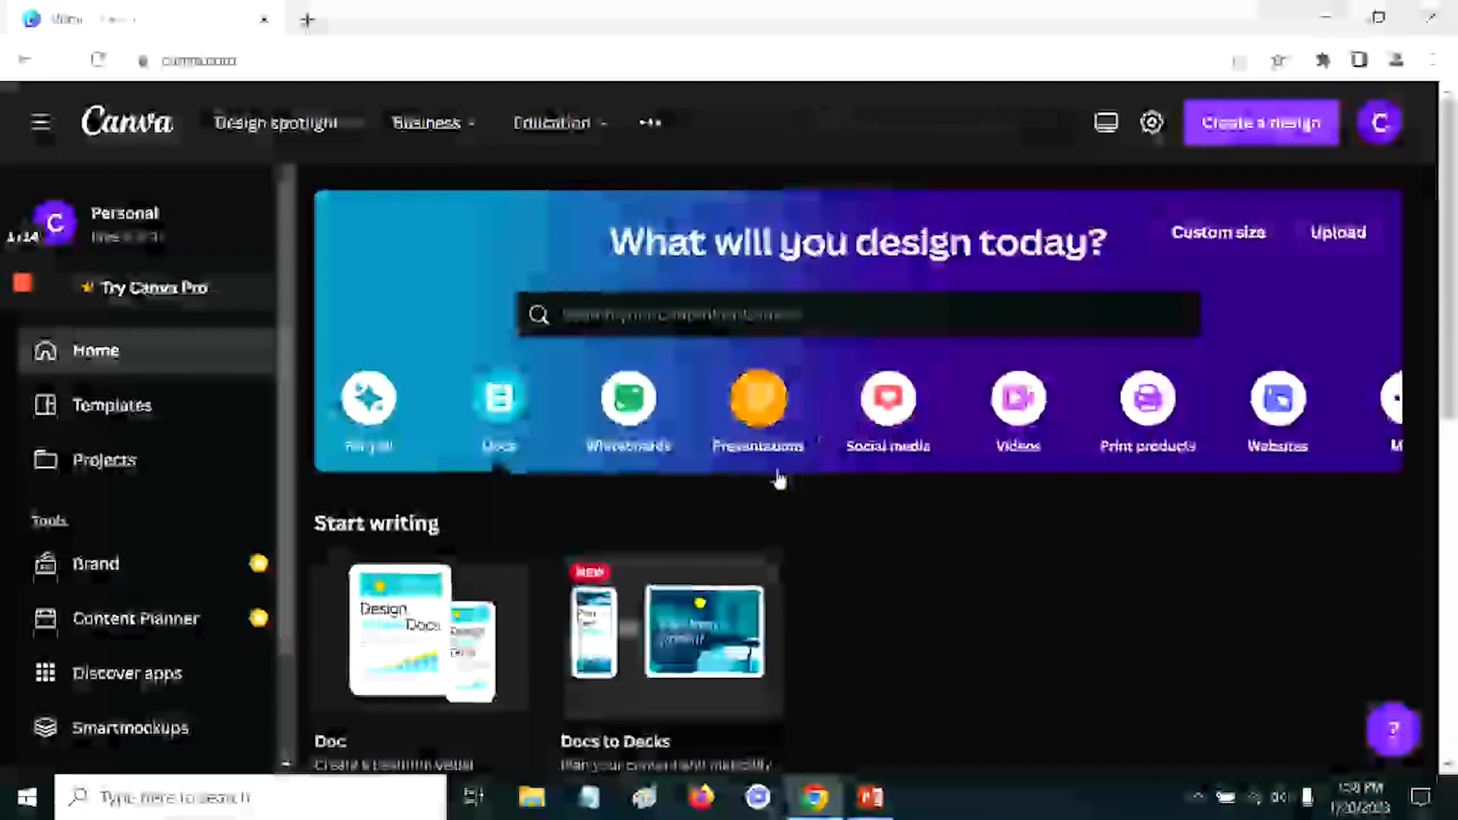
# Step: Show the Presentations category on the home page and look through its presentation types and templates
pyautogui.click(741, 418)
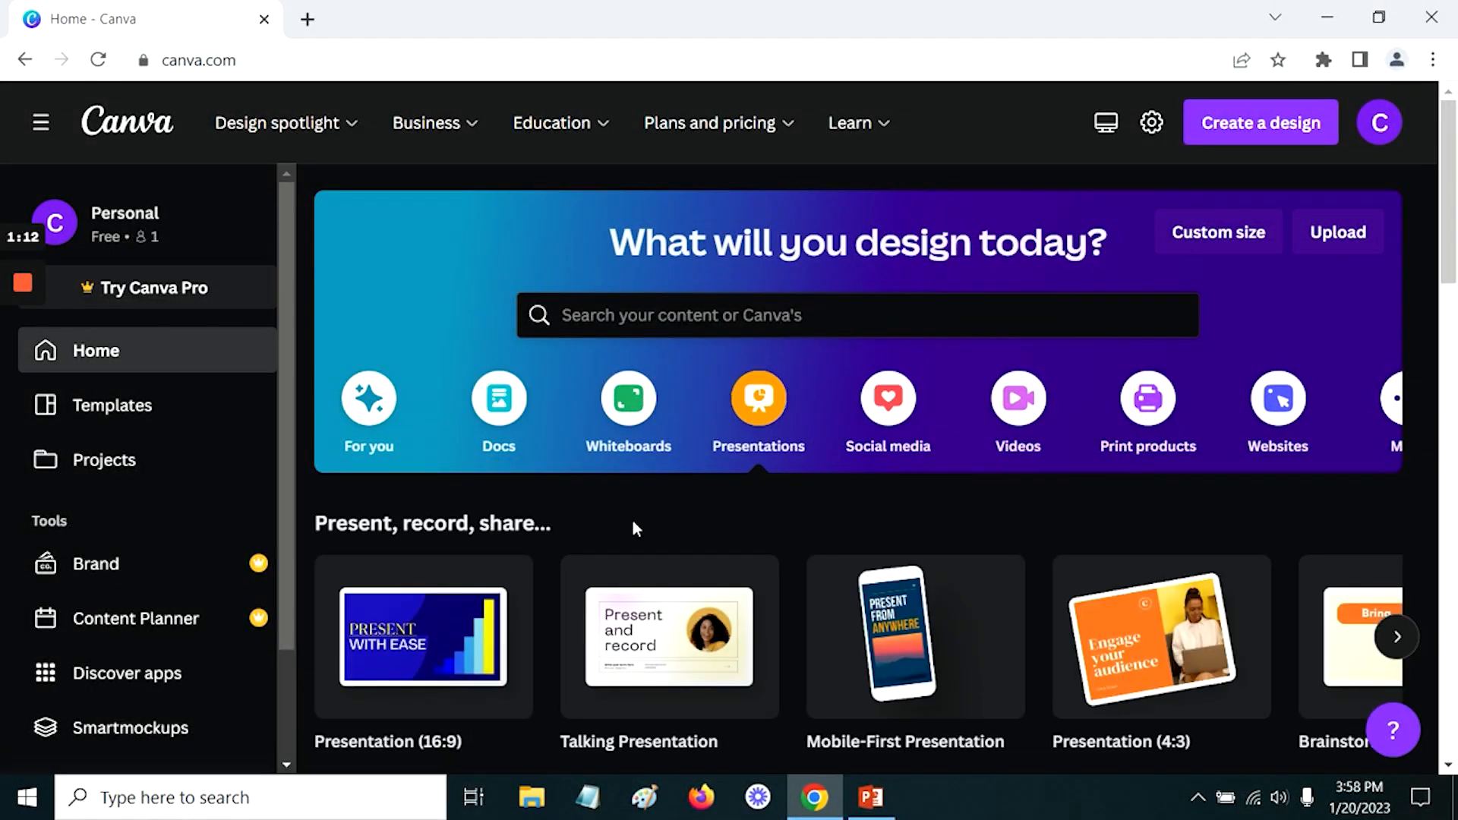
pyautogui.scroll(-2, 632, 518)
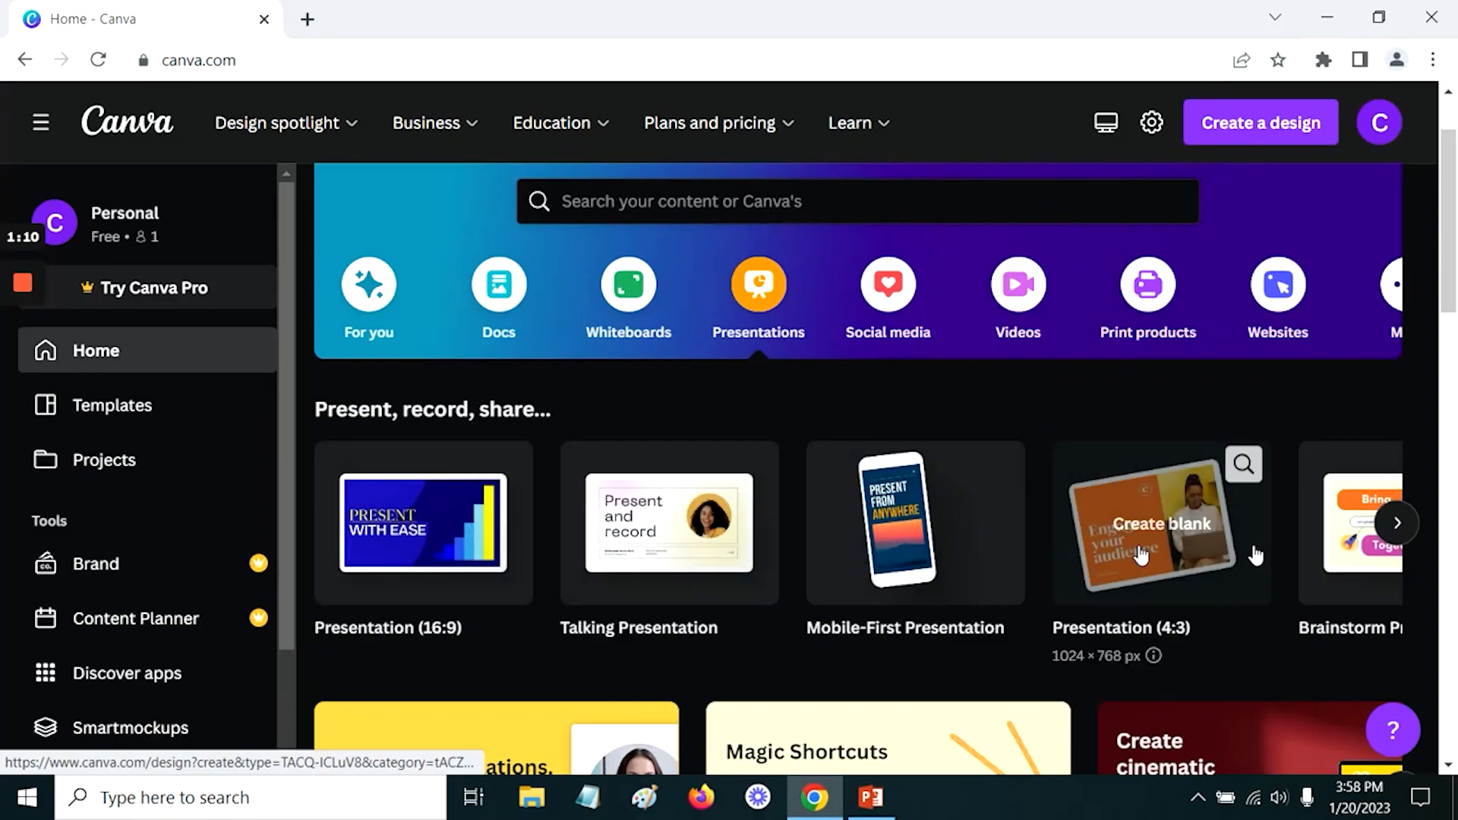
pyautogui.scroll(-7, 735, 553)
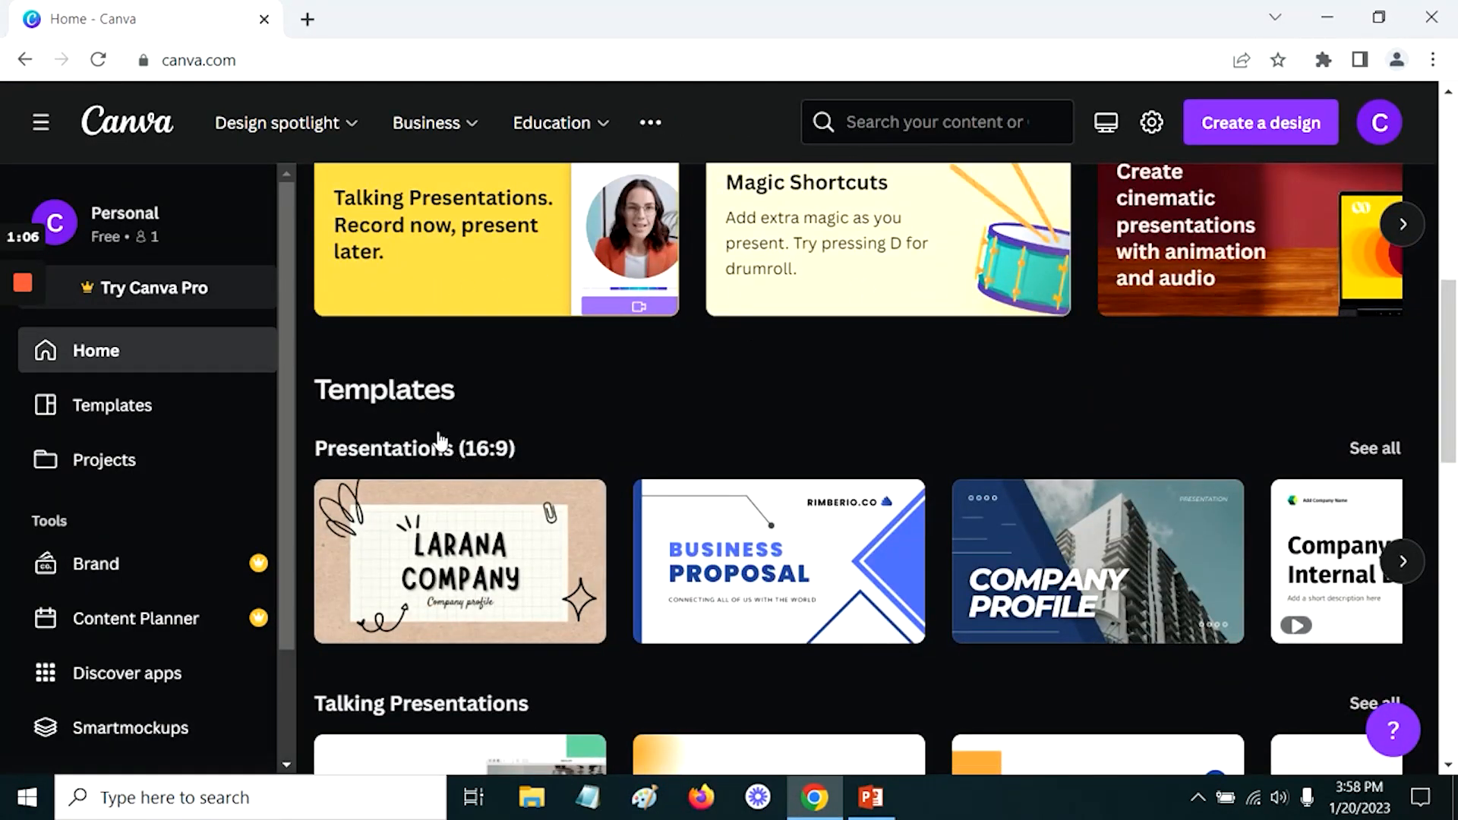
pyautogui.scroll(-3, 441, 459)
pyautogui.scroll(-11, 490, 526)
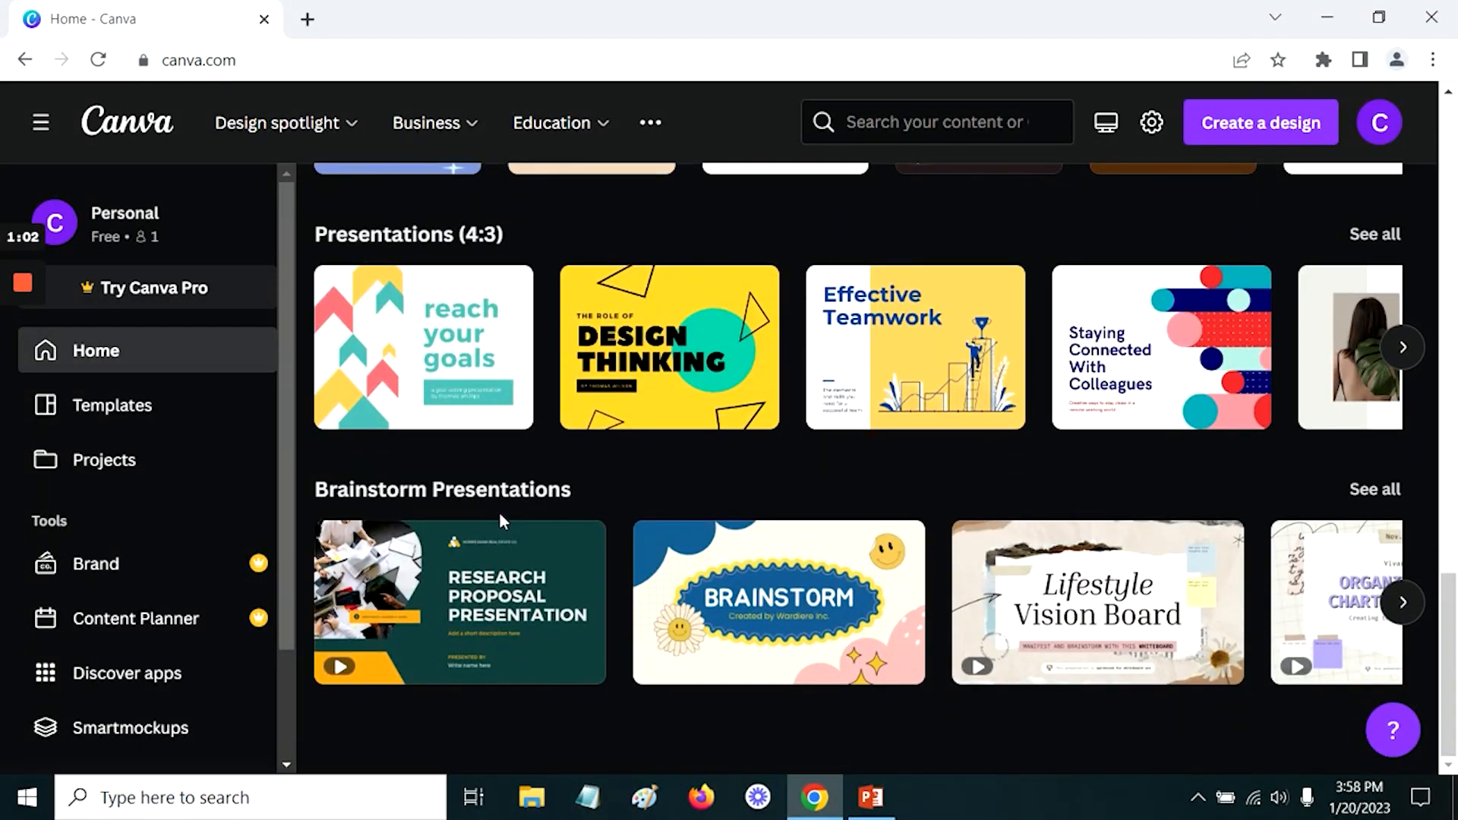
pyautogui.scroll(13, 486, 505)
pyautogui.scroll(7, 454, 490)
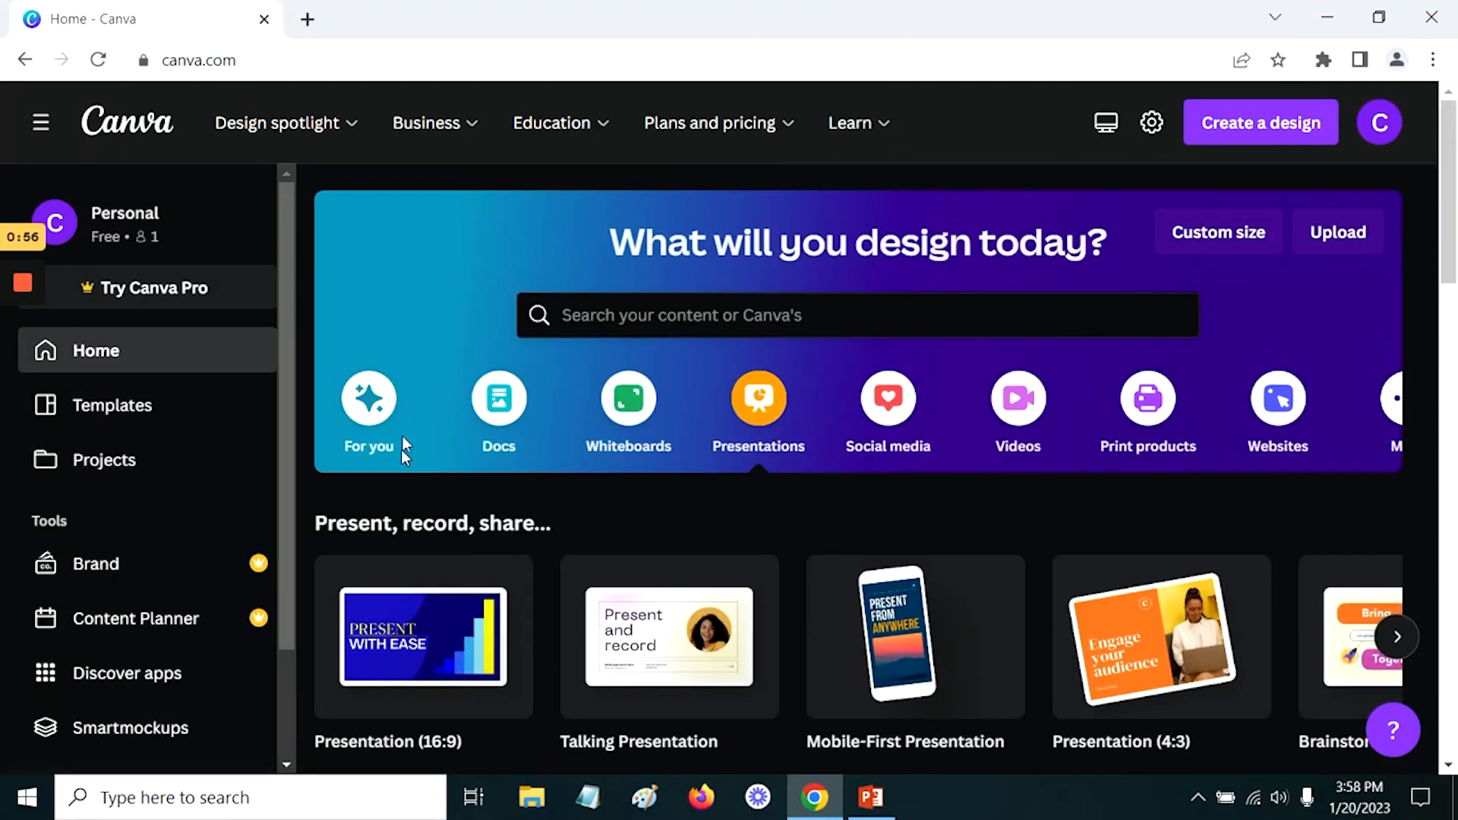
pyautogui.click(289, 121)
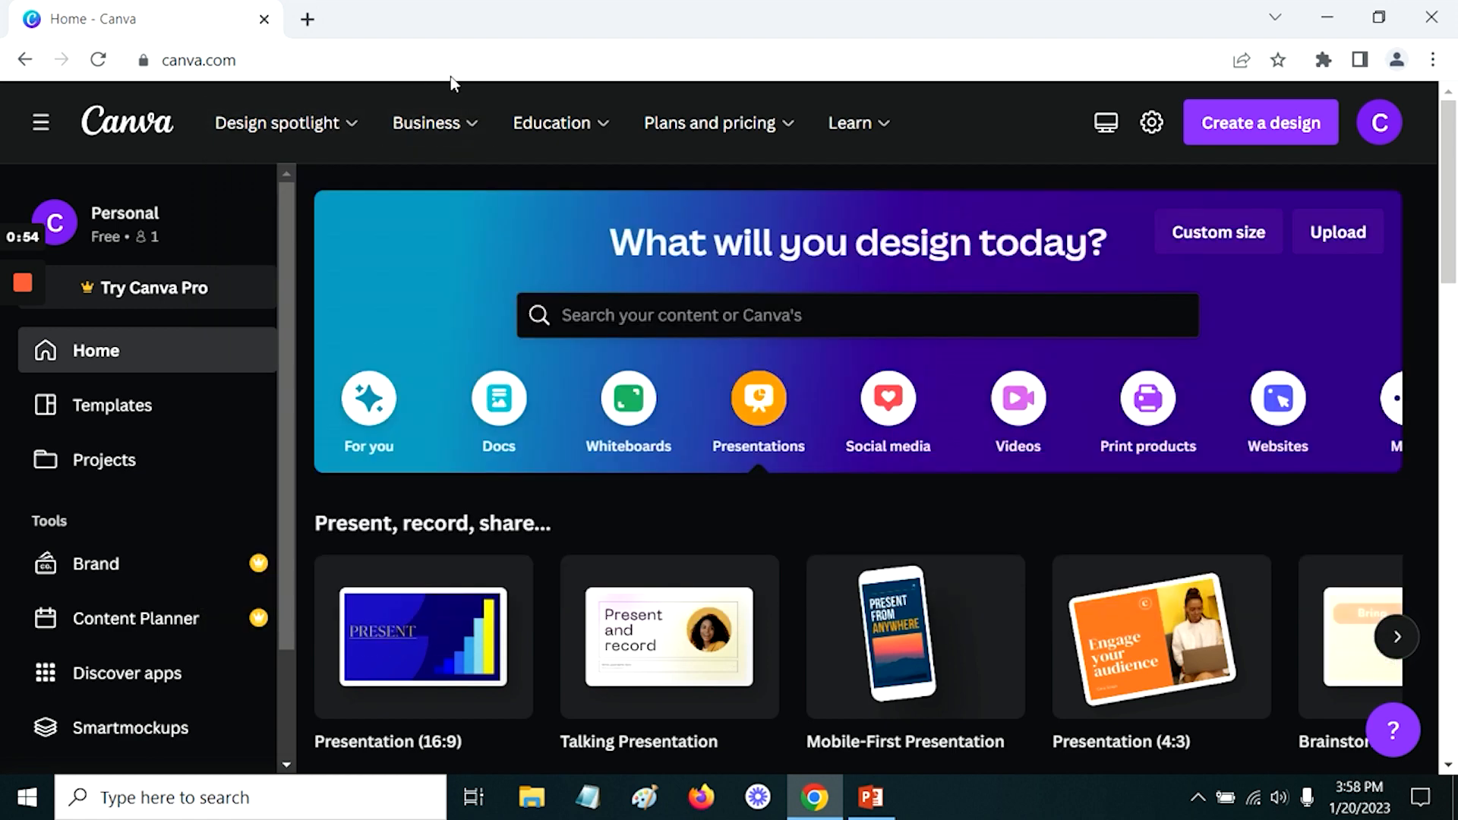
pyautogui.moveTo(316, 127)
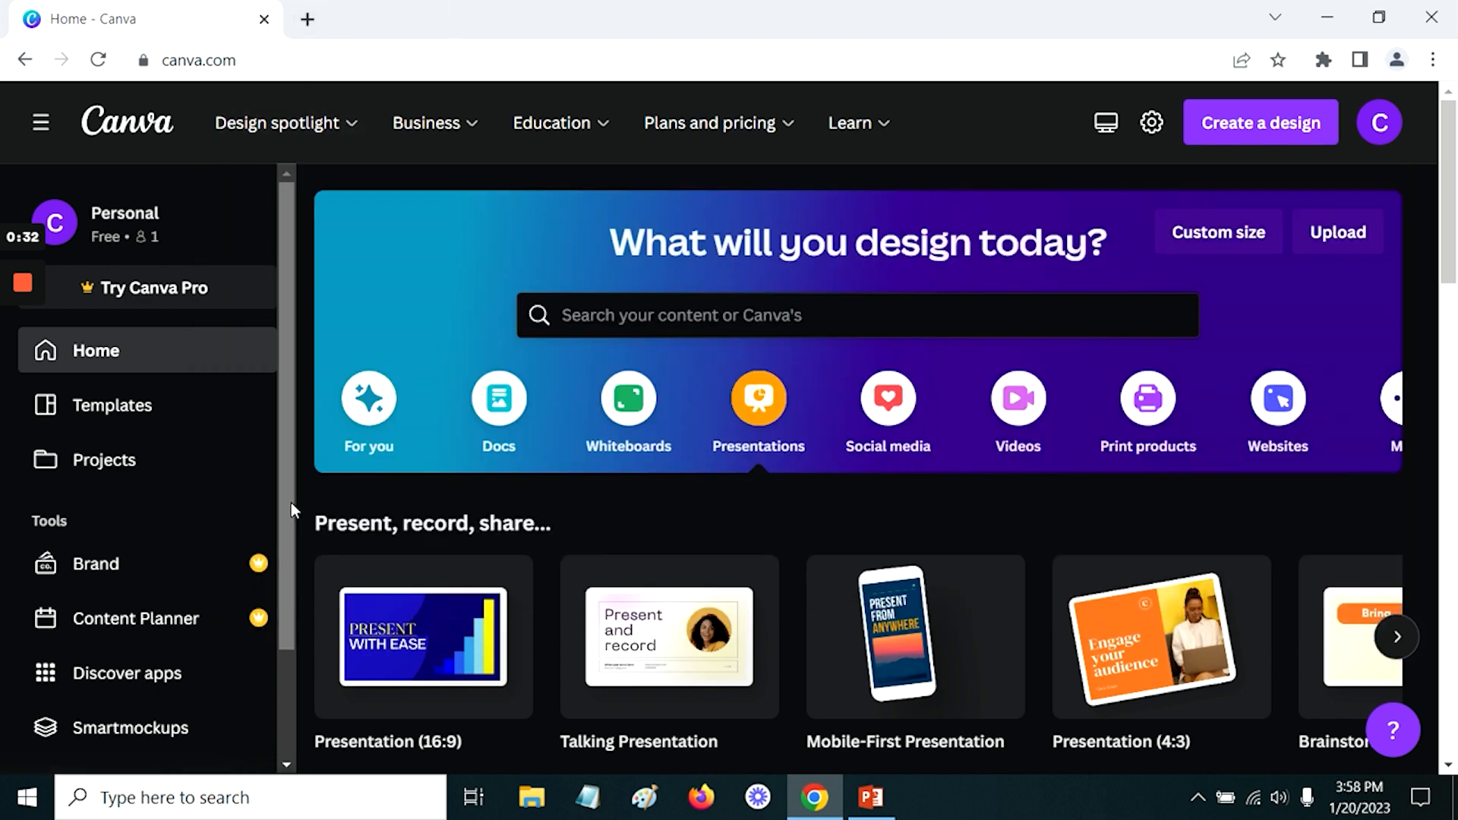
# Step: Browse the full templates page, including further Popular Topics, and return to the home page
pyautogui.click(98, 410)
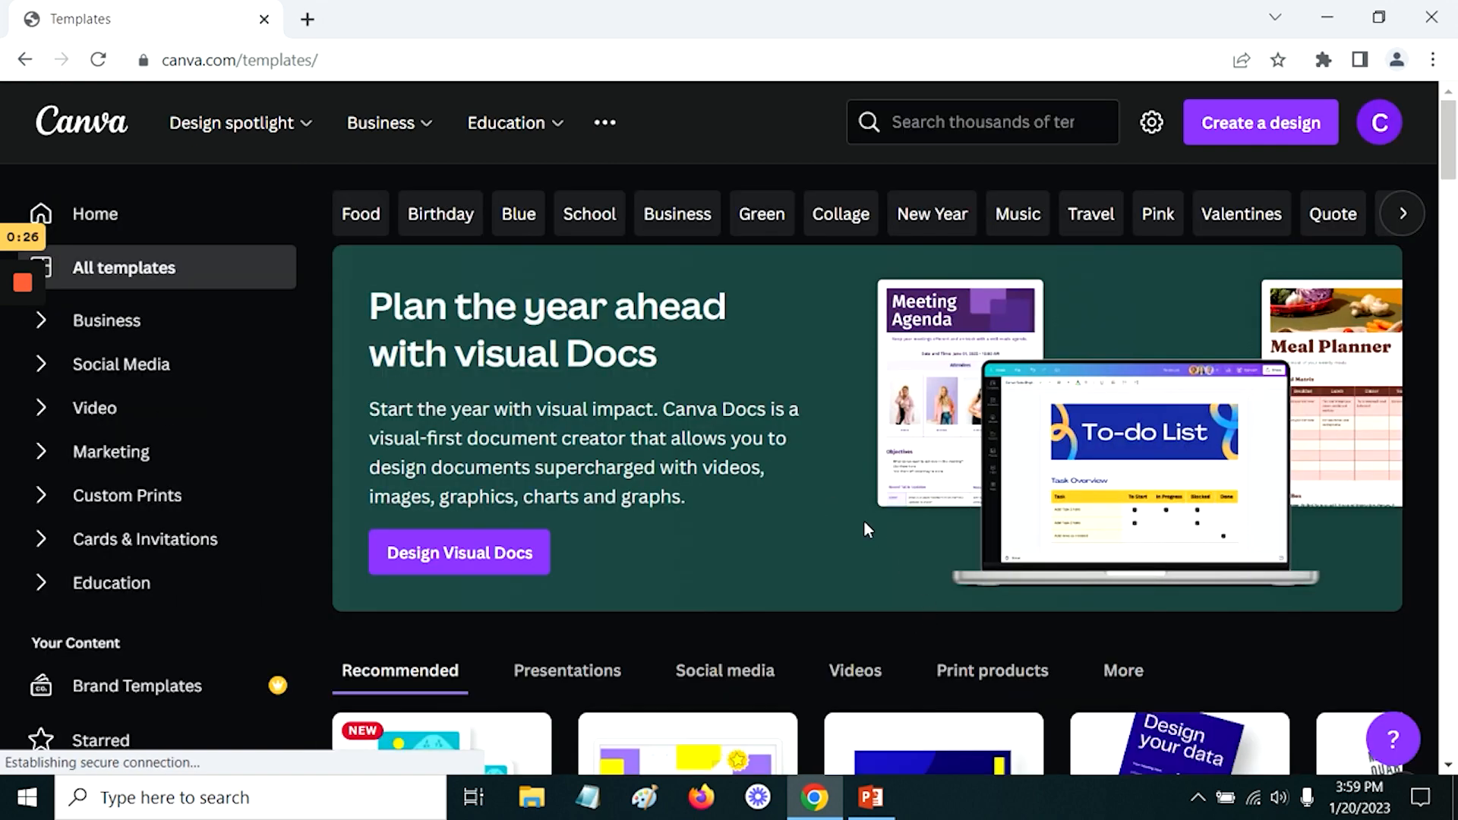
pyautogui.scroll(-4, 863, 524)
pyautogui.scroll(-15, 816, 532)
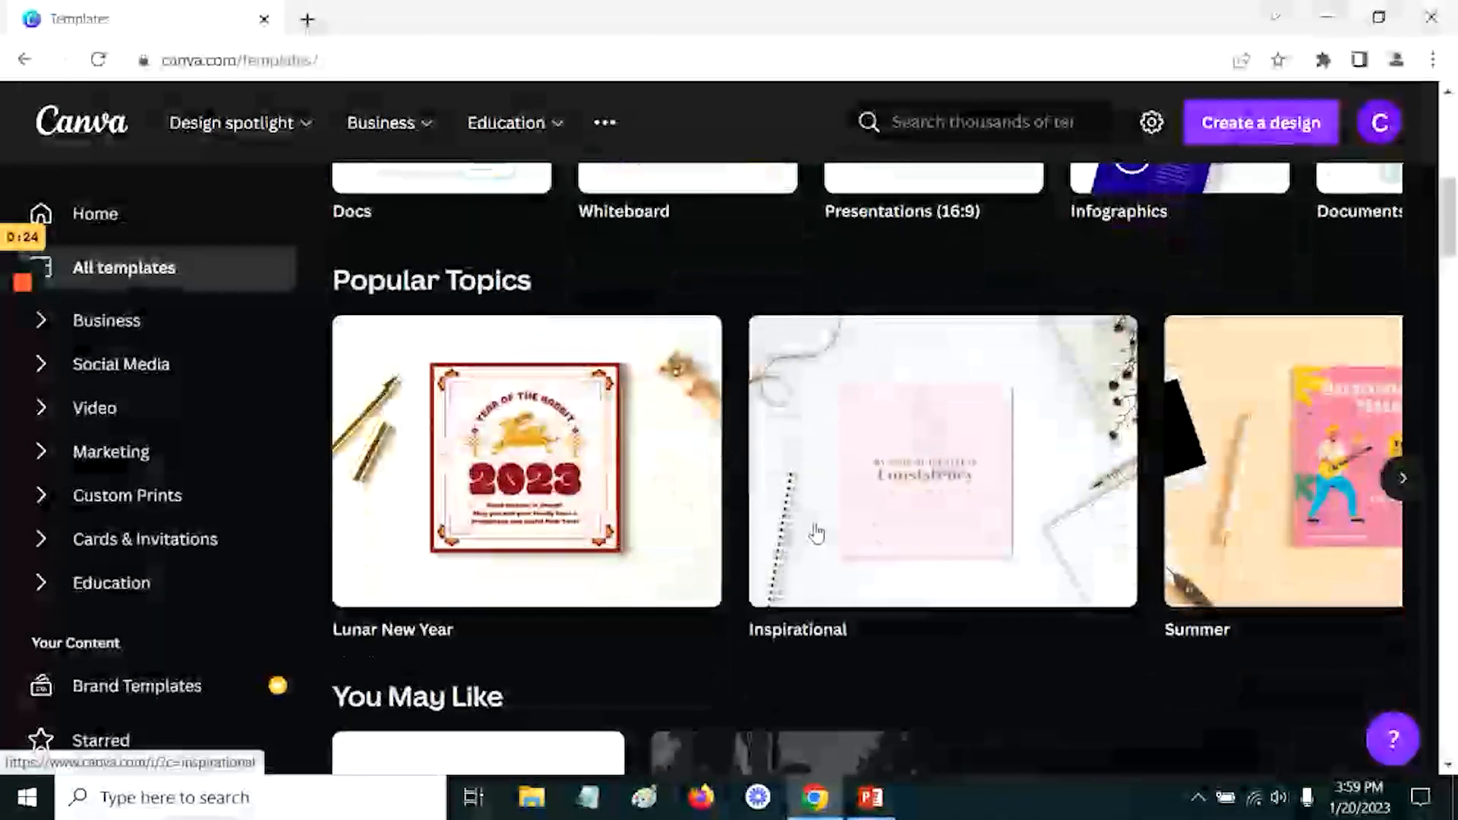
pyautogui.scroll(-6, 816, 534)
pyautogui.scroll(20, 814, 531)
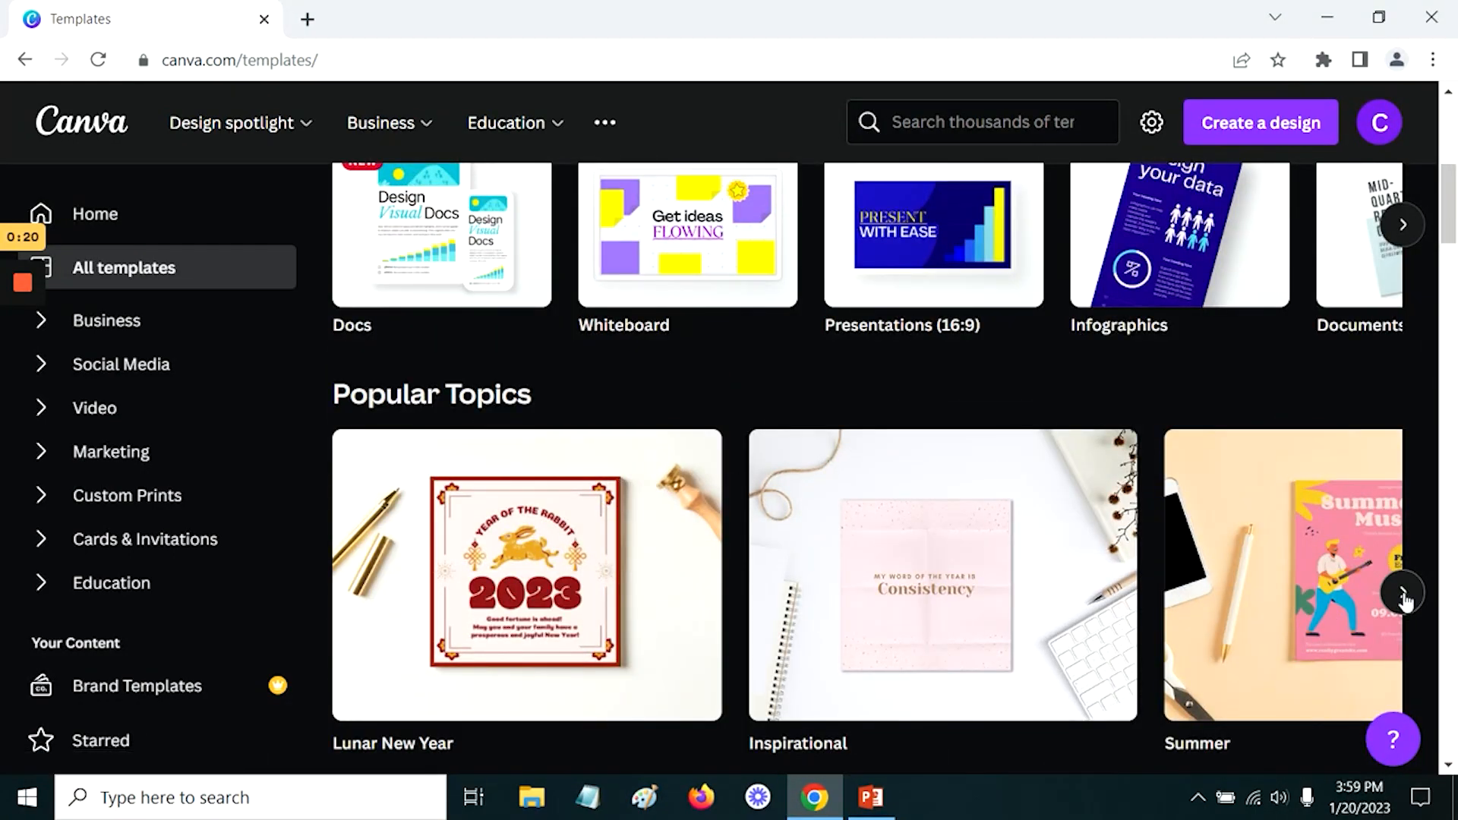
pyautogui.click(1403, 594)
pyautogui.click(1403, 594)
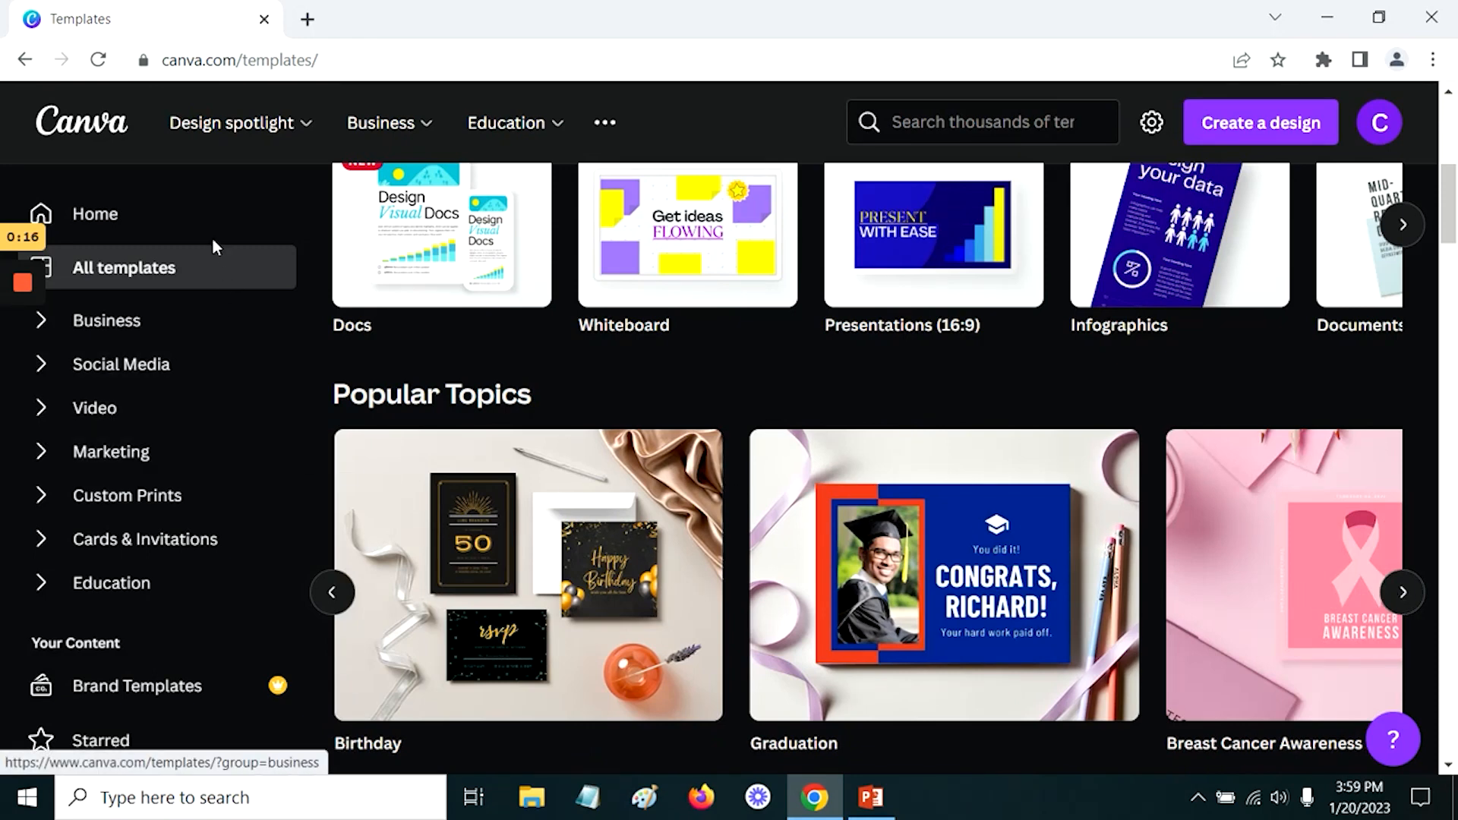
pyautogui.click(109, 217)
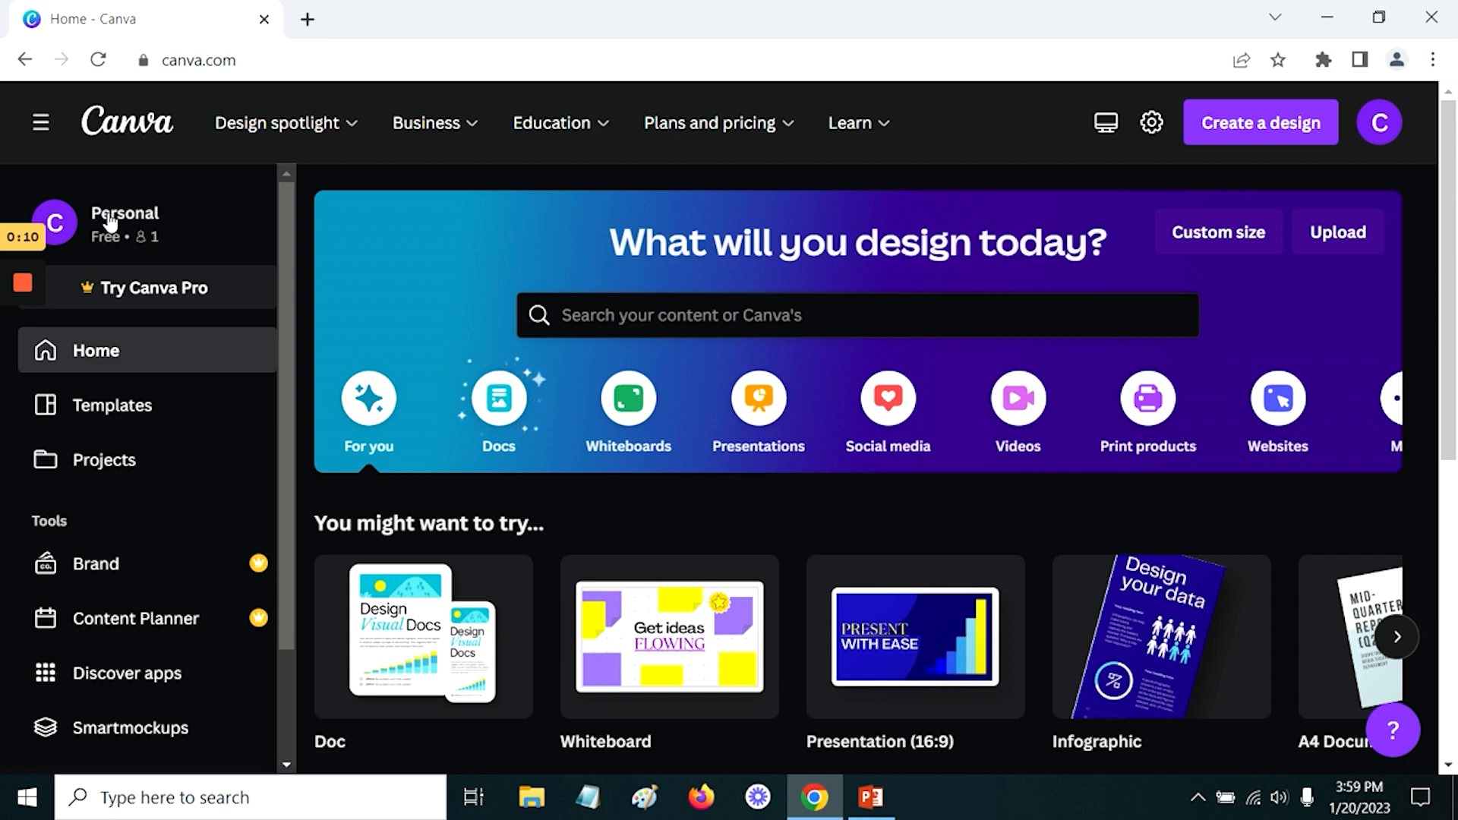
# Step: Create a blank A4 Document from the suggested design types on the home page
pyautogui.scroll(-2, 485, 417)
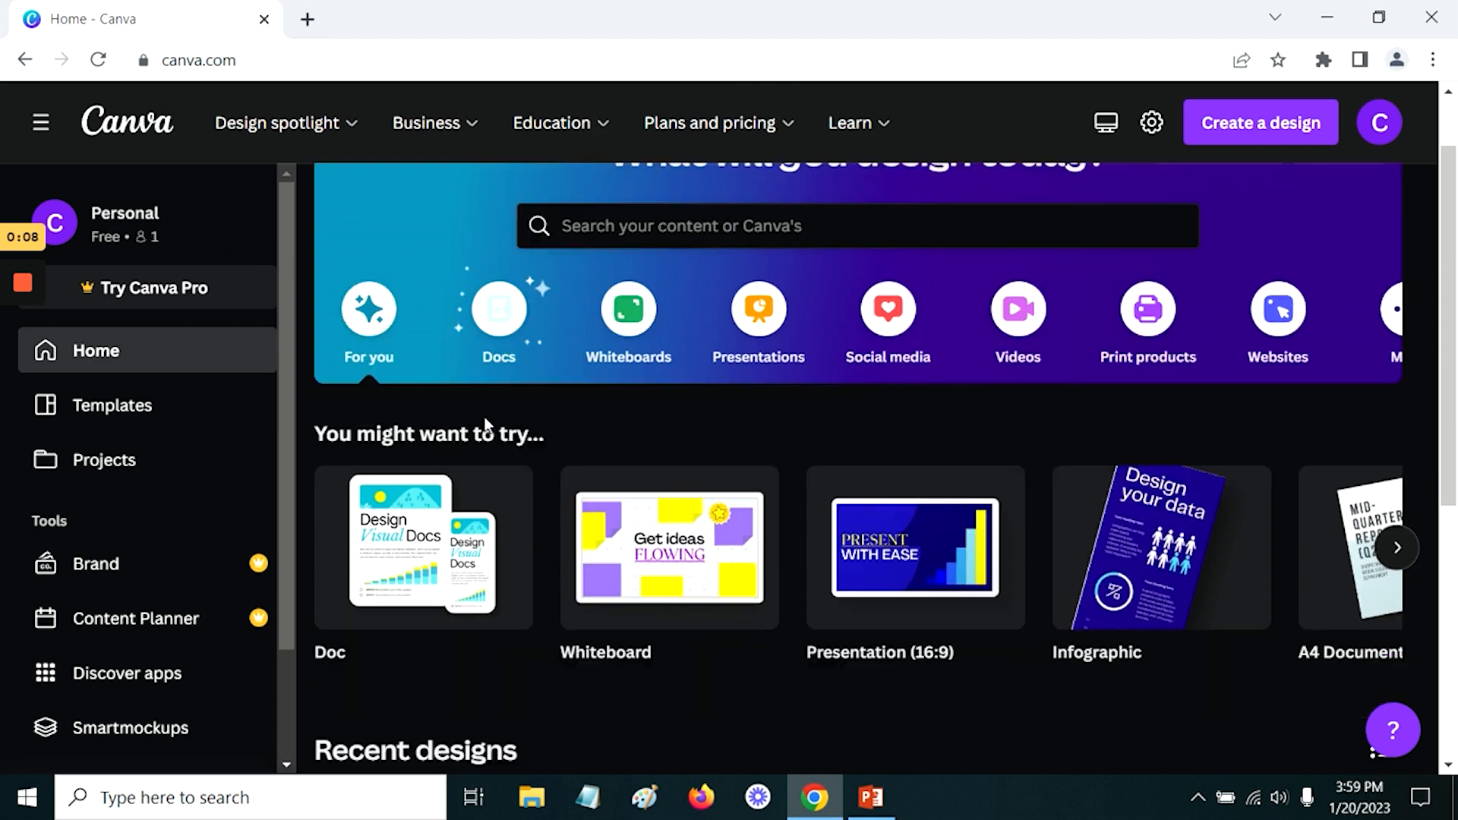
pyautogui.click(1400, 524)
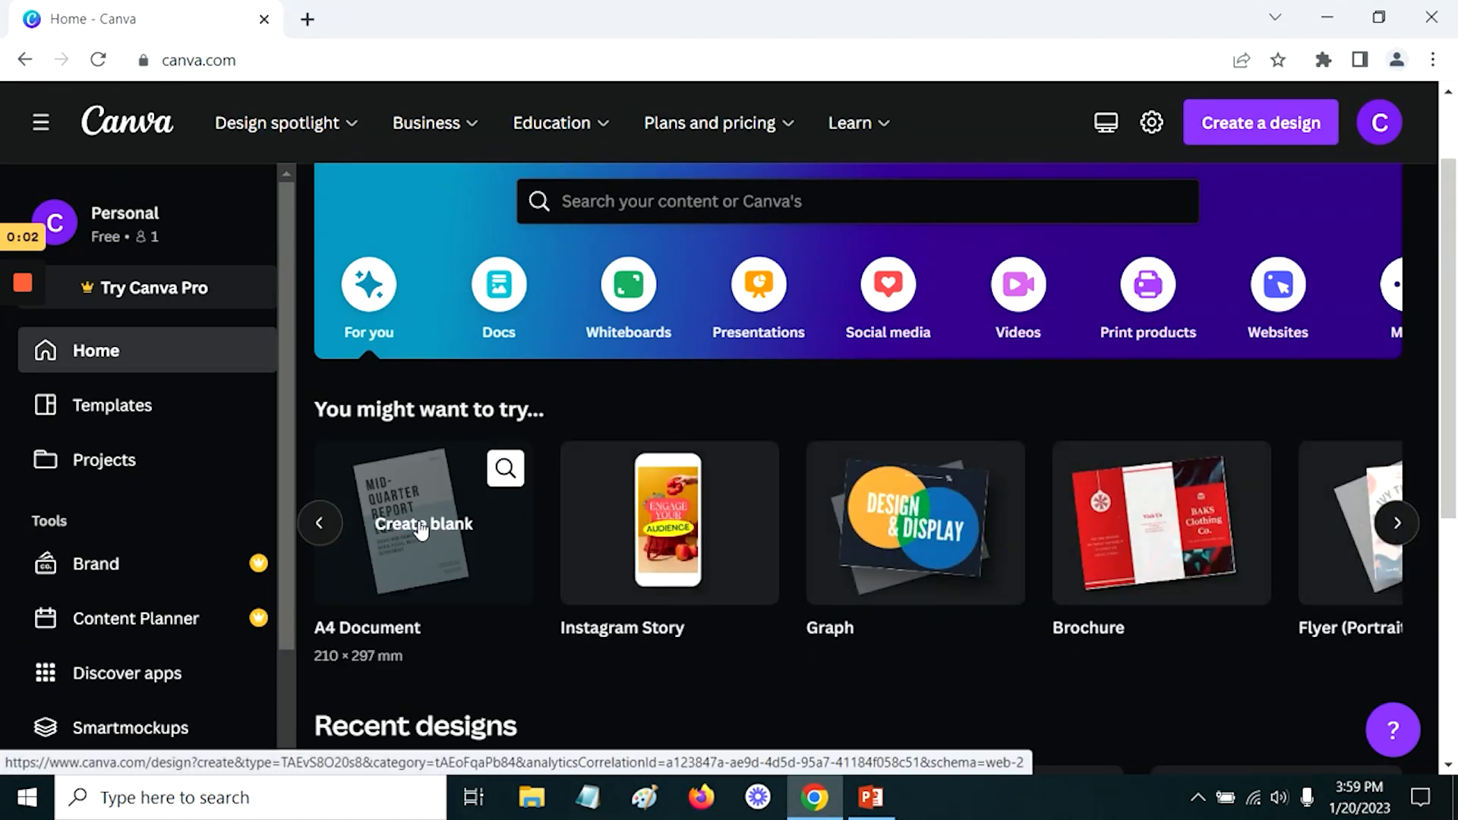
pyautogui.click(418, 521)
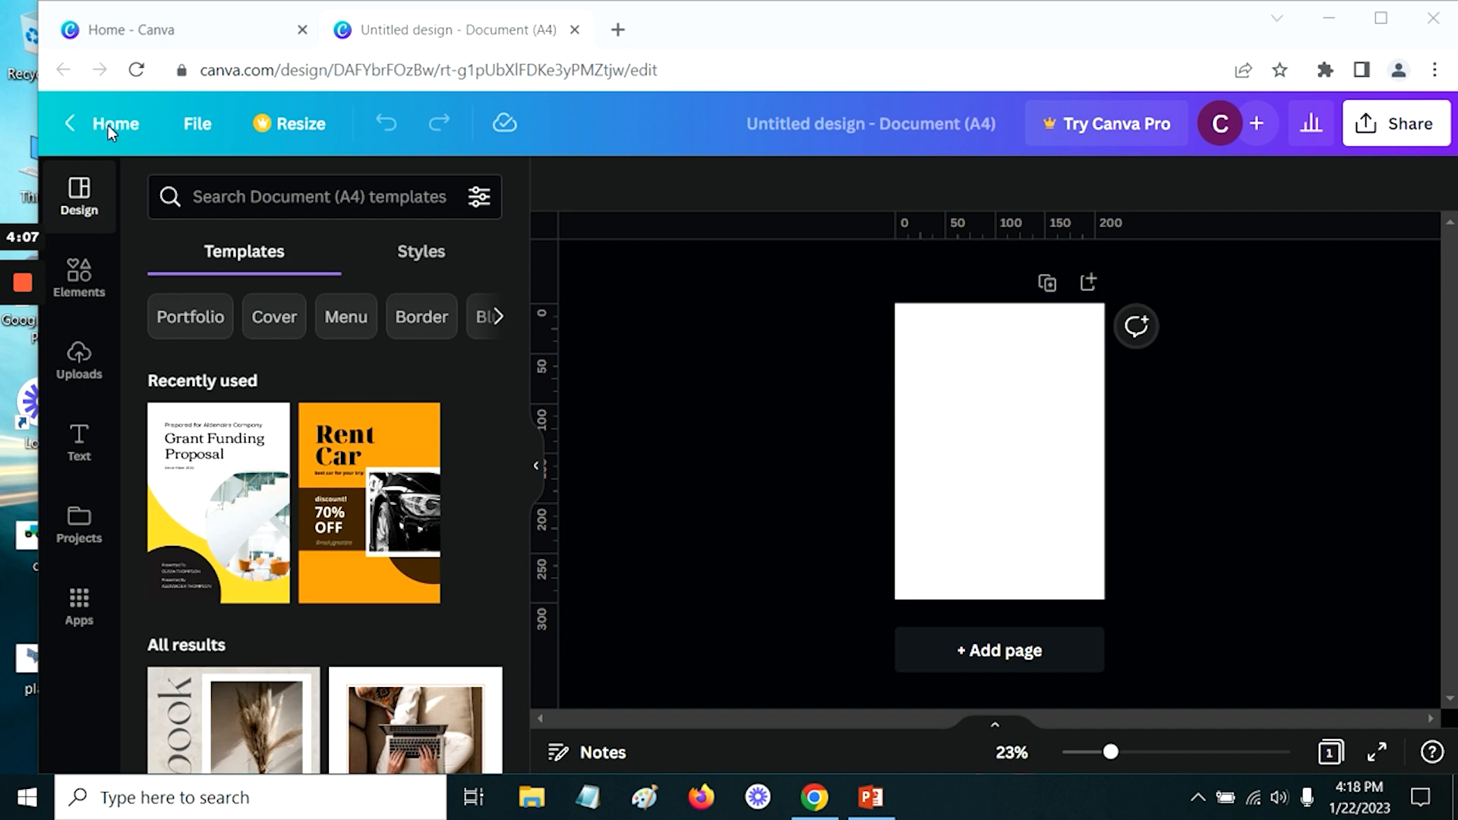
pyautogui.click(838, 24)
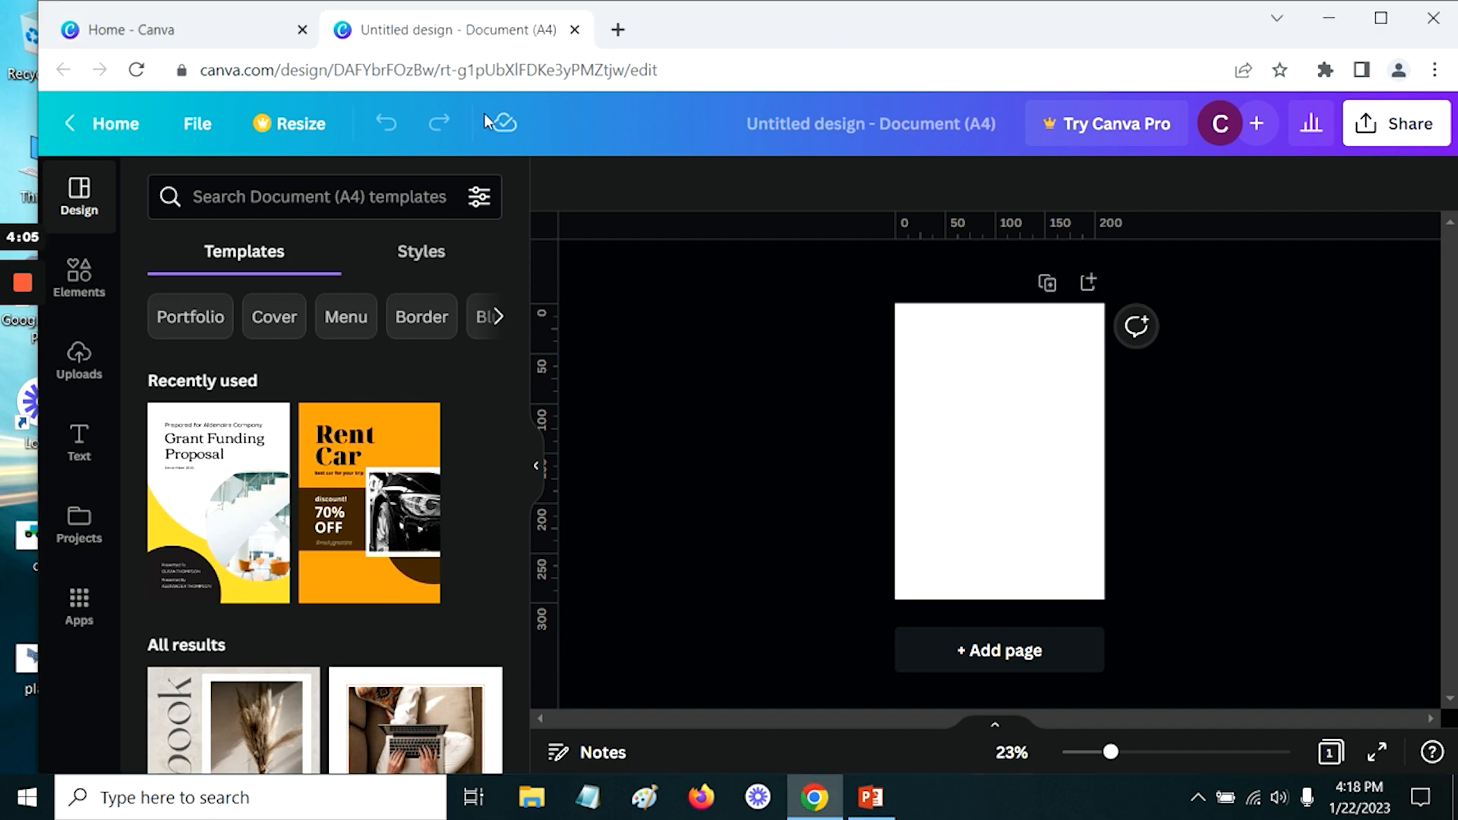
# Step: Rename the untitled A4 document as "awesome design" and show its page margins
pyautogui.click(195, 128)
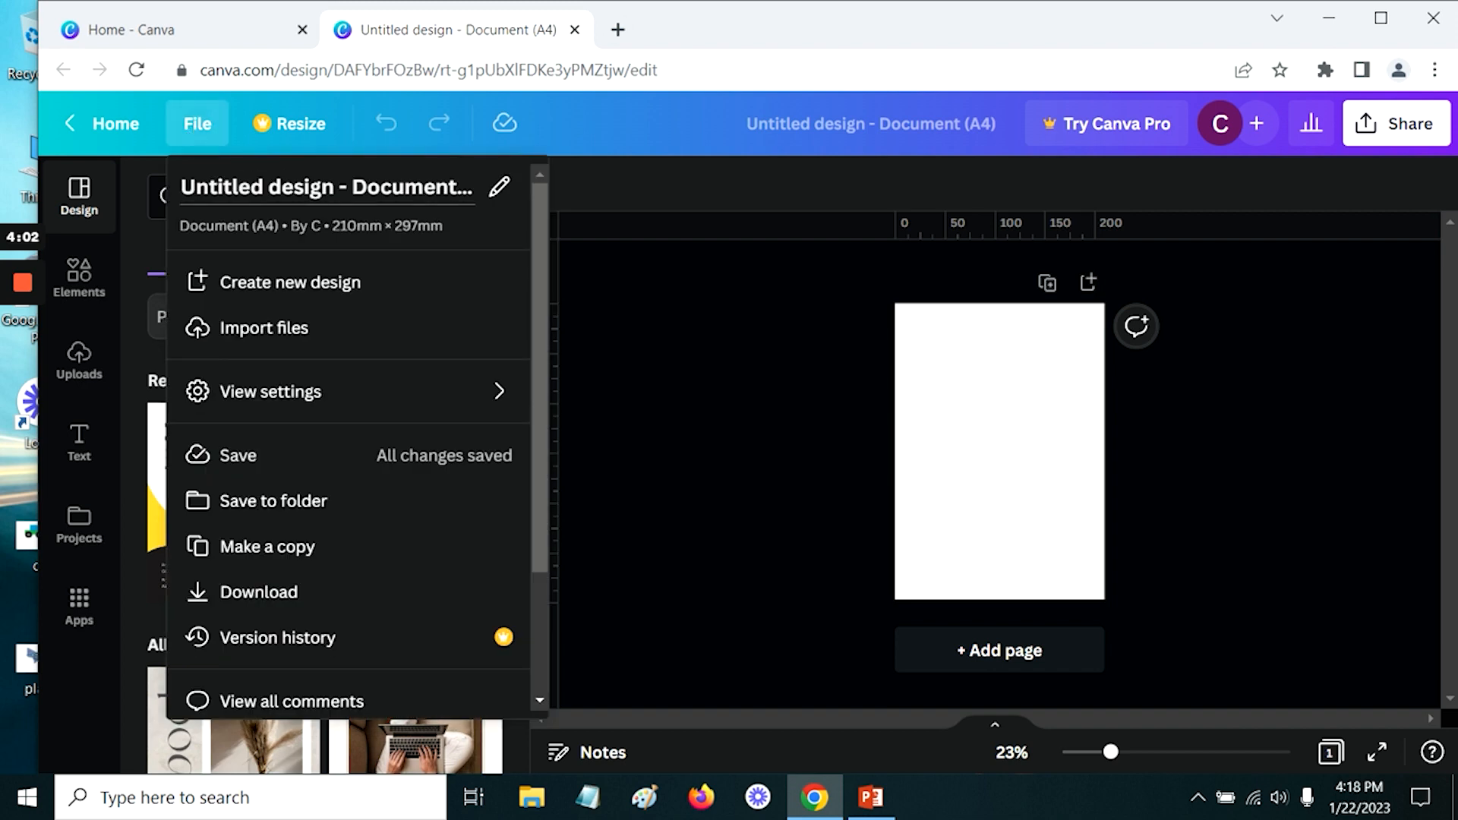
pyautogui.click(385, 193)
pyautogui.press('BackSpace')
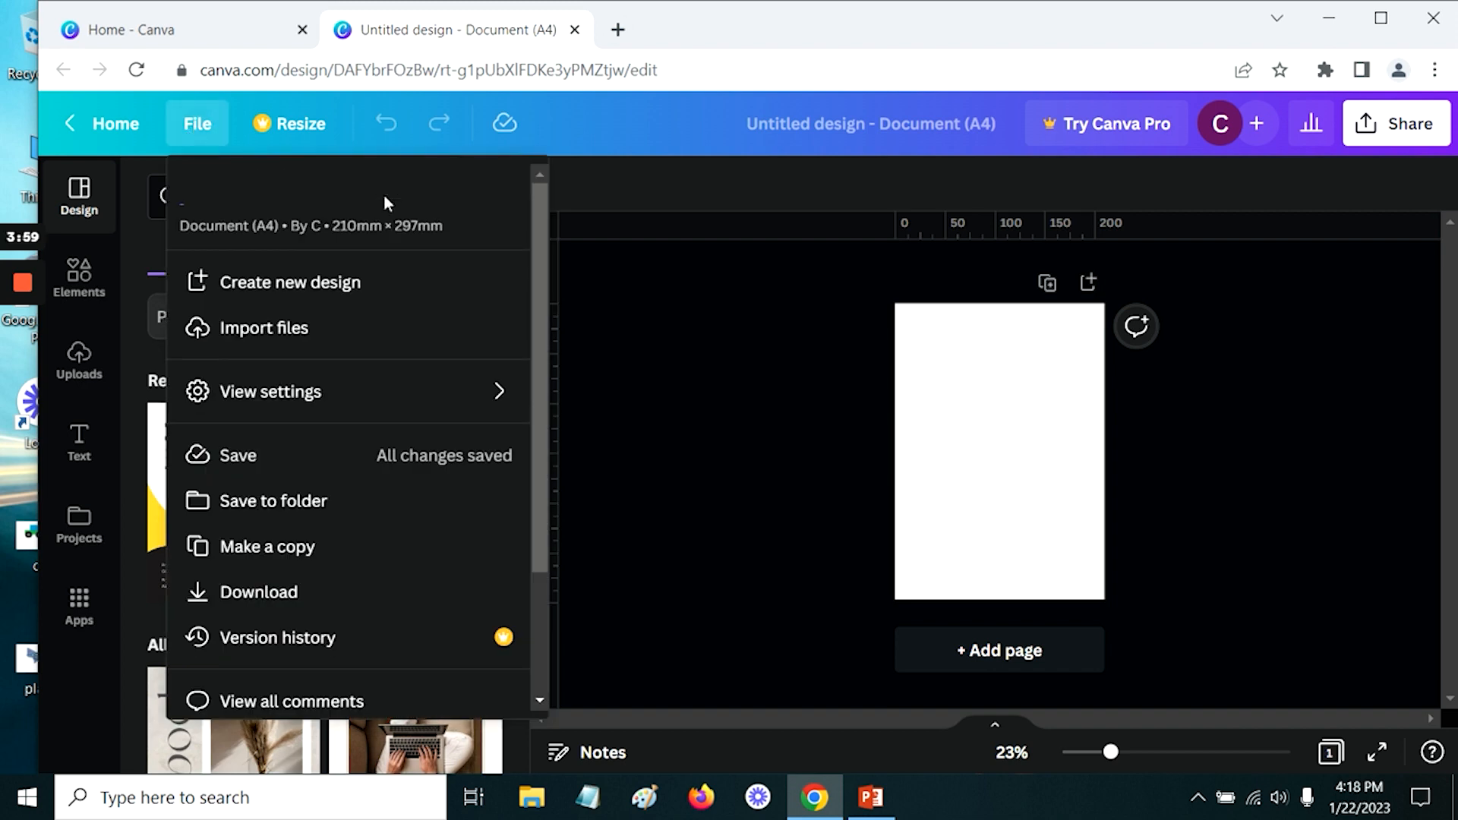
pyautogui.write('awesom')
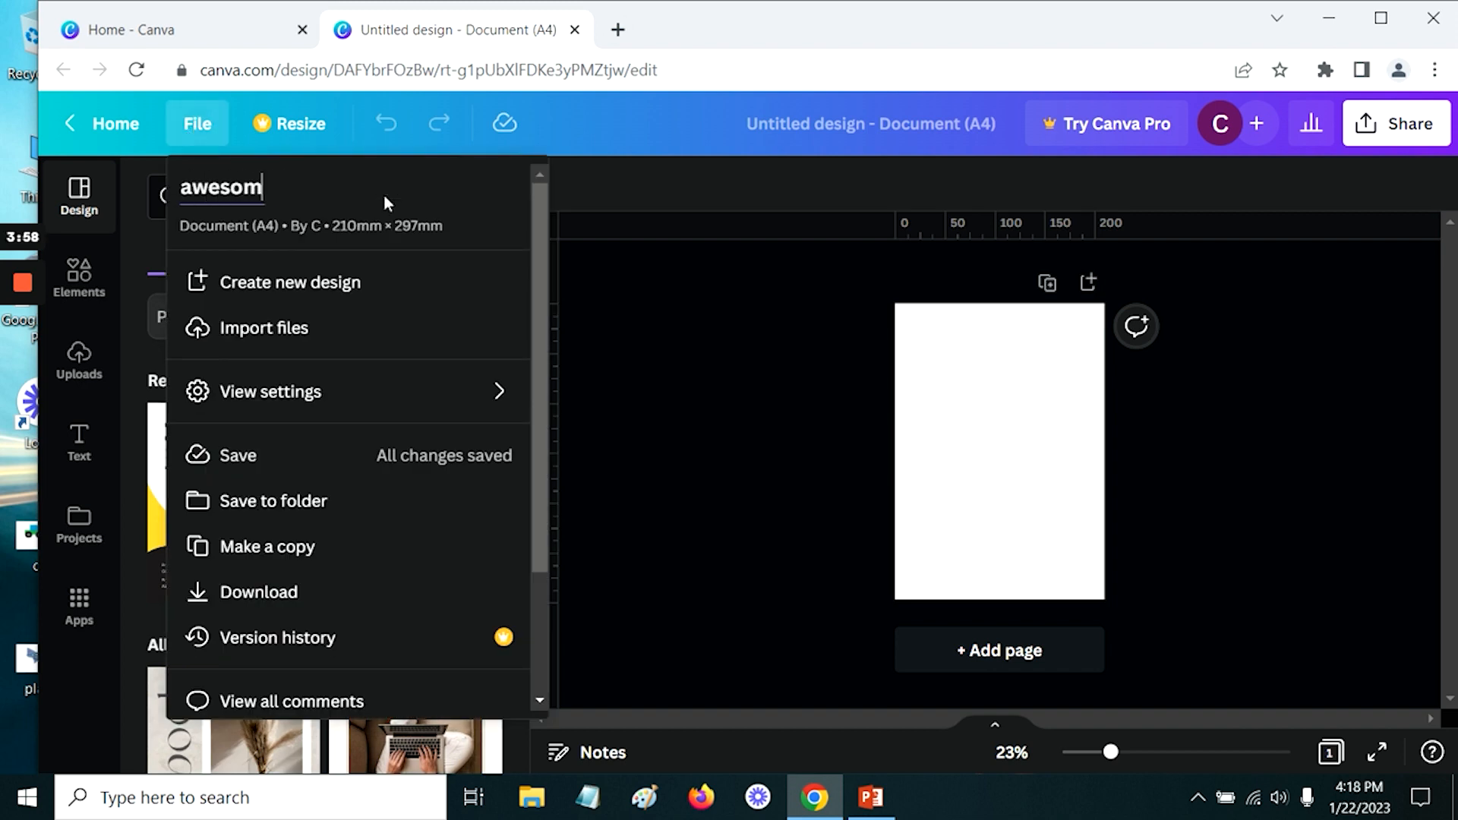
pyautogui.write('e design')
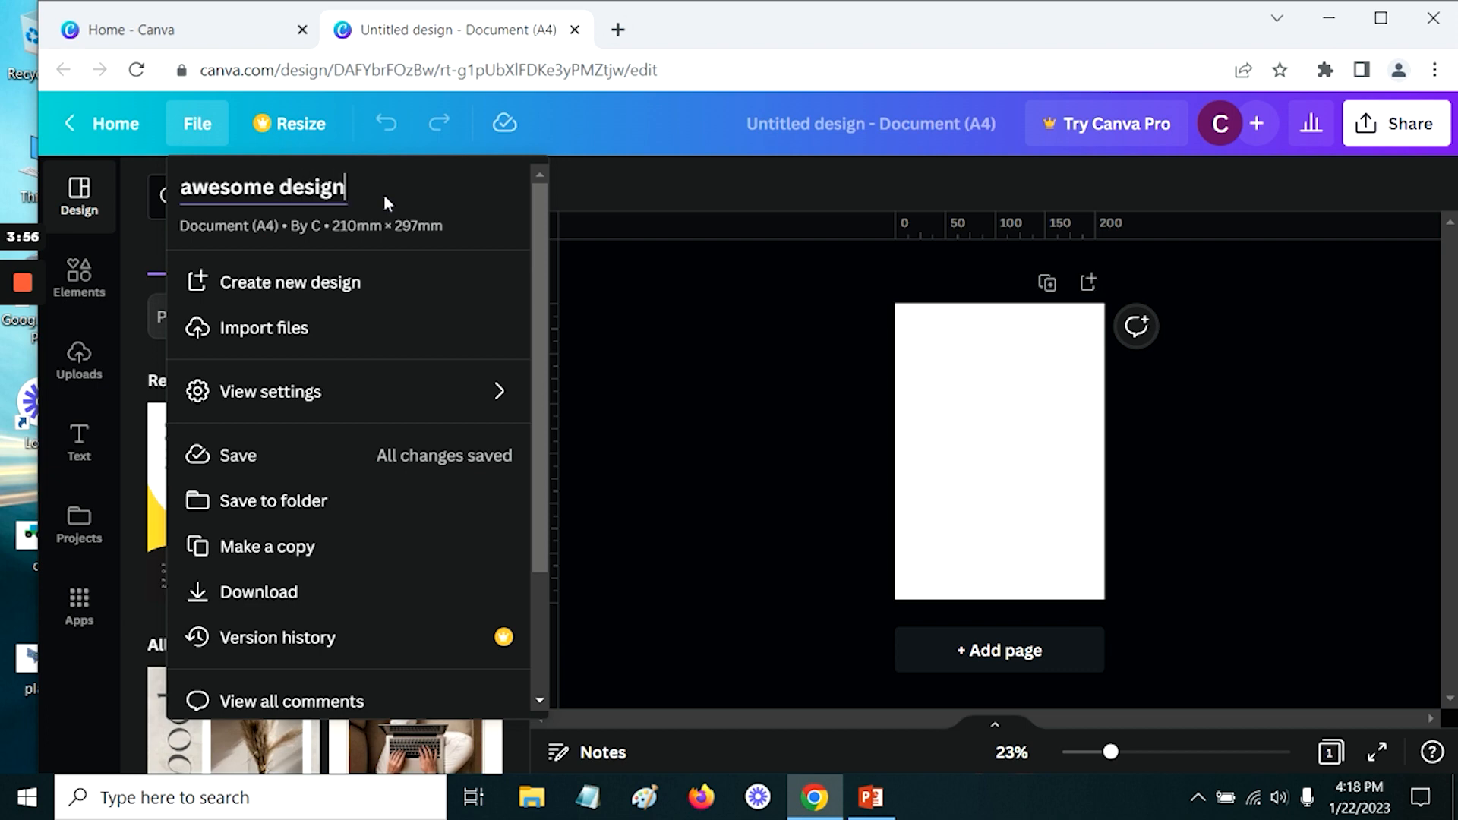
pyautogui.press('Return')
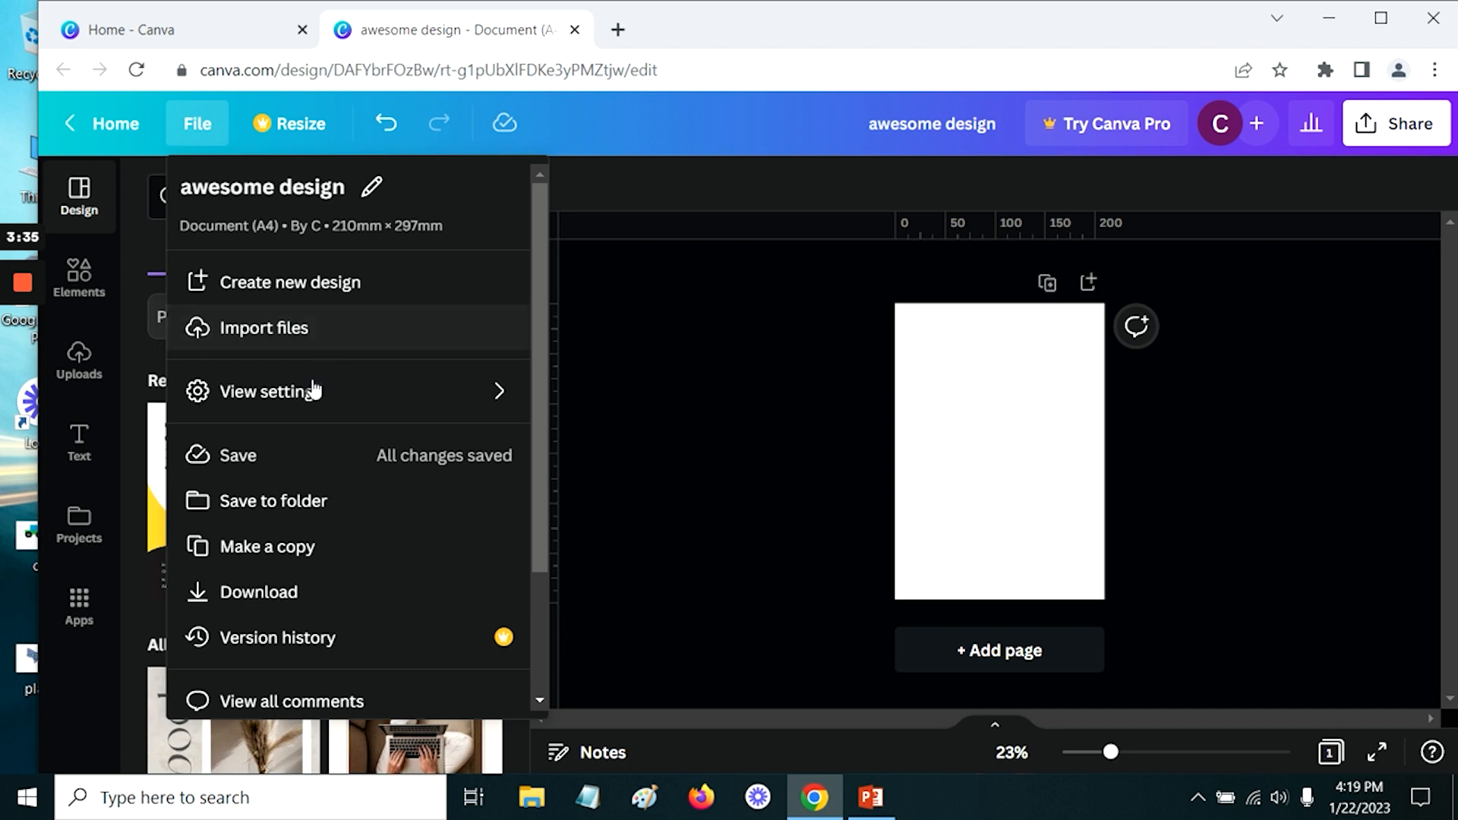
pyautogui.moveTo(313, 390)
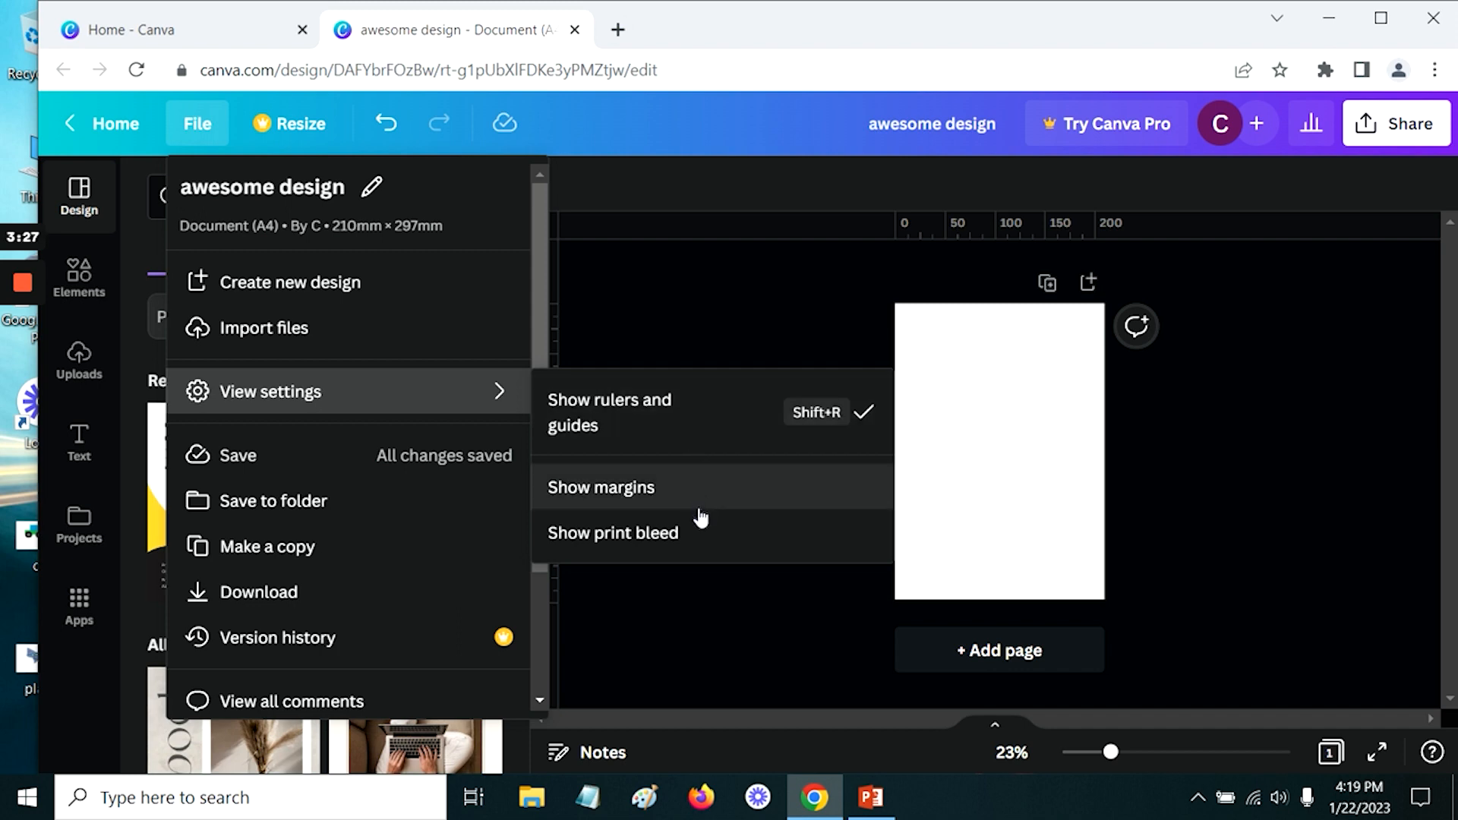
pyautogui.click(621, 488)
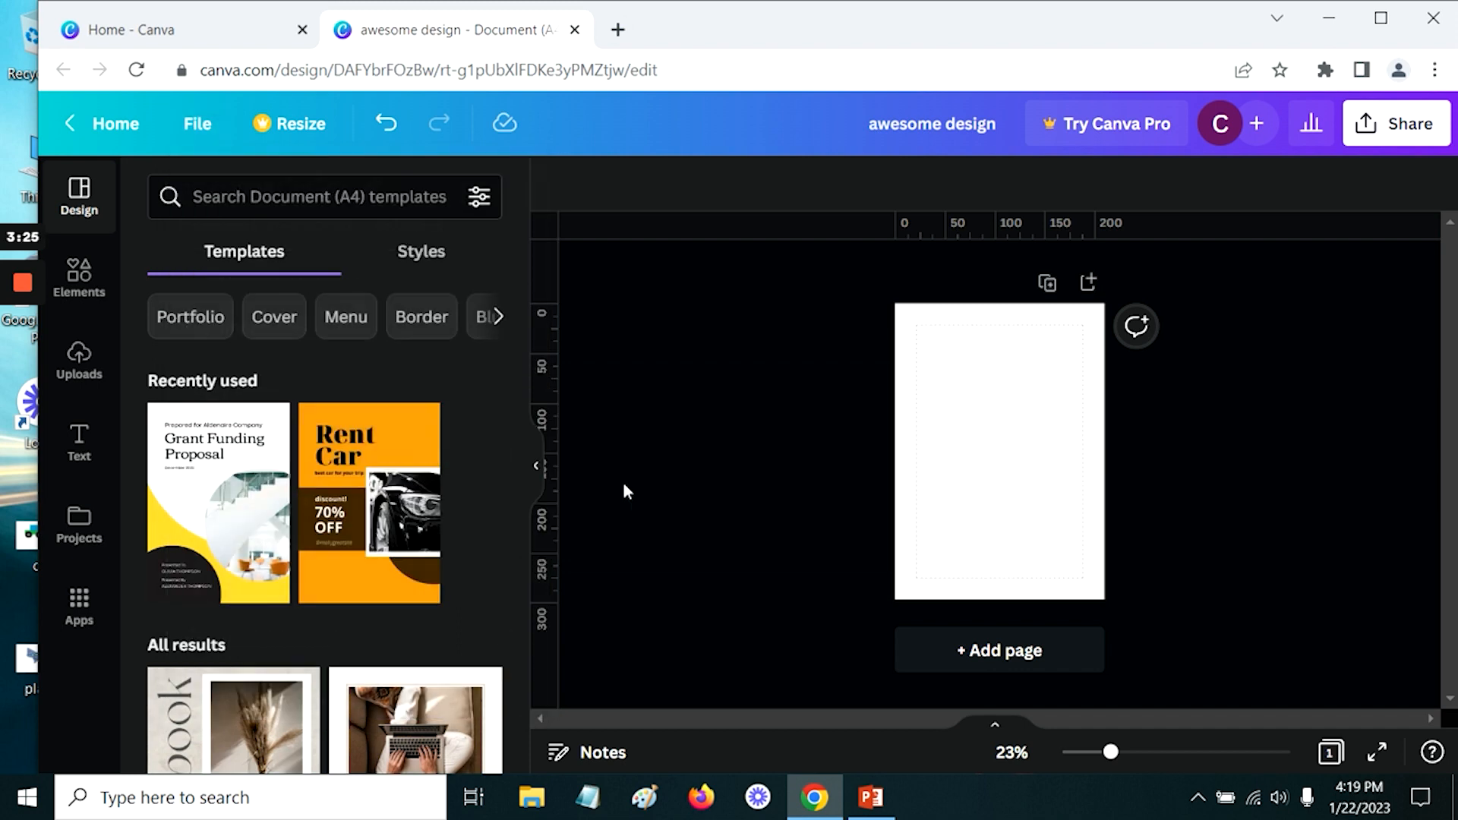
# Step: Save the design to a new folder named "awesome folder"
pyautogui.click(205, 127)
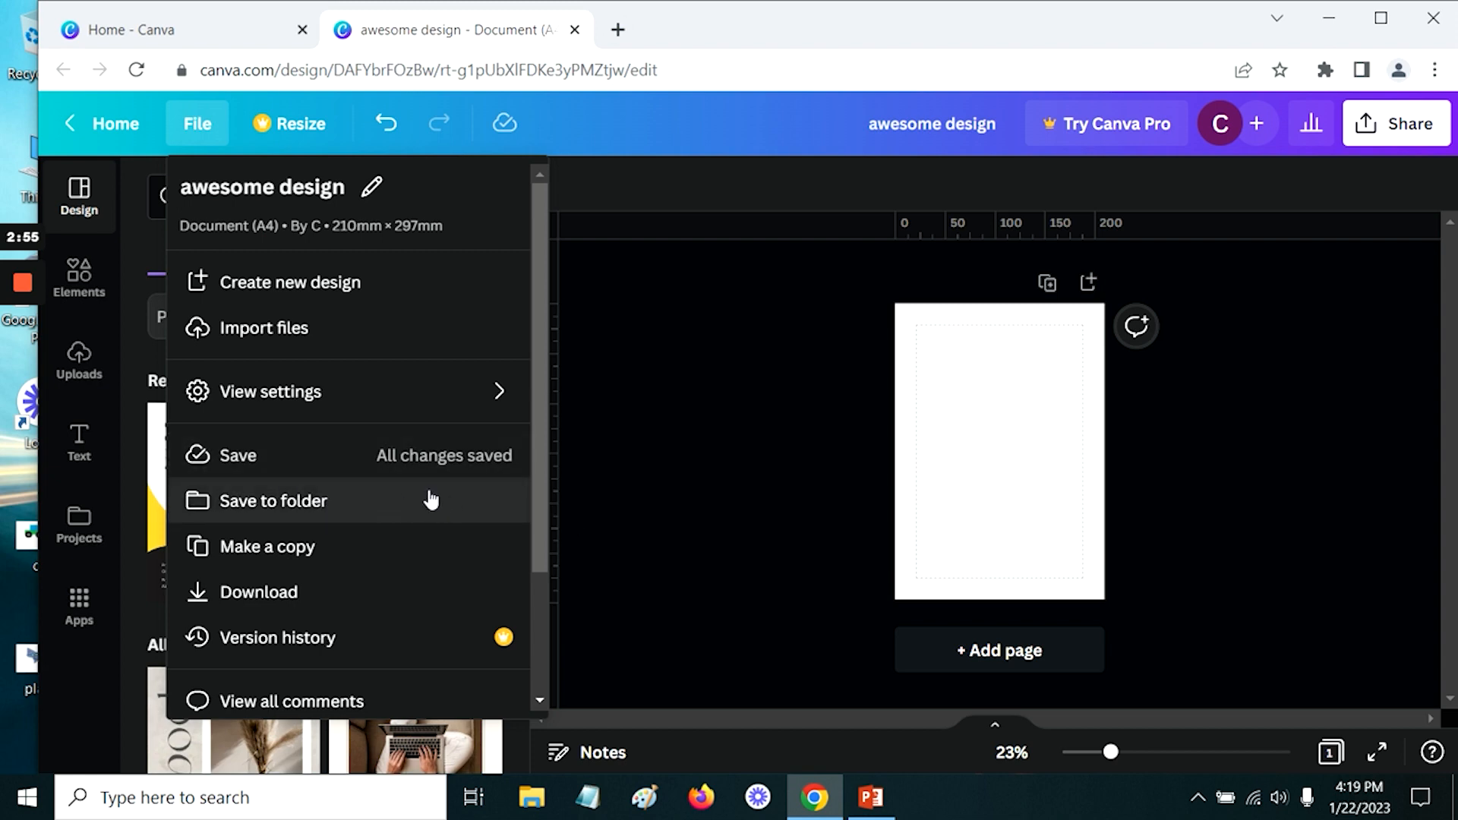
pyautogui.click(339, 504)
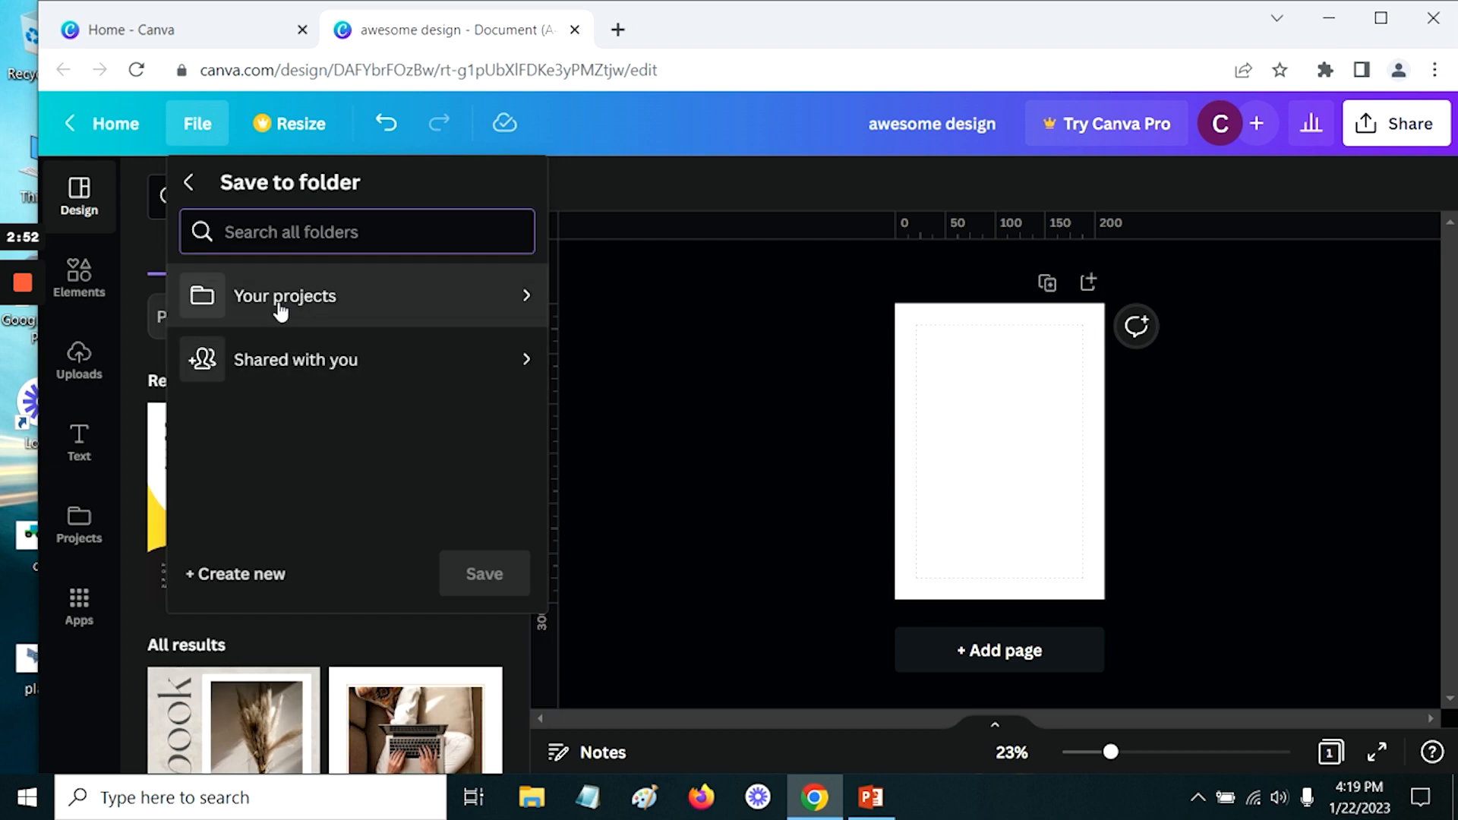
pyautogui.click(235, 575)
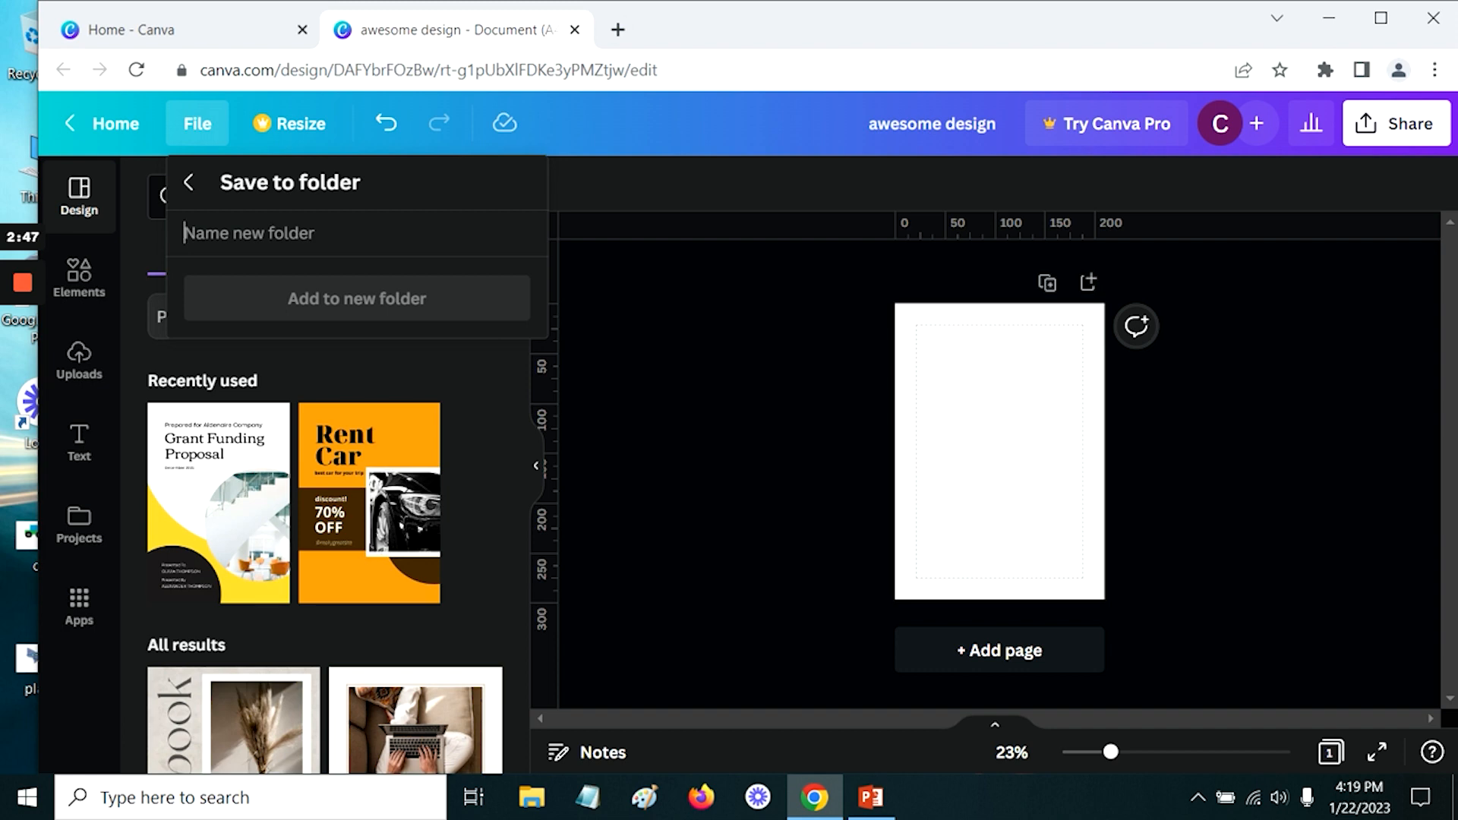
pyautogui.write('aw')
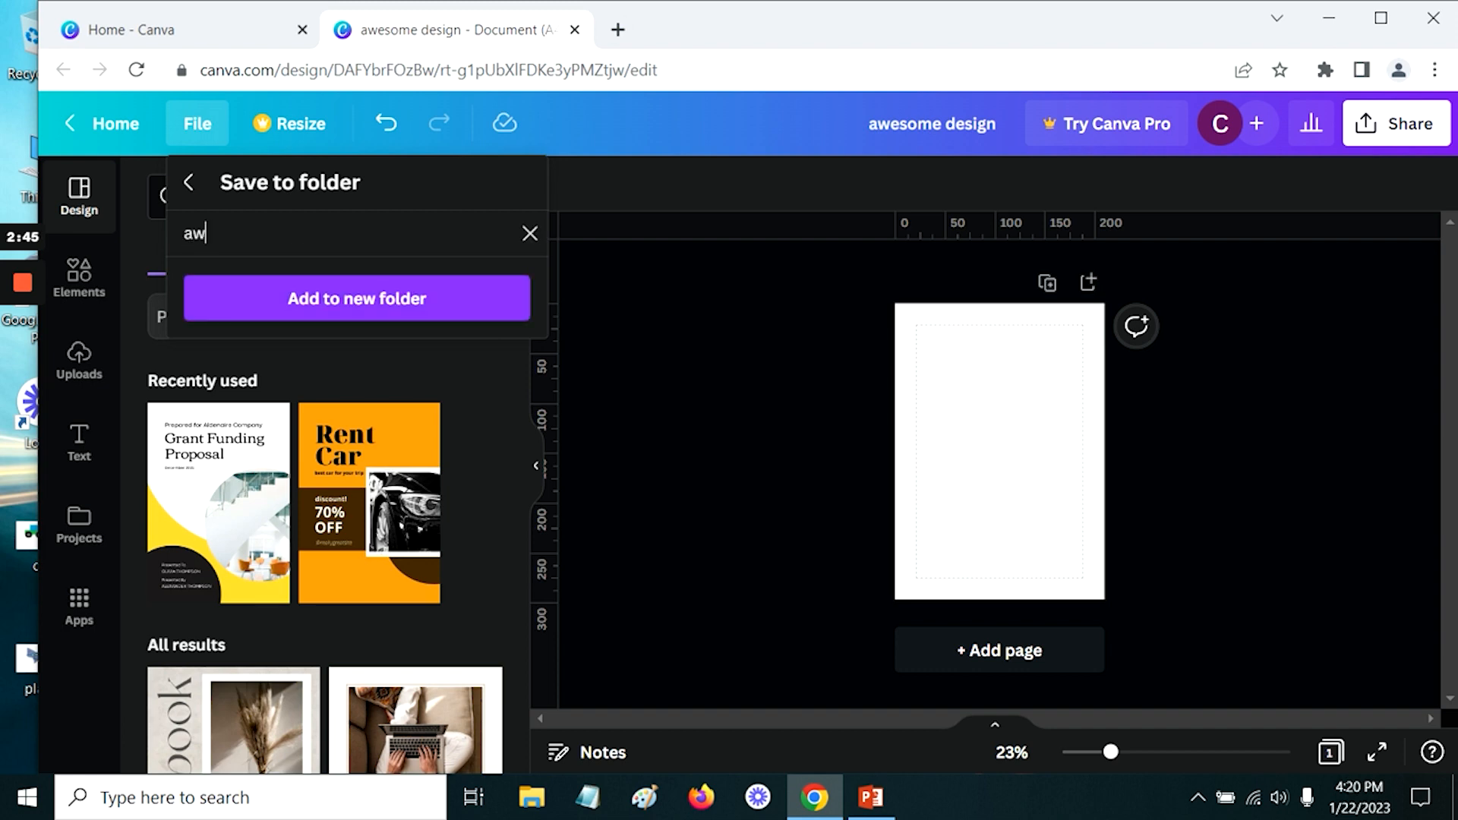
pyautogui.write('esome folder')
pyautogui.click(320, 298)
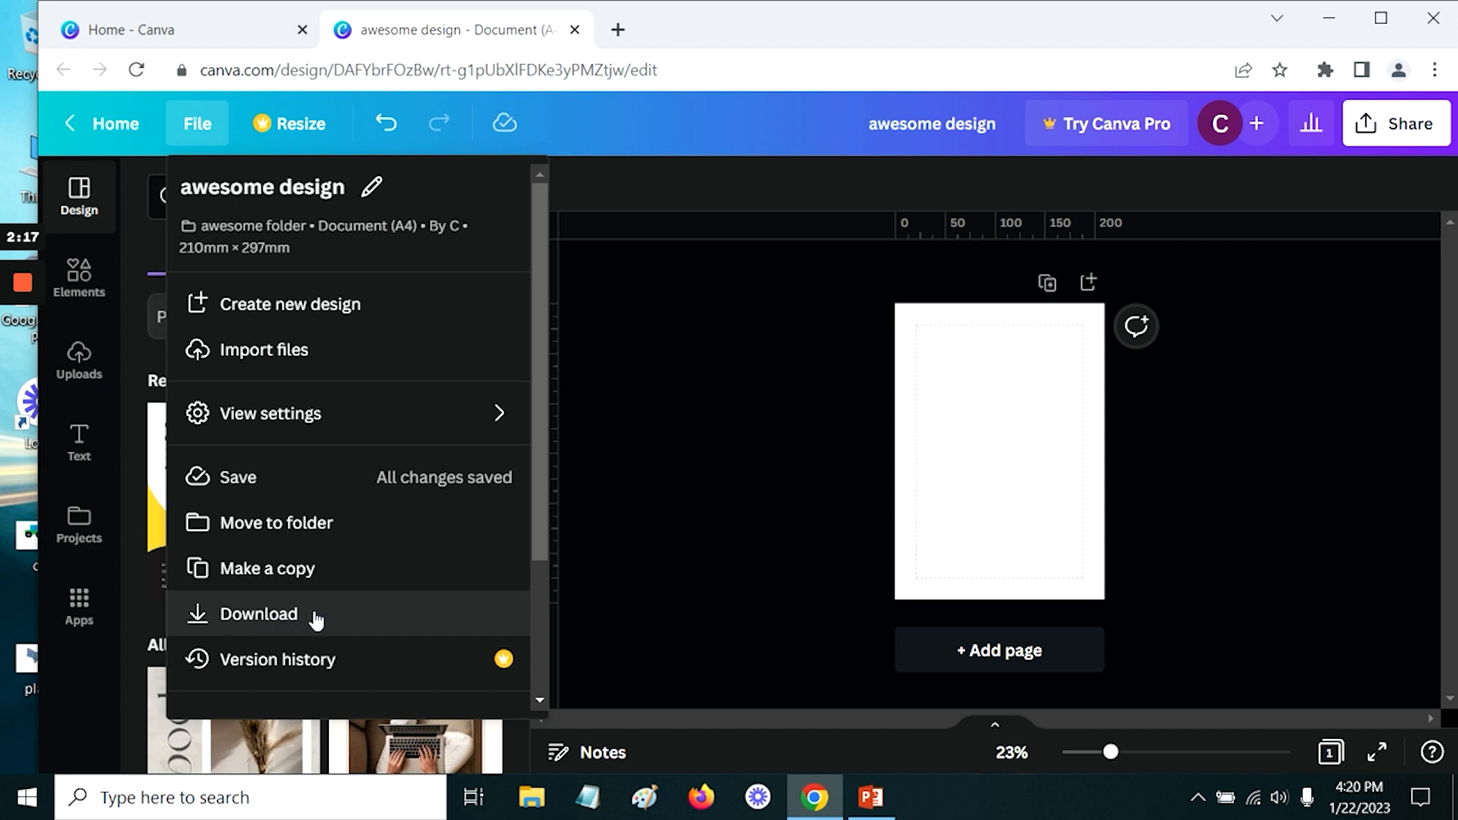
# Step: View the design's download settings without downloading, and look through the remaining file commands
pyautogui.click(280, 614)
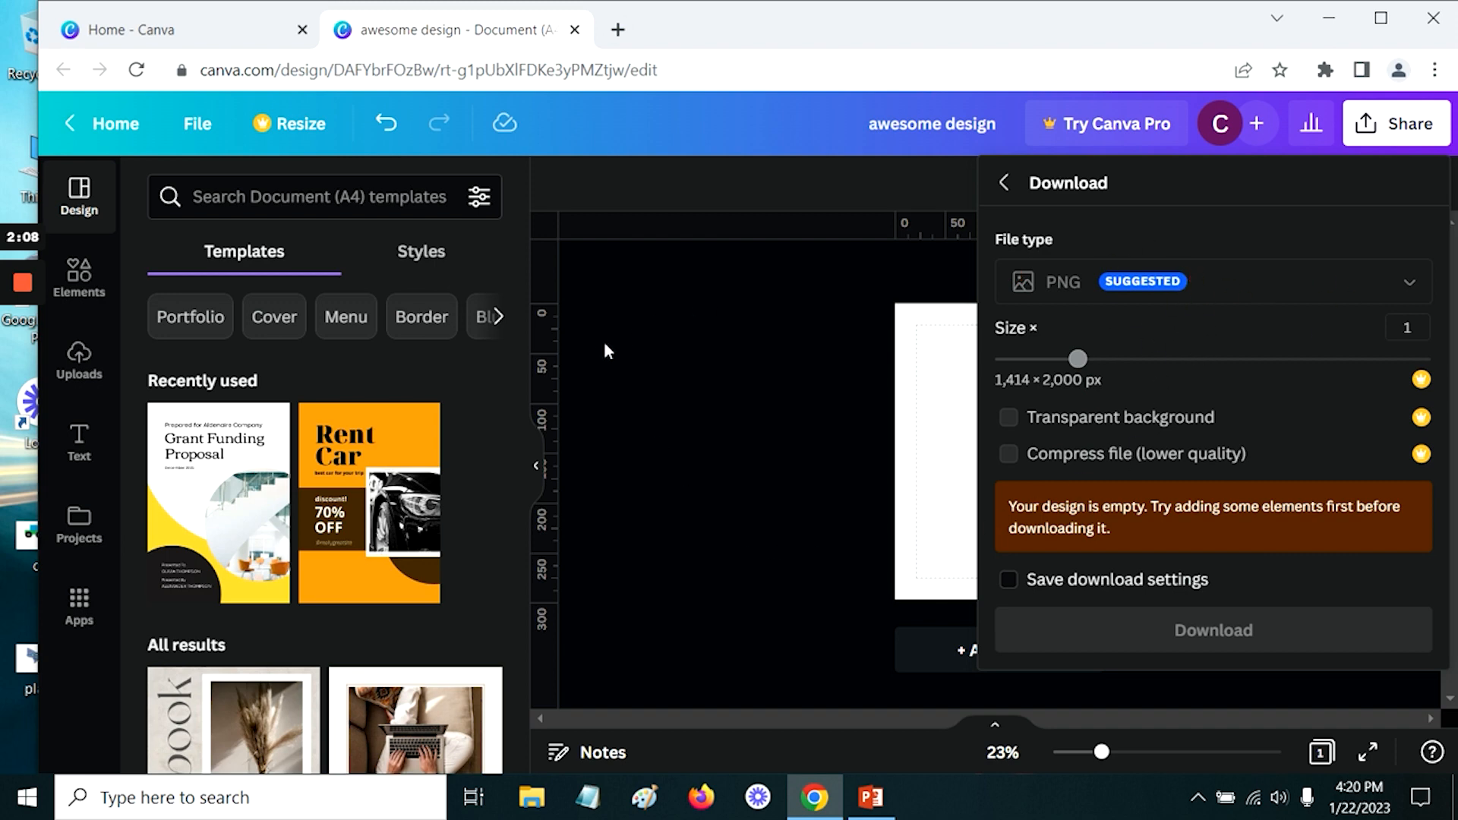
pyautogui.click(664, 402)
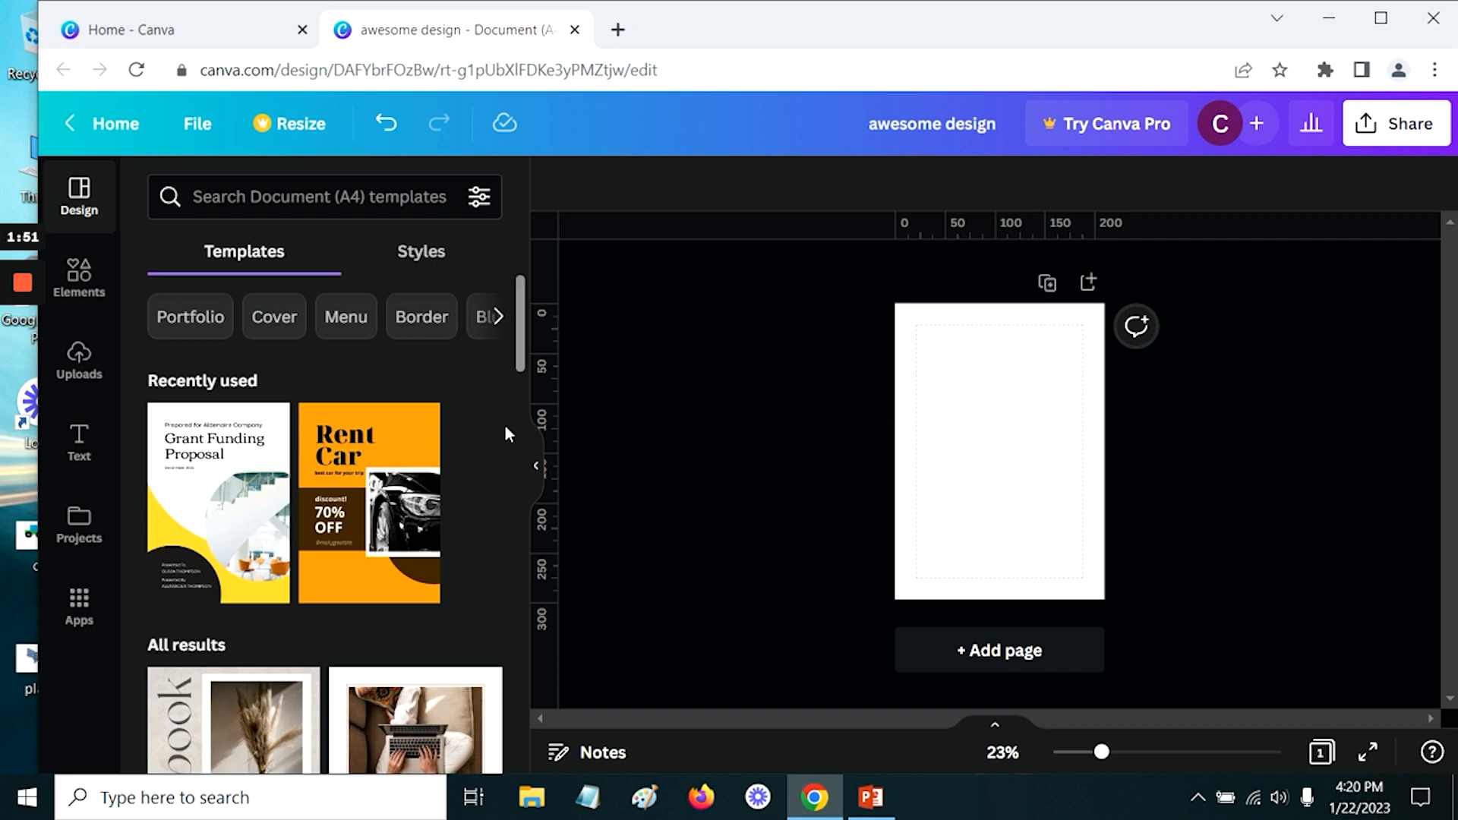
pyautogui.click(215, 128)
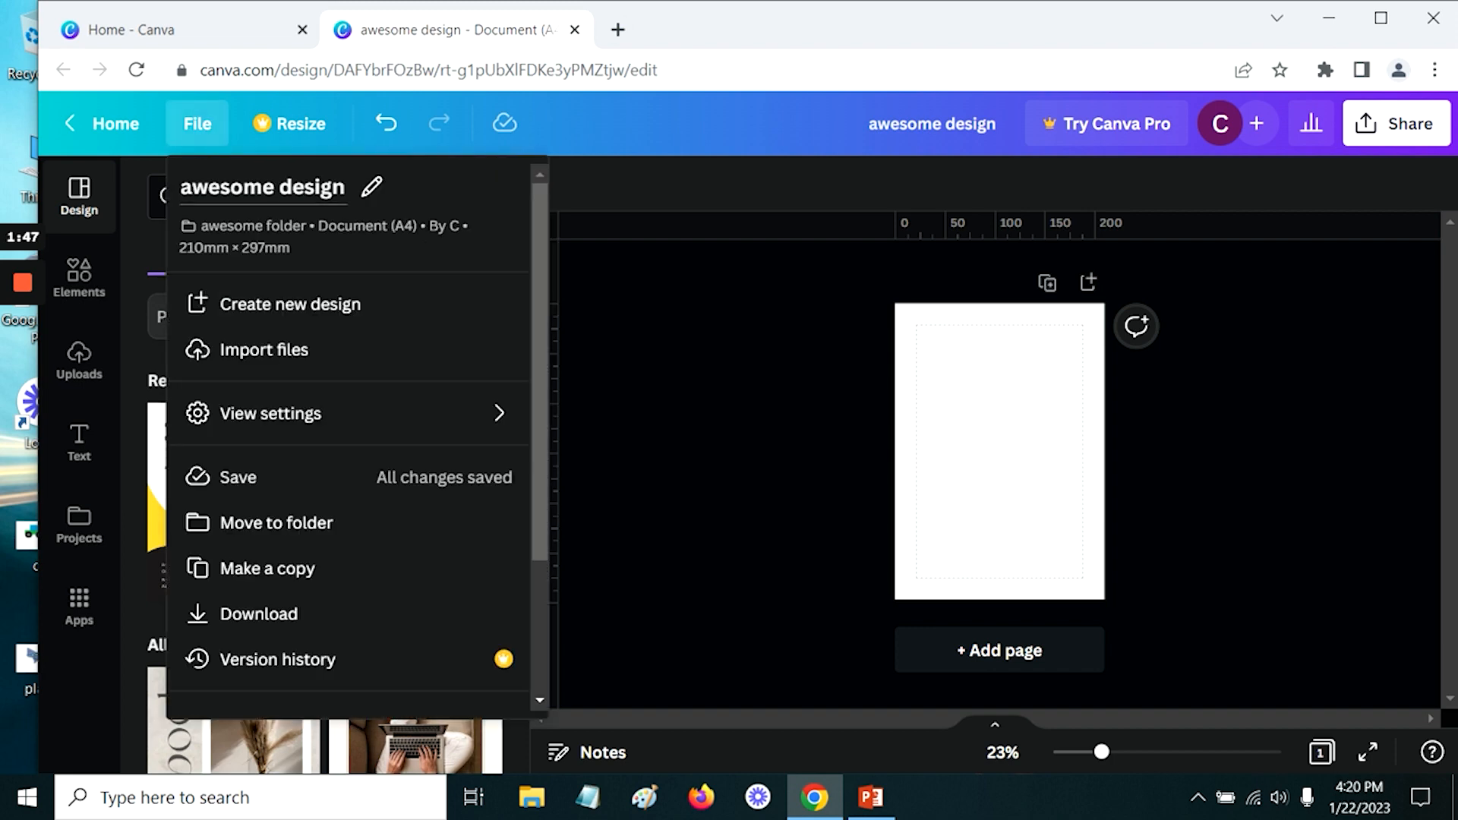
pyautogui.scroll(-2, 278, 653)
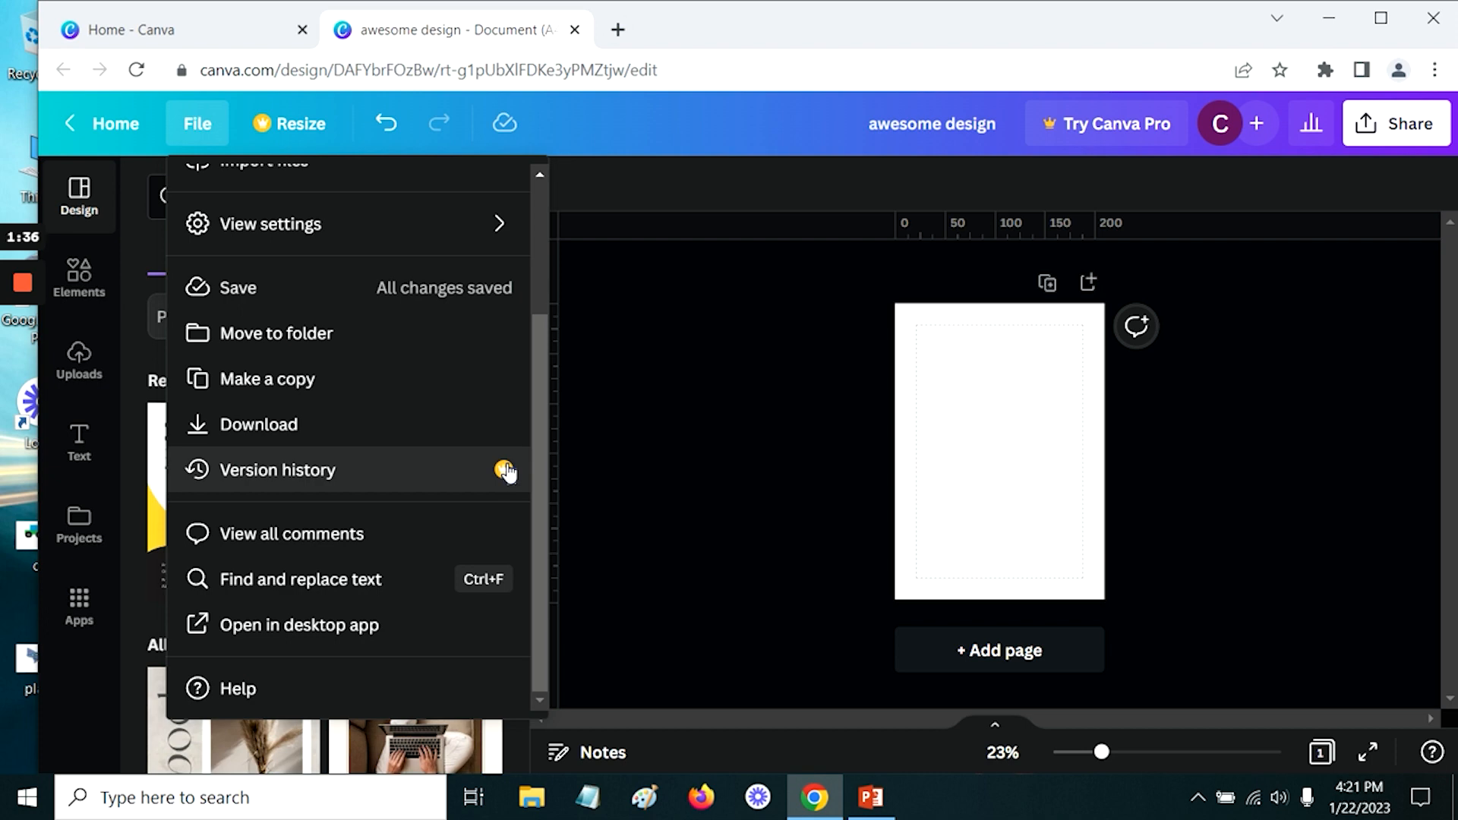
pyautogui.click(654, 126)
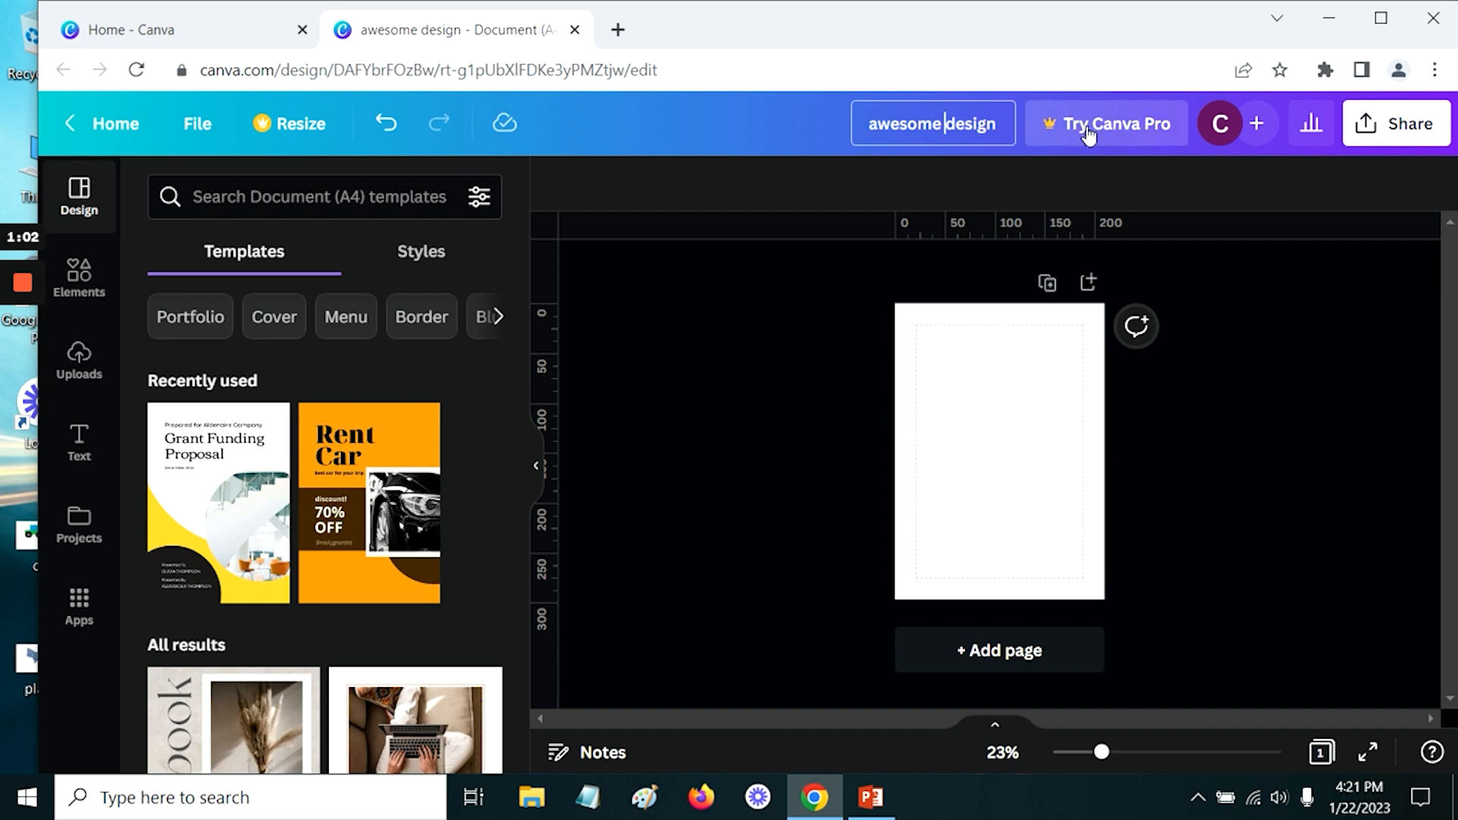
# Step: View the options for sharing the design with others and close them without sharing
pyautogui.click(1253, 126)
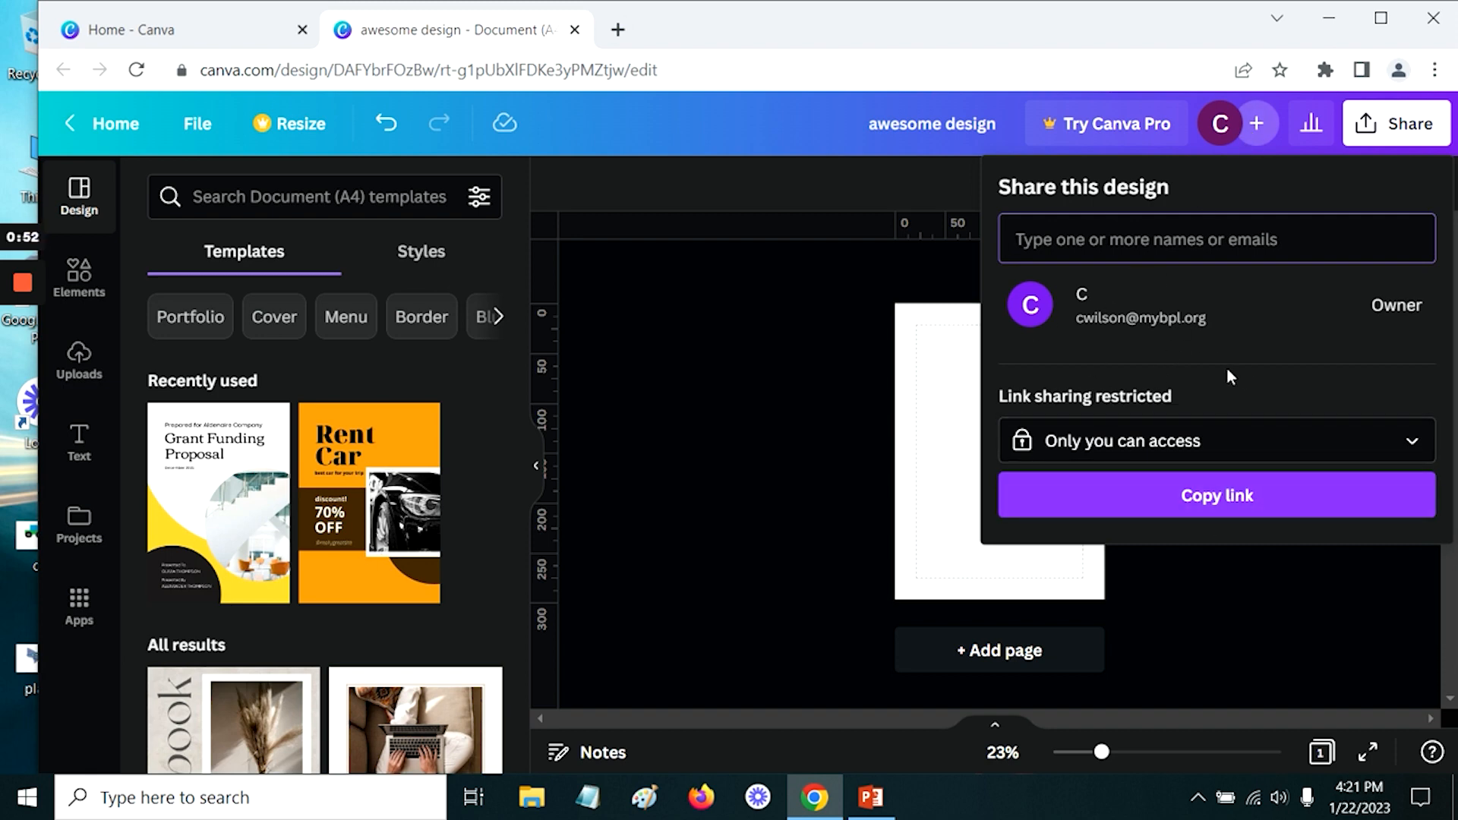
pyautogui.click(957, 184)
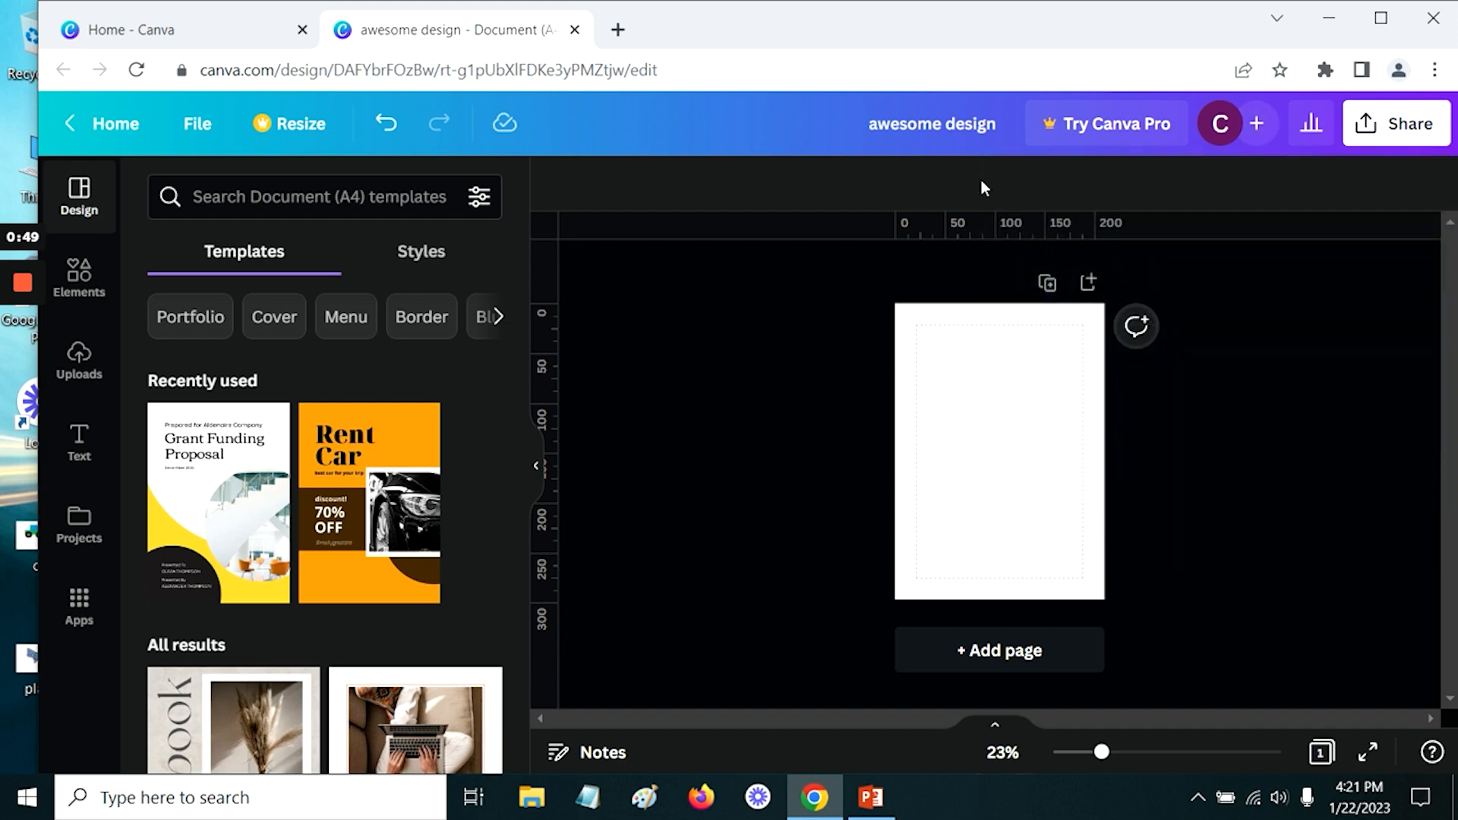
# Step: Review the design's Insights sections for views, engagement, unique links and social media, and close them
pyautogui.click(1311, 126)
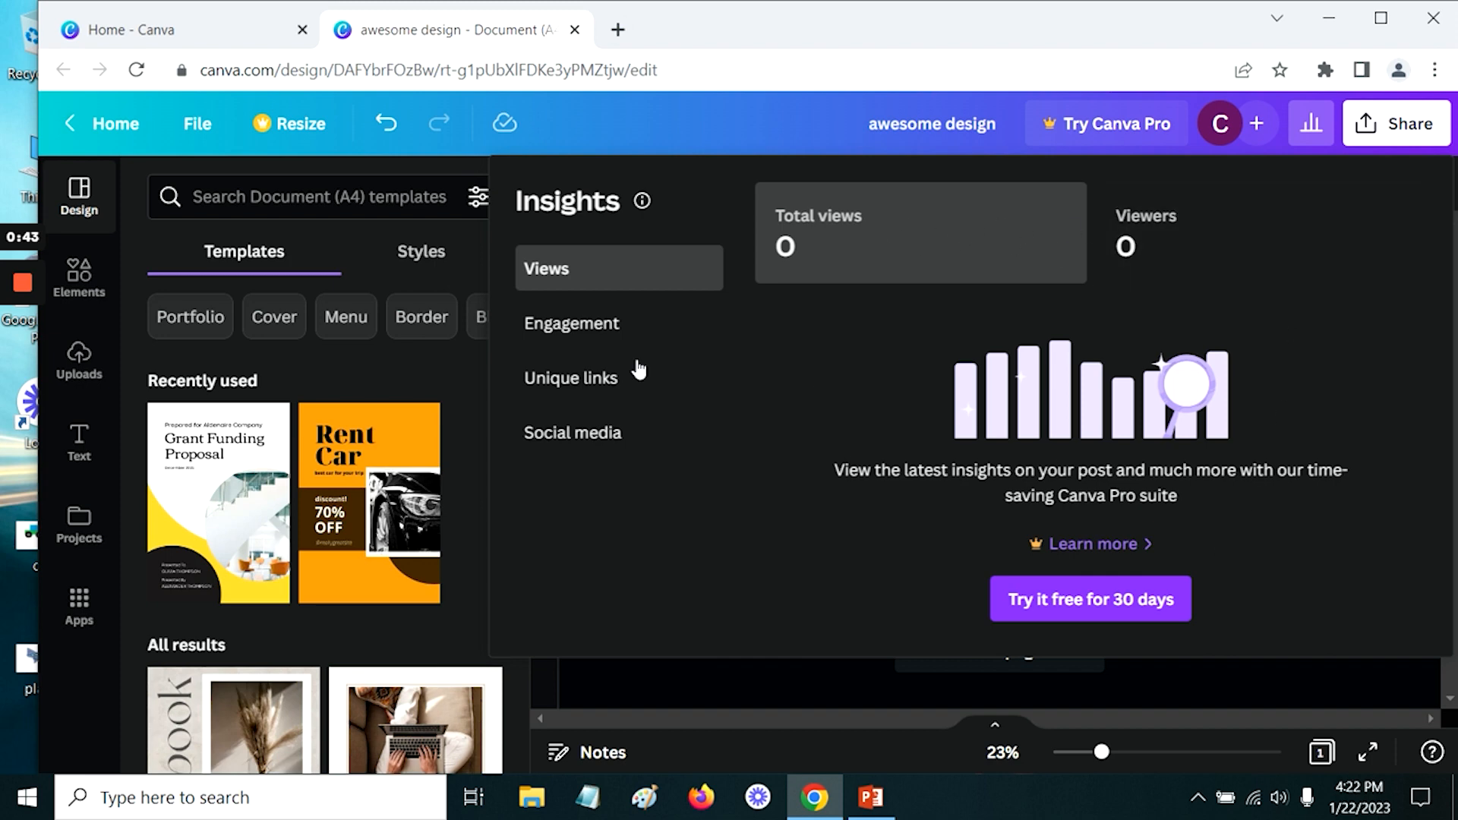
pyautogui.click(596, 334)
pyautogui.click(596, 380)
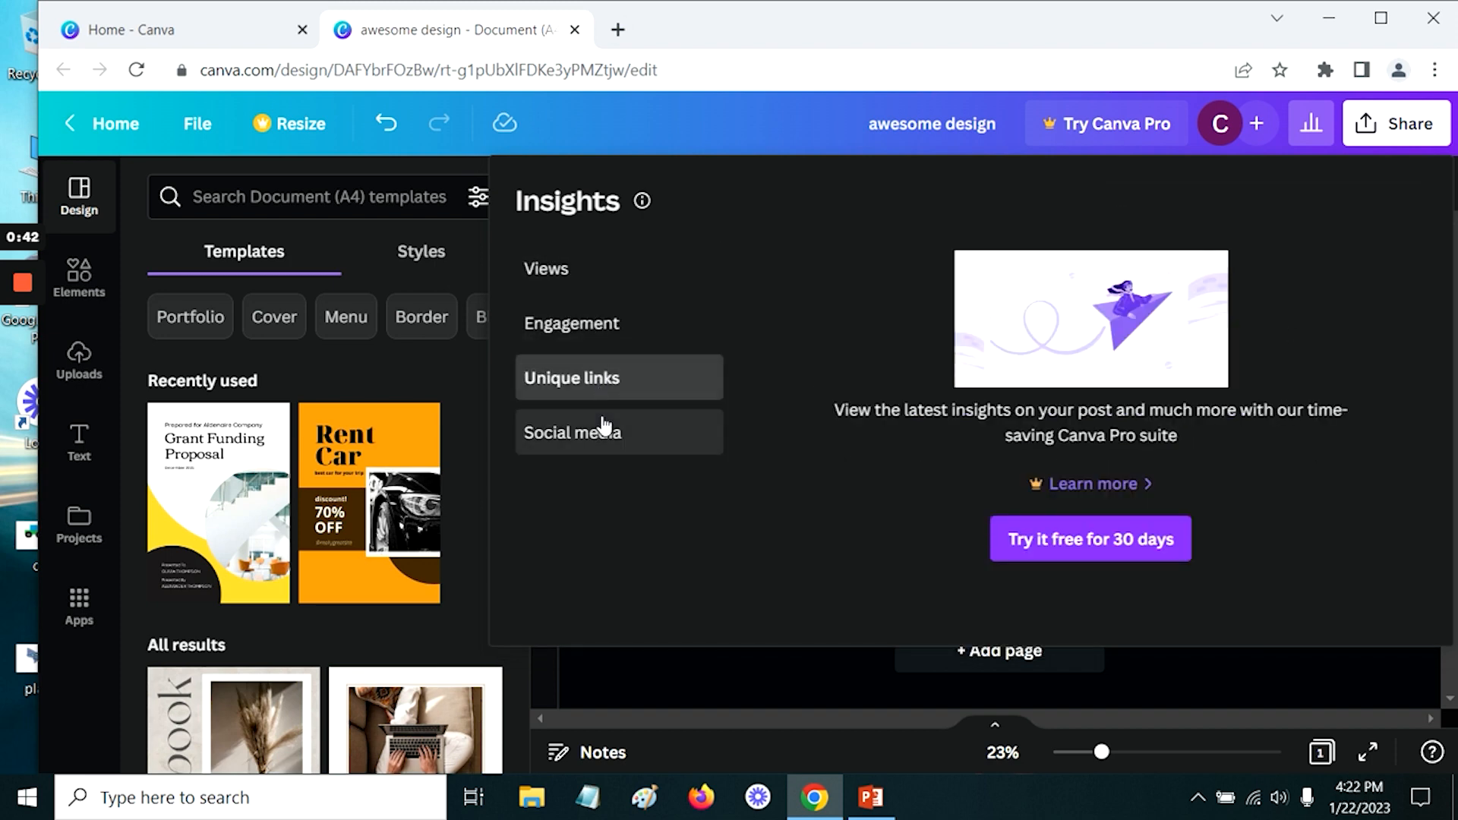
pyautogui.click(604, 429)
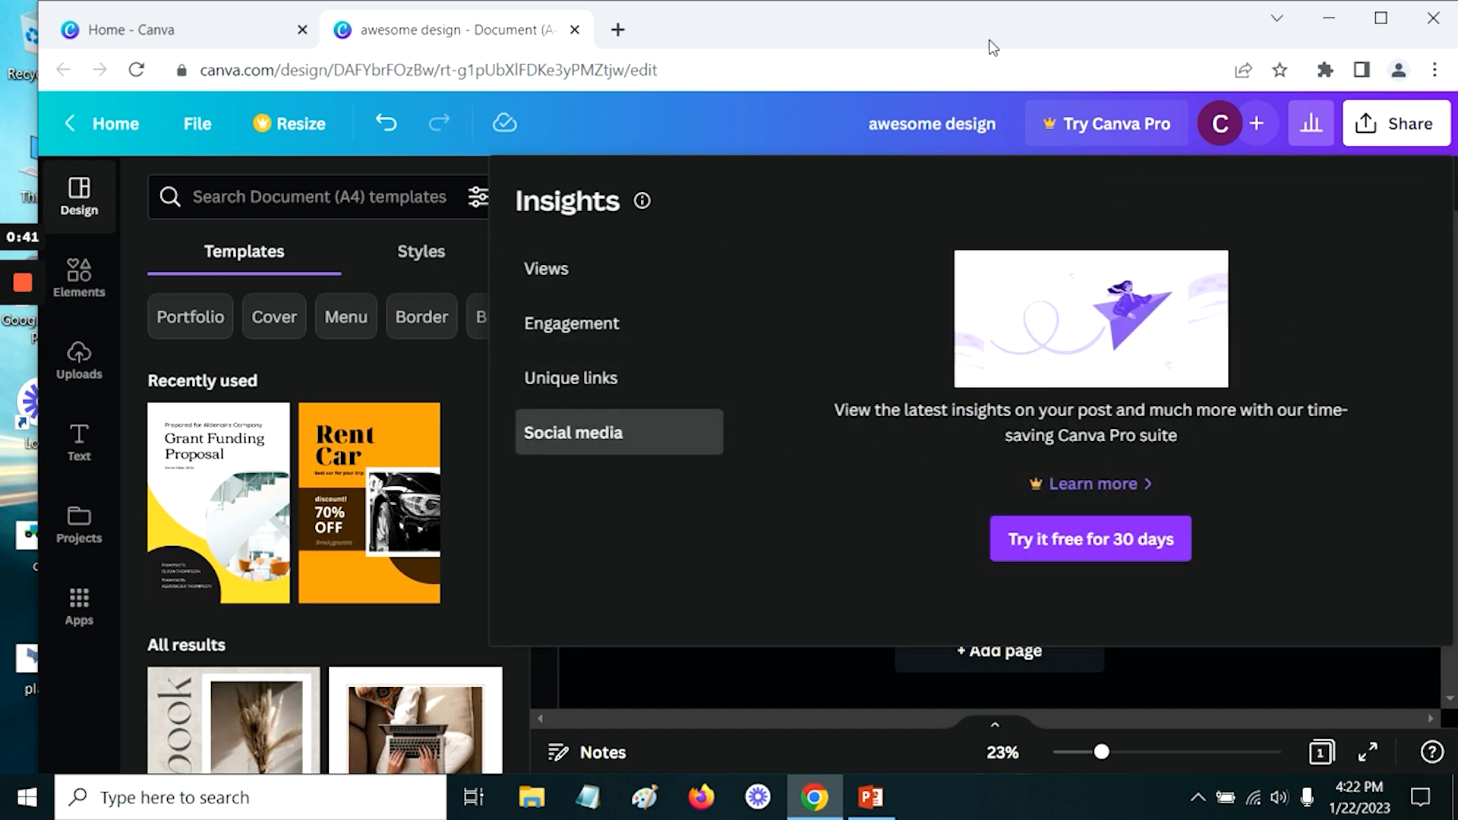
pyautogui.click(826, 678)
pyautogui.click(1409, 129)
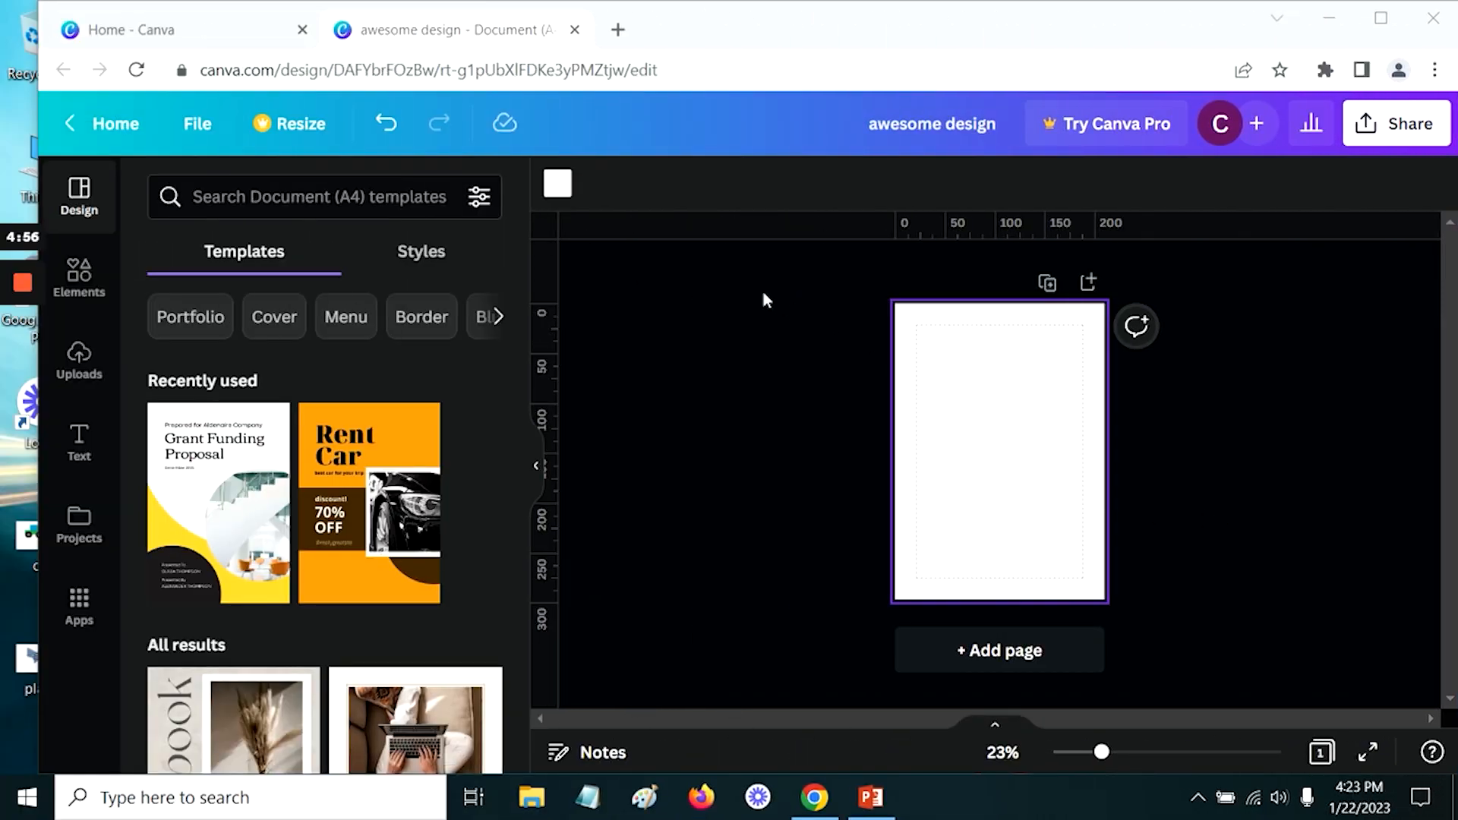
# Step: Change the page background to the default bright red
pyautogui.click(559, 185)
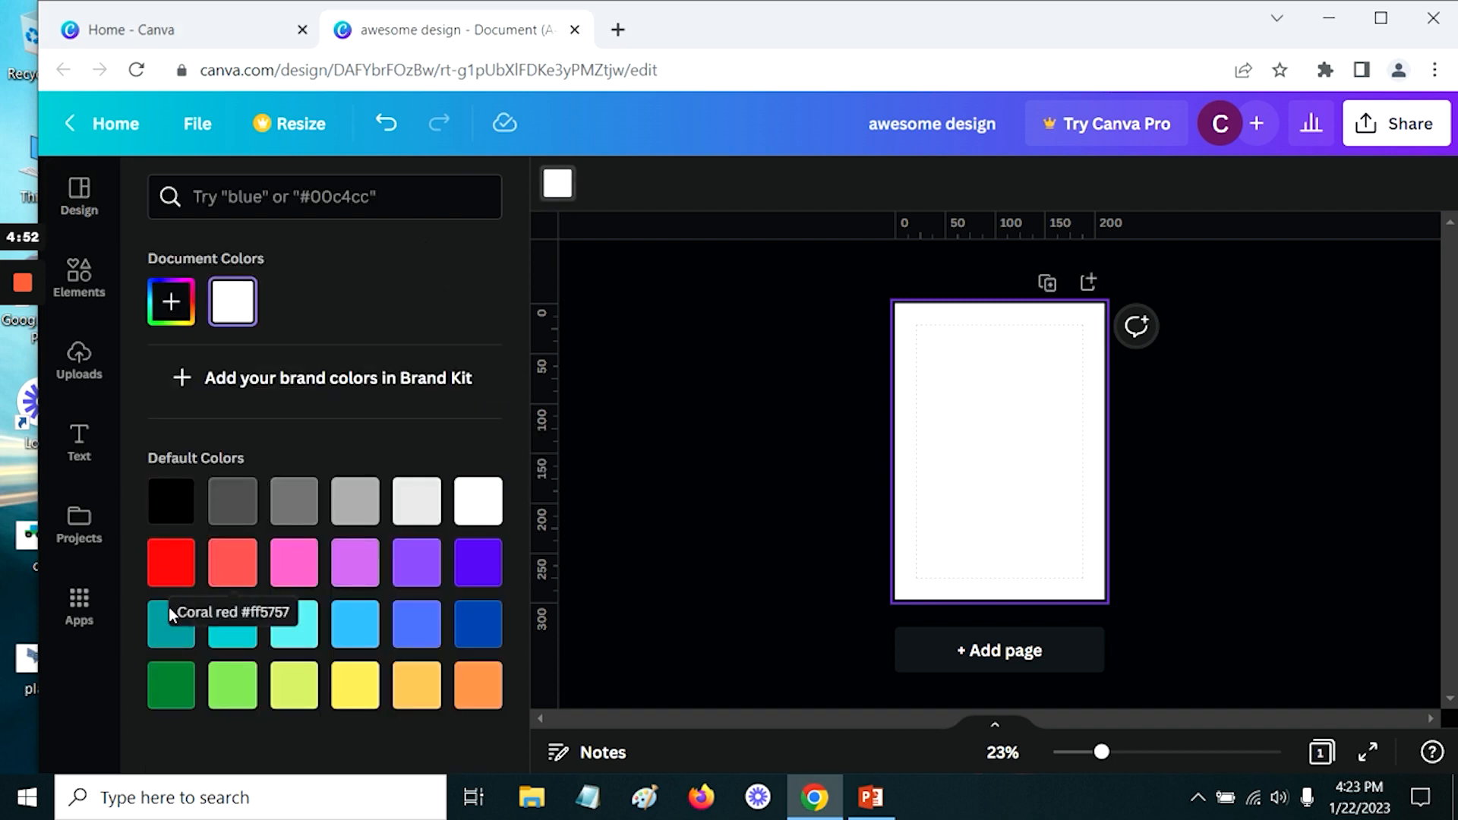
pyautogui.click(168, 571)
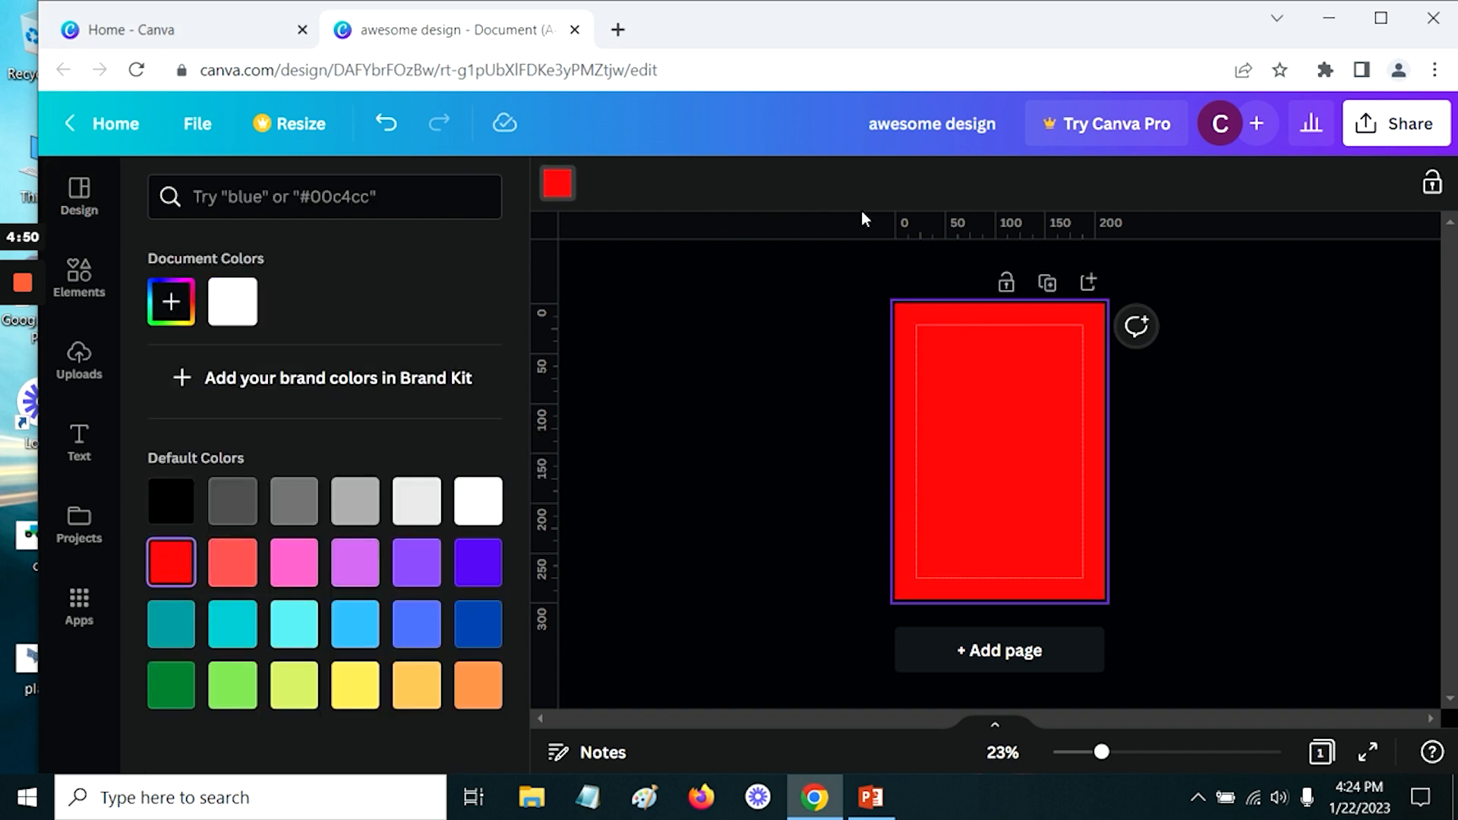
pyautogui.click(1233, 332)
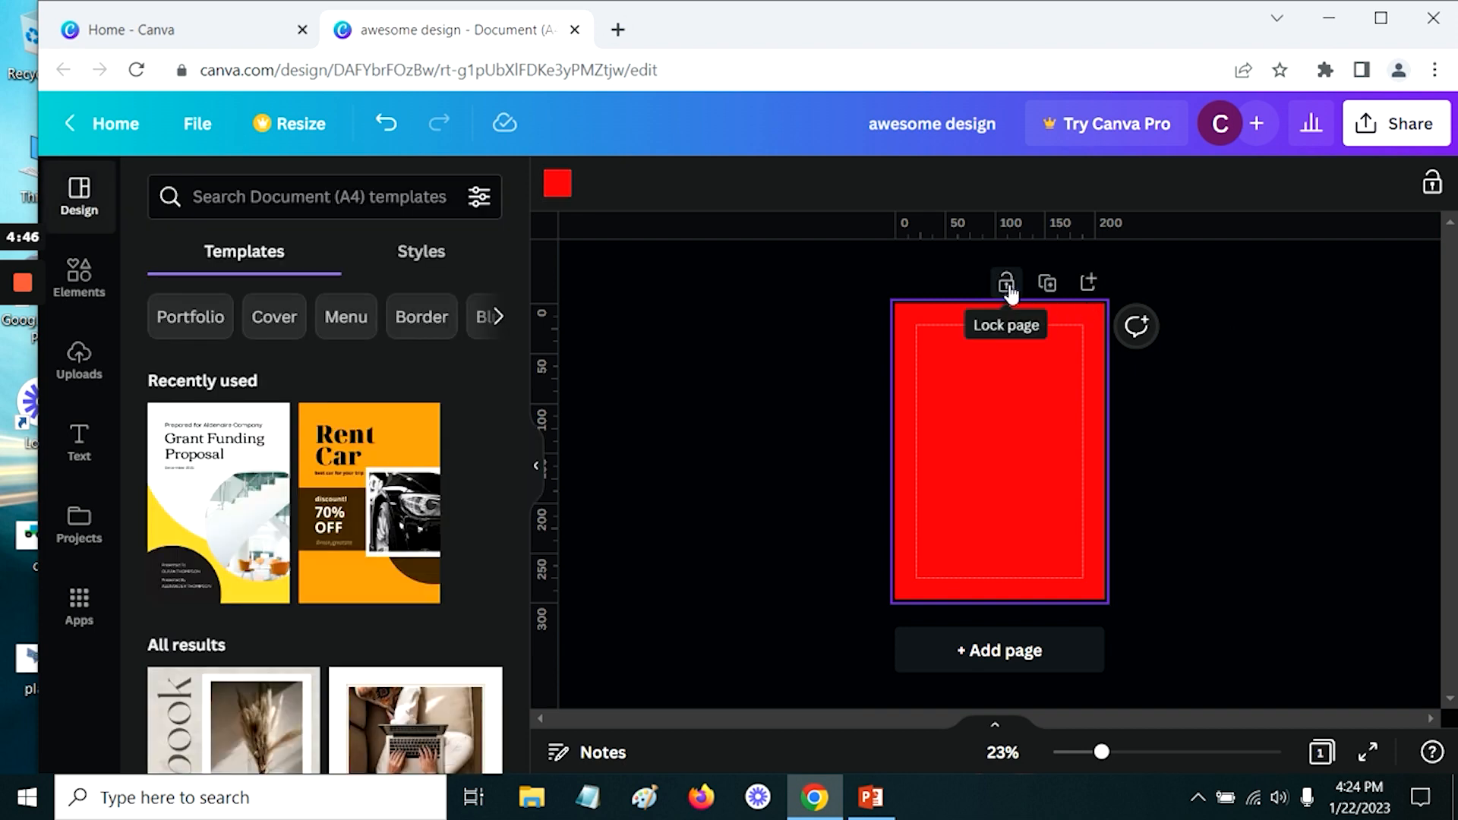
# Step: Lock the red page against editing and unlock it again
pyautogui.click(1006, 286)
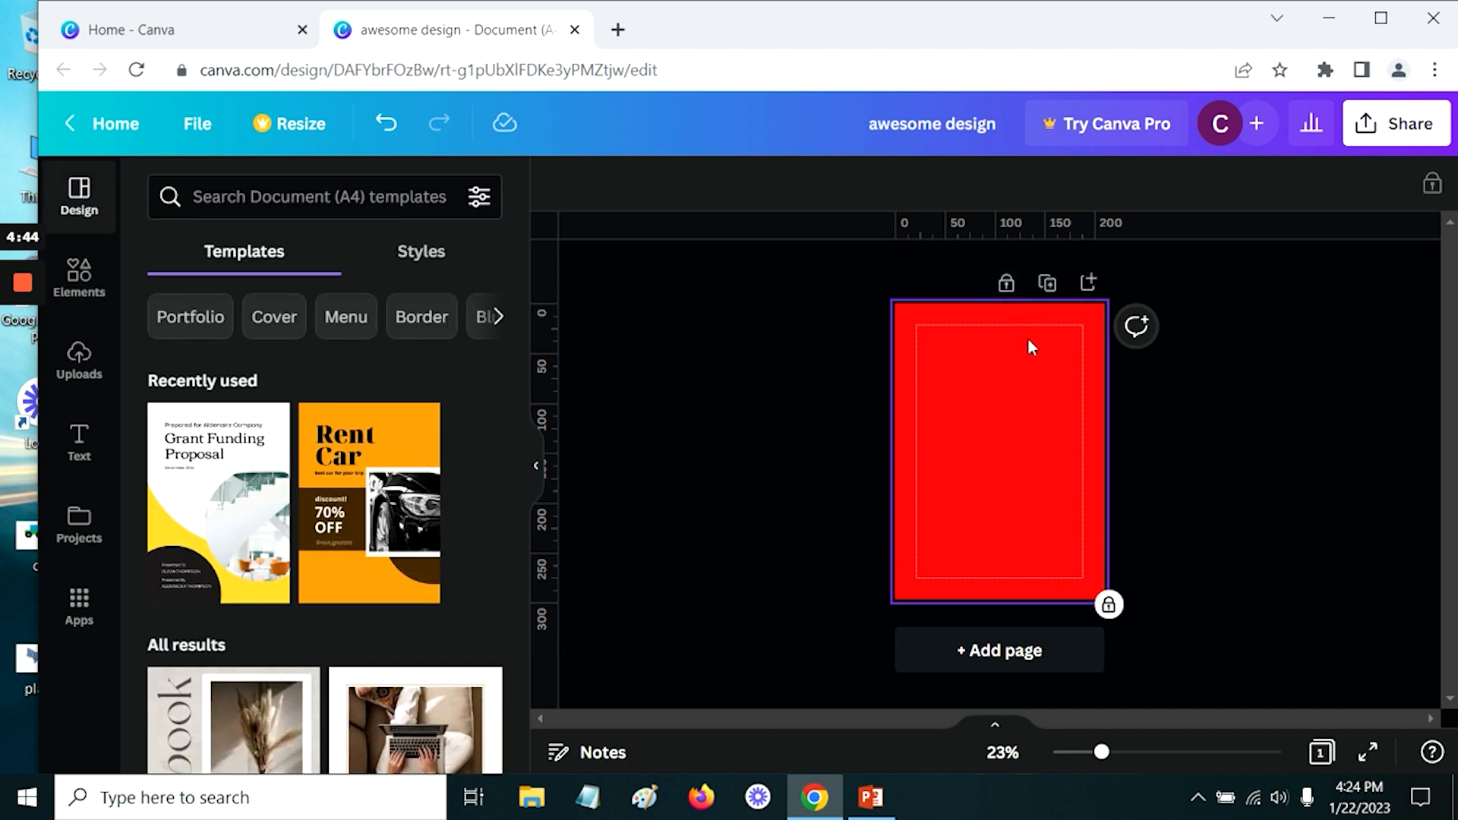
pyautogui.click(1007, 286)
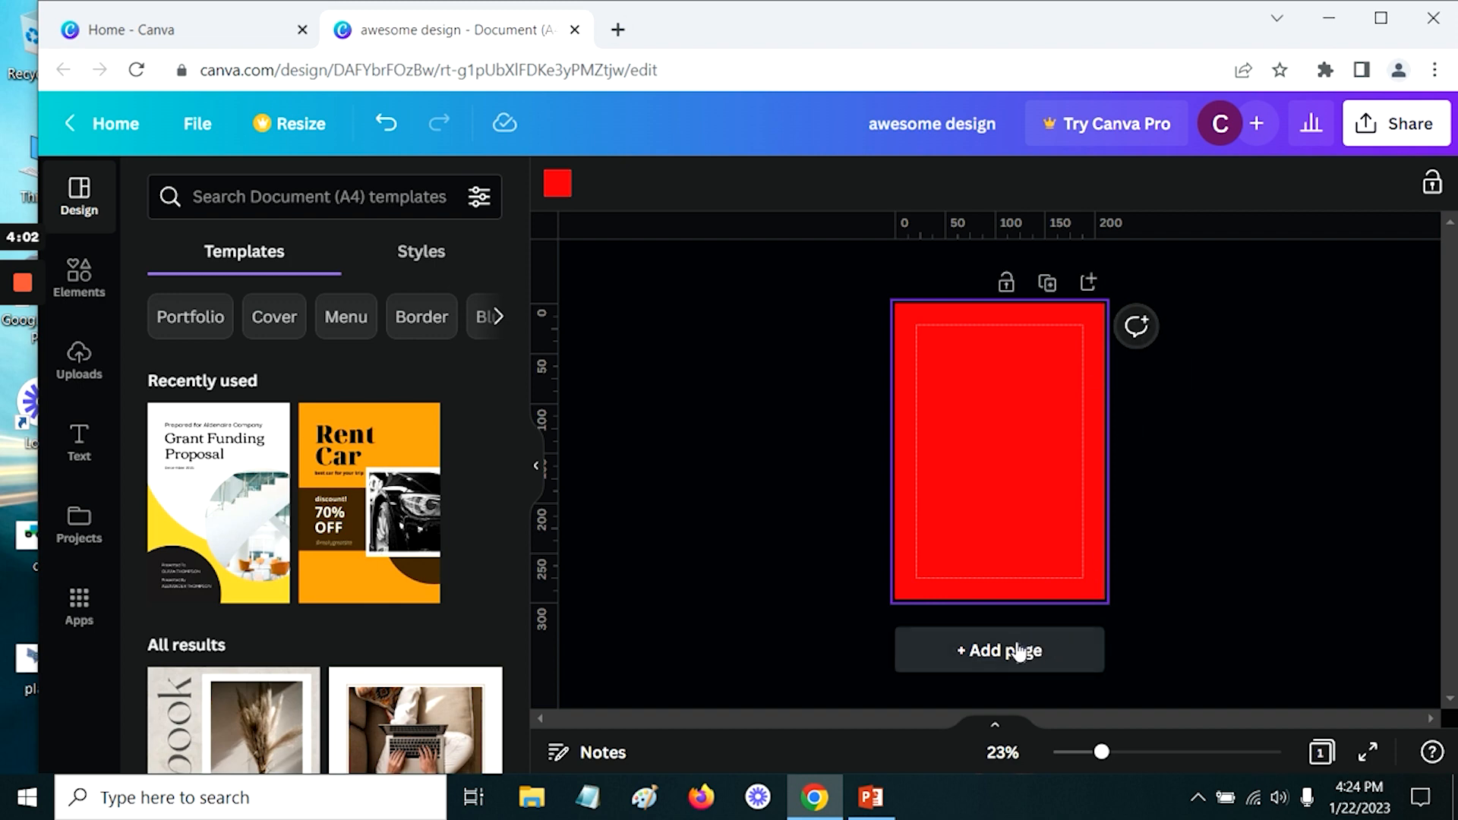
pyautogui.click(1433, 184)
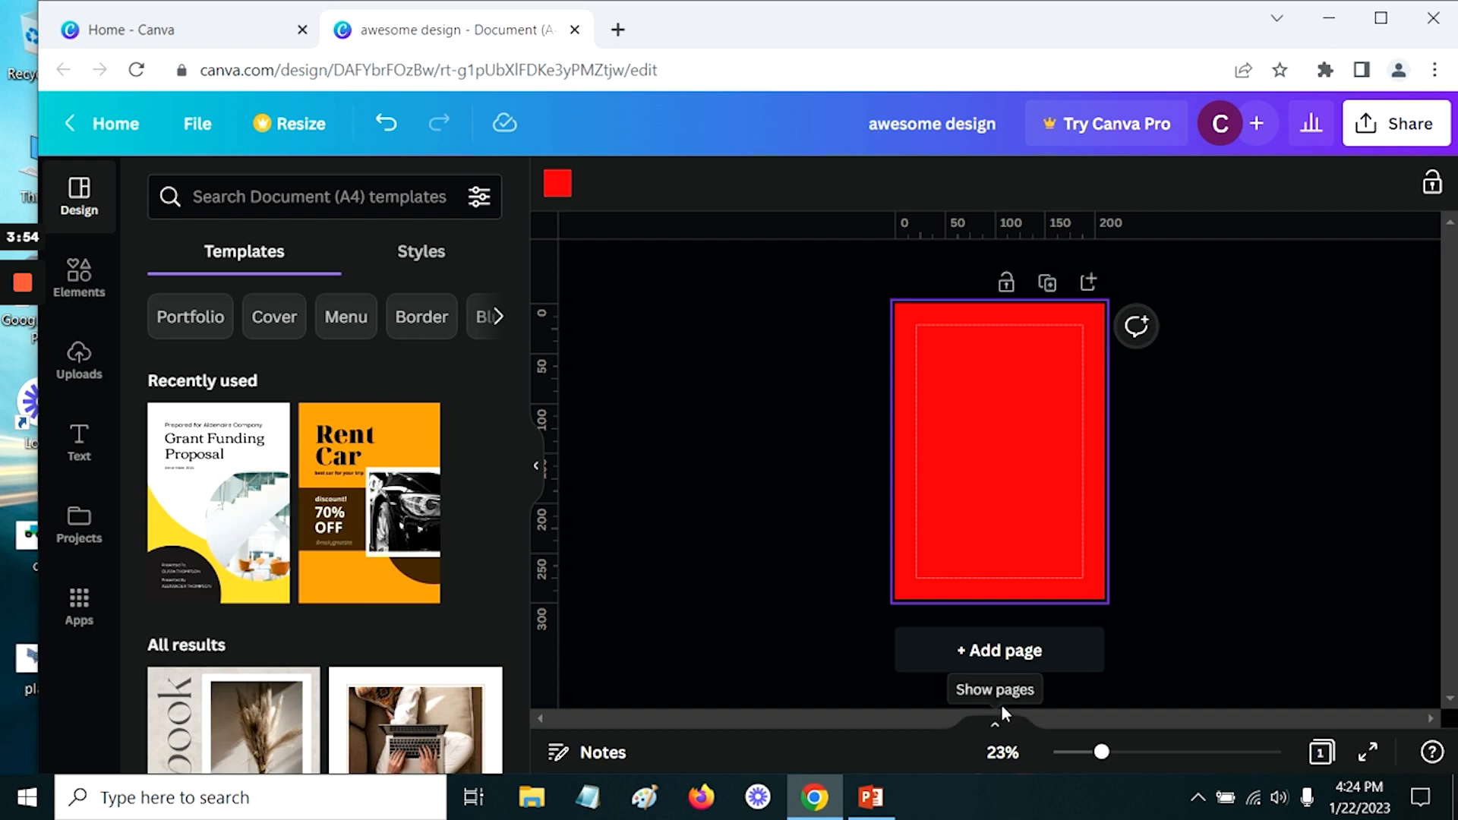
# Step: Show the page thumbnails below the canvas and preview the design in full screen before returning to the editor
pyautogui.click(996, 729)
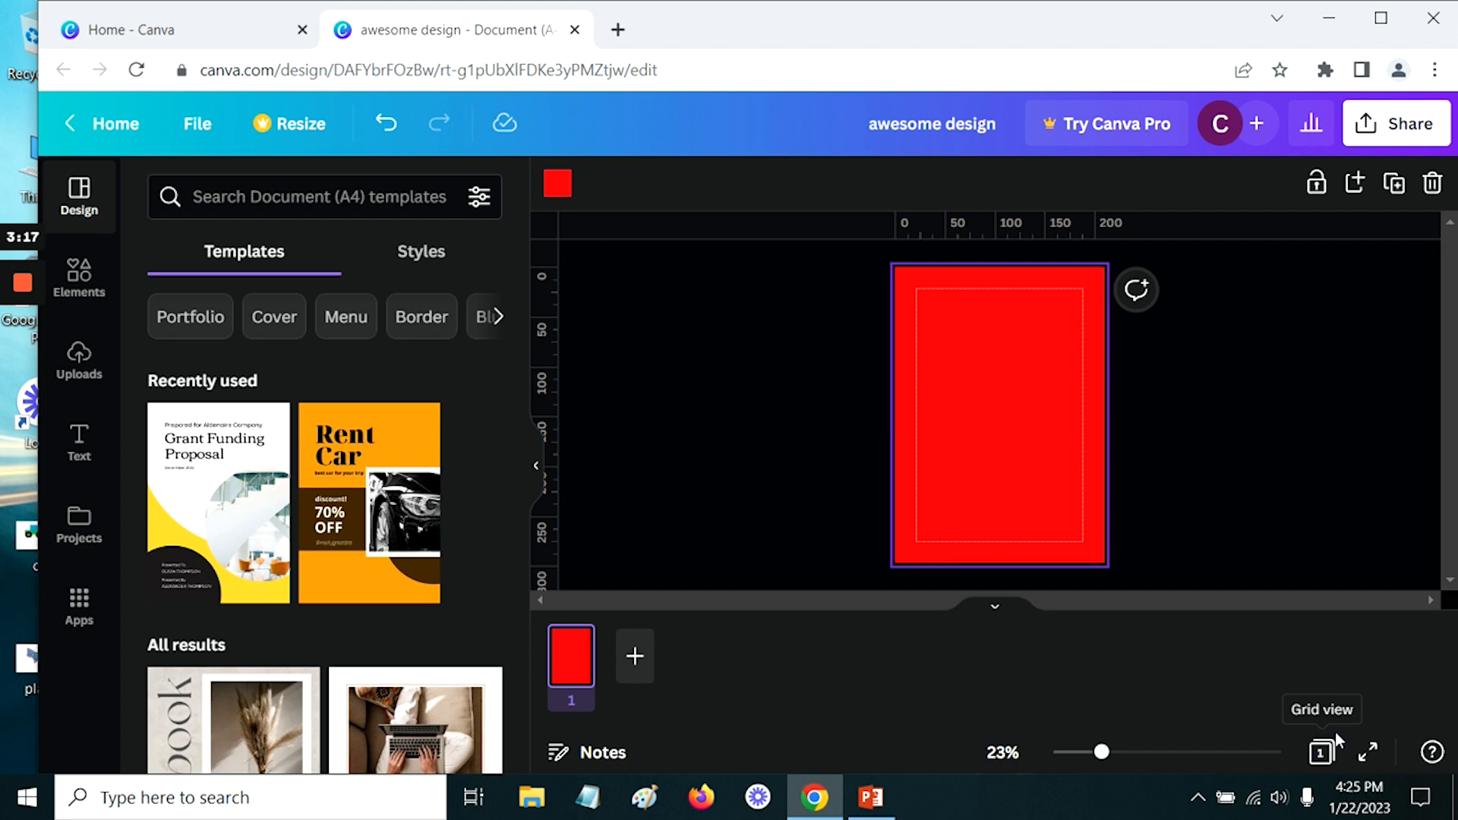
pyautogui.click(1370, 752)
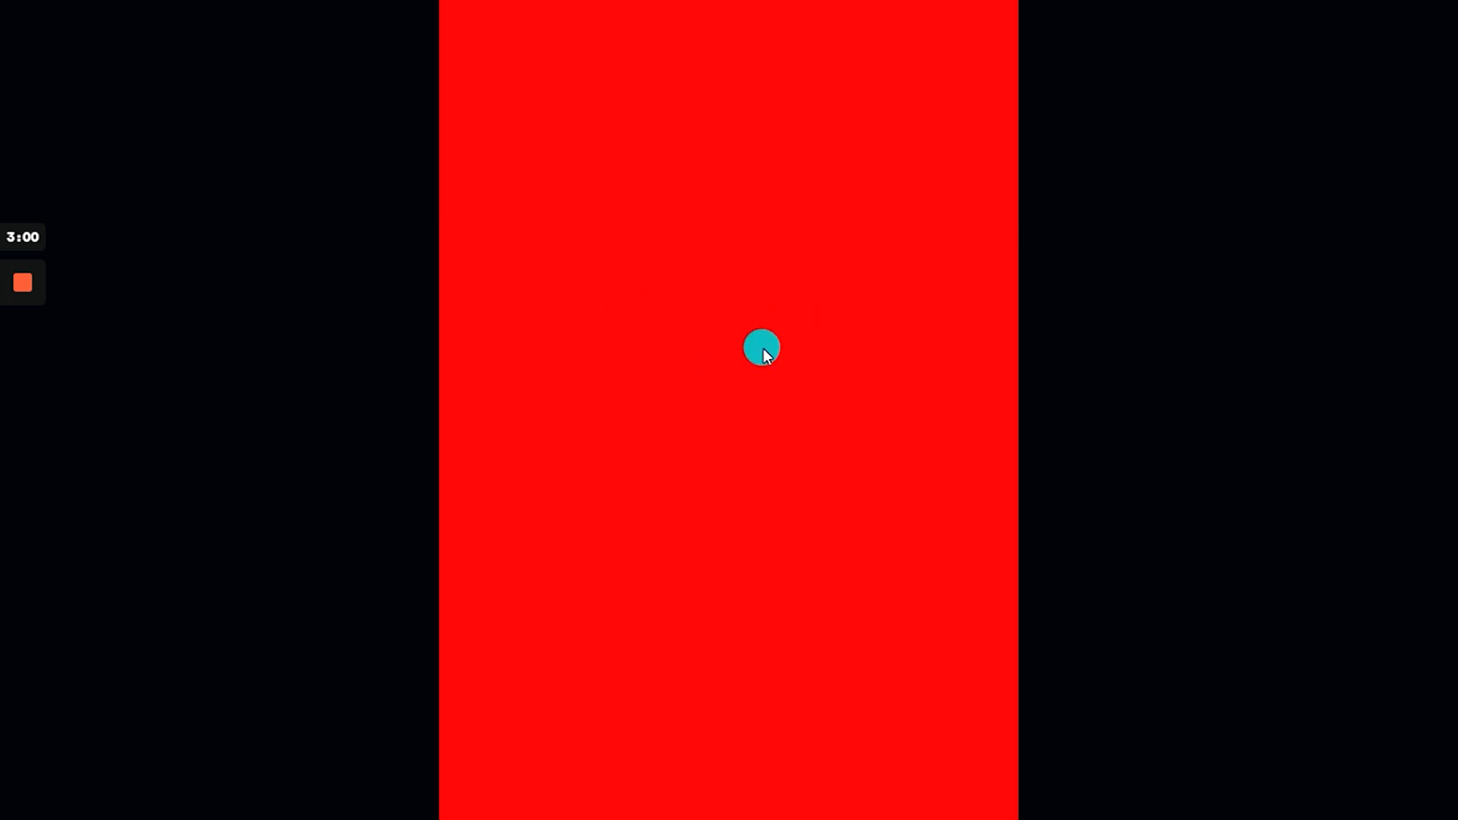
pyautogui.press('Escape')
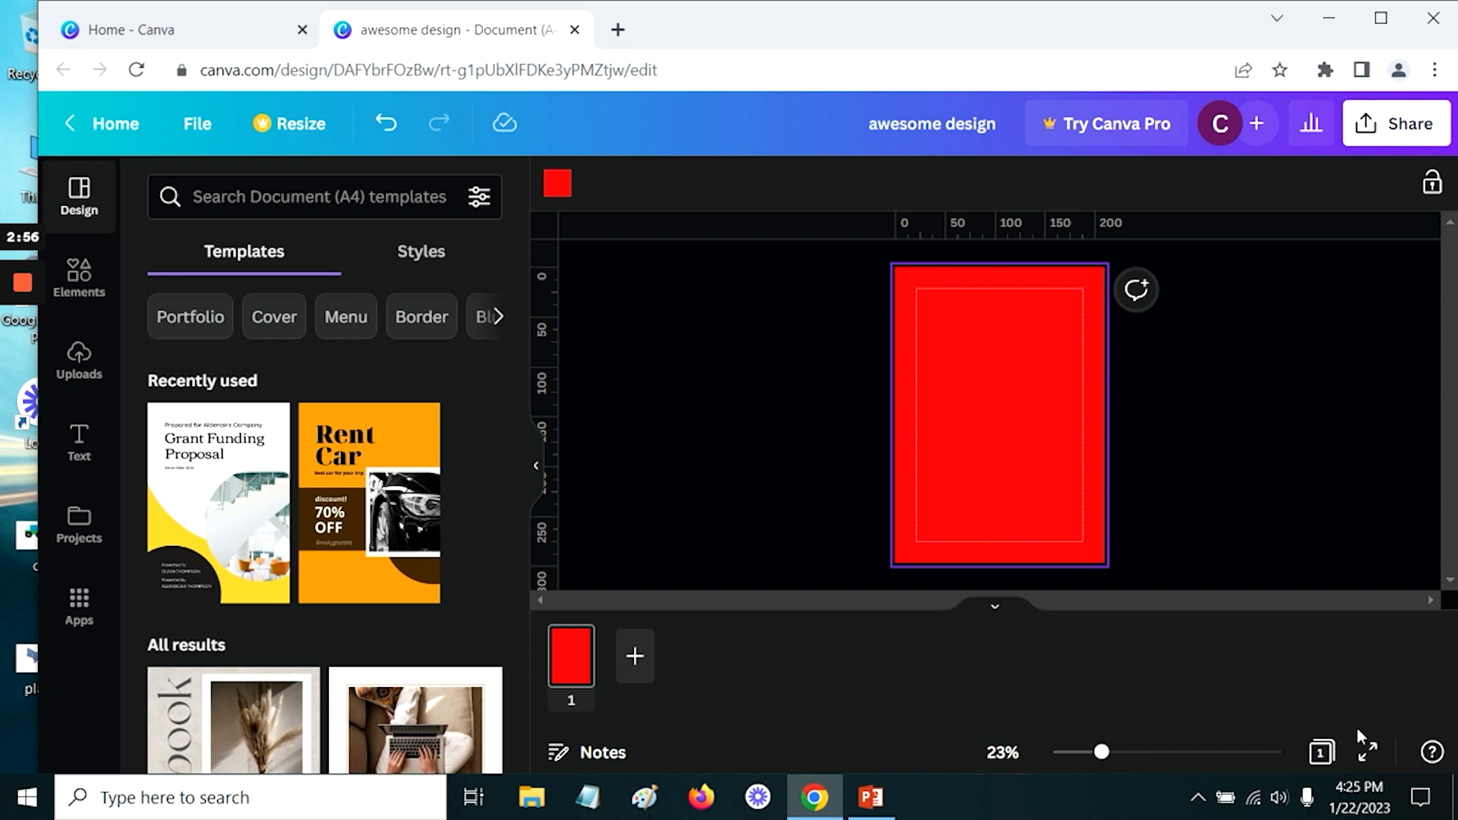
# Step: View the help assistant's recommended topics and close it
pyautogui.click(1433, 754)
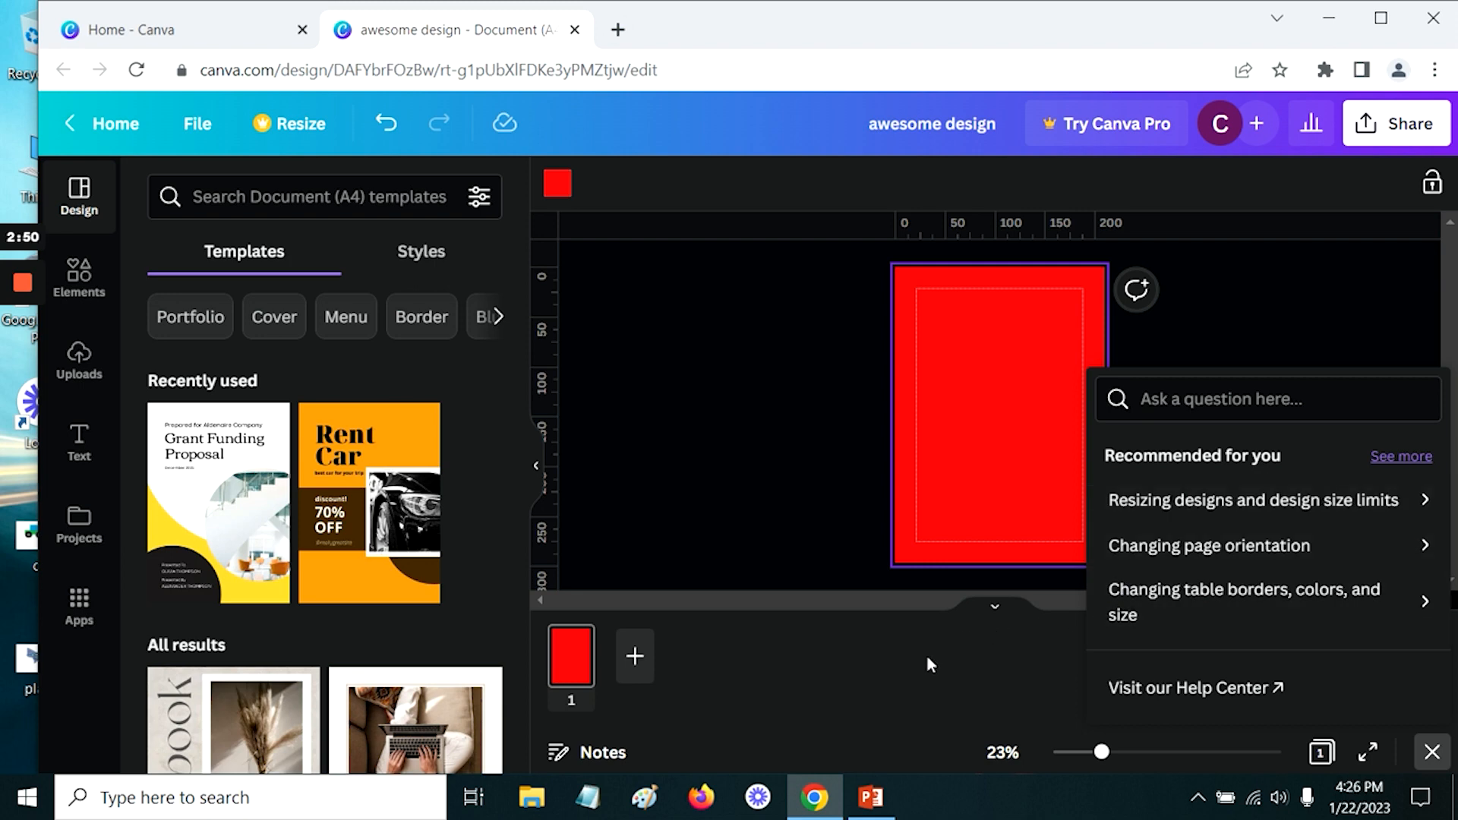
pyautogui.press('Escape')
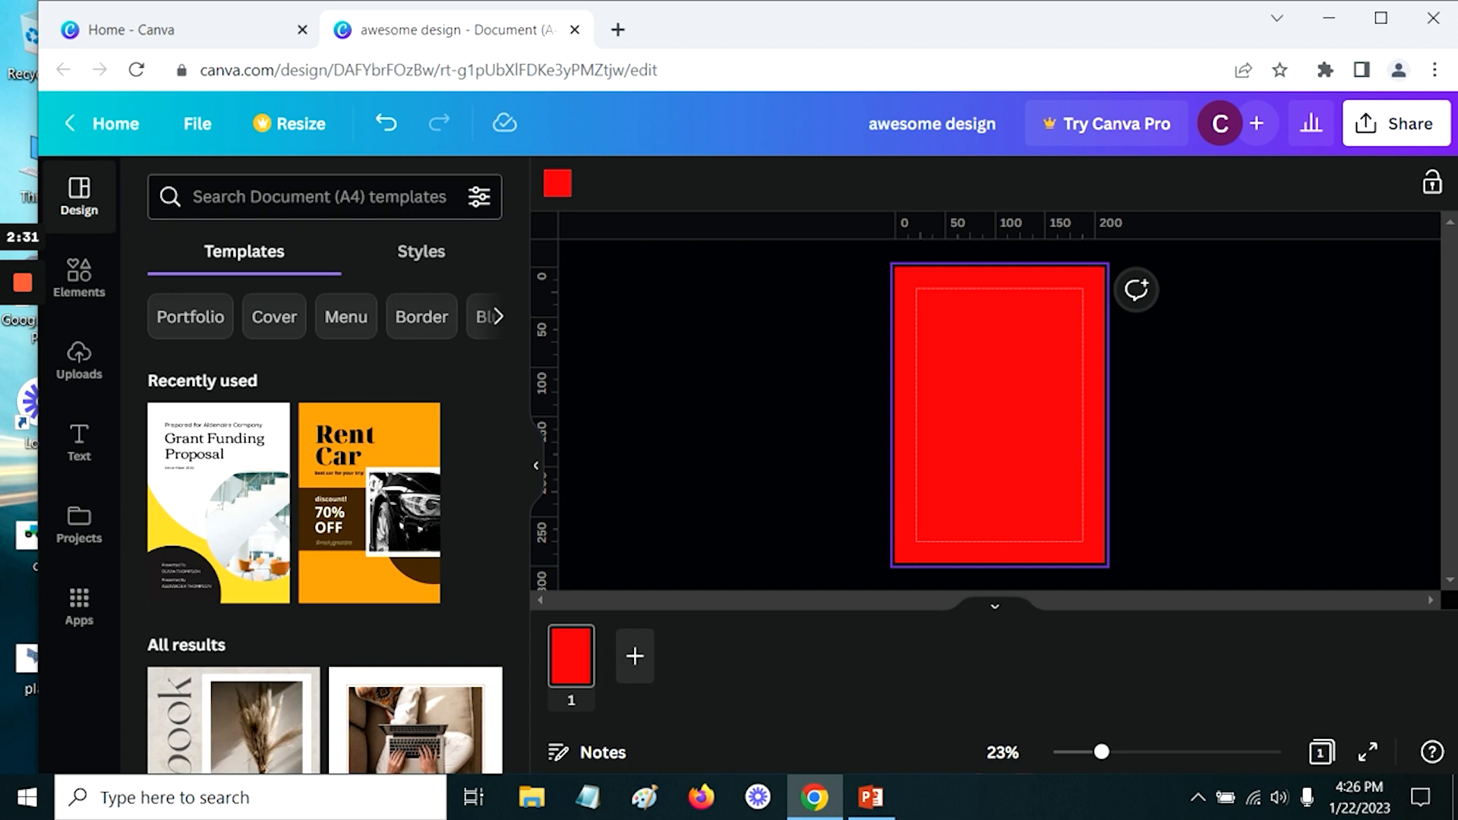
# Step: Star the "White and Green Minimalist Modern Marketing Business Proposal" template from the A4 template results
pyautogui.scroll(-3, 346, 510)
pyautogui.scroll(-8, 345, 510)
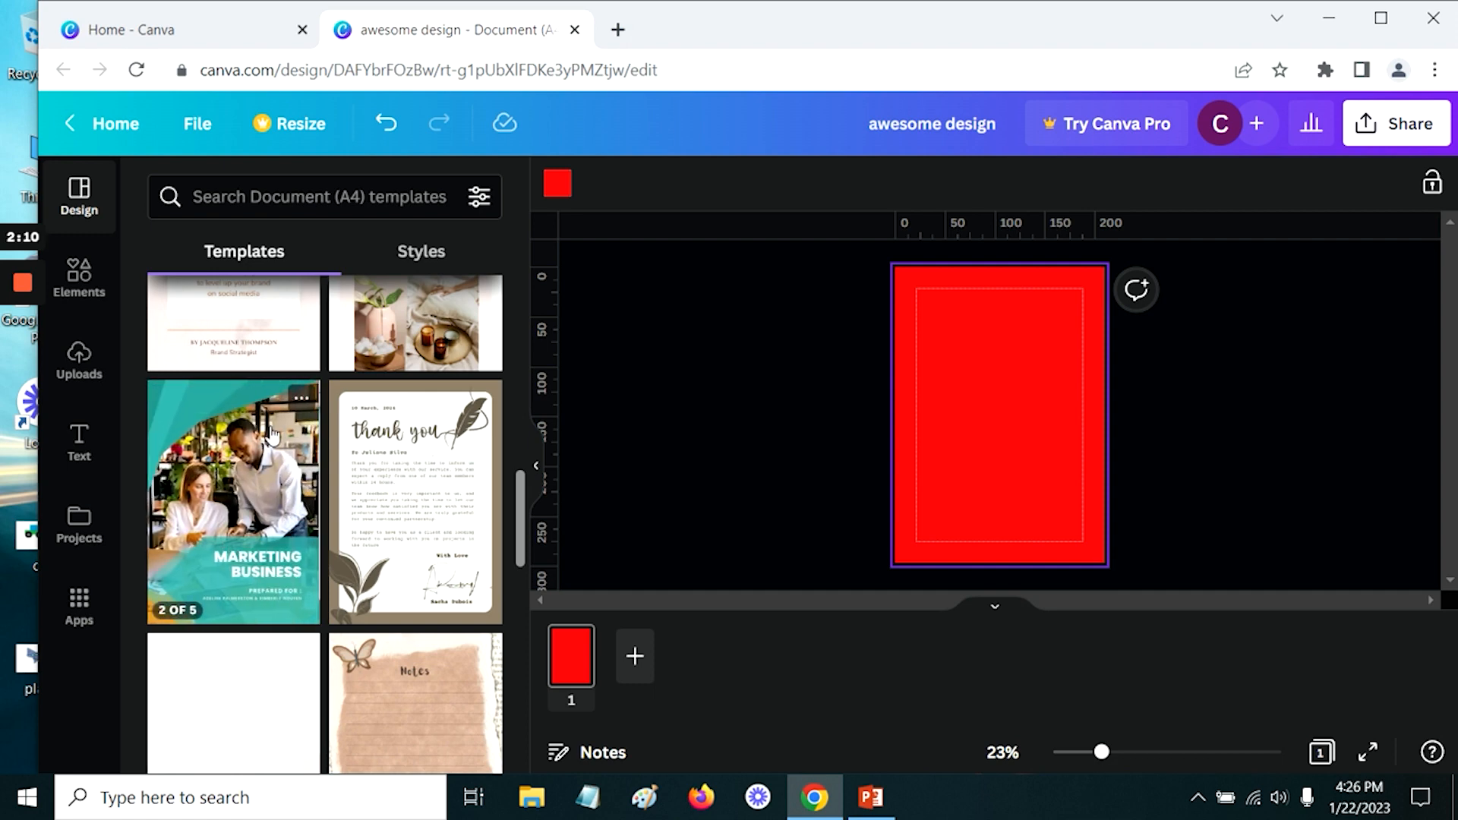
pyautogui.click(301, 400)
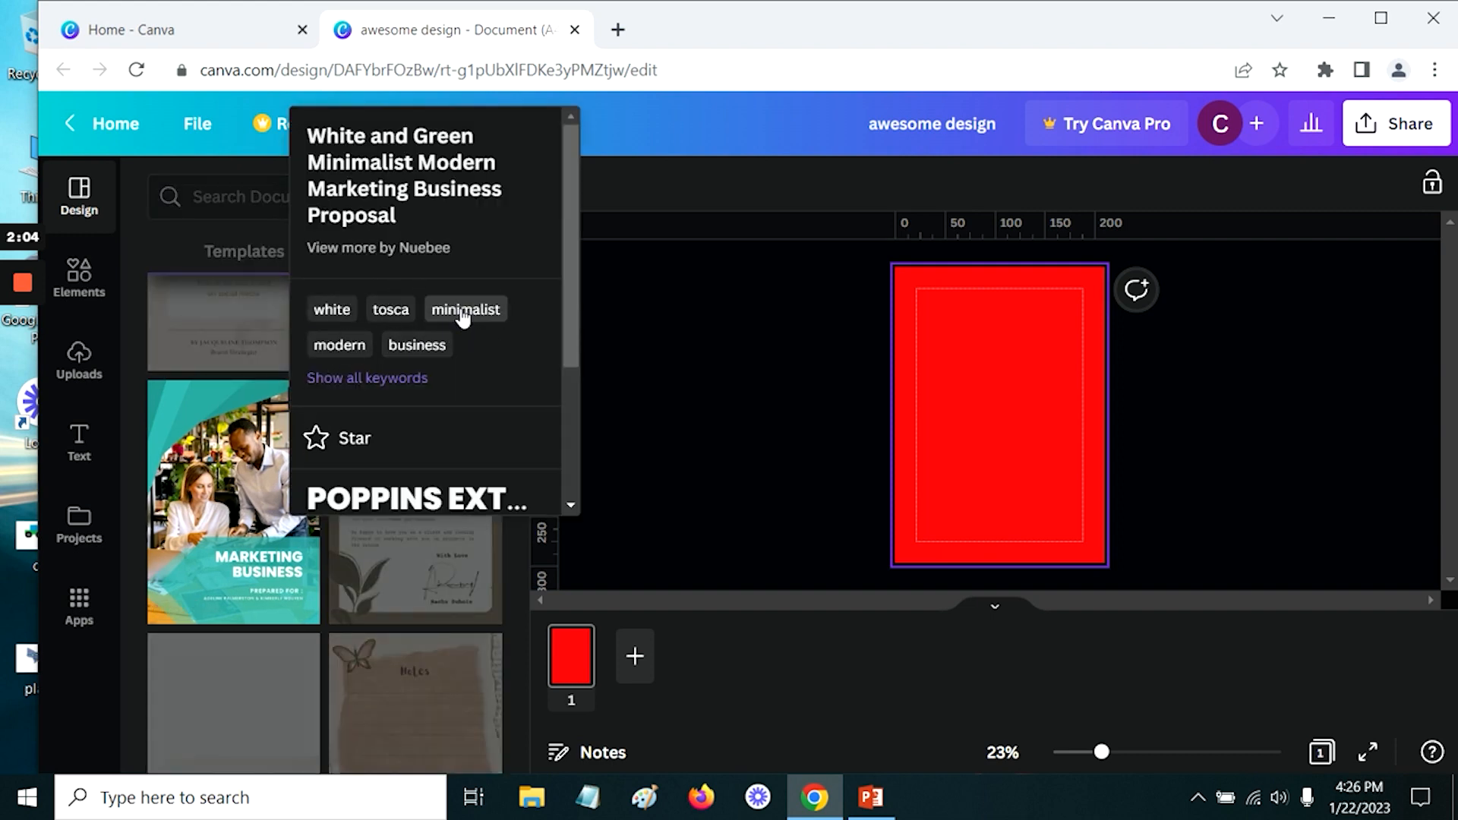
pyautogui.scroll(-3, 481, 426)
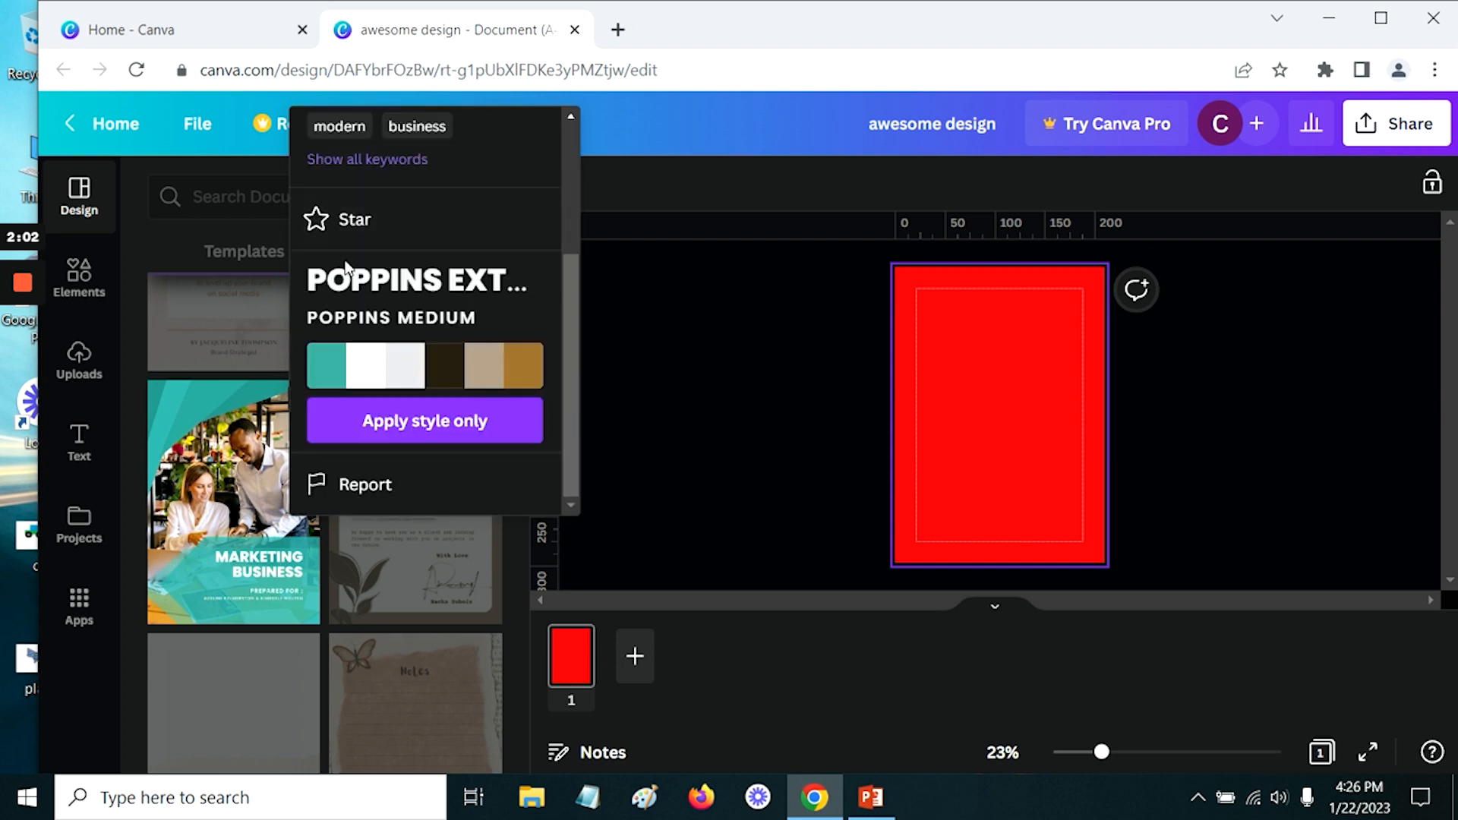
pyautogui.click(316, 220)
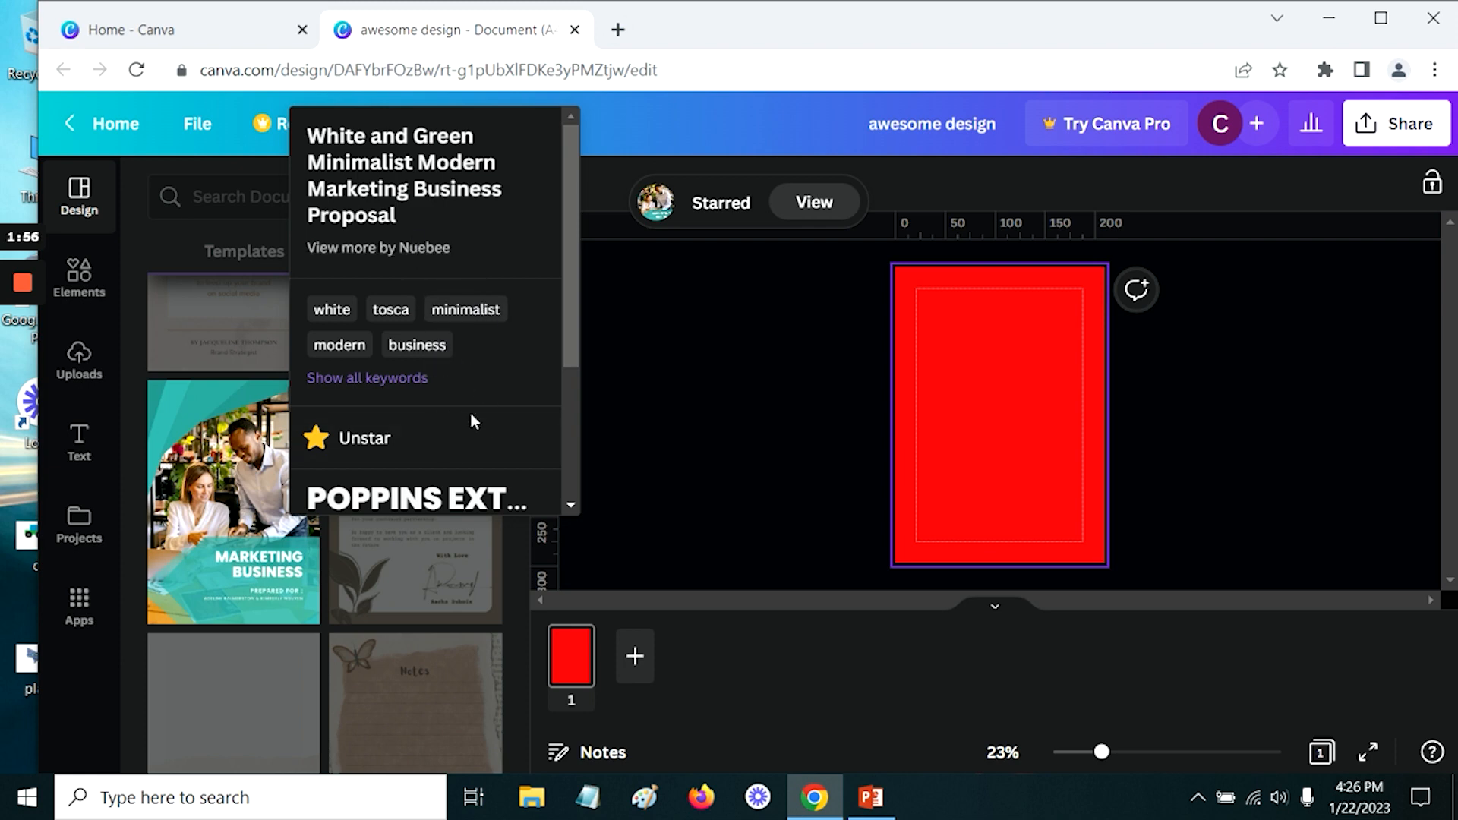
# Step: Look over the starred proposal template's fonts, colour palette and style-only option, and close its details
pyautogui.scroll(-3, 471, 421)
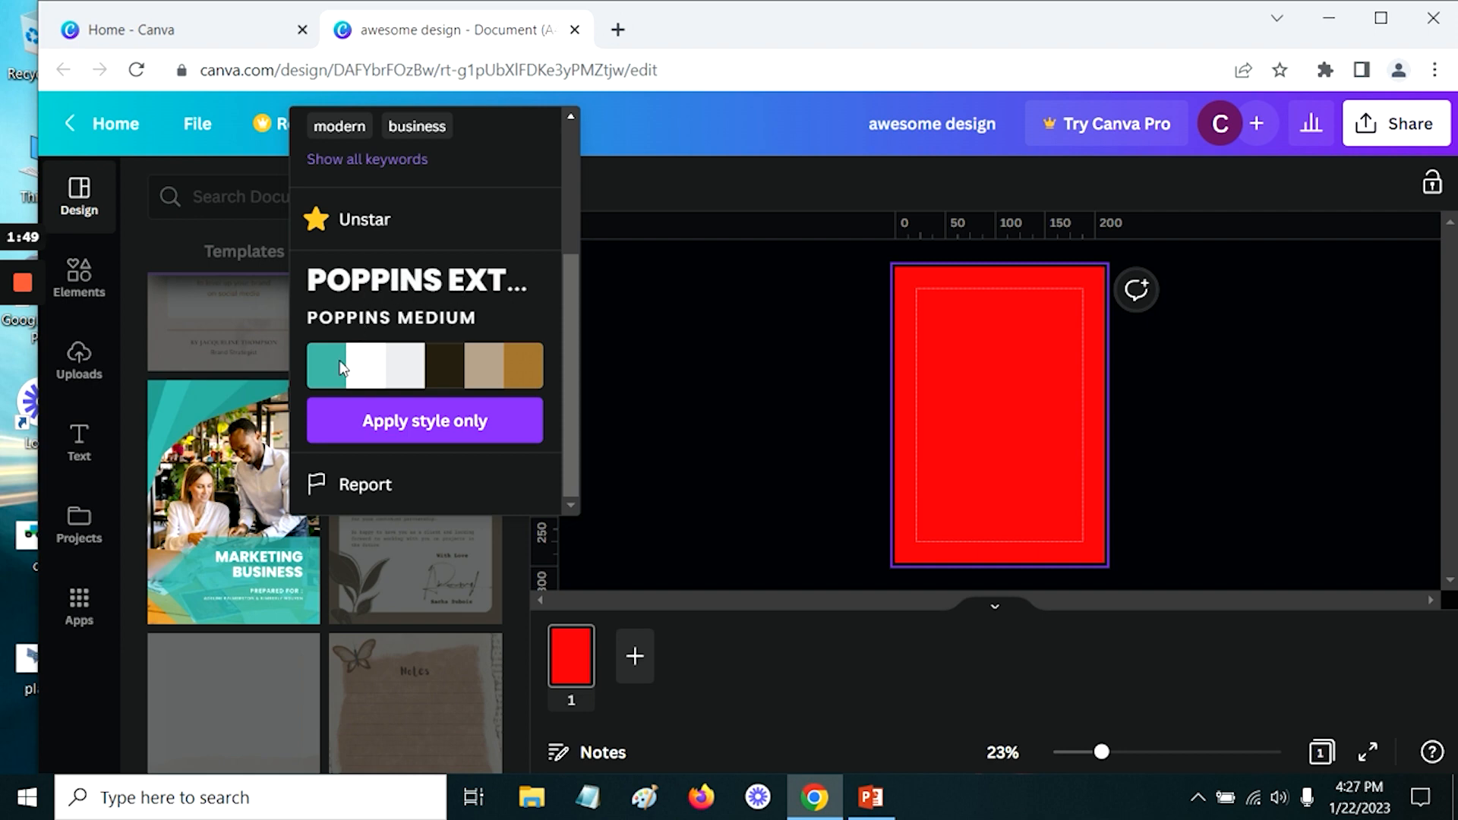
pyautogui.click(408, 426)
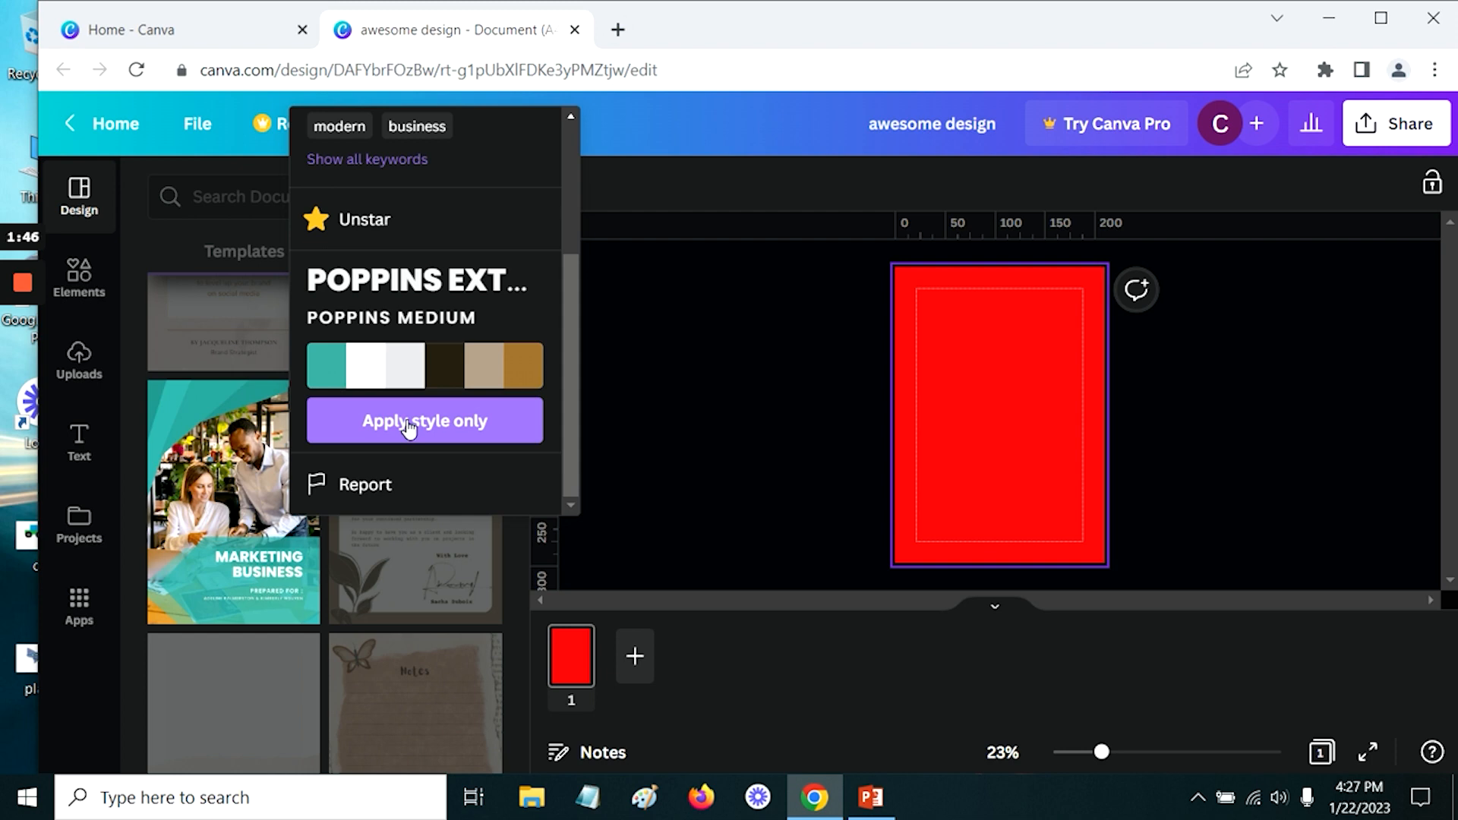
pyautogui.click(615, 394)
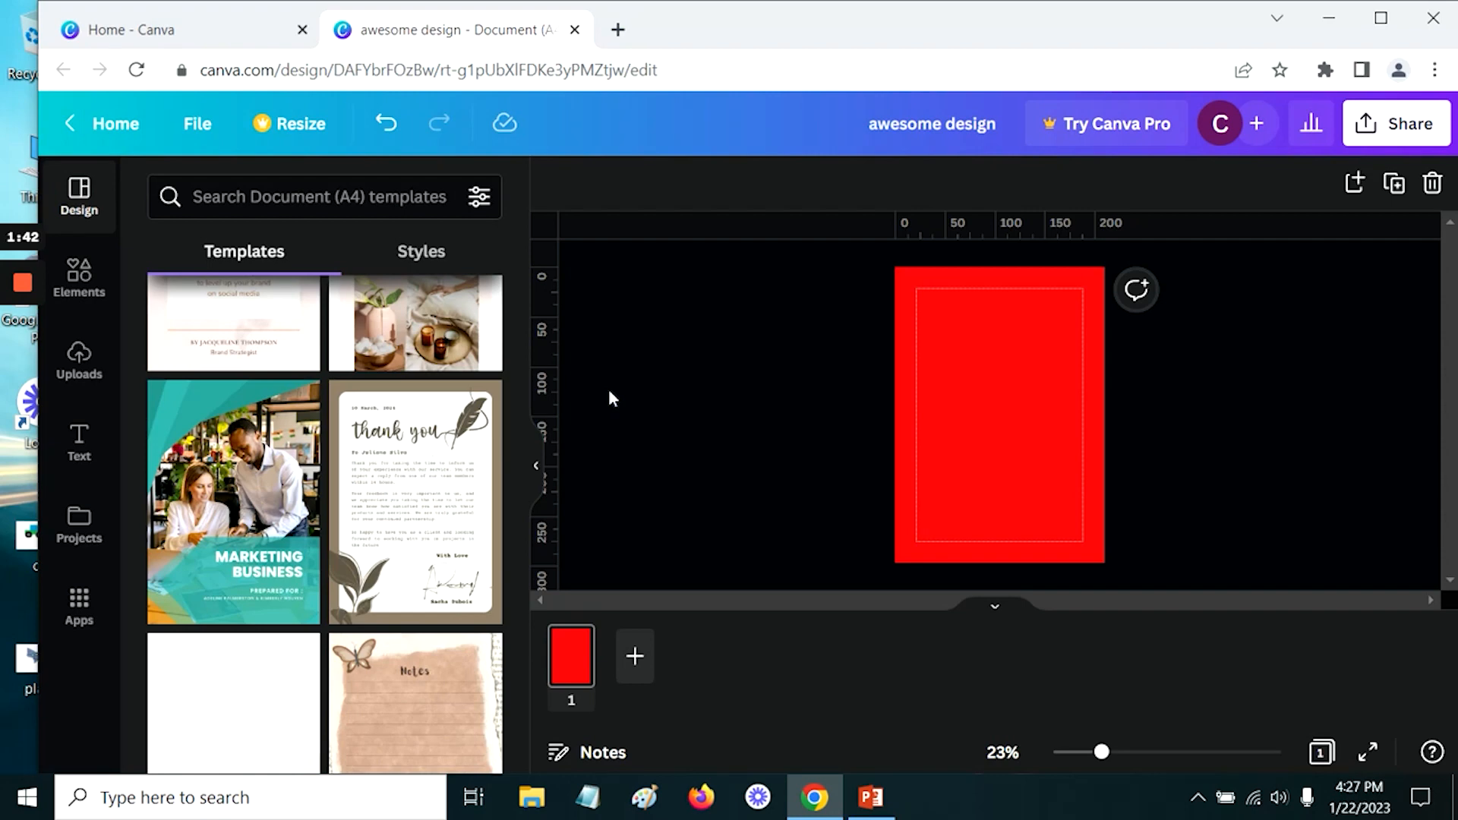
# Step: Browse further through the A4 document templates and search them for "cars"
pyautogui.scroll(-5, 375, 616)
pyautogui.scroll(-10, 375, 616)
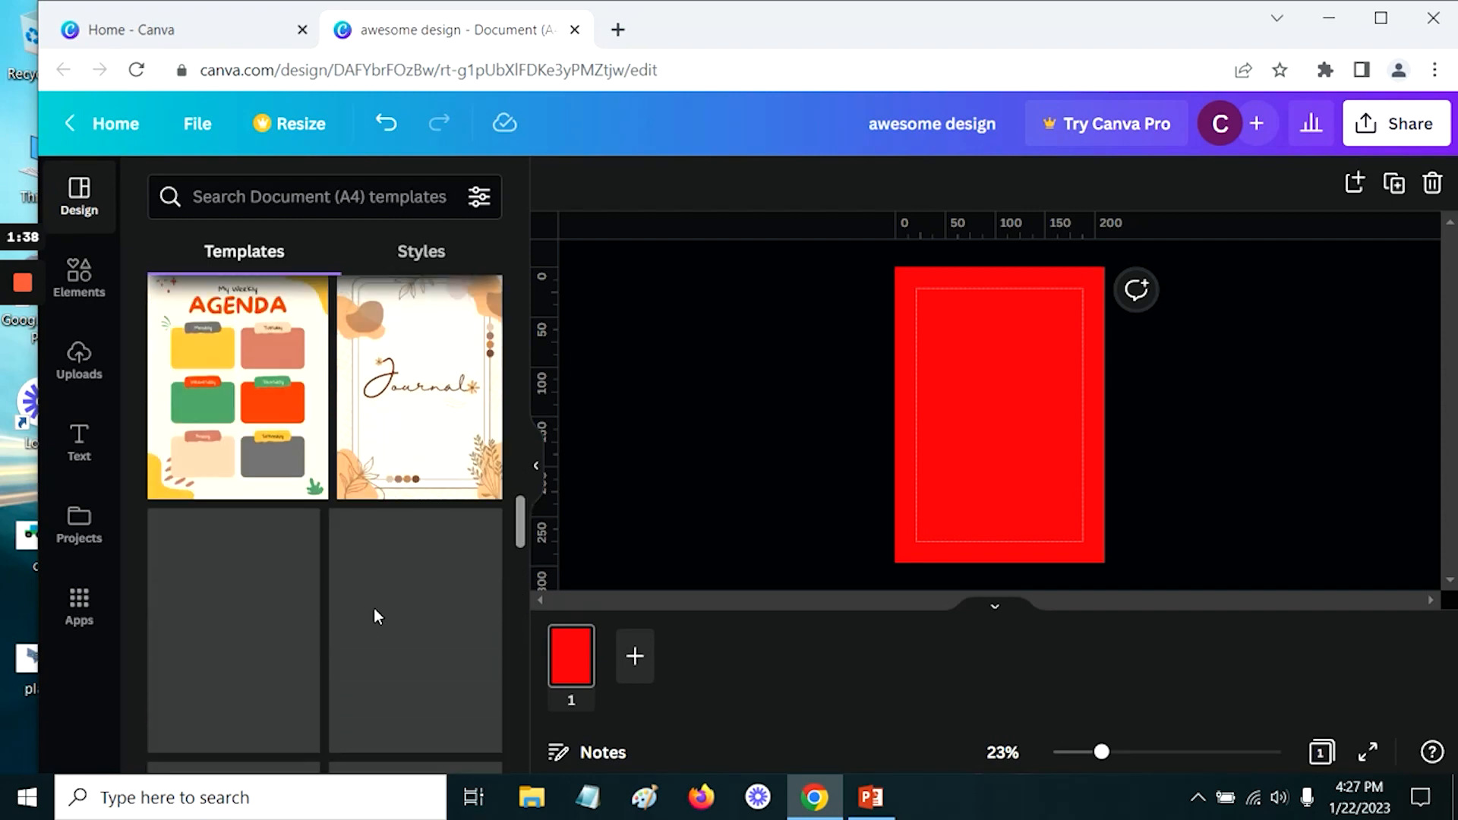
pyautogui.scroll(-5, 374, 608)
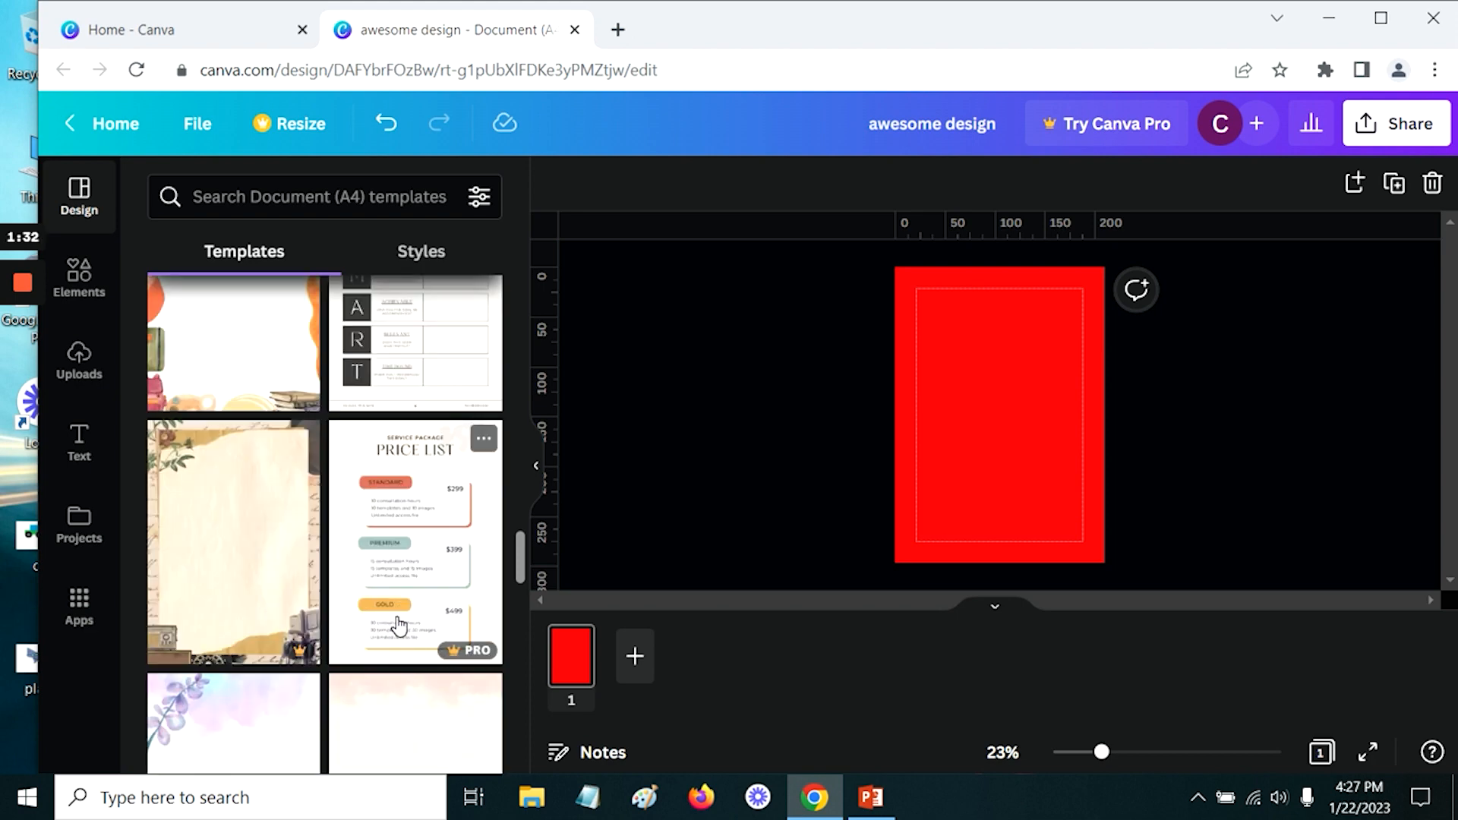
pyautogui.scroll(10, 399, 617)
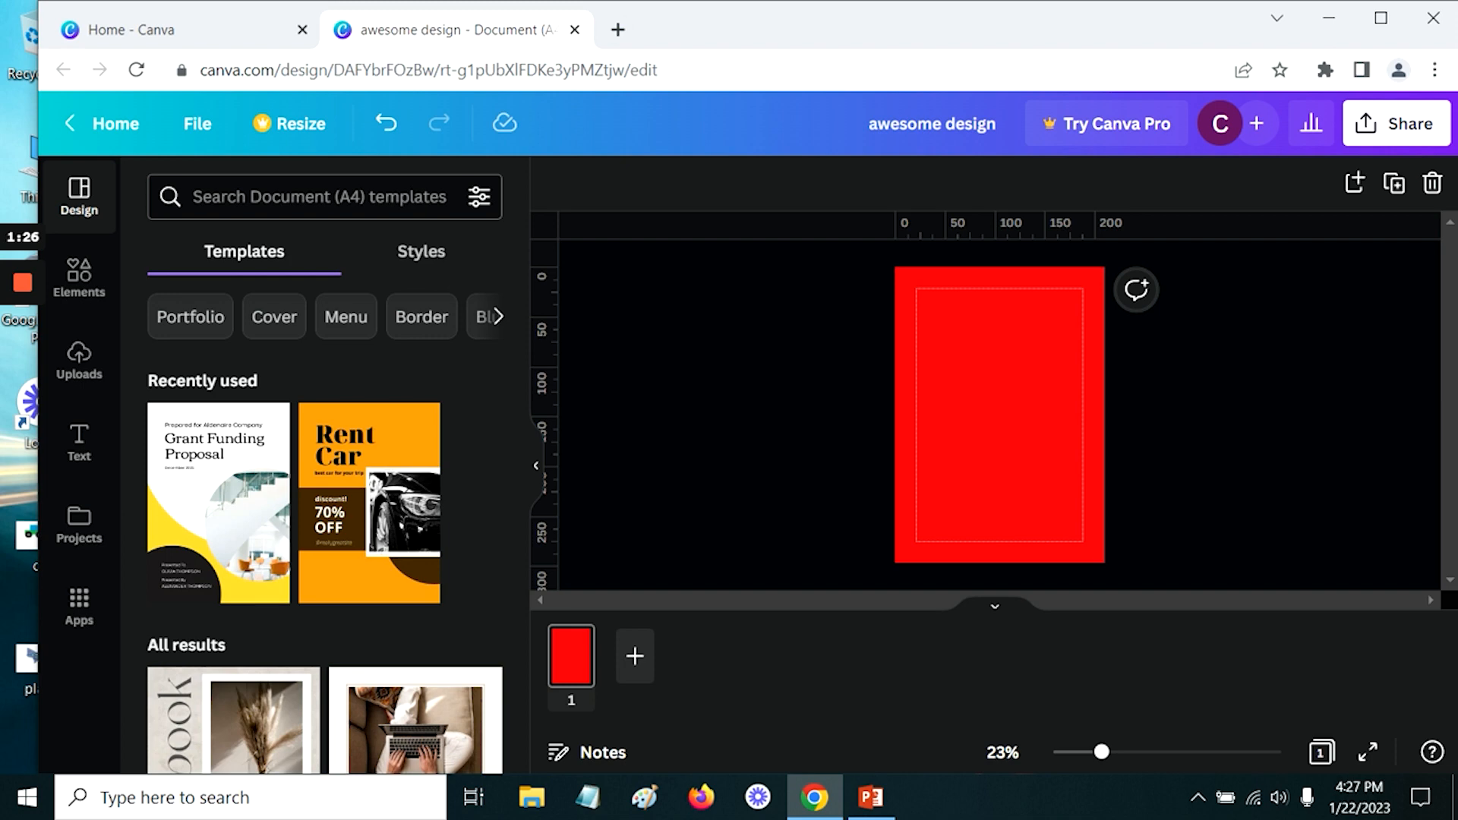
pyautogui.click(319, 197)
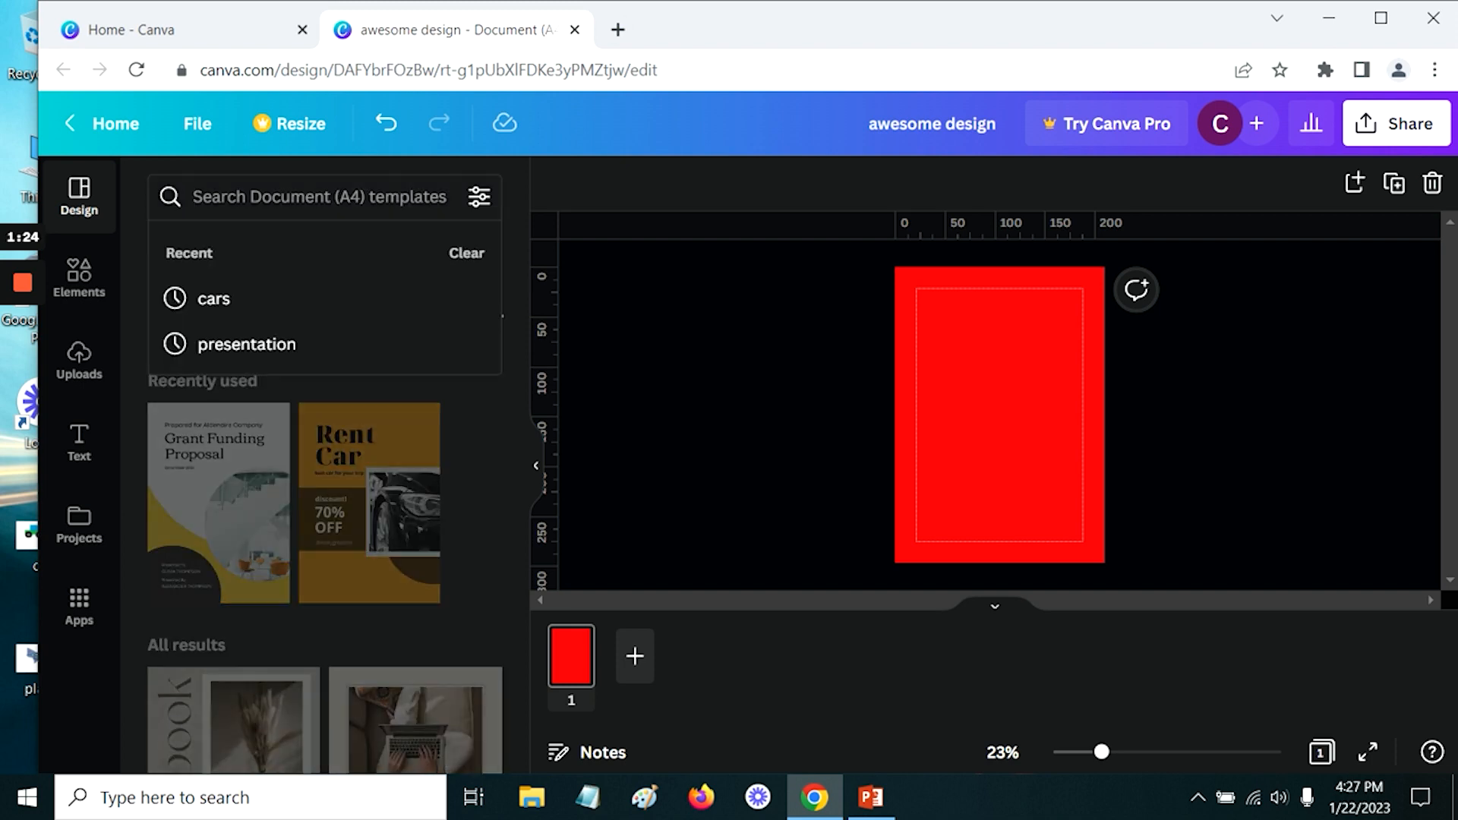
pyautogui.write('cars')
pyautogui.press('Return')
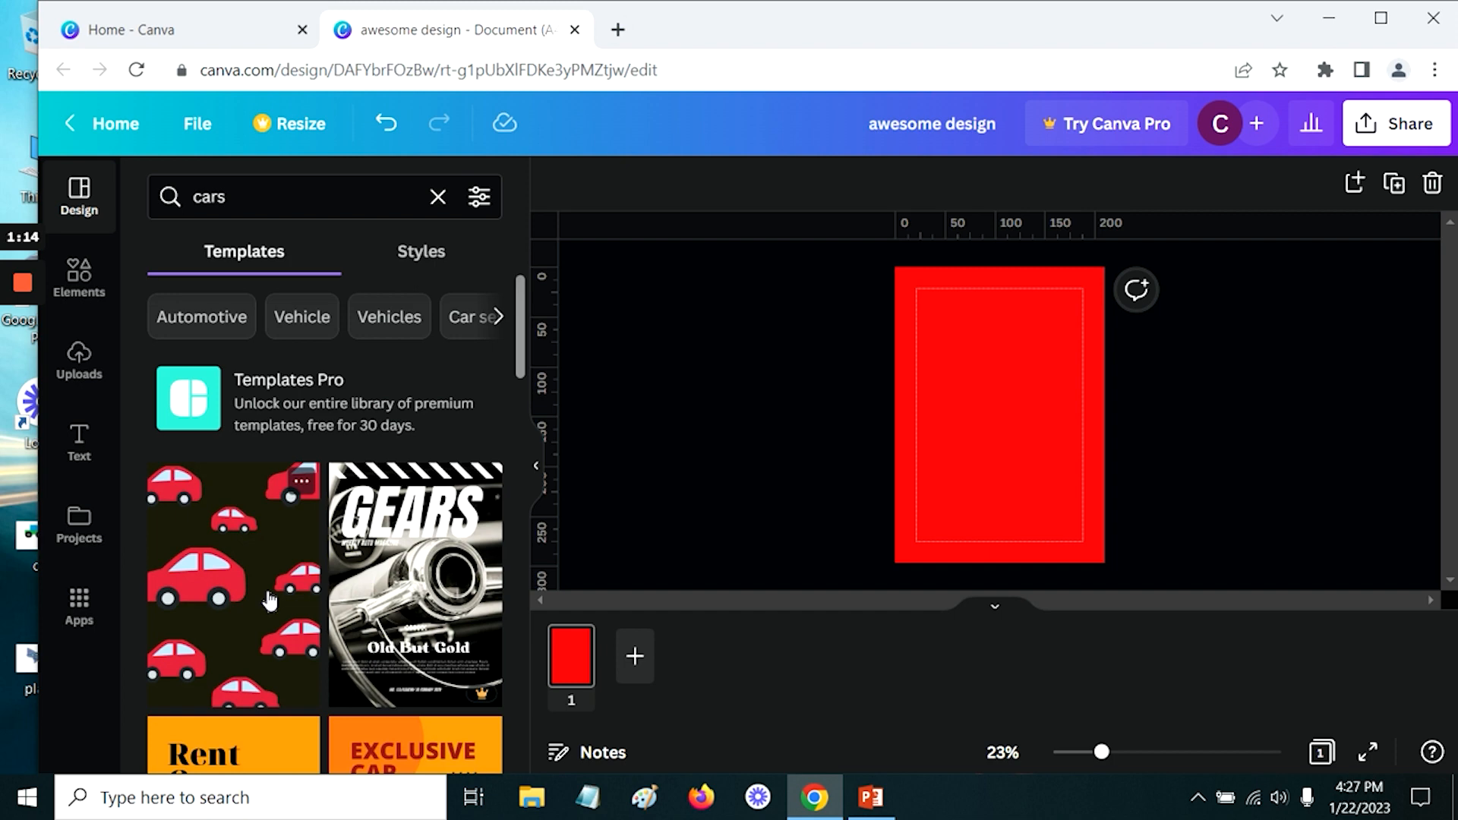
# Step: Look at the Styles results for "cars" and clear the search to show the available style collections
pyautogui.click(439, 258)
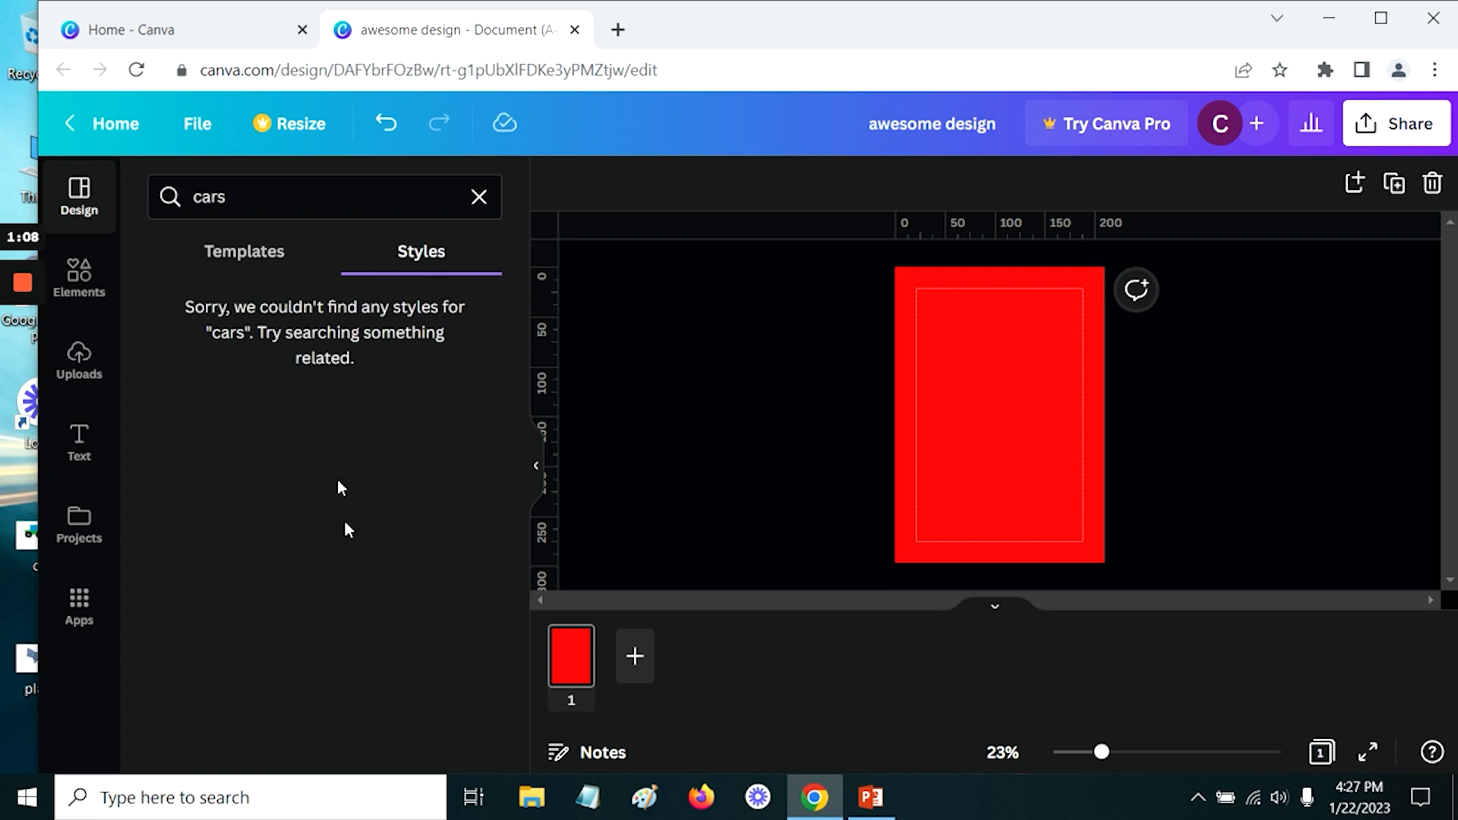
pyautogui.click(288, 197)
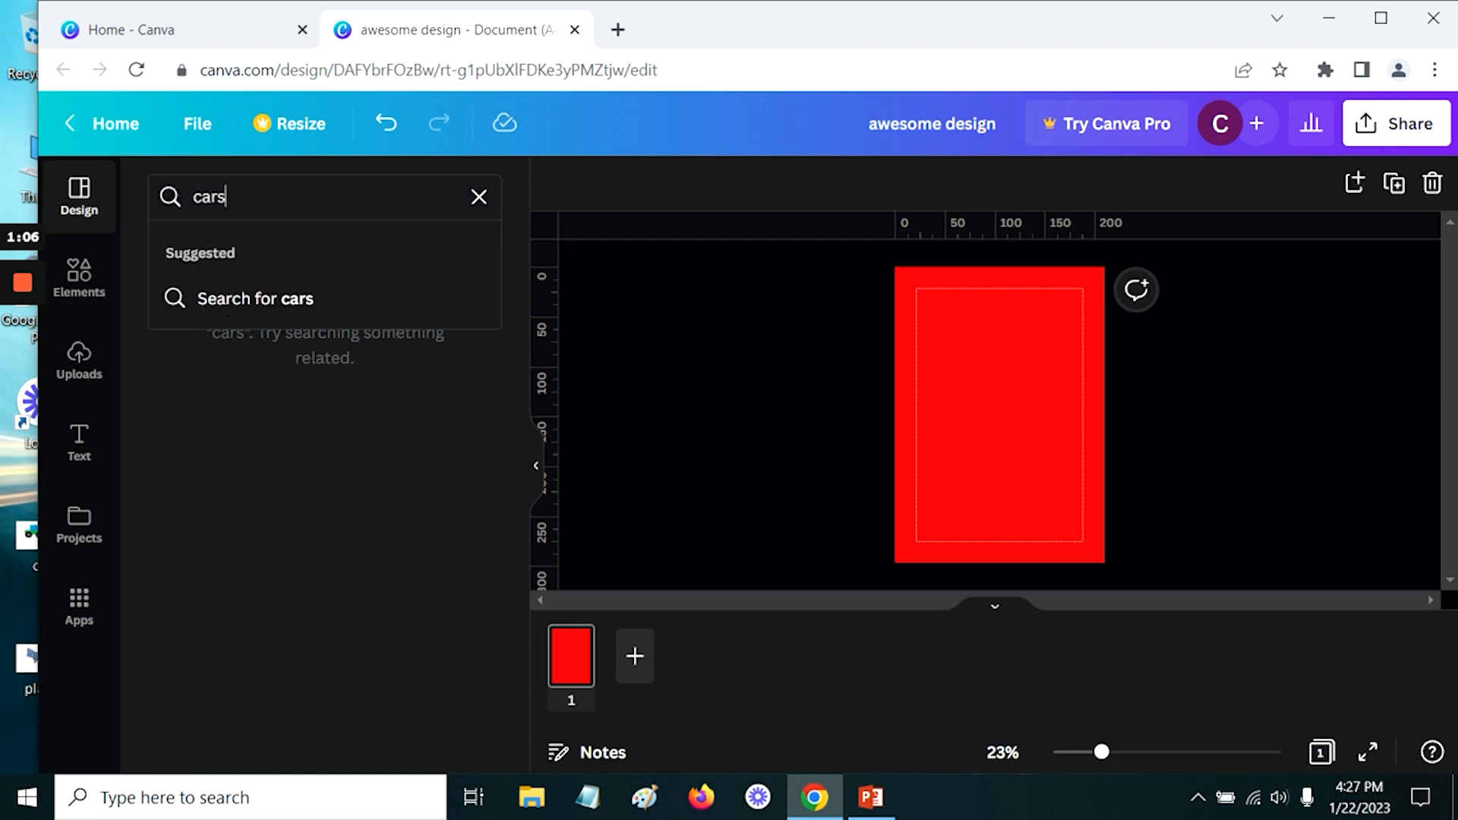
pyautogui.press('BackSpace')
pyautogui.press('BackSpace')
pyautogui.press('BackSpace')
pyautogui.press('BackSpace')
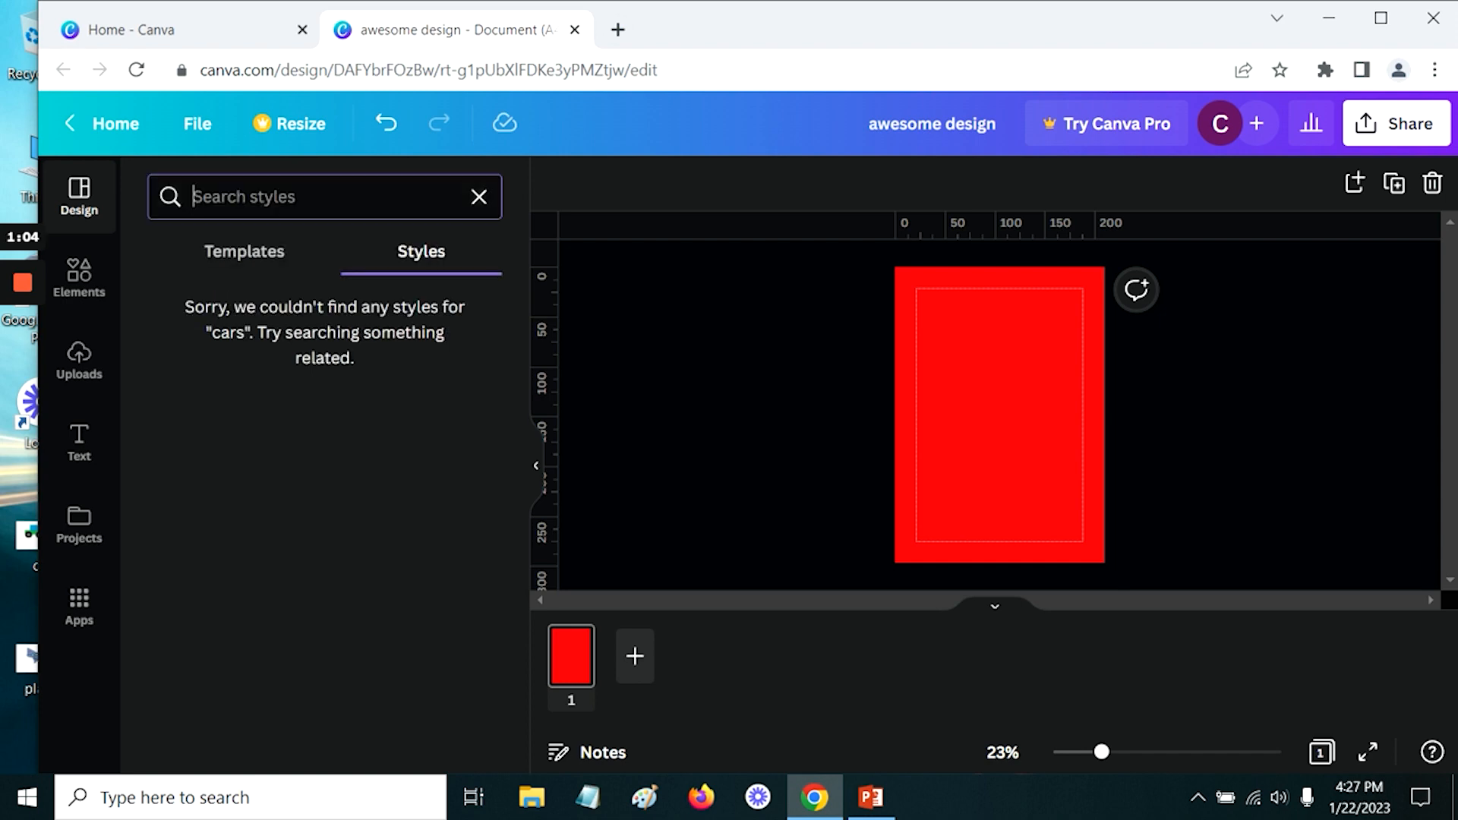
pyautogui.click(479, 198)
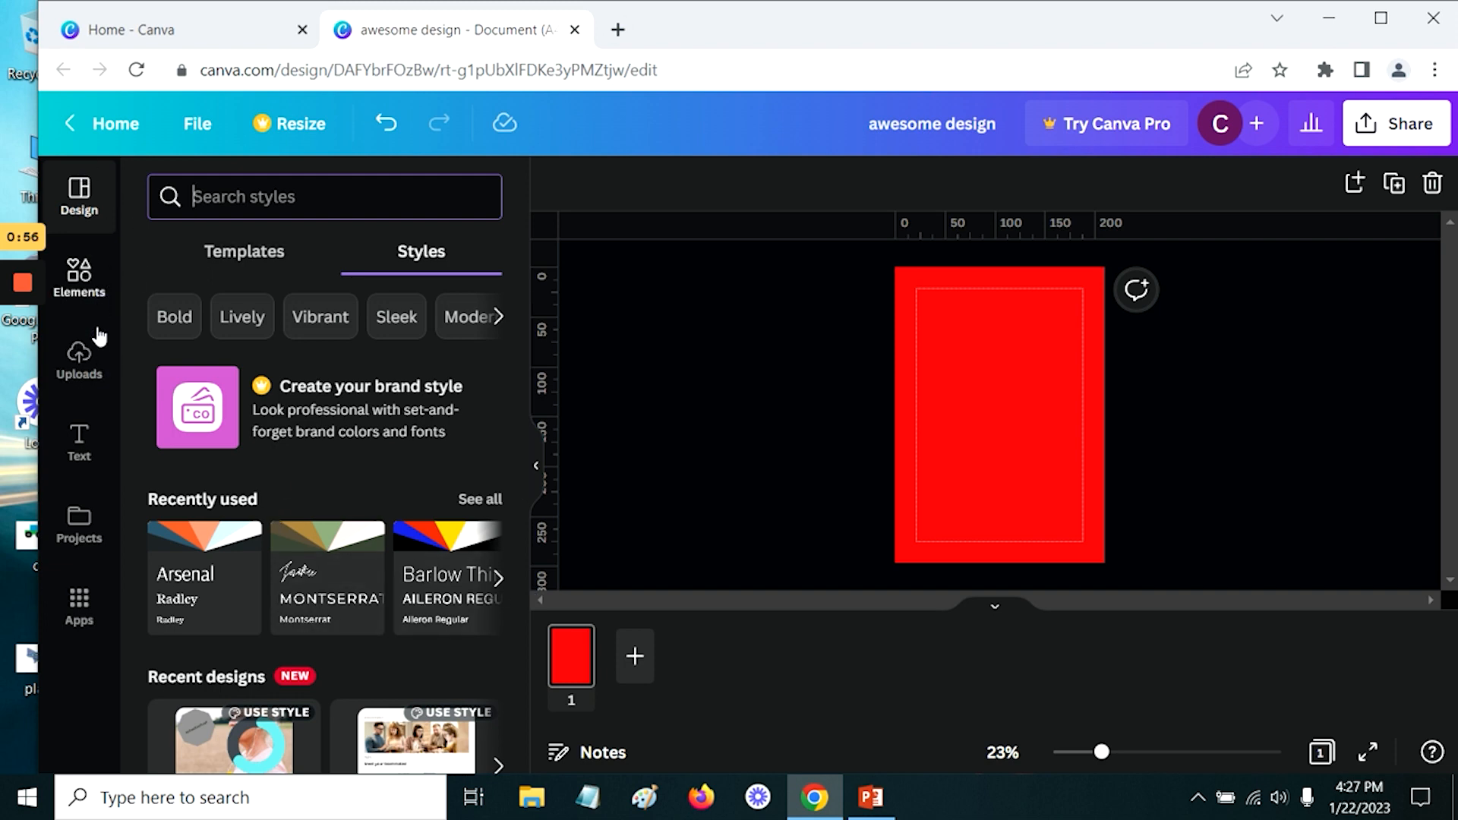
# Step: View the uploaded images, videos and audio among the account's uploads
pyautogui.click(92, 367)
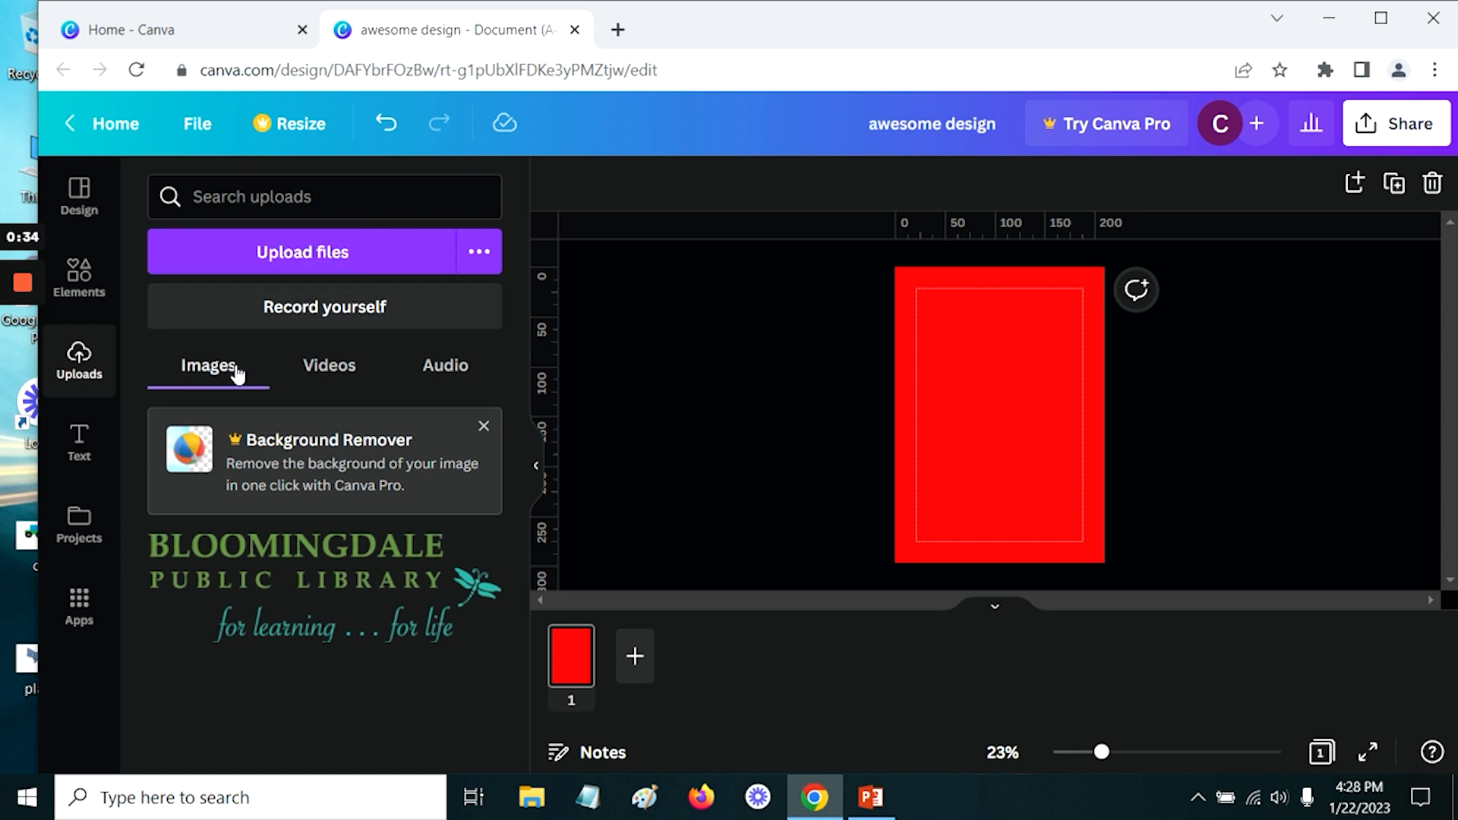
pyautogui.click(304, 369)
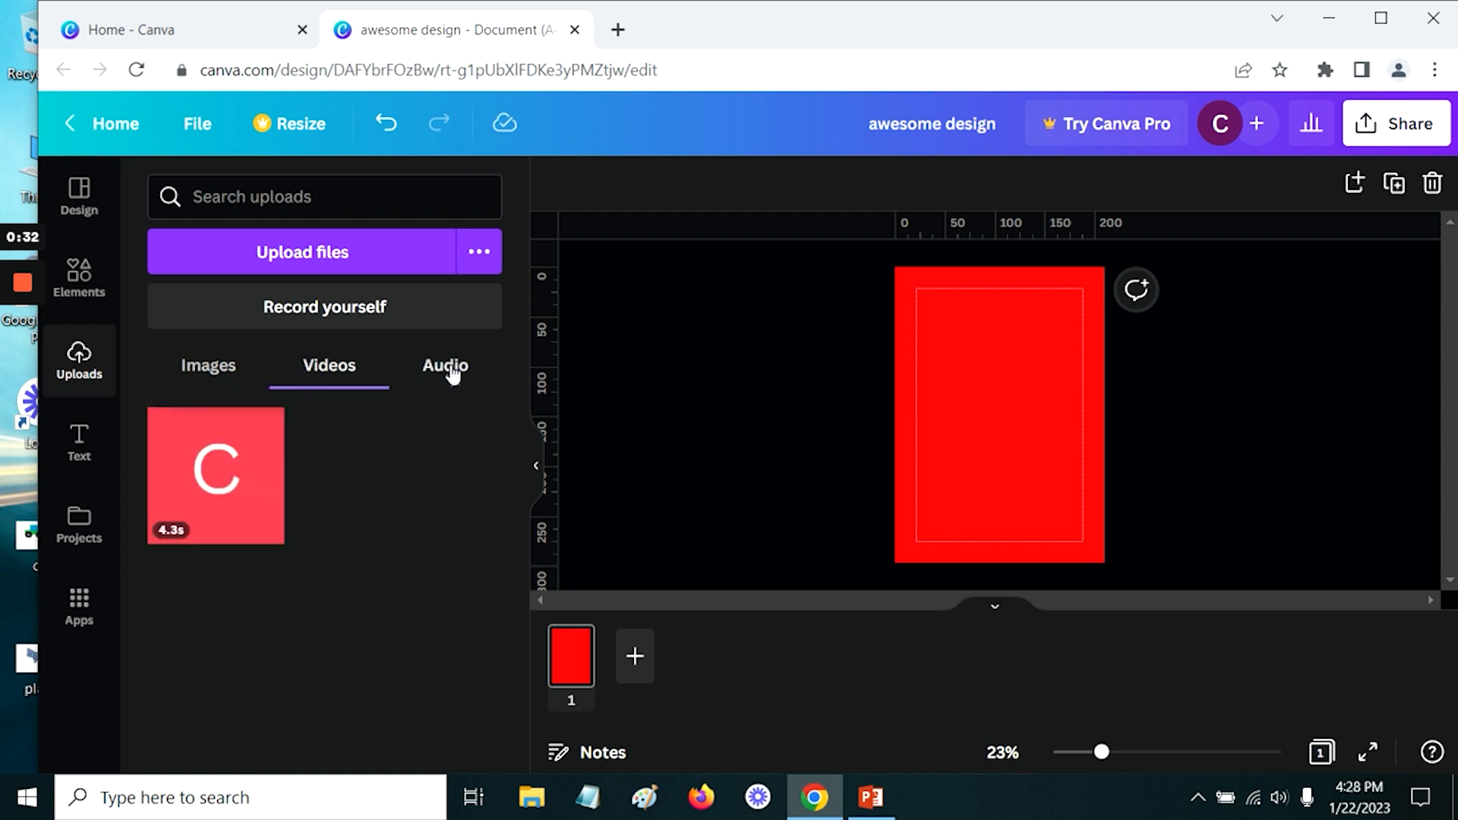
pyautogui.click(447, 368)
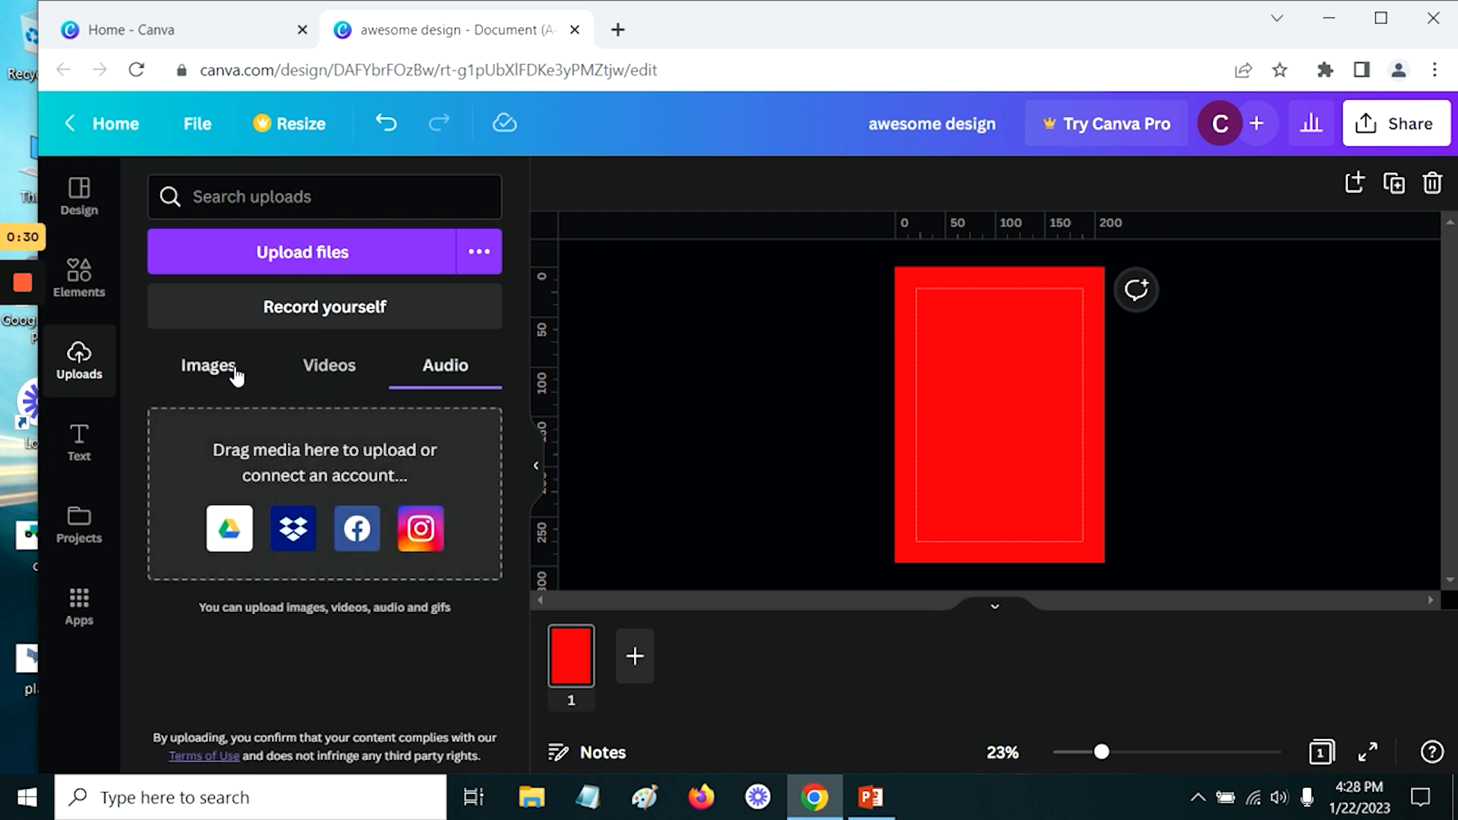
pyautogui.click(347, 372)
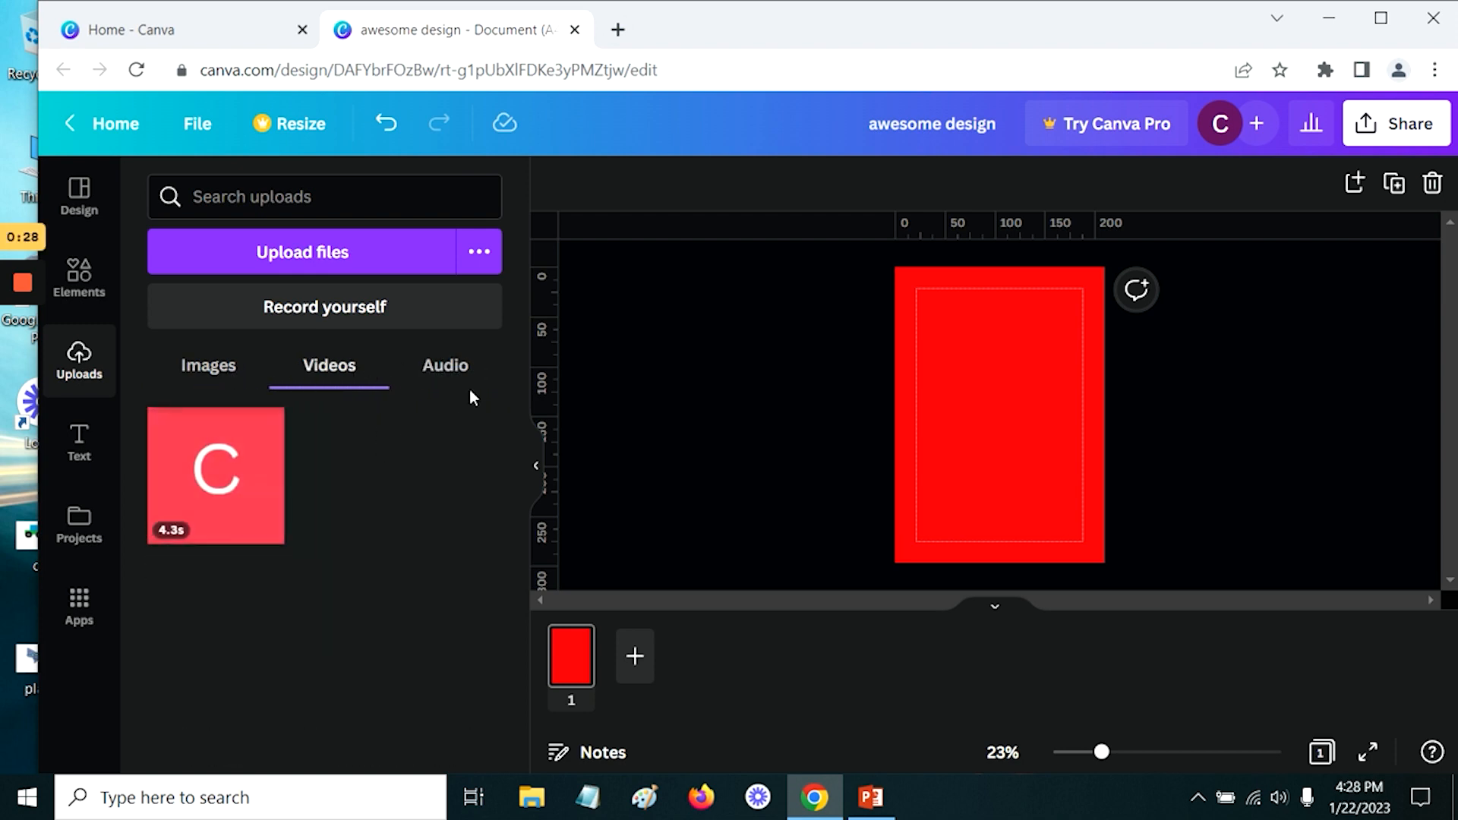
# Step: View the uploaded audio and look through the designs, folders, images and videos in the account's projects
pyautogui.click(463, 376)
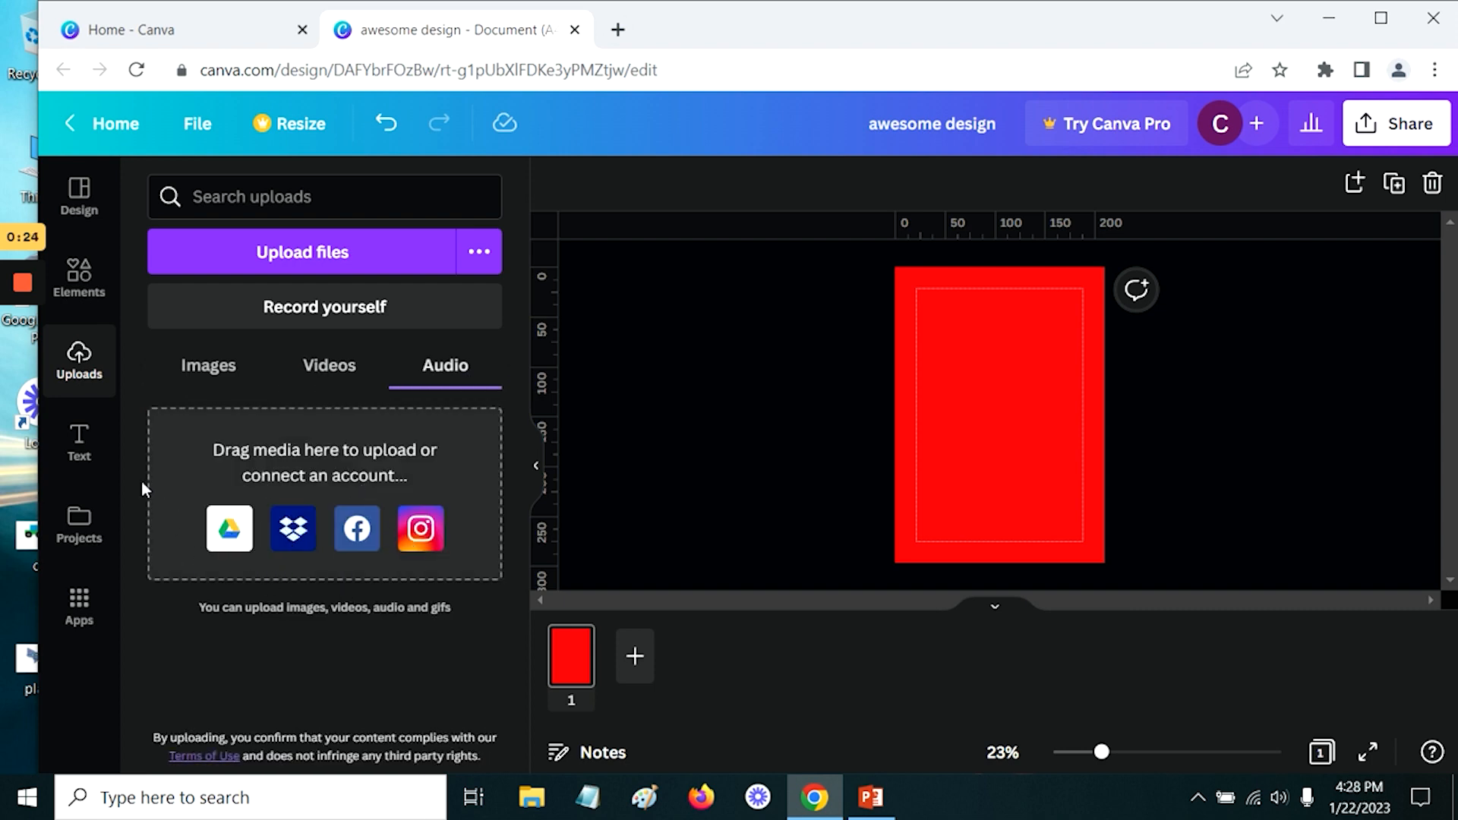
pyautogui.click(79, 526)
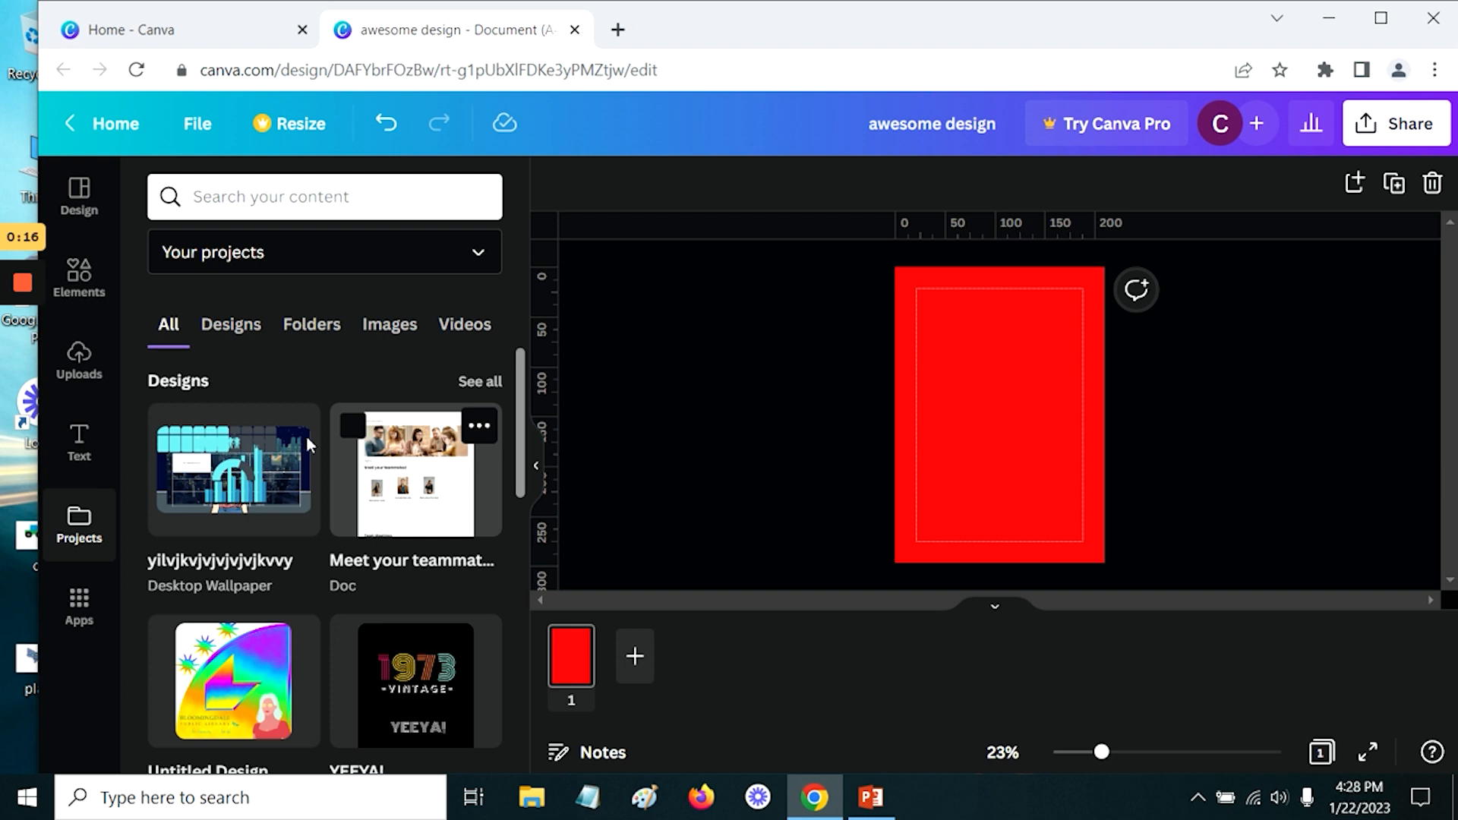
pyautogui.click(233, 332)
pyautogui.click(301, 333)
pyautogui.click(389, 325)
pyautogui.click(226, 325)
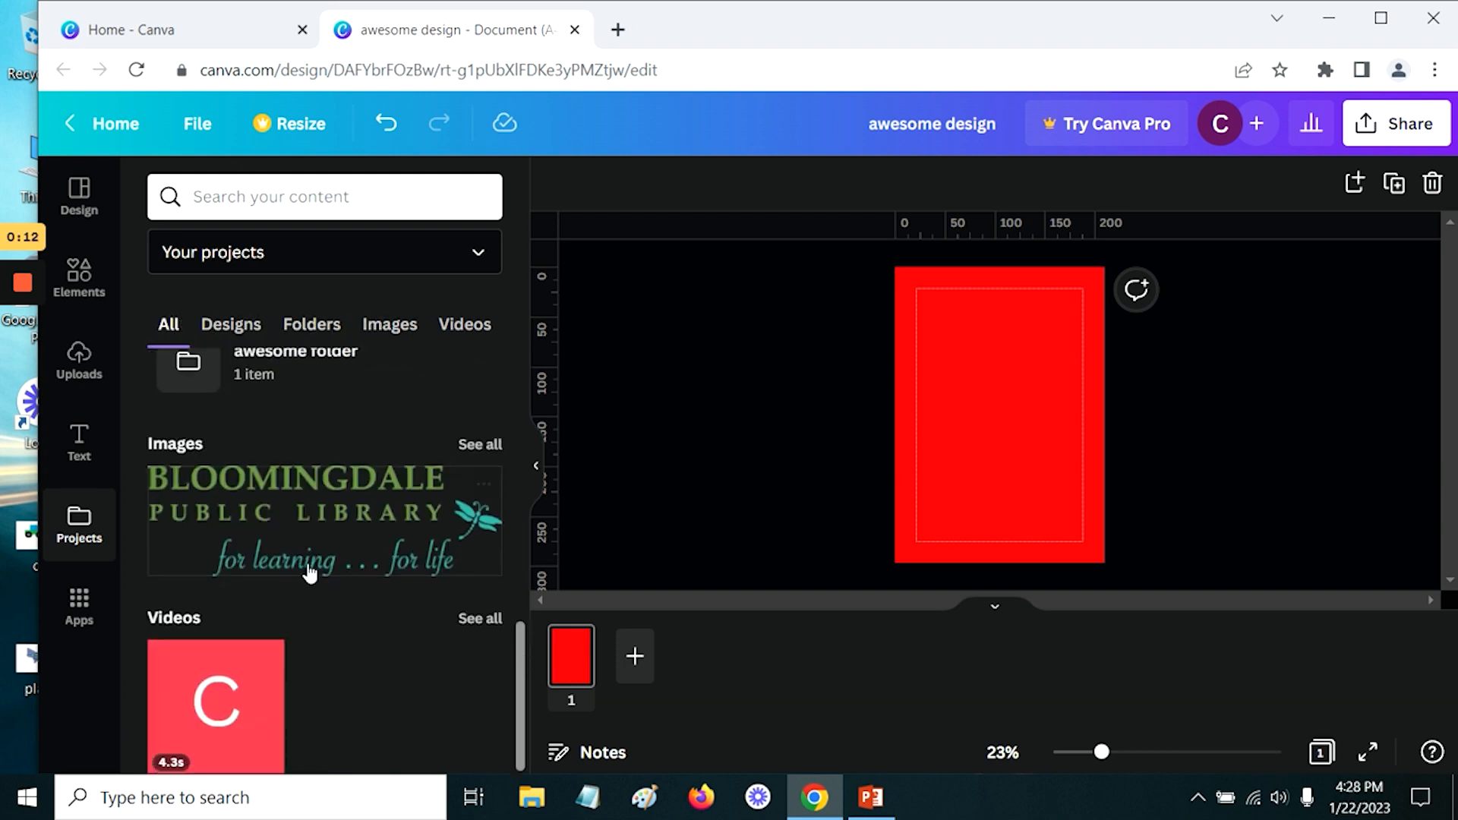
pyautogui.scroll(-1, 308, 592)
pyautogui.scroll(5, 303, 618)
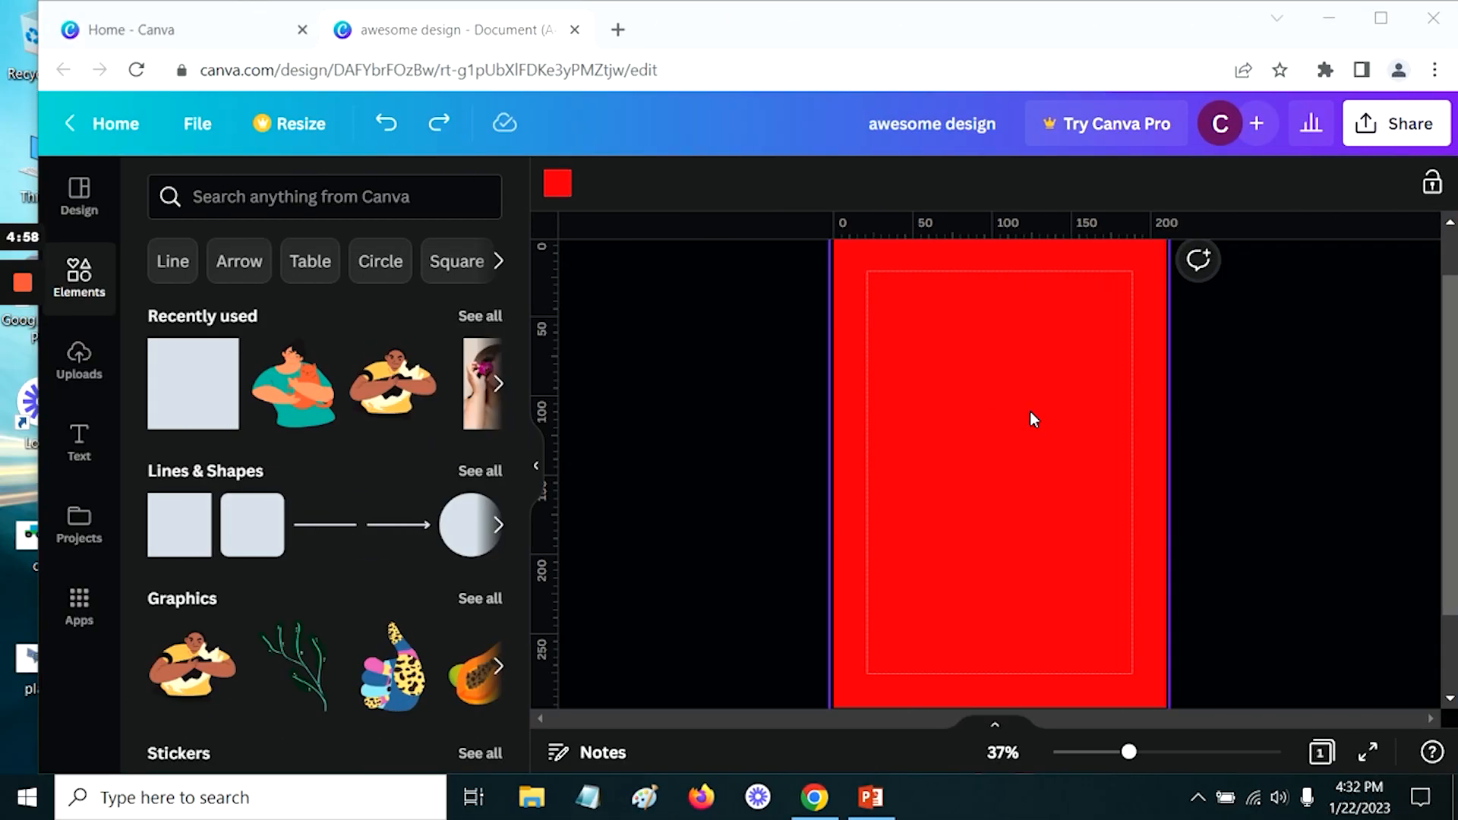
# Step: Change the page background colour to white from the default colours
pyautogui.click(558, 190)
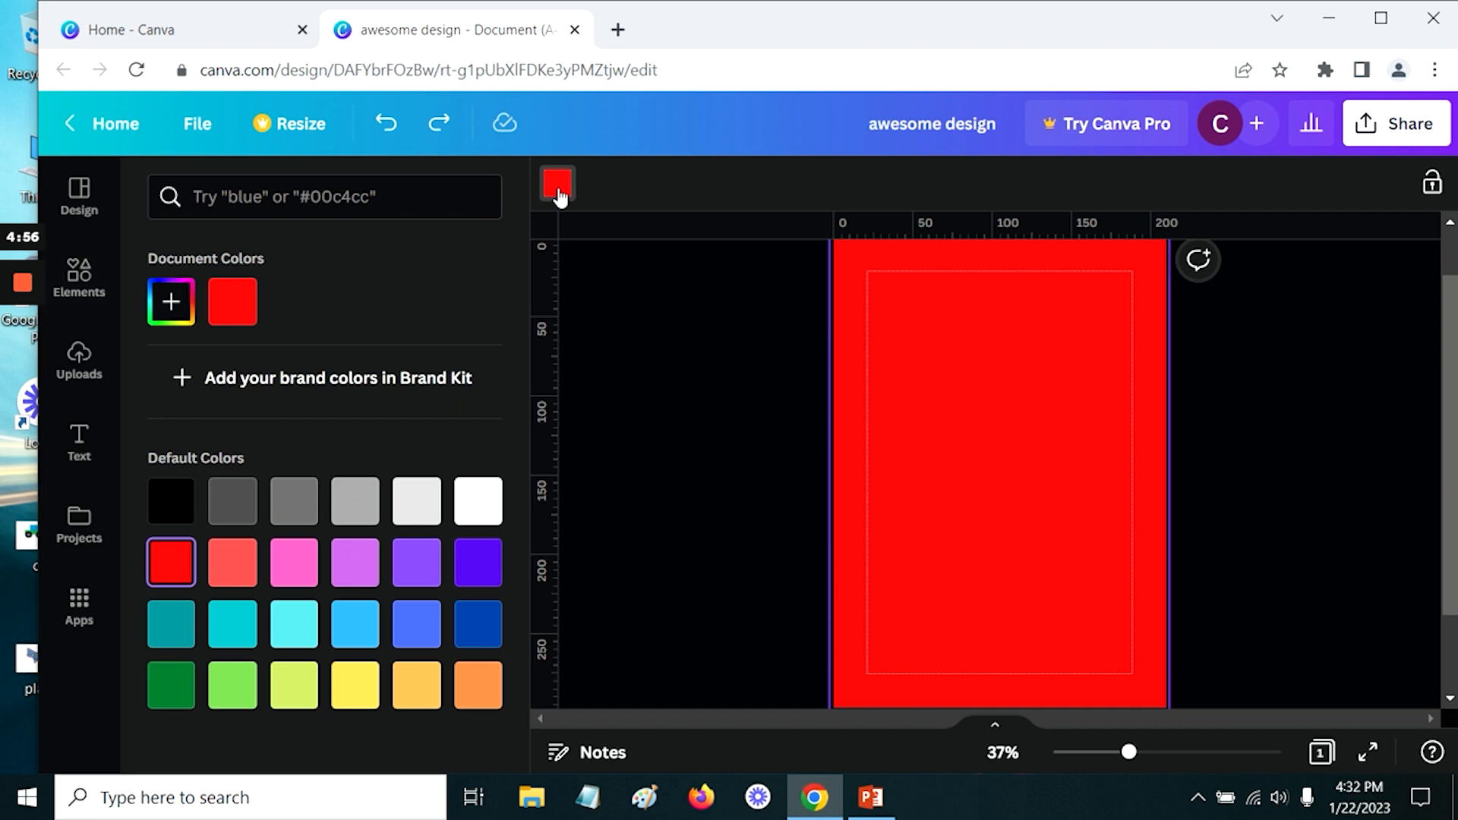
pyautogui.click(477, 504)
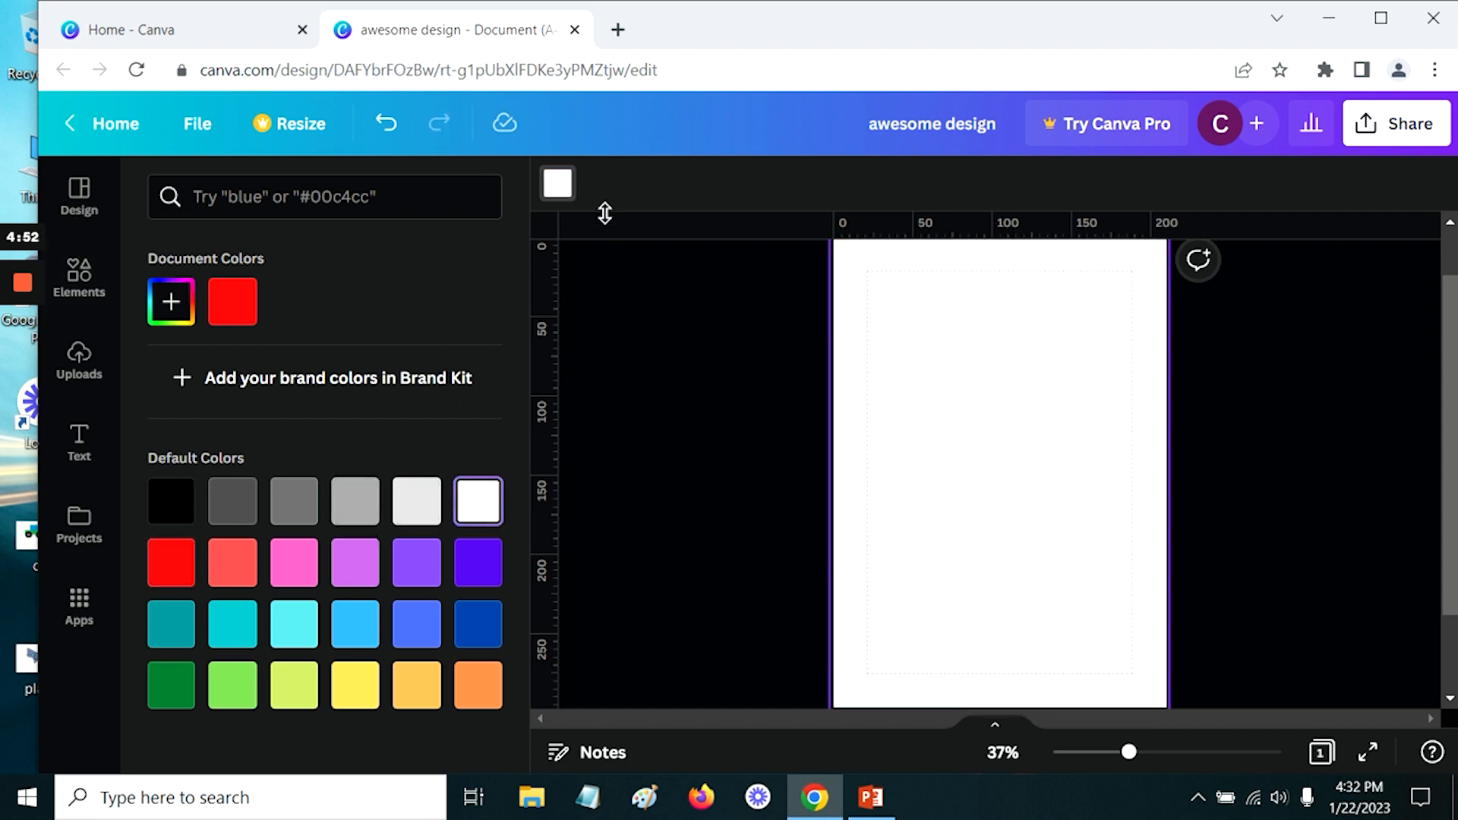
# Step: Browse the A4 document templates and open the Beige Nour Home and Lifestyle Contemporary Magazine template
pyautogui.click(79, 191)
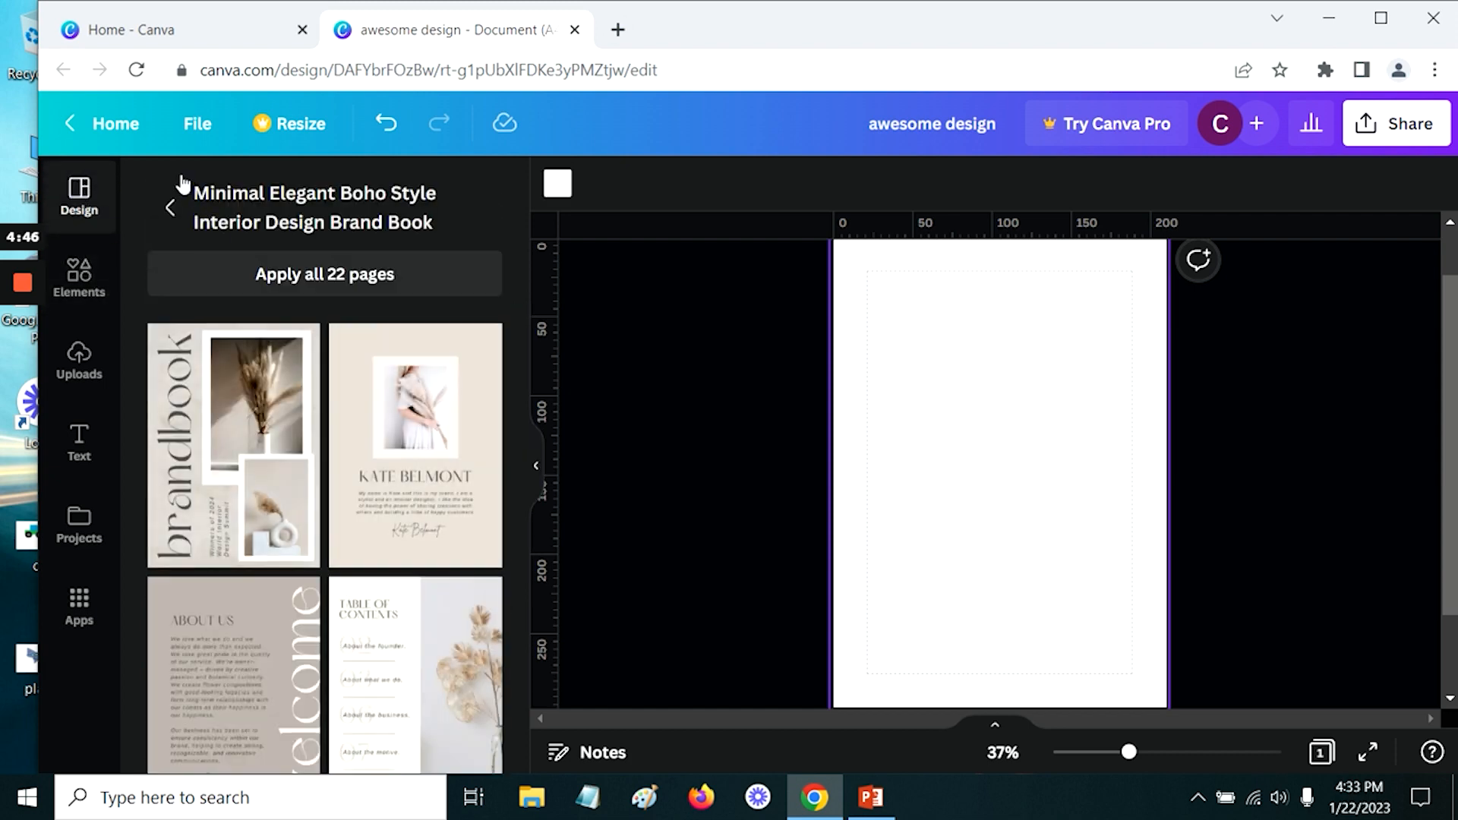
pyautogui.click(168, 205)
pyautogui.scroll(-5, 251, 497)
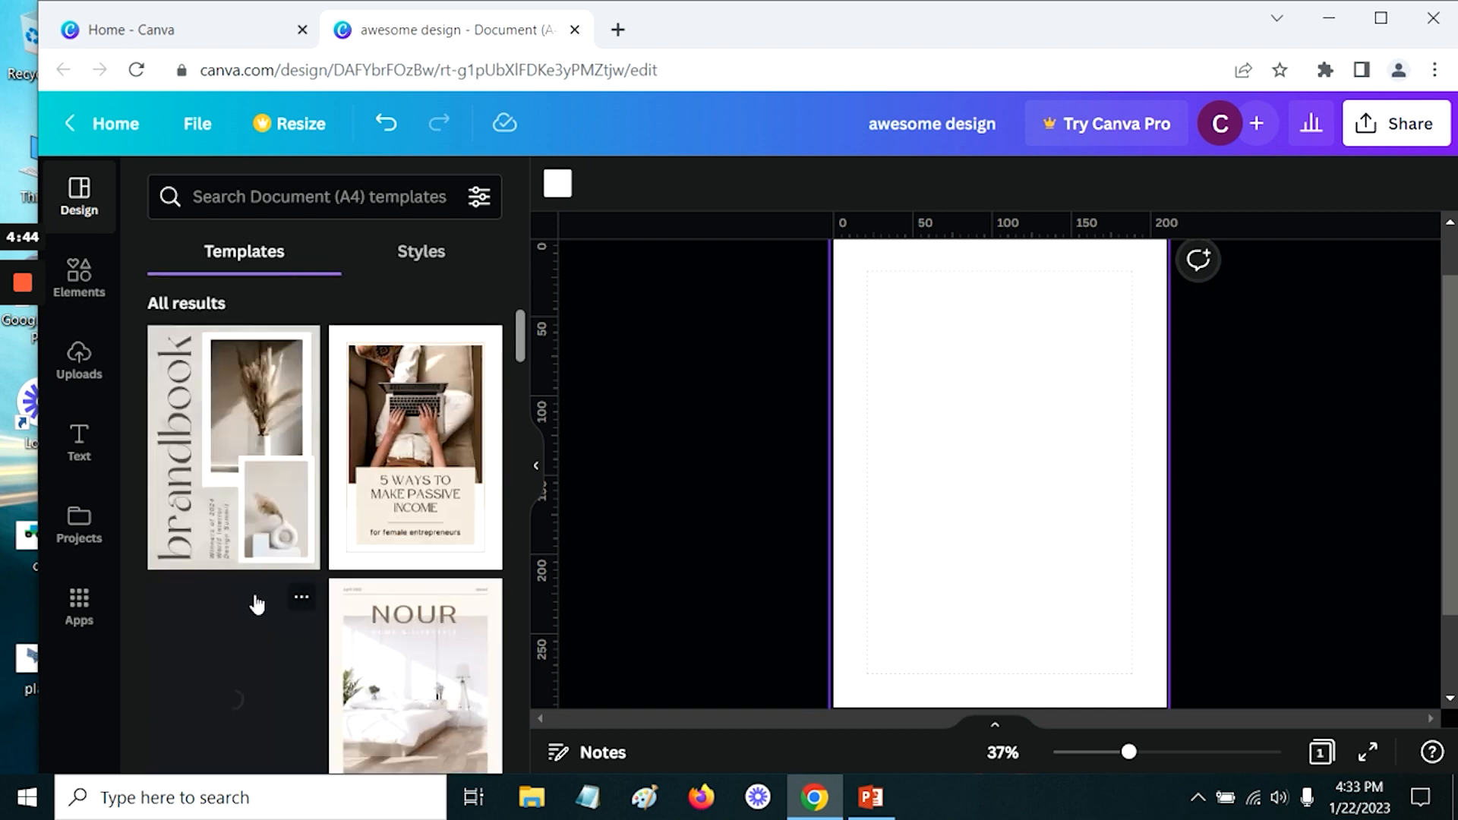
pyautogui.scroll(-2, 388, 577)
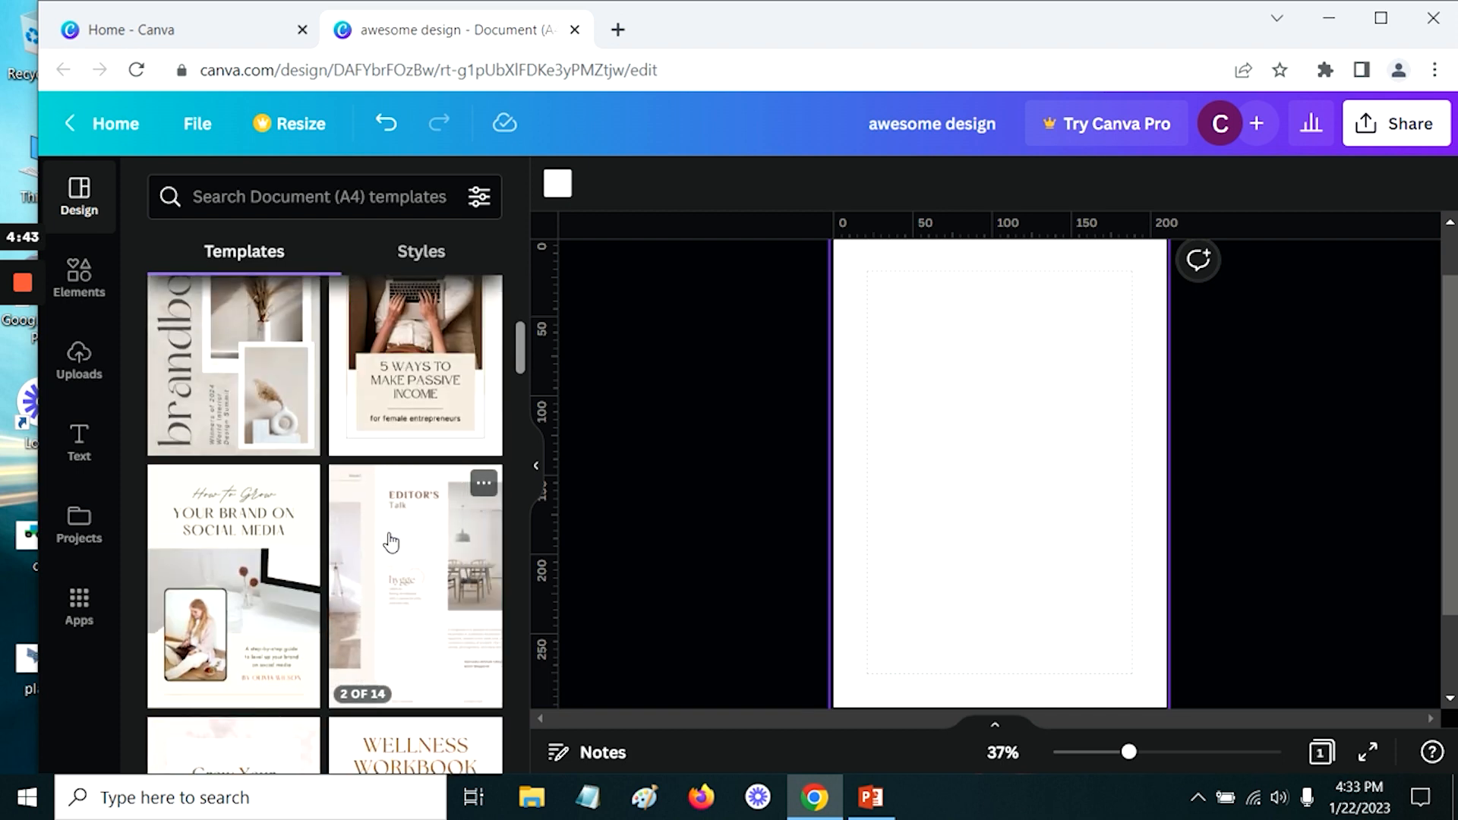
pyautogui.click(404, 588)
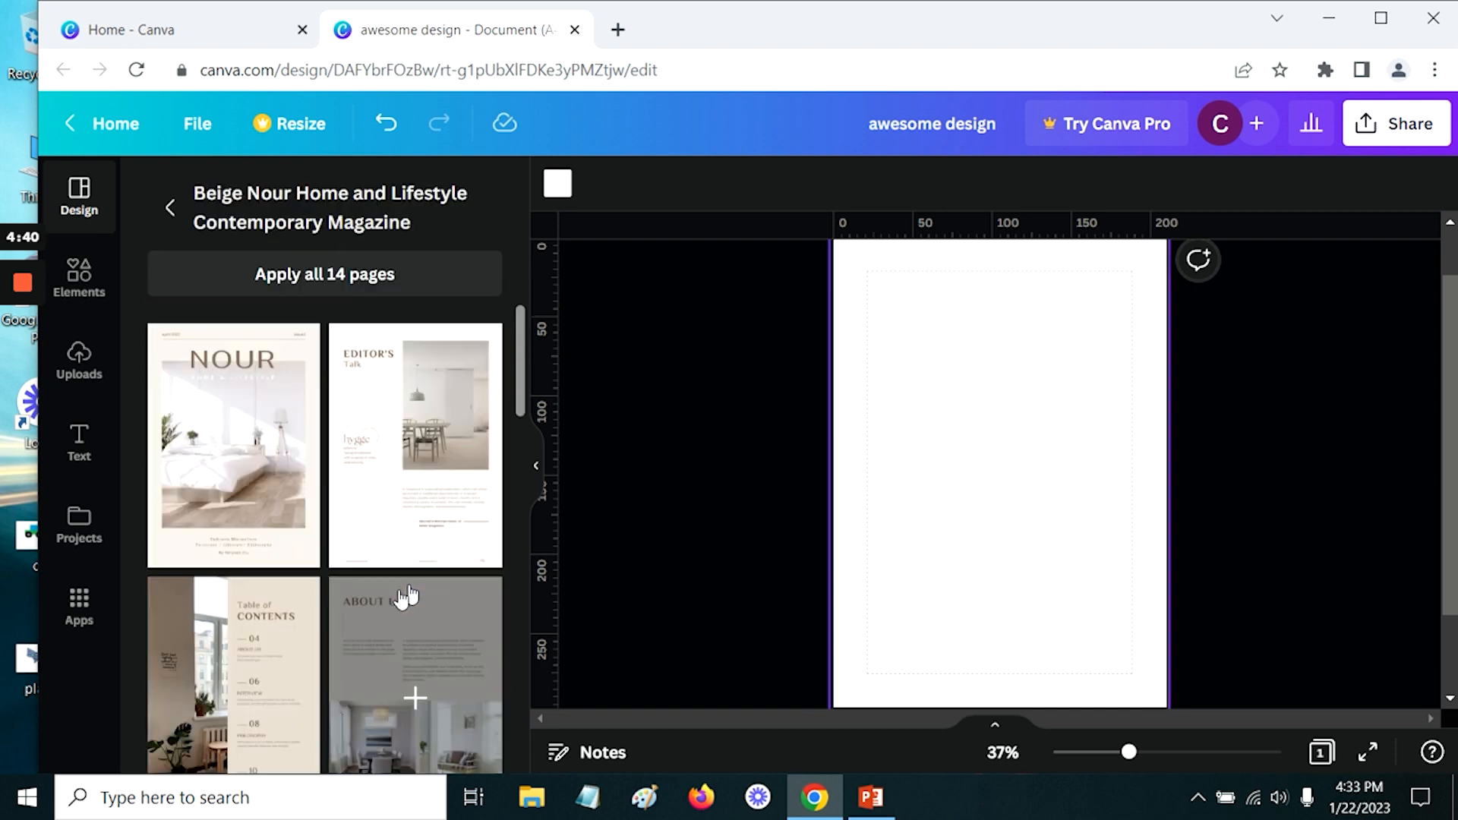
# Step: Try the magazine template's Philosophy page on the document, undo it and return to the template list
pyautogui.scroll(-10, 374, 554)
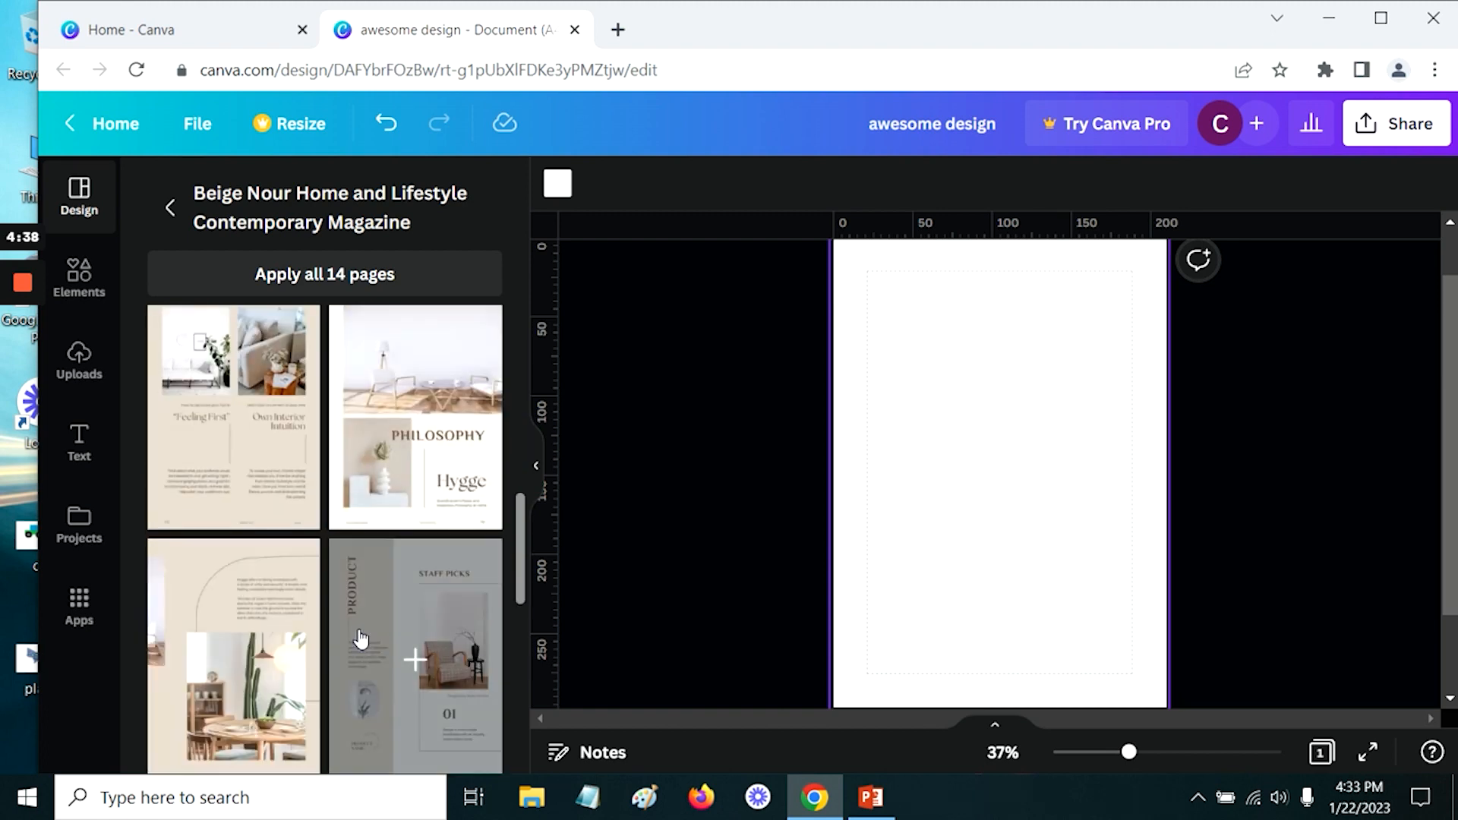
pyautogui.scroll(4, 411, 656)
pyautogui.scroll(-3, 411, 656)
pyautogui.click(391, 580)
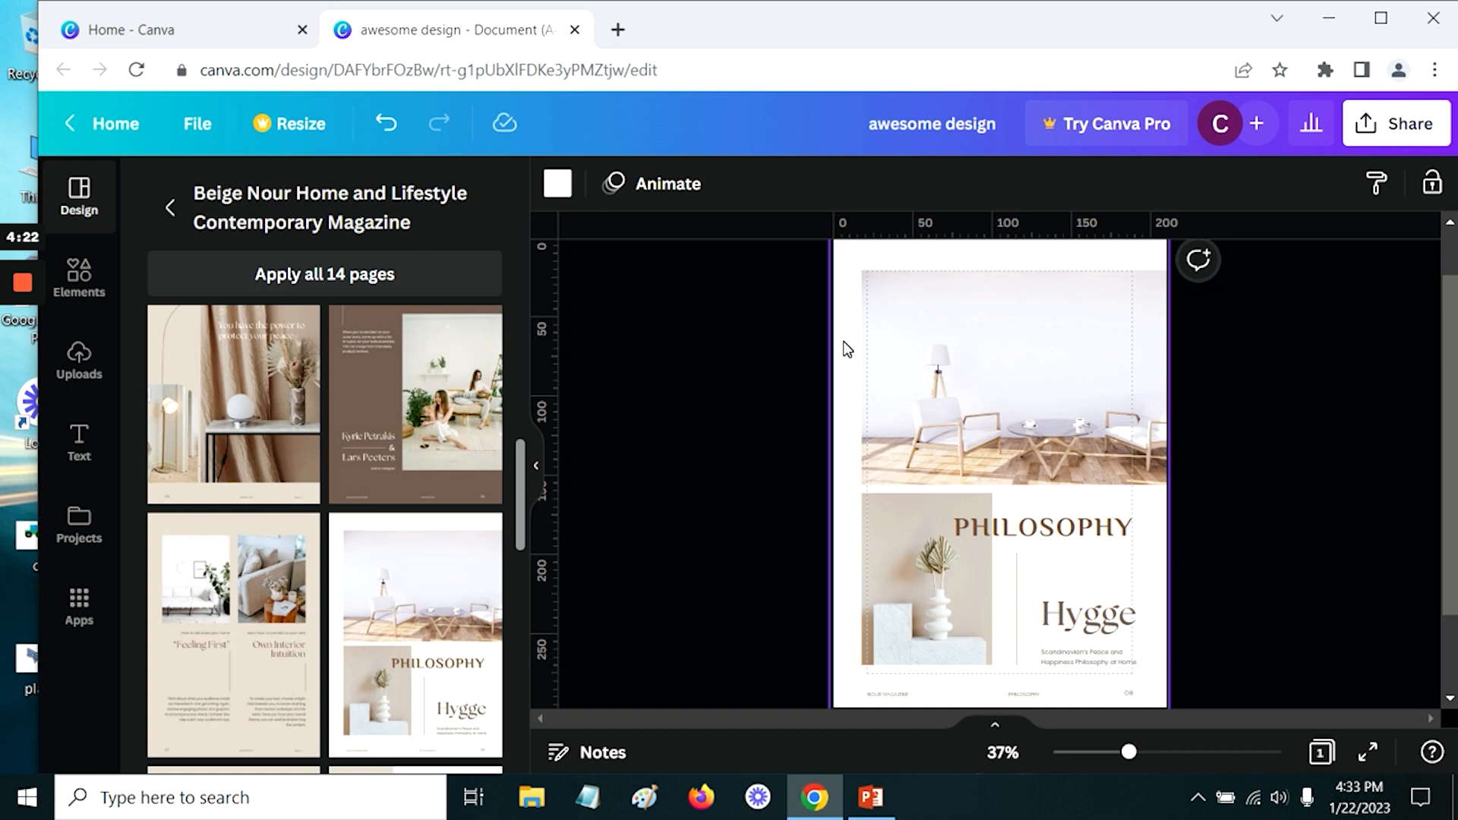
pyautogui.click(386, 123)
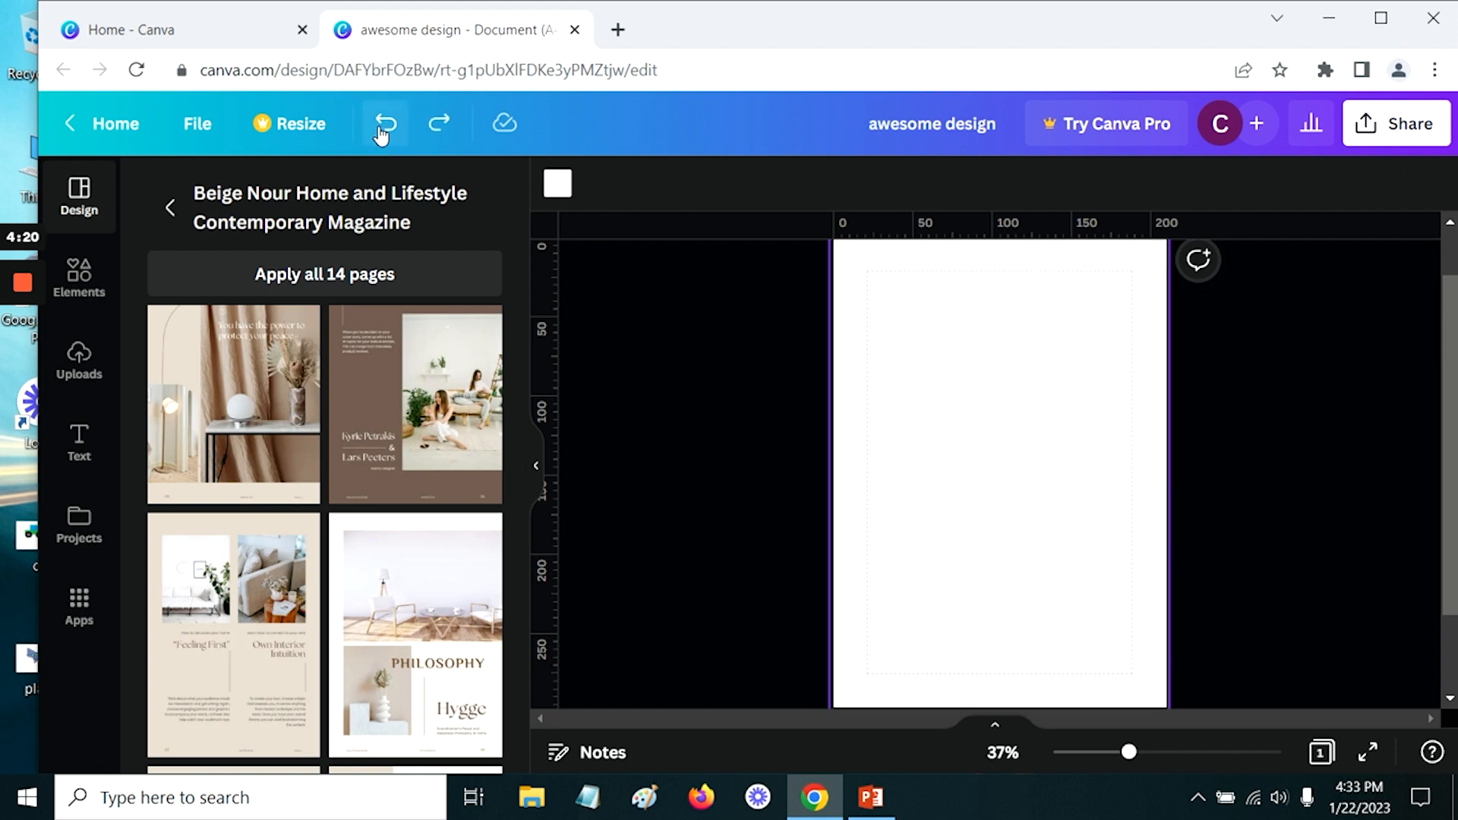
pyautogui.click(170, 207)
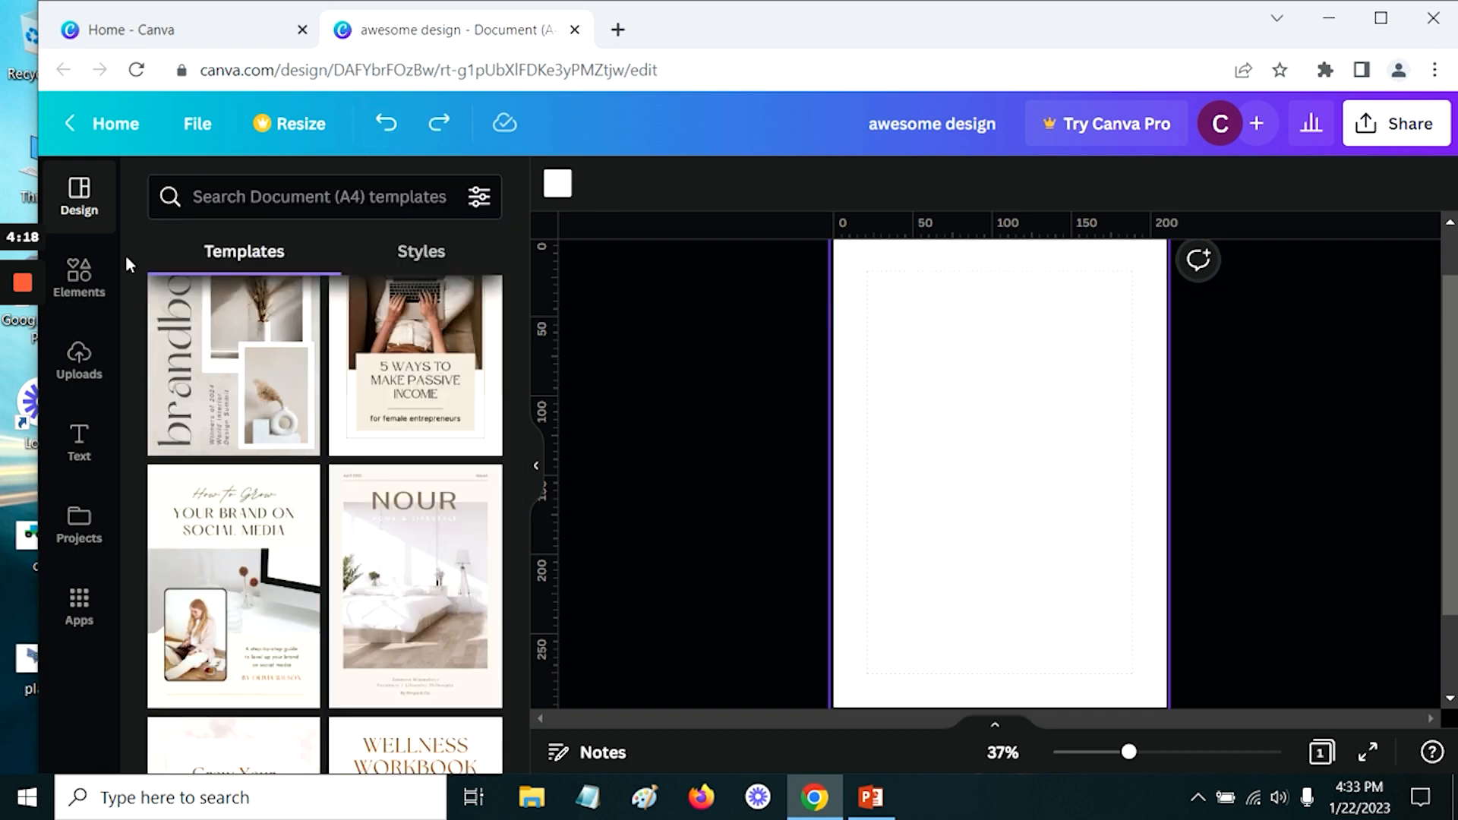
# Step: Add the recently used square near the middle of the page, make it grey and enter "Hello world!" in it
pyautogui.click(79, 283)
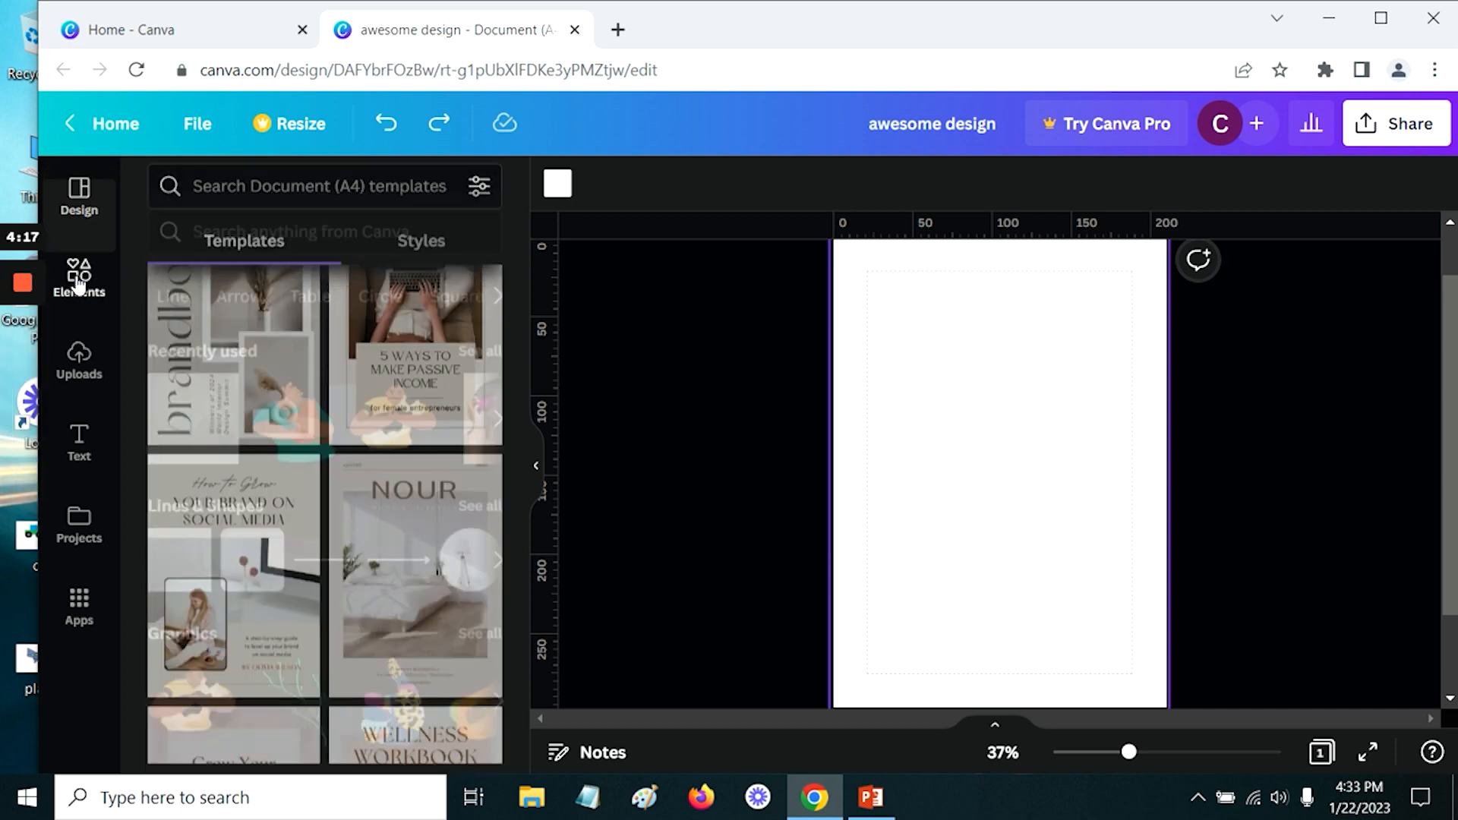
pyautogui.moveTo(185, 384); pyautogui.dragTo(965, 448)
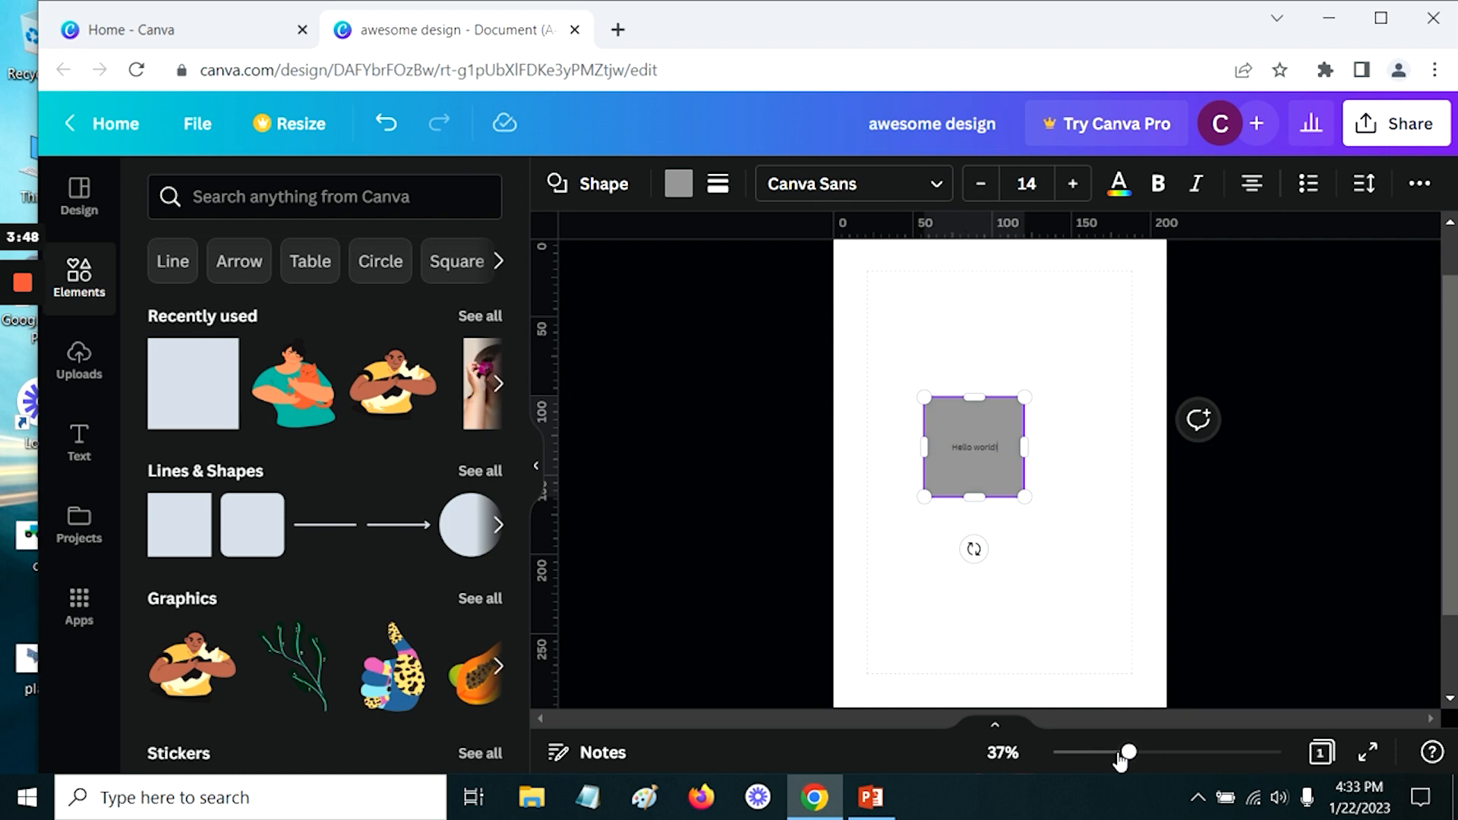
# Step: Increase the font size of the square's "Hello world!" text to 24
pyautogui.moveTo(1127, 754)
pyautogui.mouseDown()
pyautogui.moveTo(1183, 754)
pyautogui.moveTo(1111, 758)
pyautogui.mouseUp()
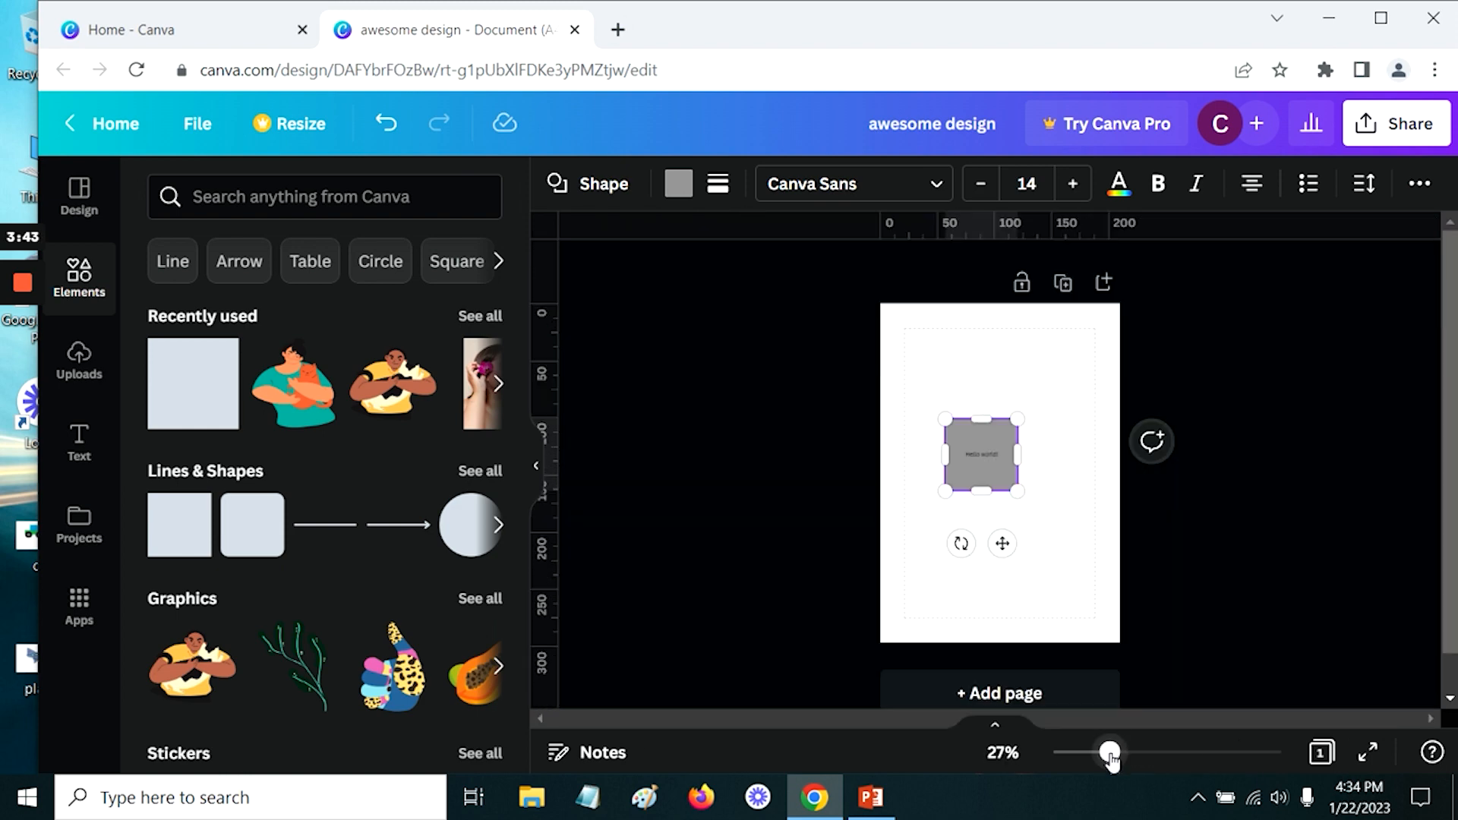
pyautogui.click(1073, 183)
pyautogui.click(1073, 184)
pyautogui.click(1073, 184)
pyautogui.click(1073, 184)
pyautogui.click(1074, 184)
pyautogui.click(1073, 184)
pyautogui.click(1073, 184)
pyautogui.click(1074, 184)
pyautogui.click(1073, 184)
pyautogui.click(1073, 183)
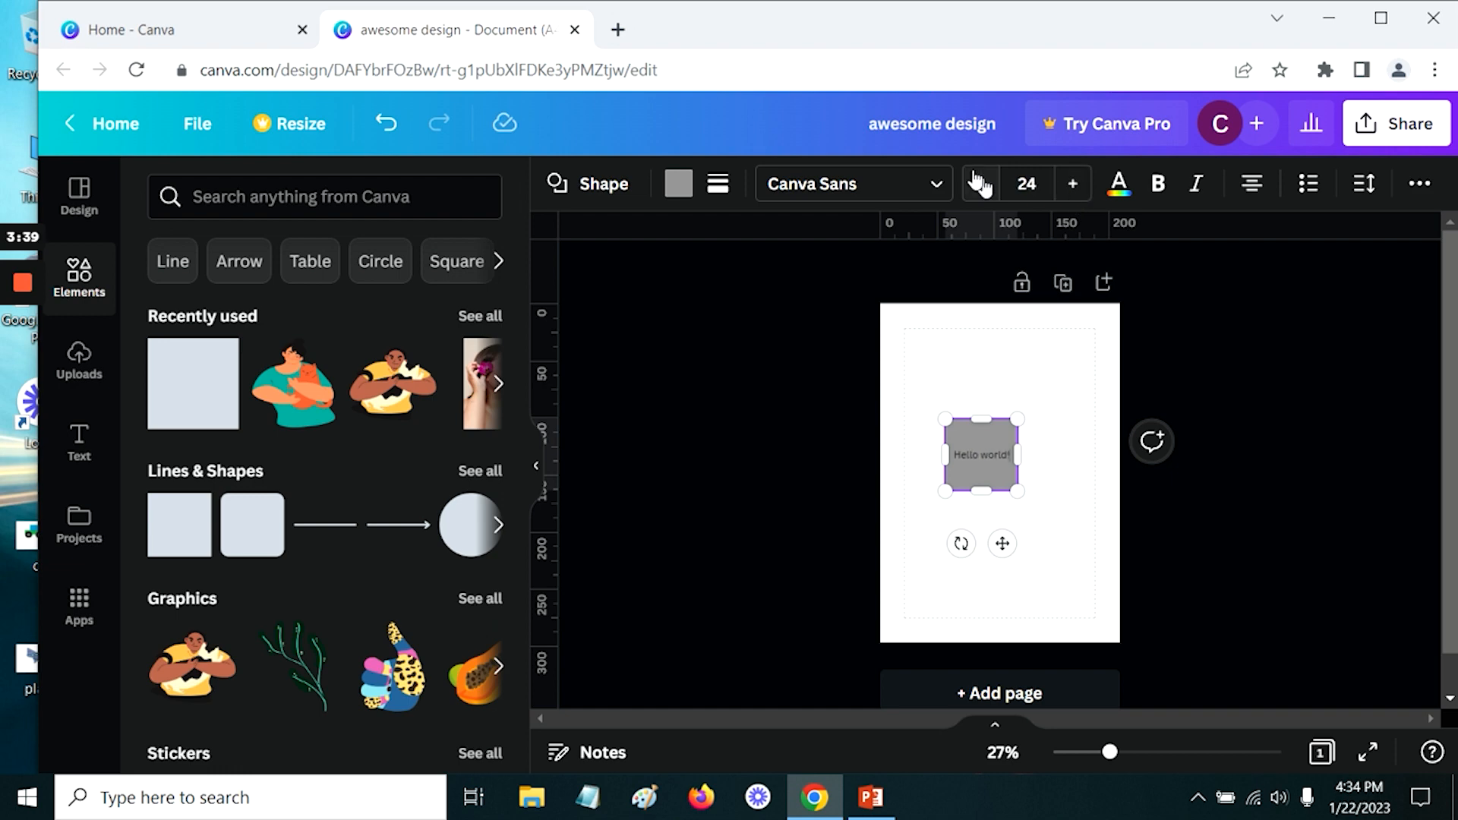
# Step: Search the fonts for "comic sans" and apply the Comica font to the square's text
pyautogui.click(936, 186)
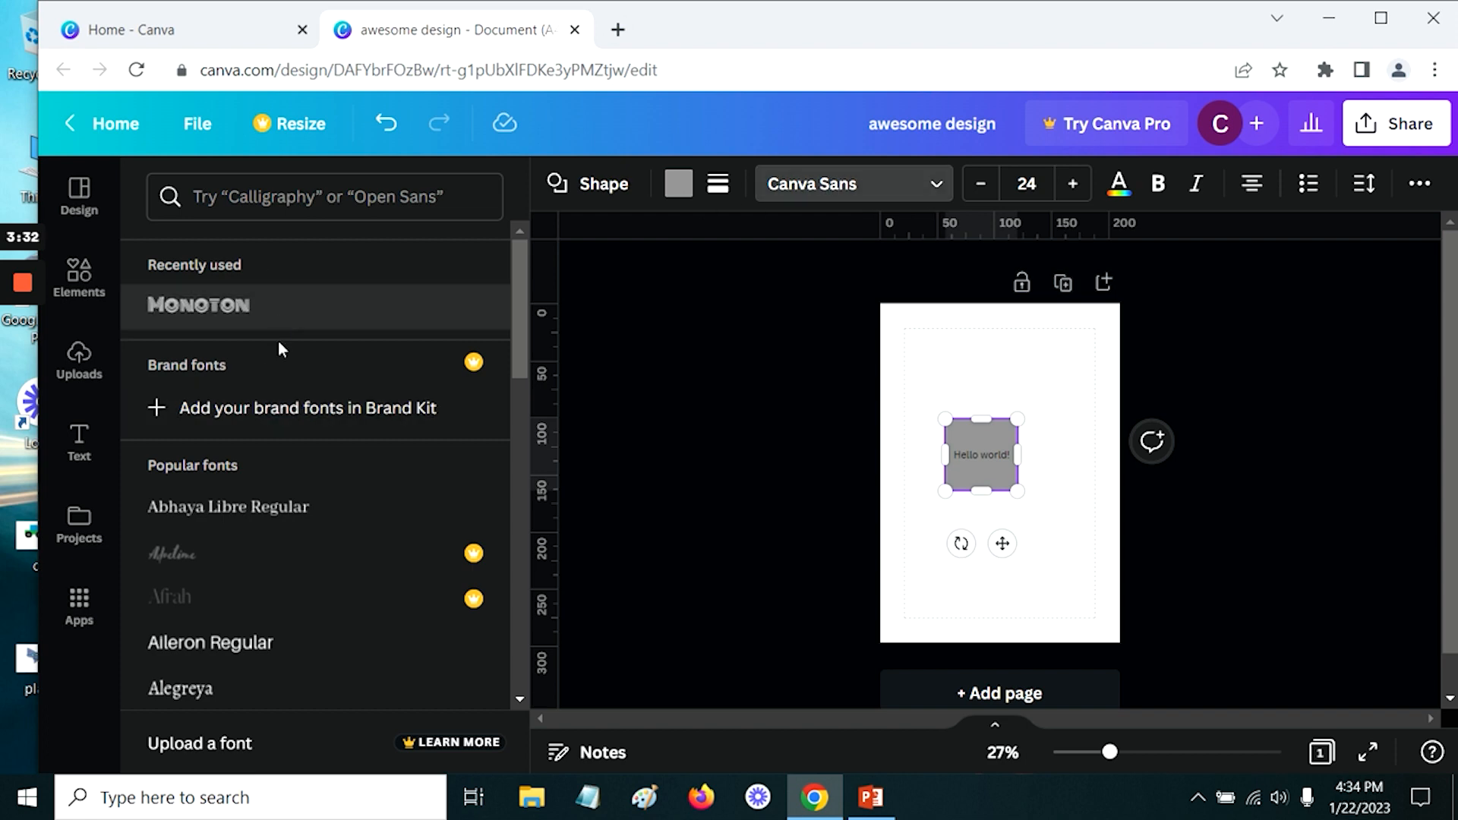
pyautogui.scroll(-3, 304, 468)
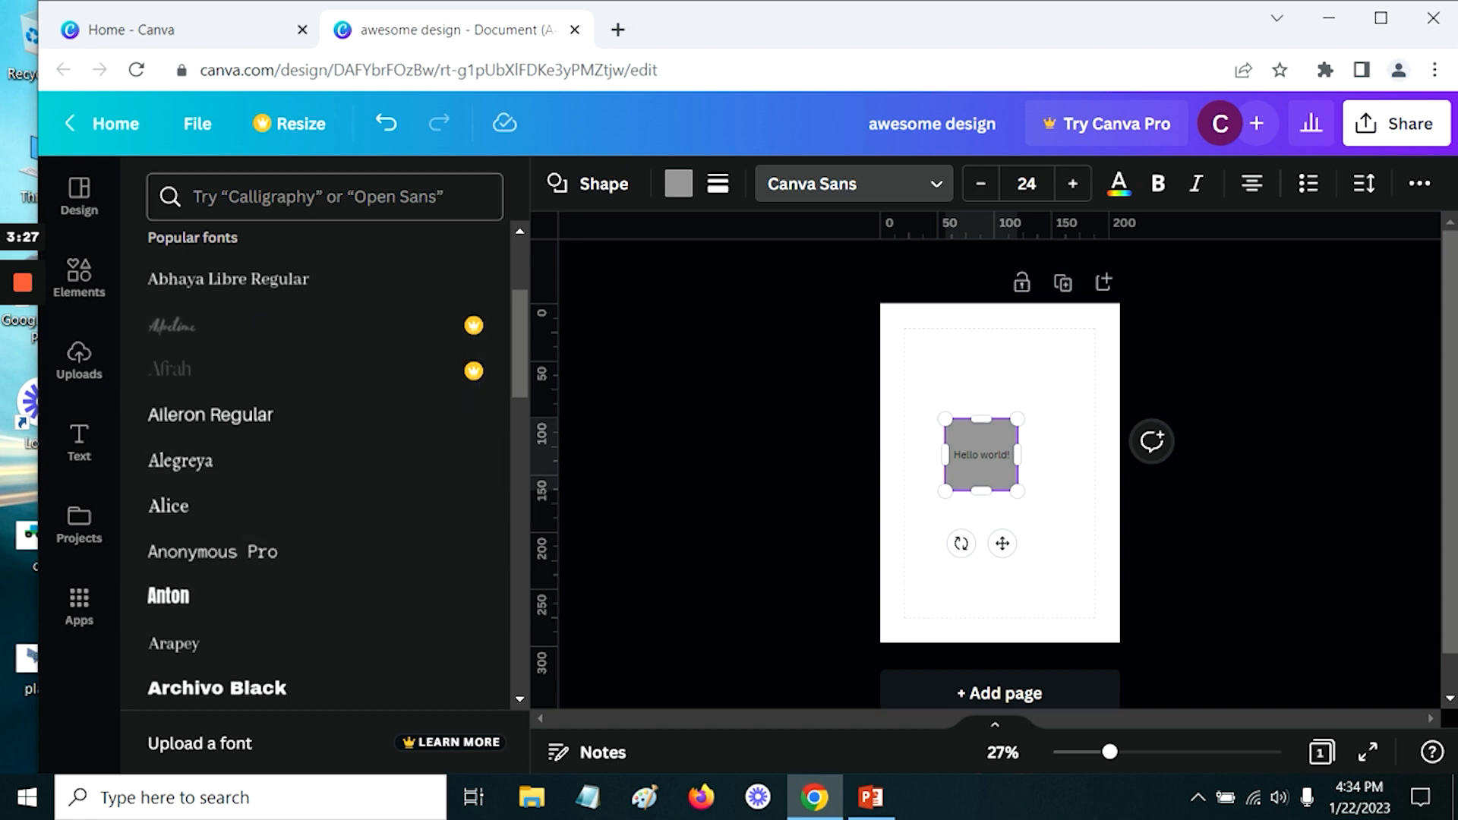
pyautogui.click(319, 197)
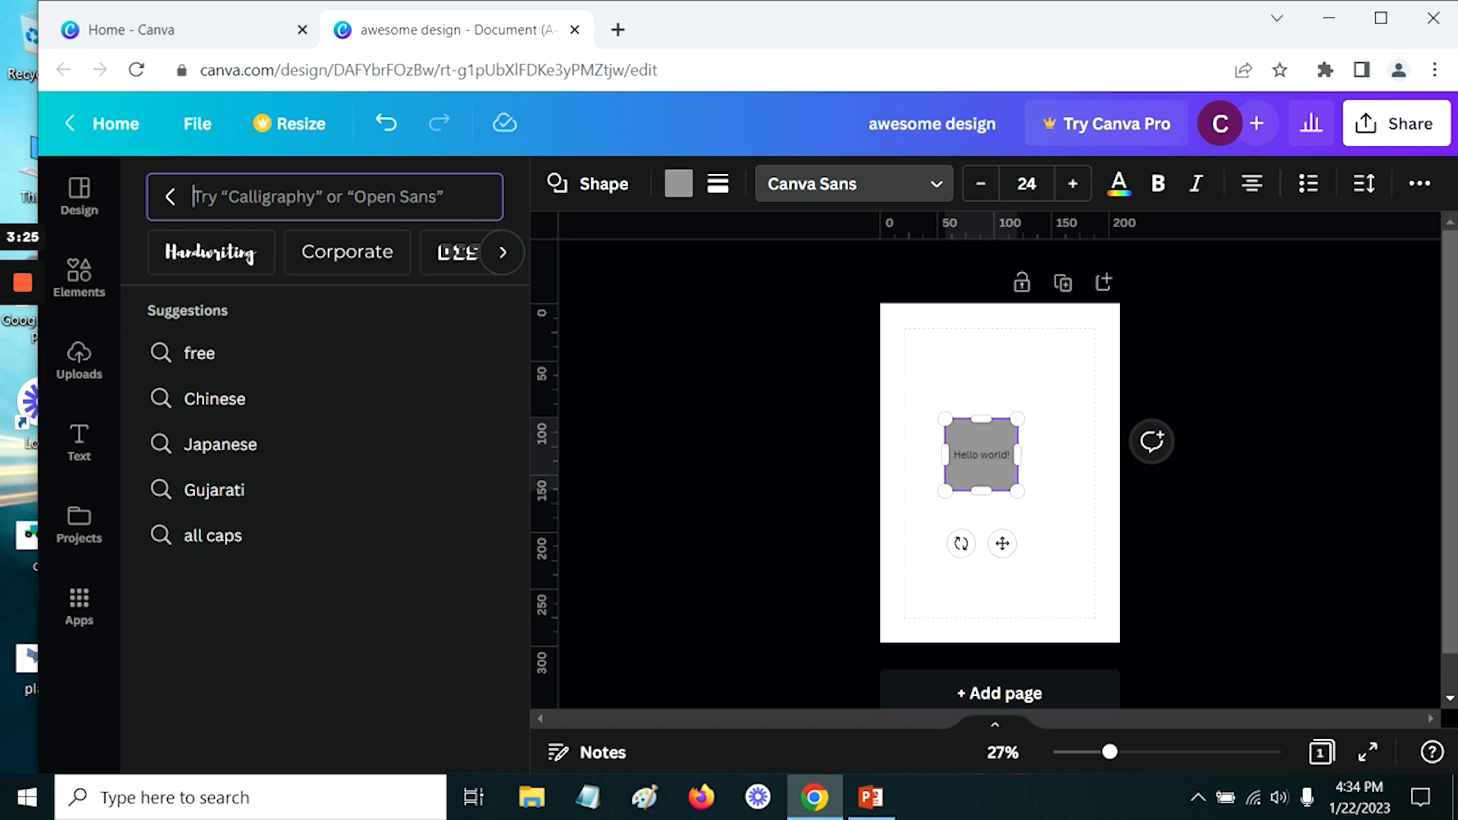
pyautogui.write('comic')
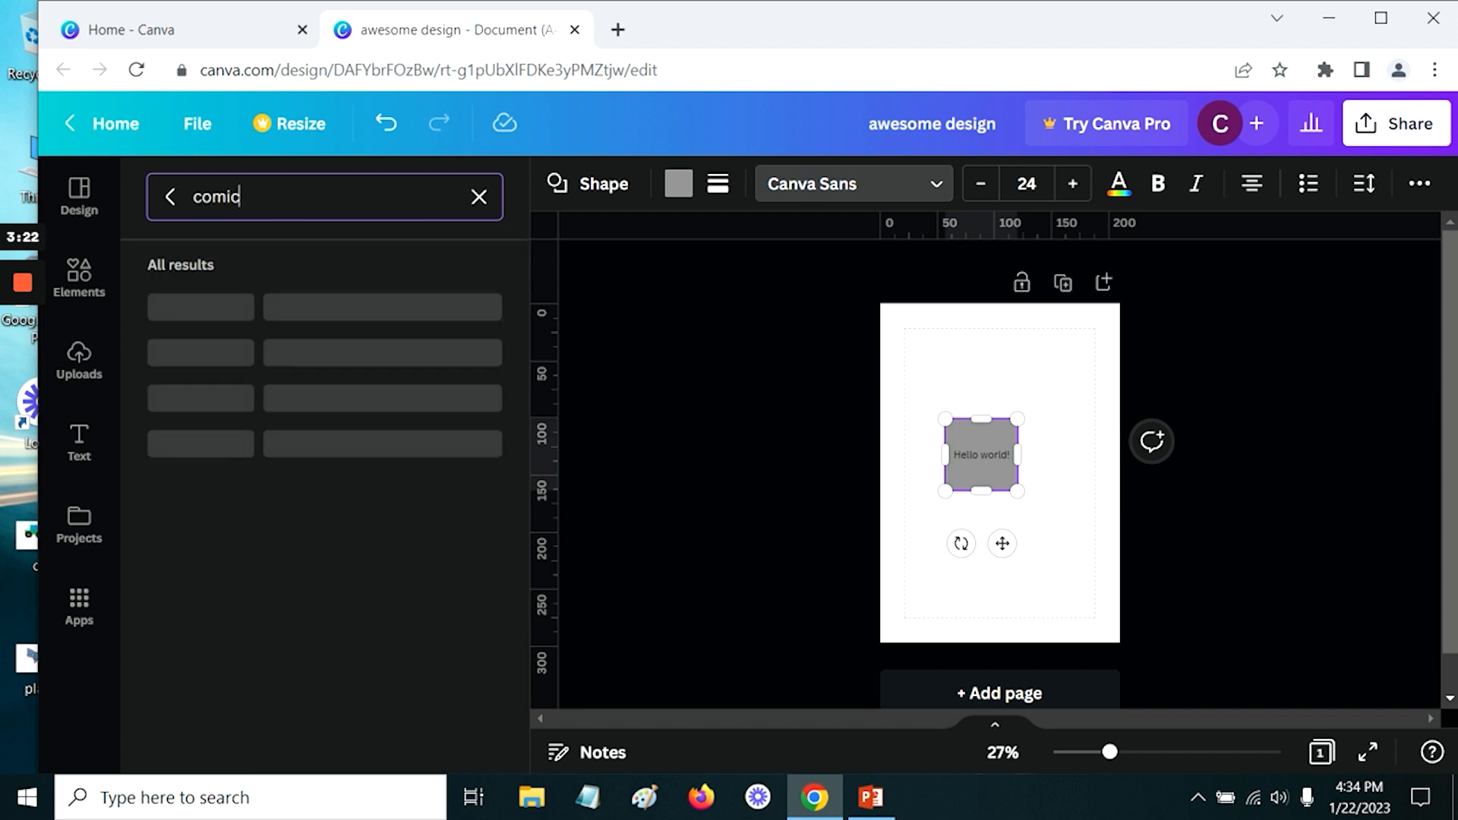
pyautogui.write(' sans')
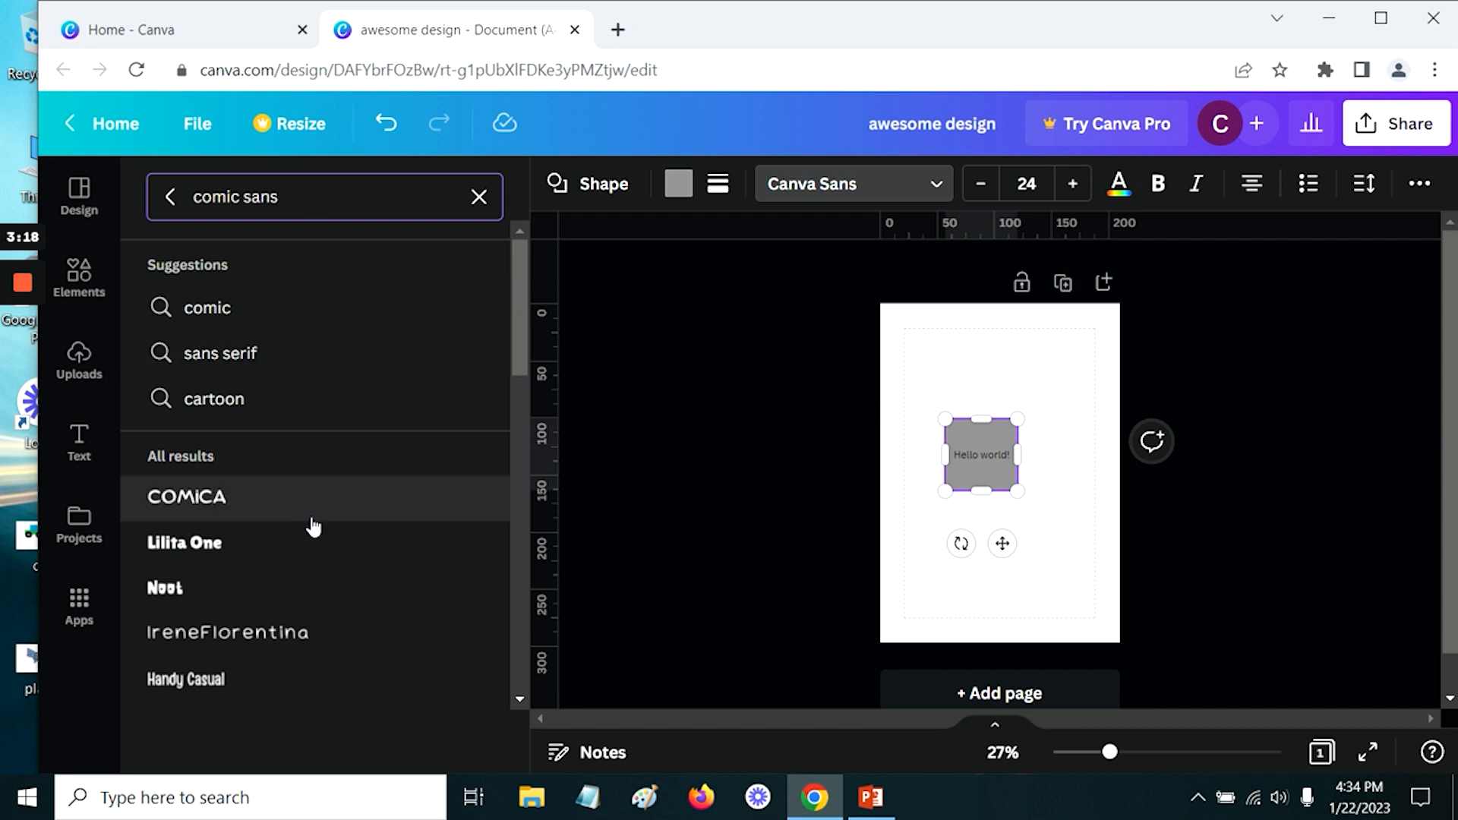
pyautogui.click(222, 499)
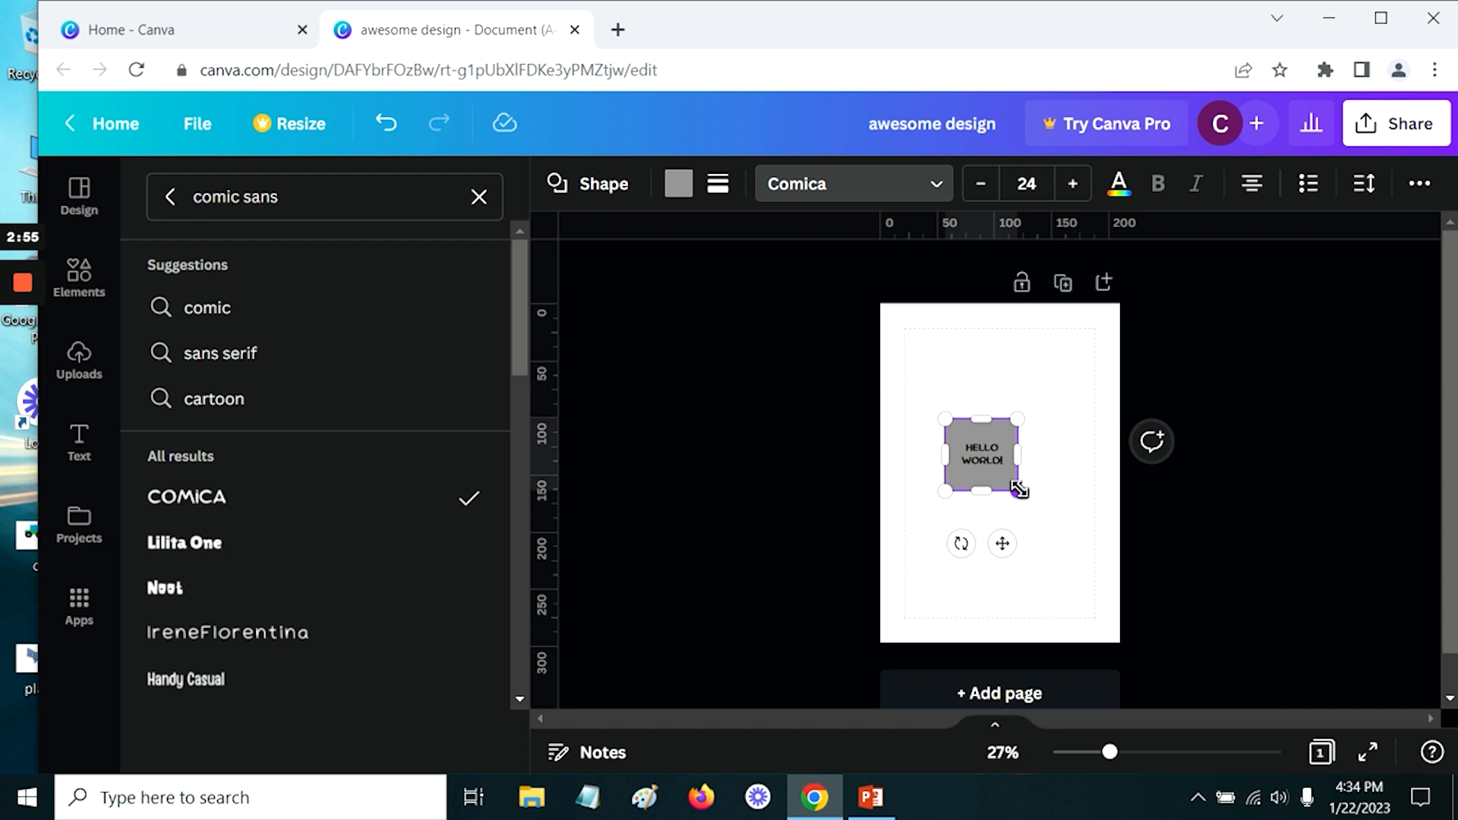
# Step: Resize the square into a slightly wider-than-tall rectangle and move it to the upper left area of the page
pyautogui.moveTo(1019, 493); pyautogui.dragTo(993, 553)
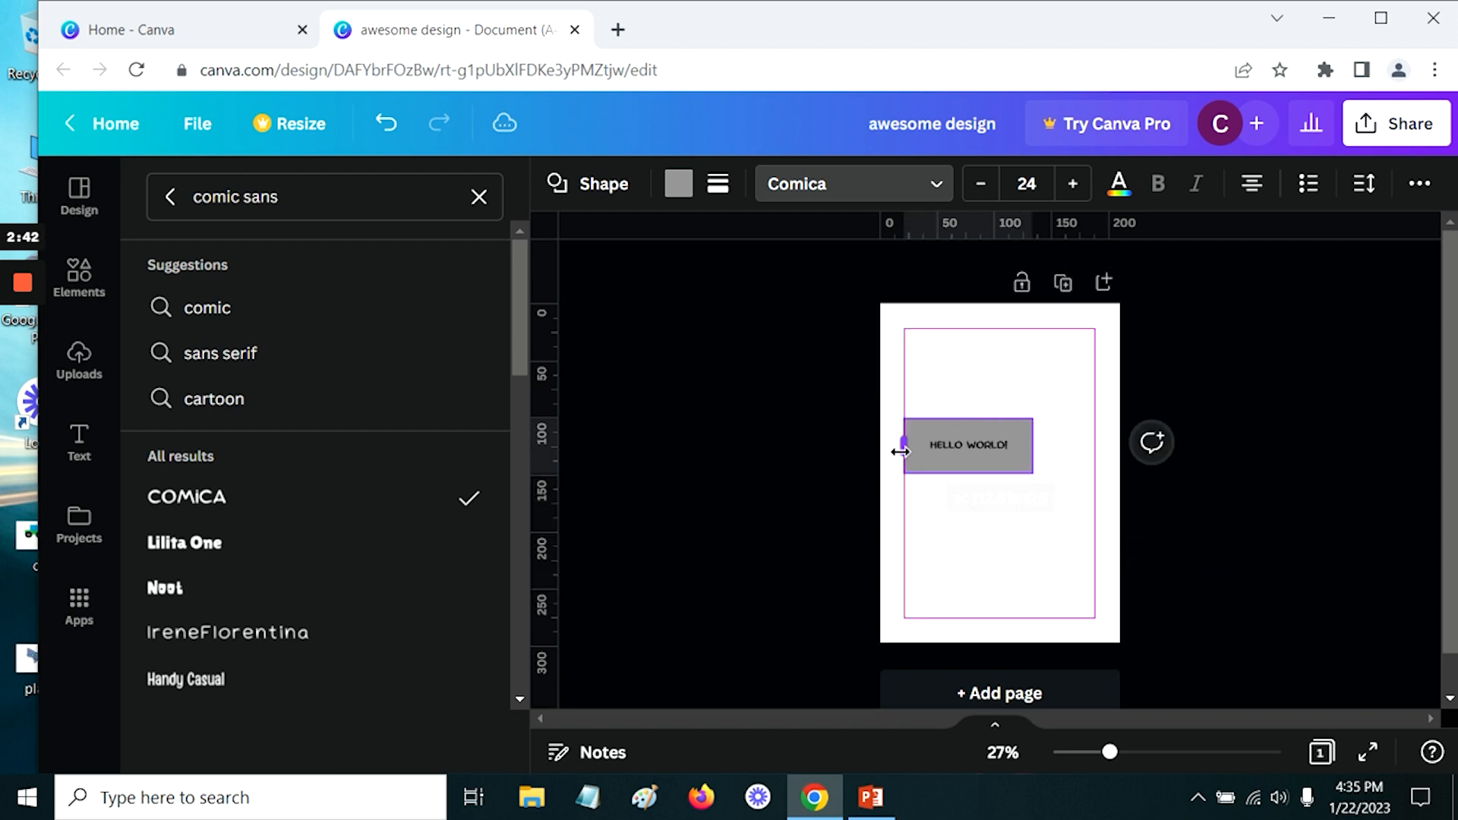
pyautogui.moveTo(901, 451); pyautogui.dragTo(1001, 415)
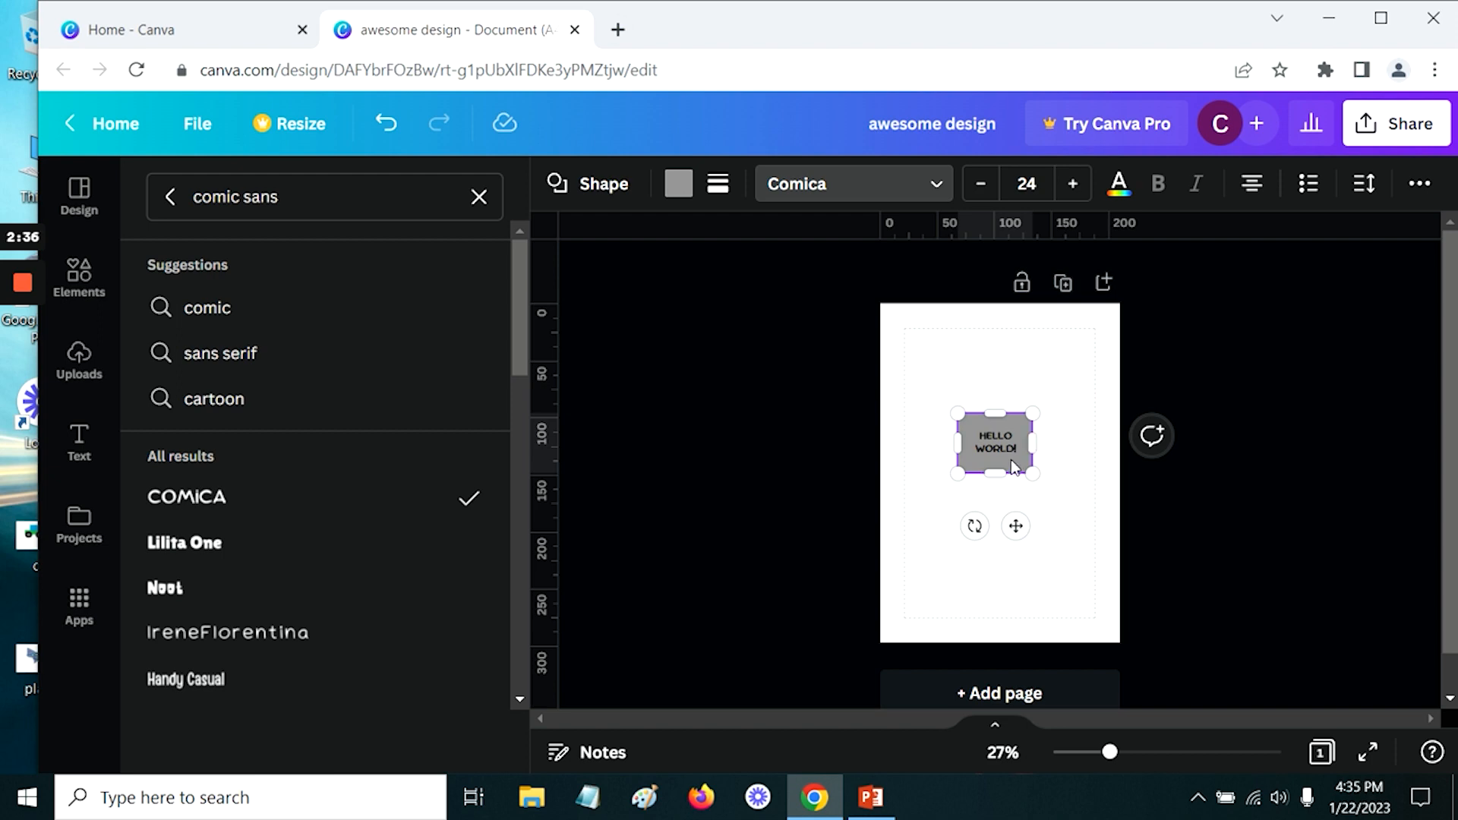
pyautogui.moveTo(1014, 456)
pyautogui.mouseDown()
pyautogui.moveTo(1032, 534)
pyautogui.moveTo(982, 434)
pyautogui.moveTo(1025, 454)
pyautogui.mouseUp()
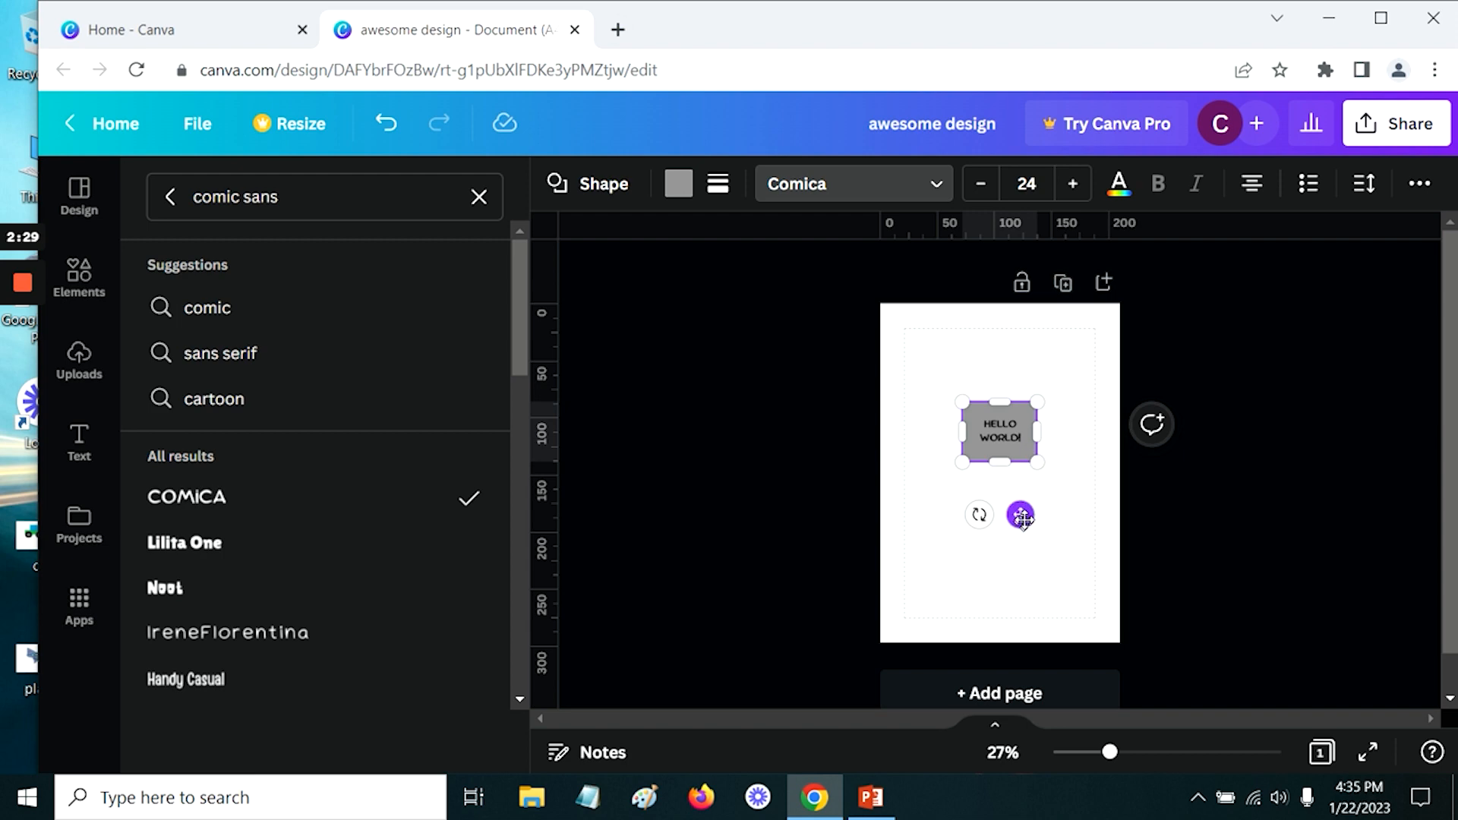
pyautogui.moveTo(1022, 515); pyautogui.dragTo(971, 491)
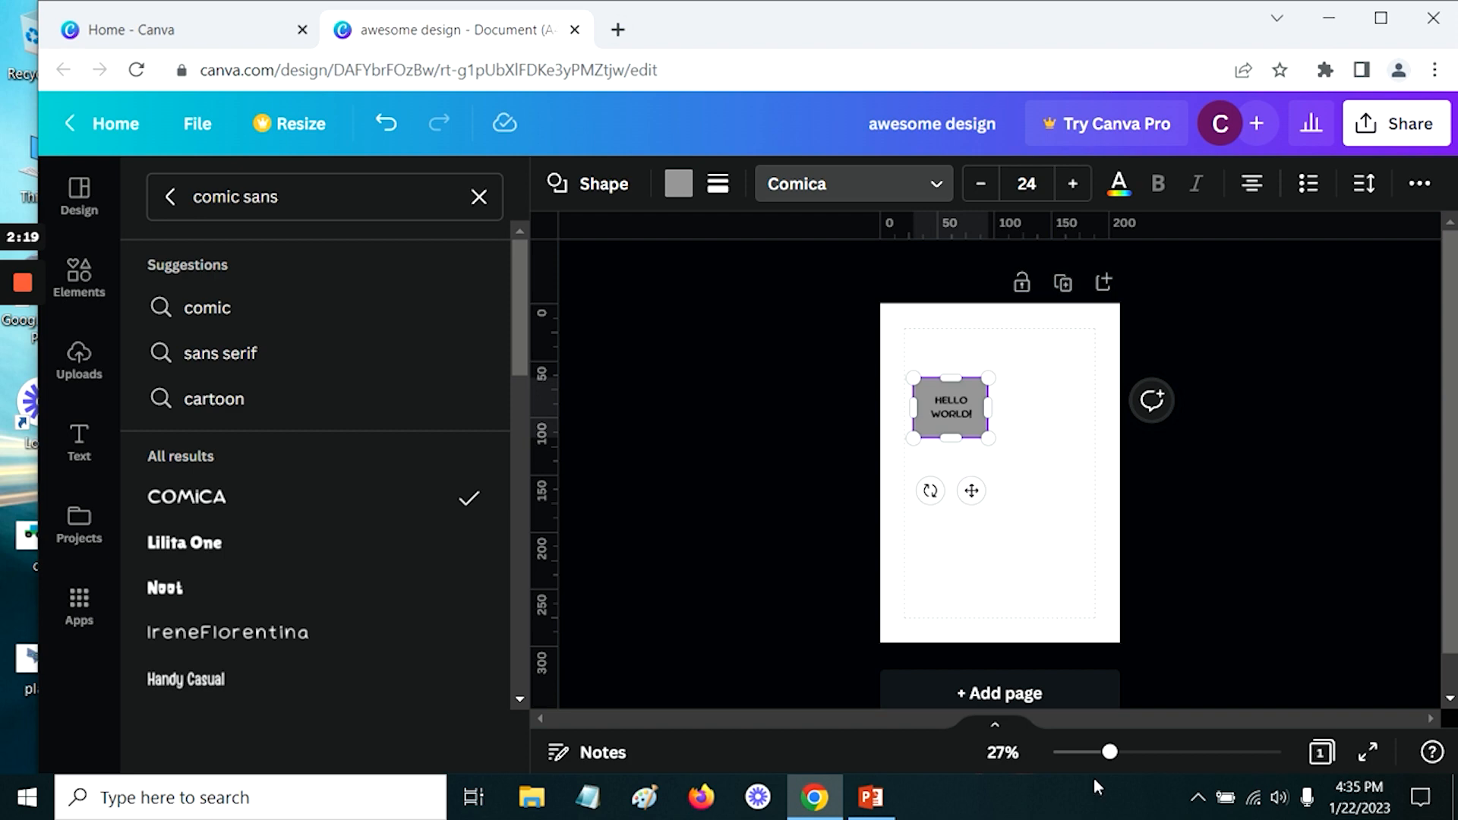
# Step: Rotate the "Hello world!" rectangle slightly counterclockwise and change its shape to an upright triangle
pyautogui.moveTo(1111, 756); pyautogui.dragTo(1154, 753)
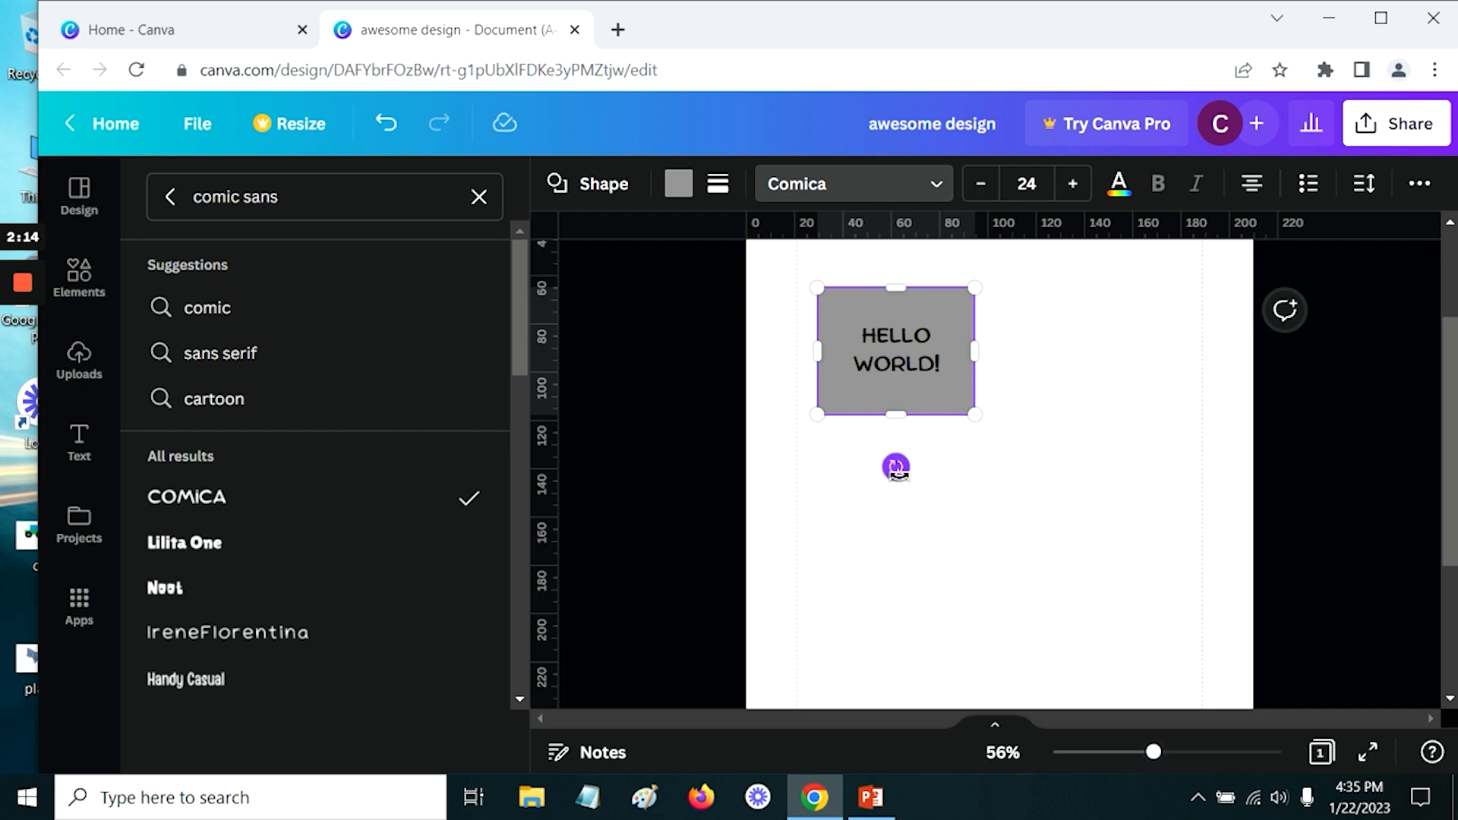
pyautogui.moveTo(888, 469); pyautogui.dragTo(879, 513)
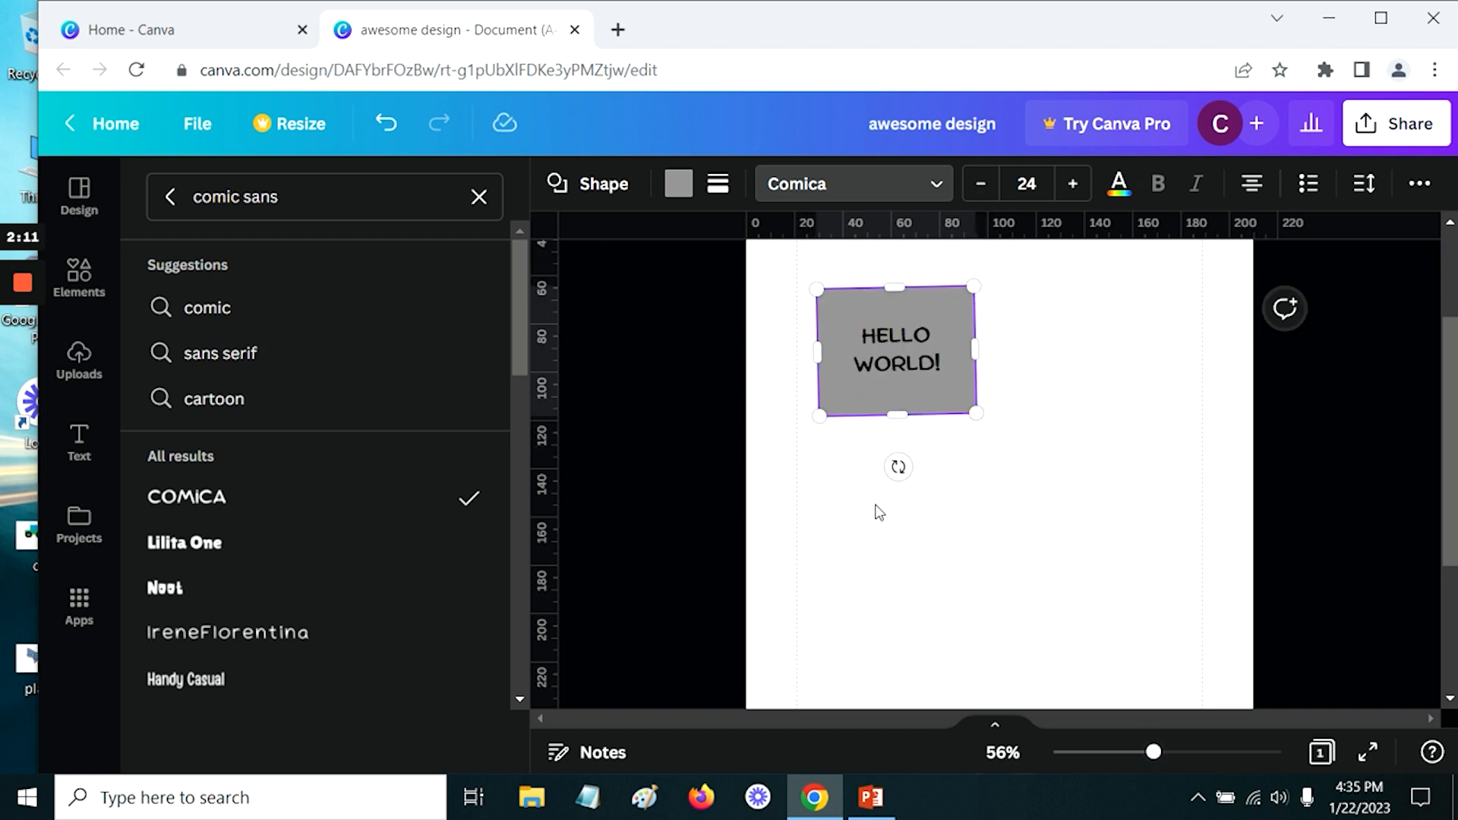
pyautogui.click(604, 196)
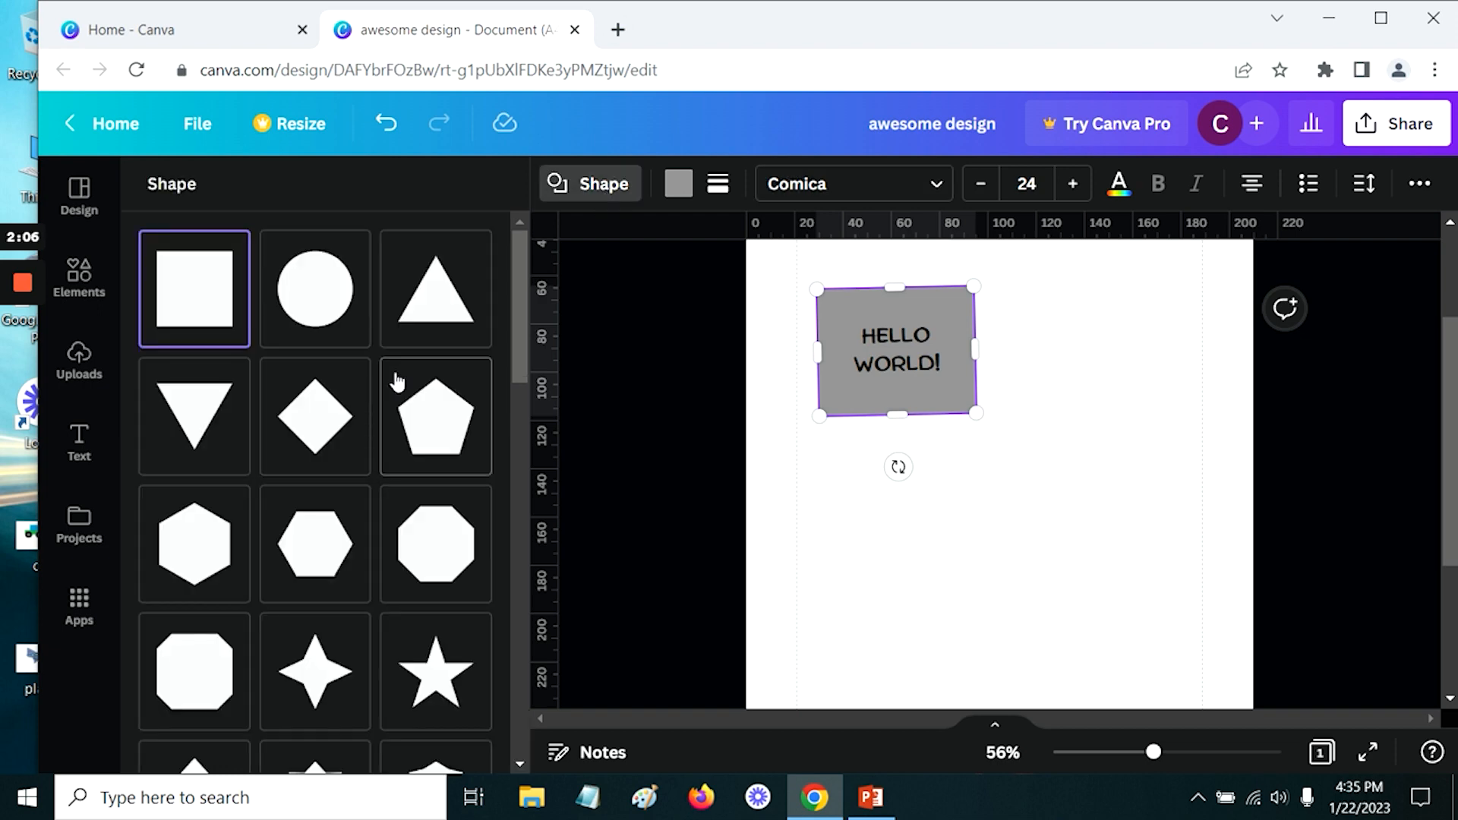
pyautogui.click(417, 313)
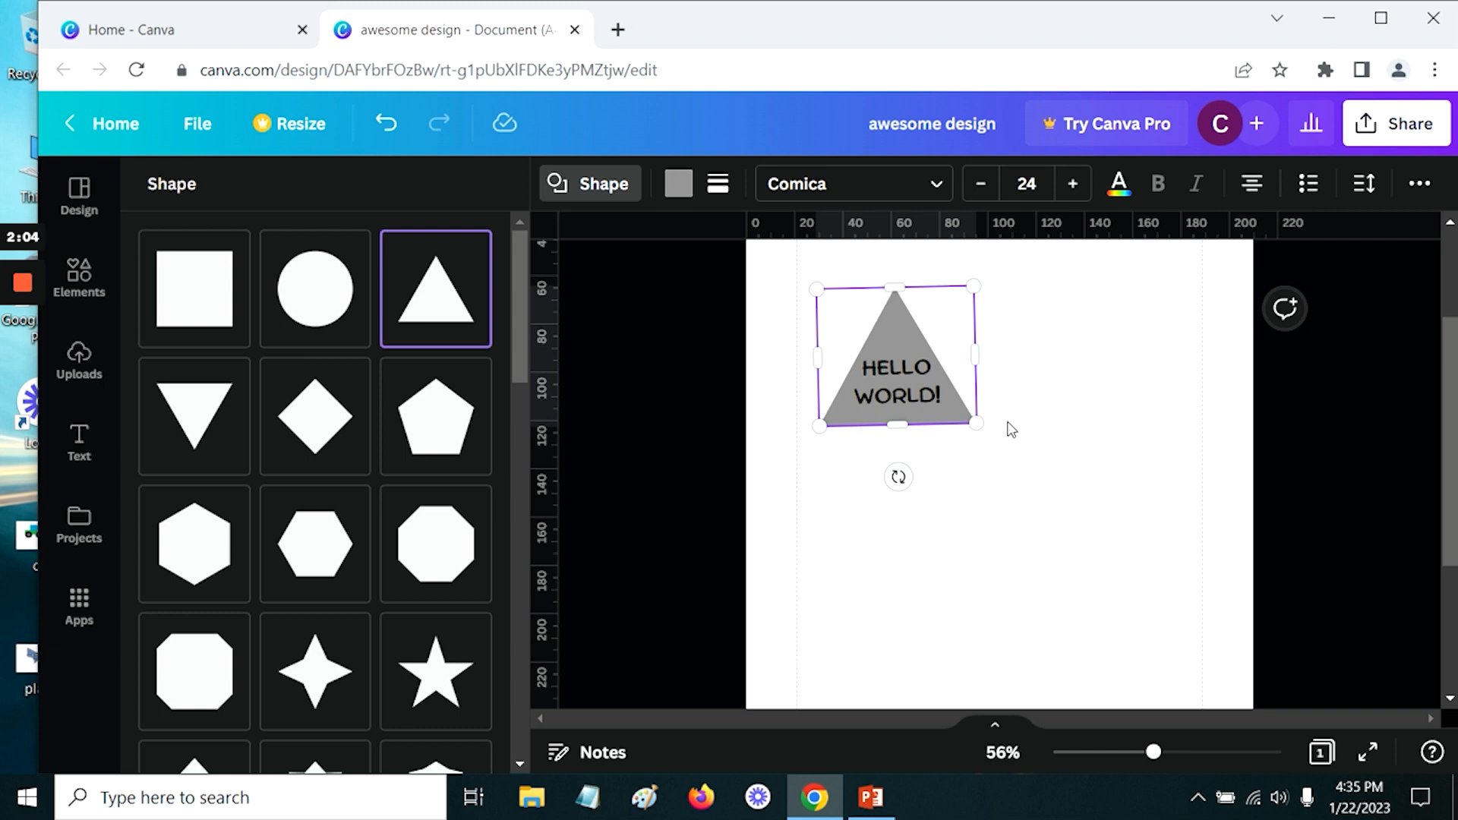
# Step: View the triangle's fill colour options and give it a solid border with a weight of 17
pyautogui.click(679, 188)
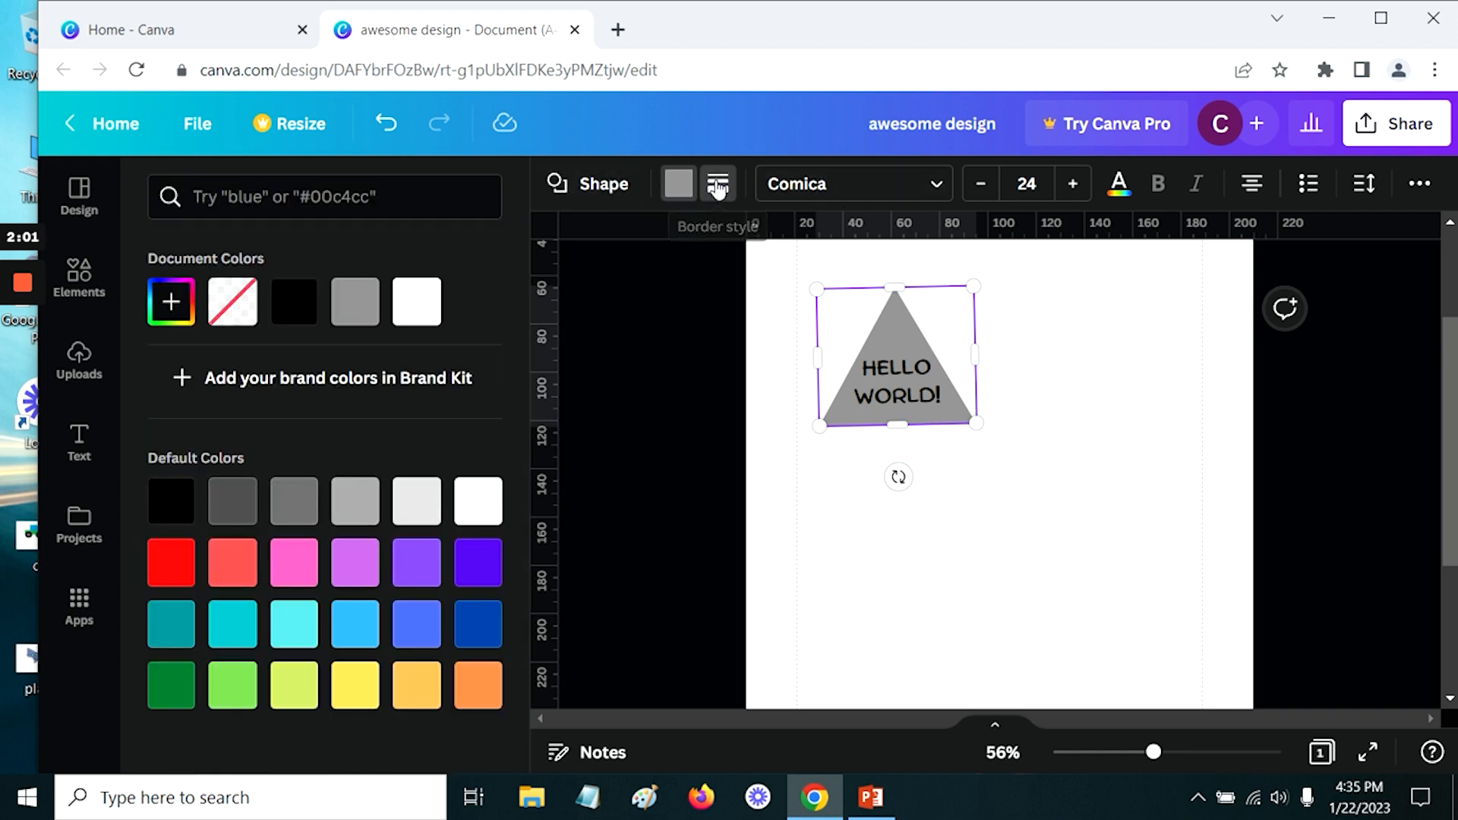
pyautogui.click(718, 186)
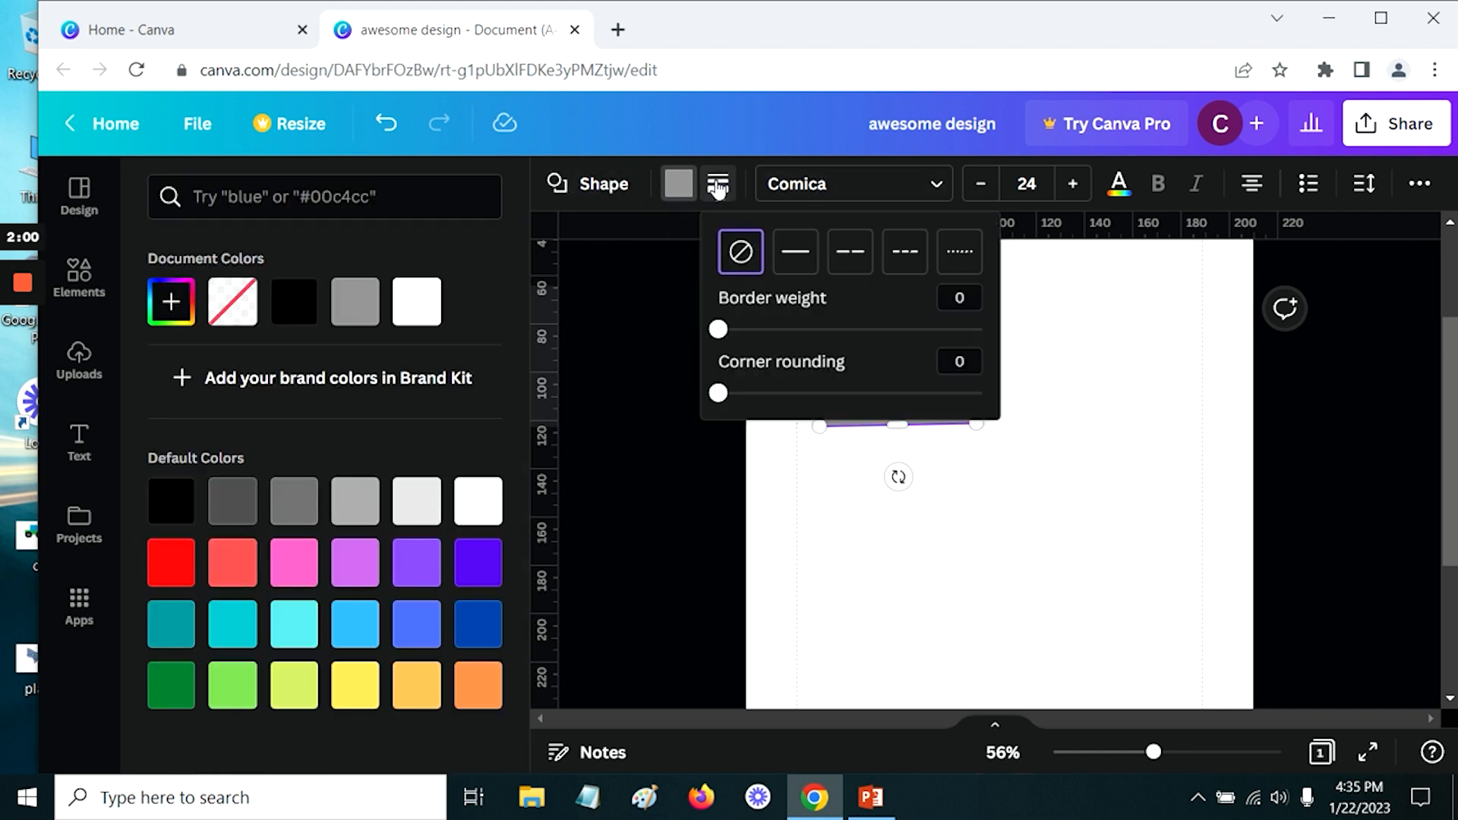
pyautogui.click(796, 253)
pyautogui.moveTo(732, 329); pyautogui.dragTo(763, 329)
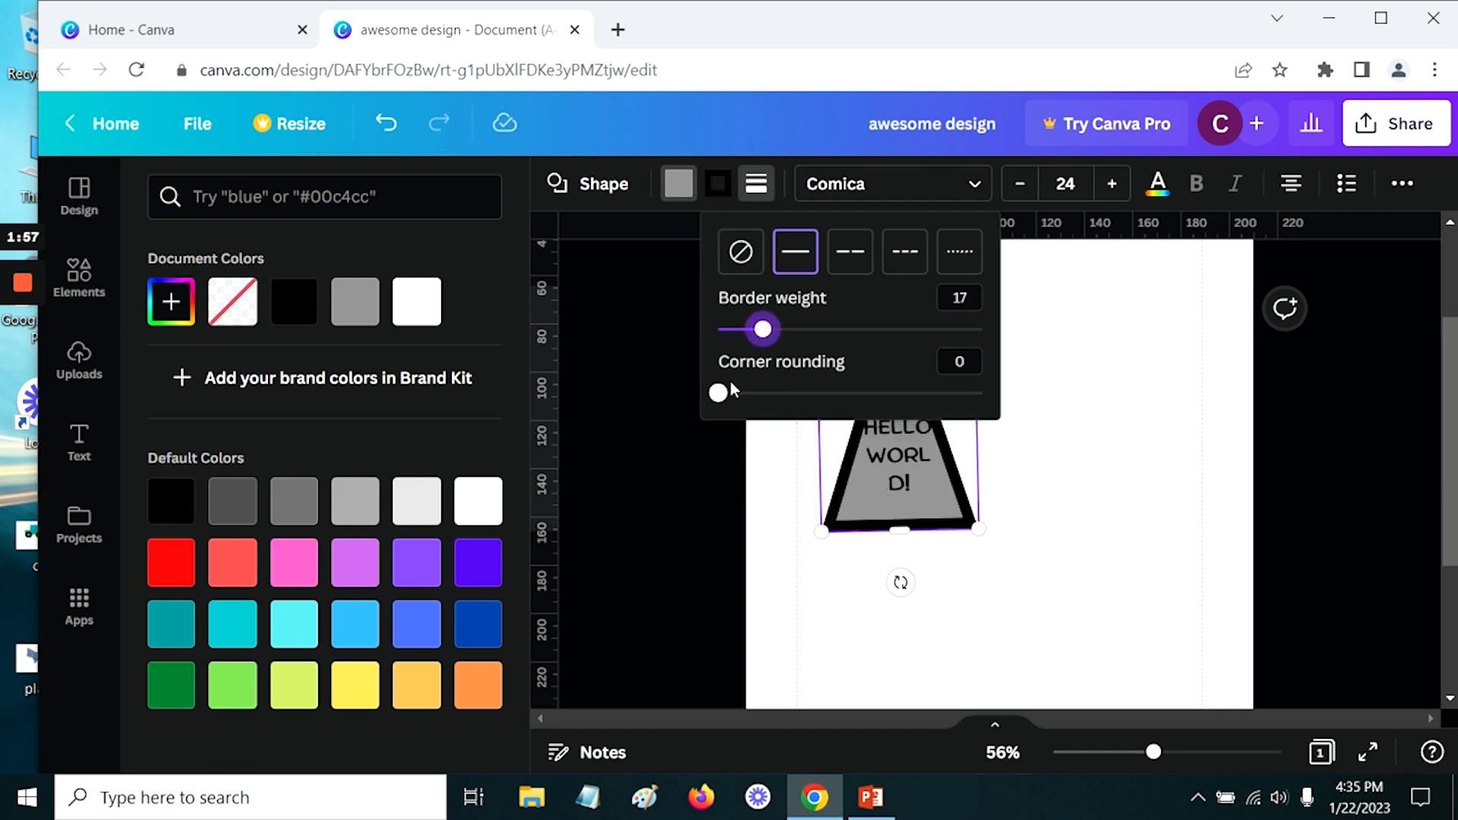
# Step: Round the corners of the triangle's border and change its "Hello world!" text colour to pink
pyautogui.moveTo(717, 393); pyautogui.dragTo(816, 395)
pyautogui.click(1044, 344)
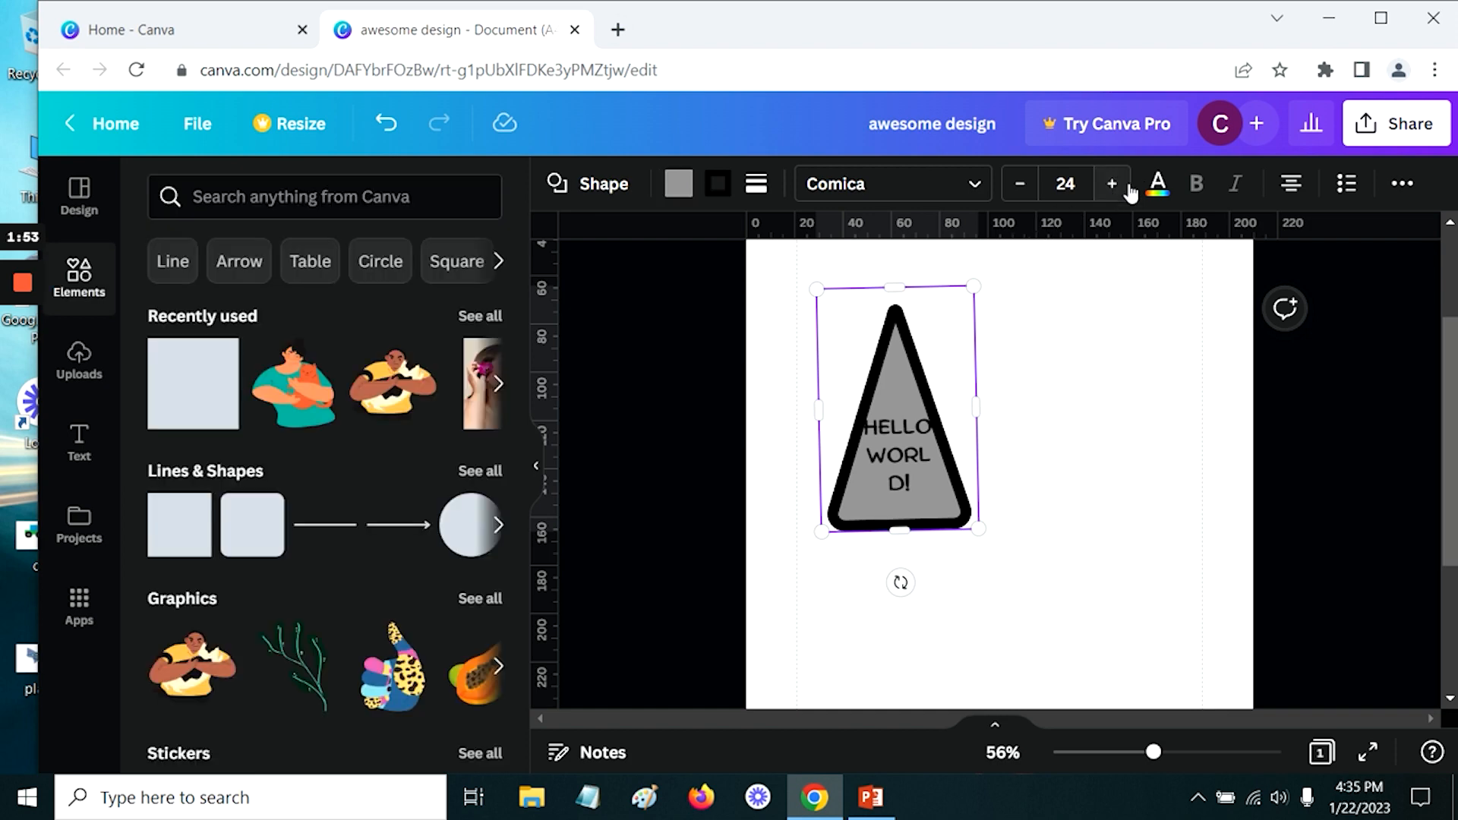
pyautogui.click(1157, 183)
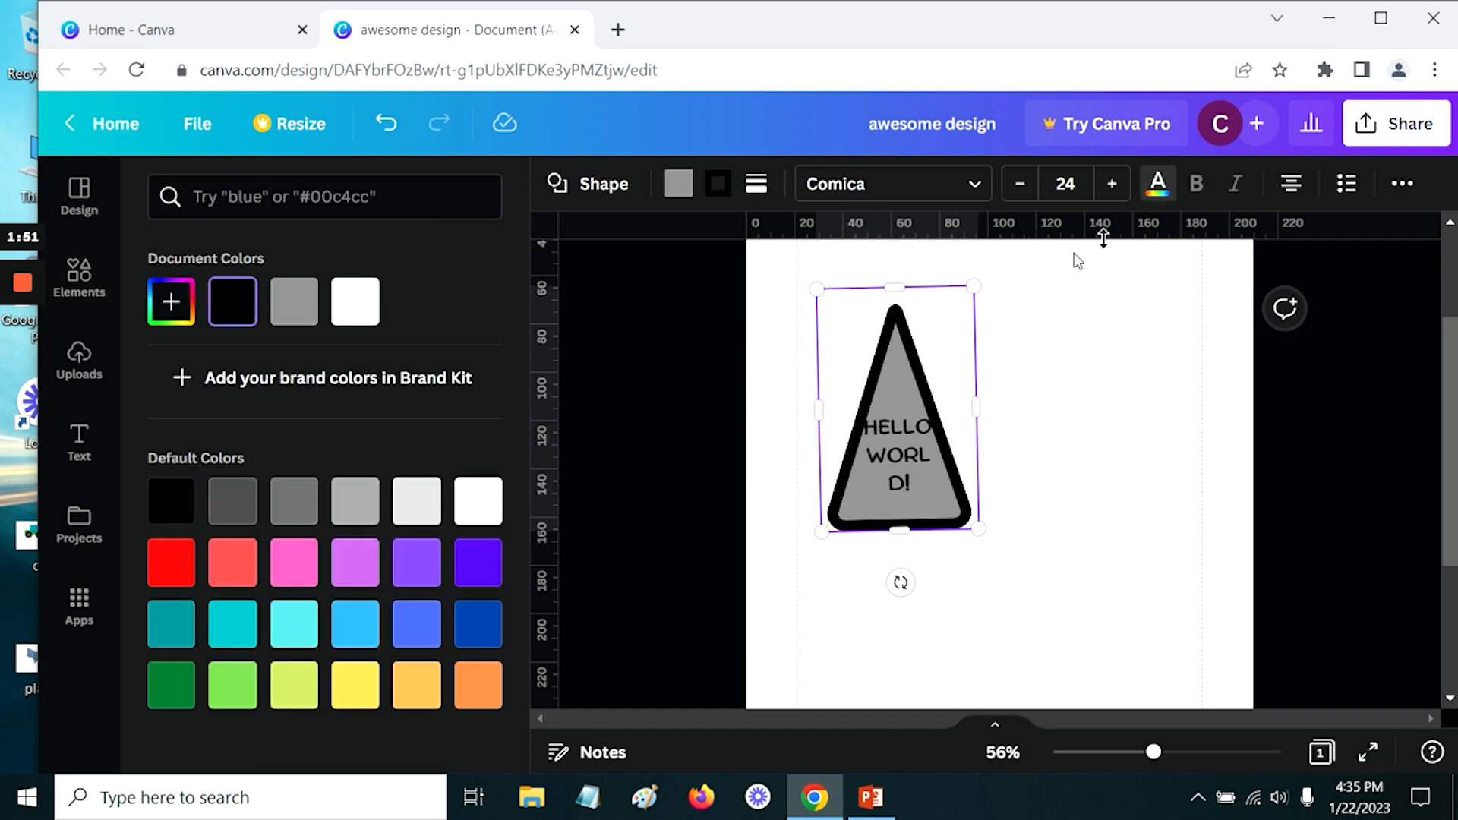
pyautogui.click(293, 579)
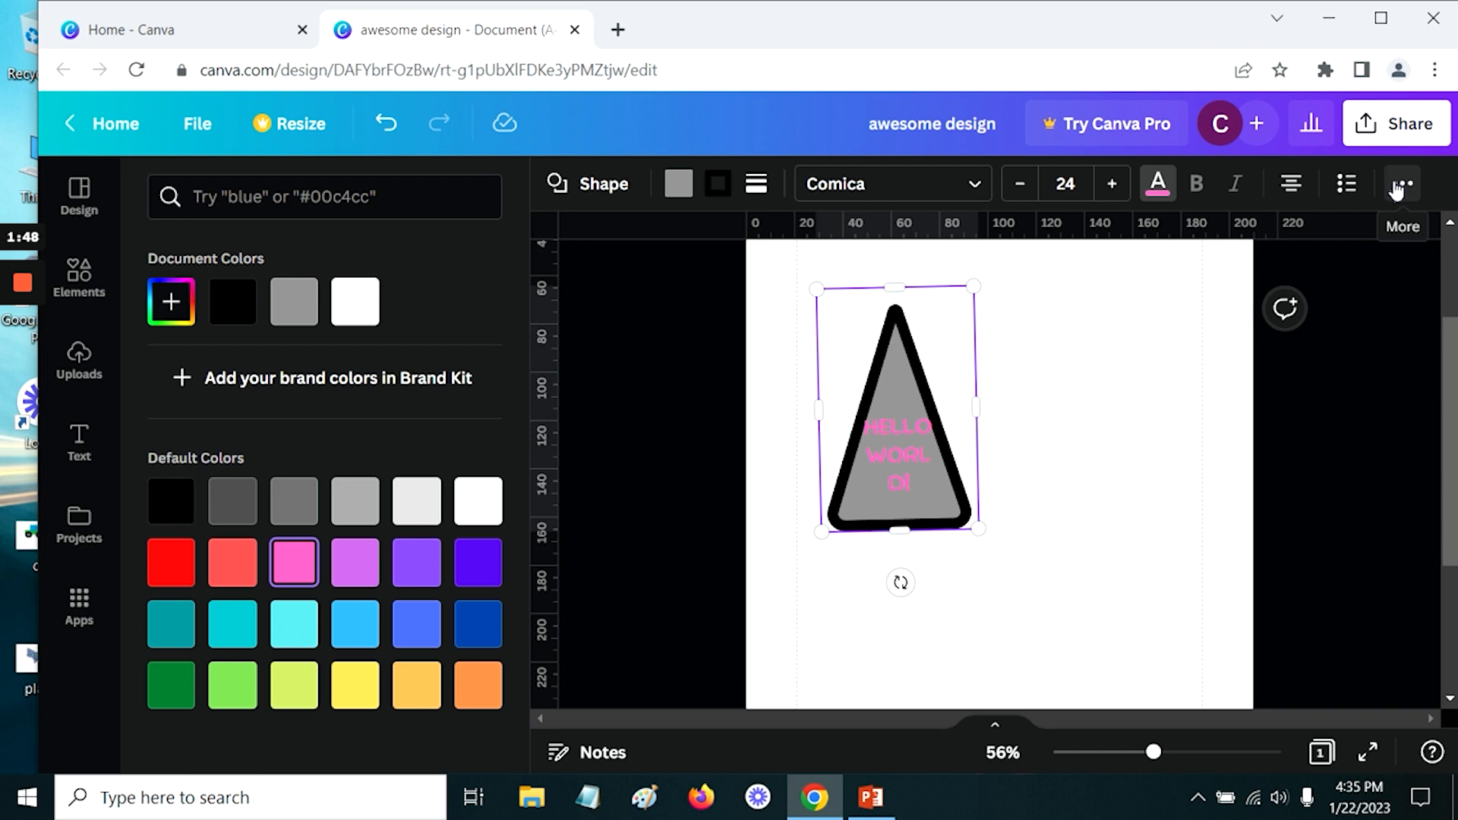
# Step: Align the triangle to the left edge of the page
pyautogui.click(1402, 188)
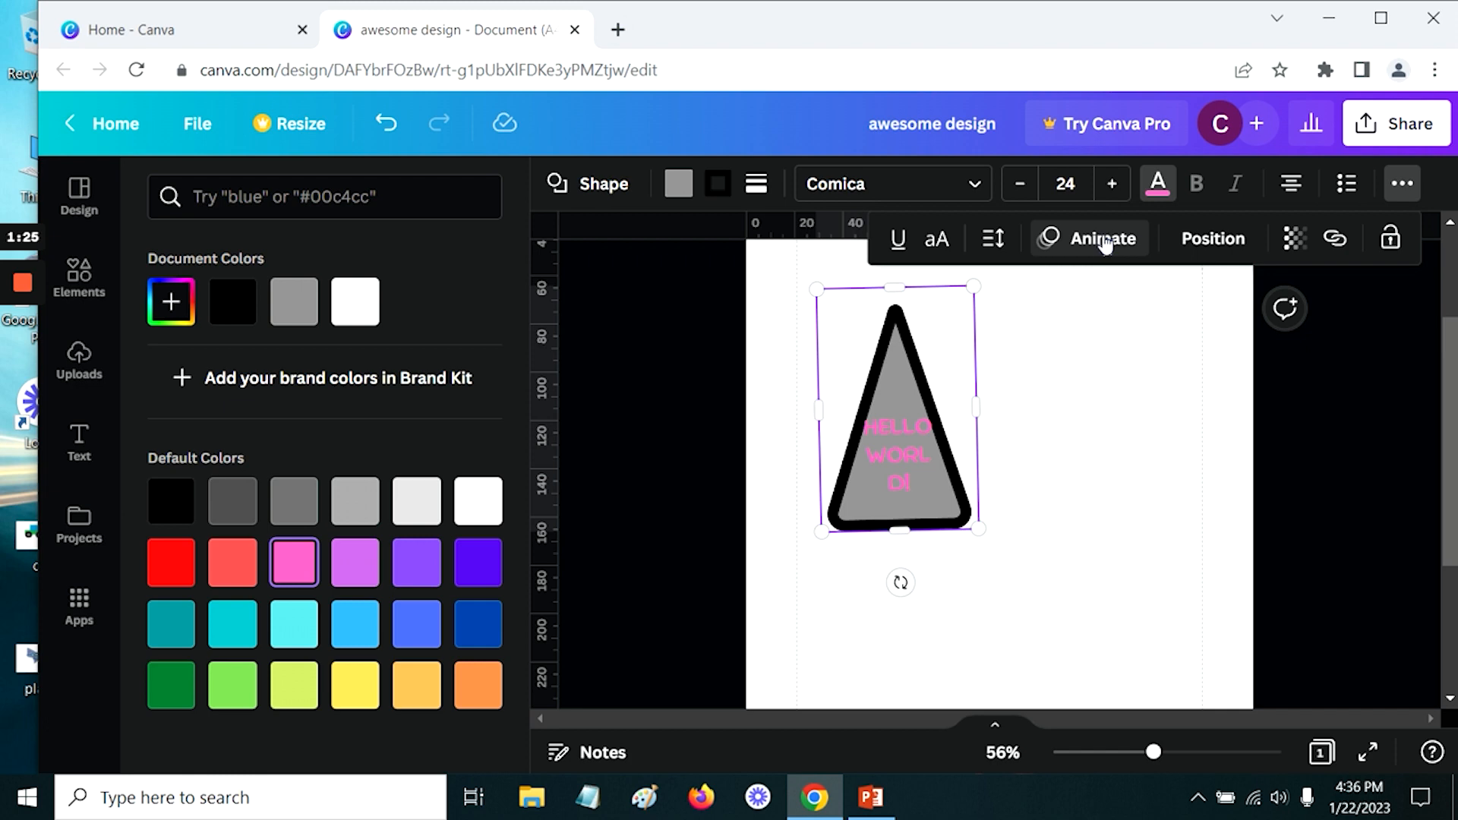
pyautogui.click(1215, 242)
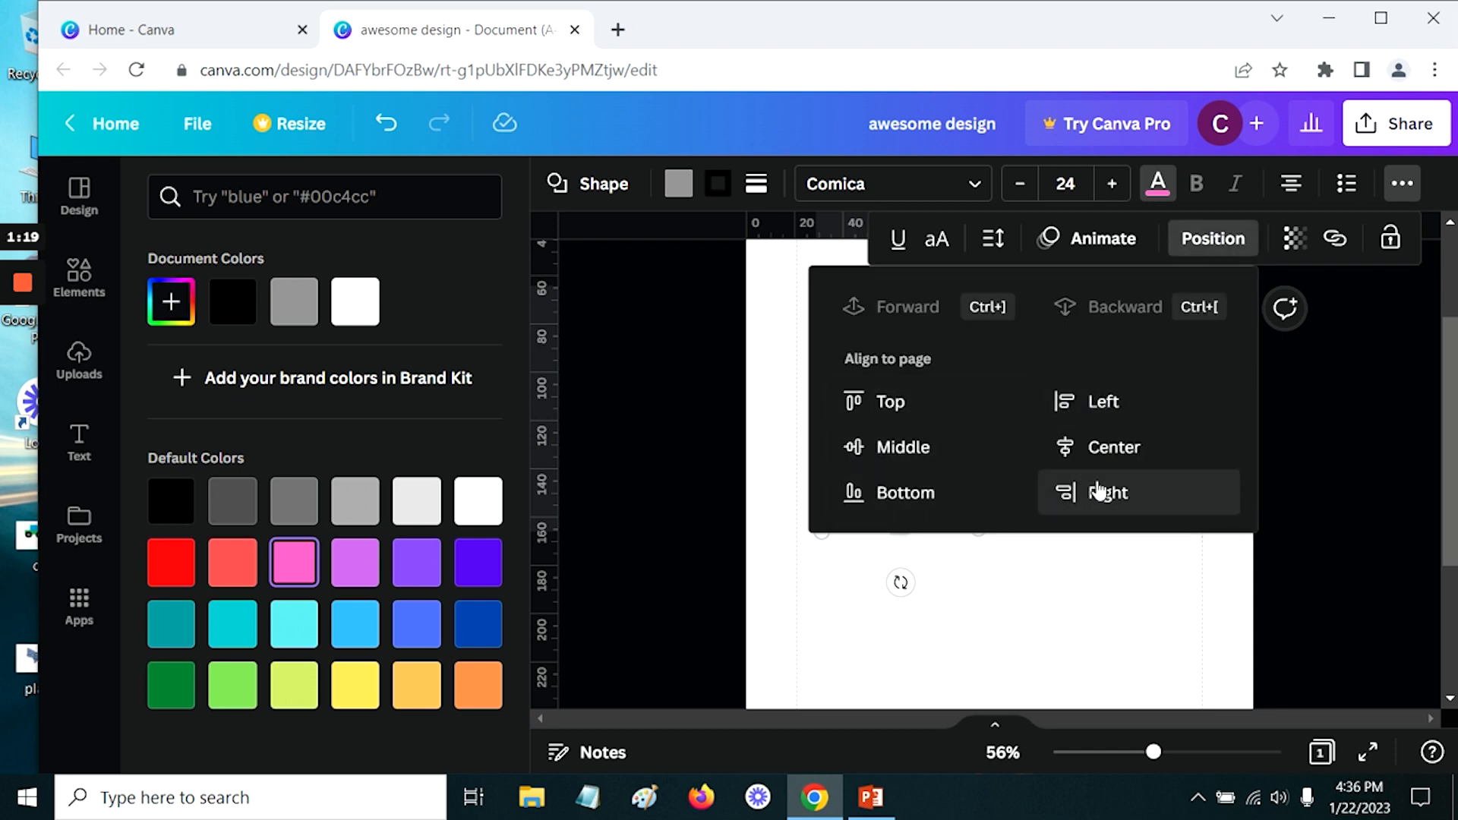
pyautogui.click(1103, 403)
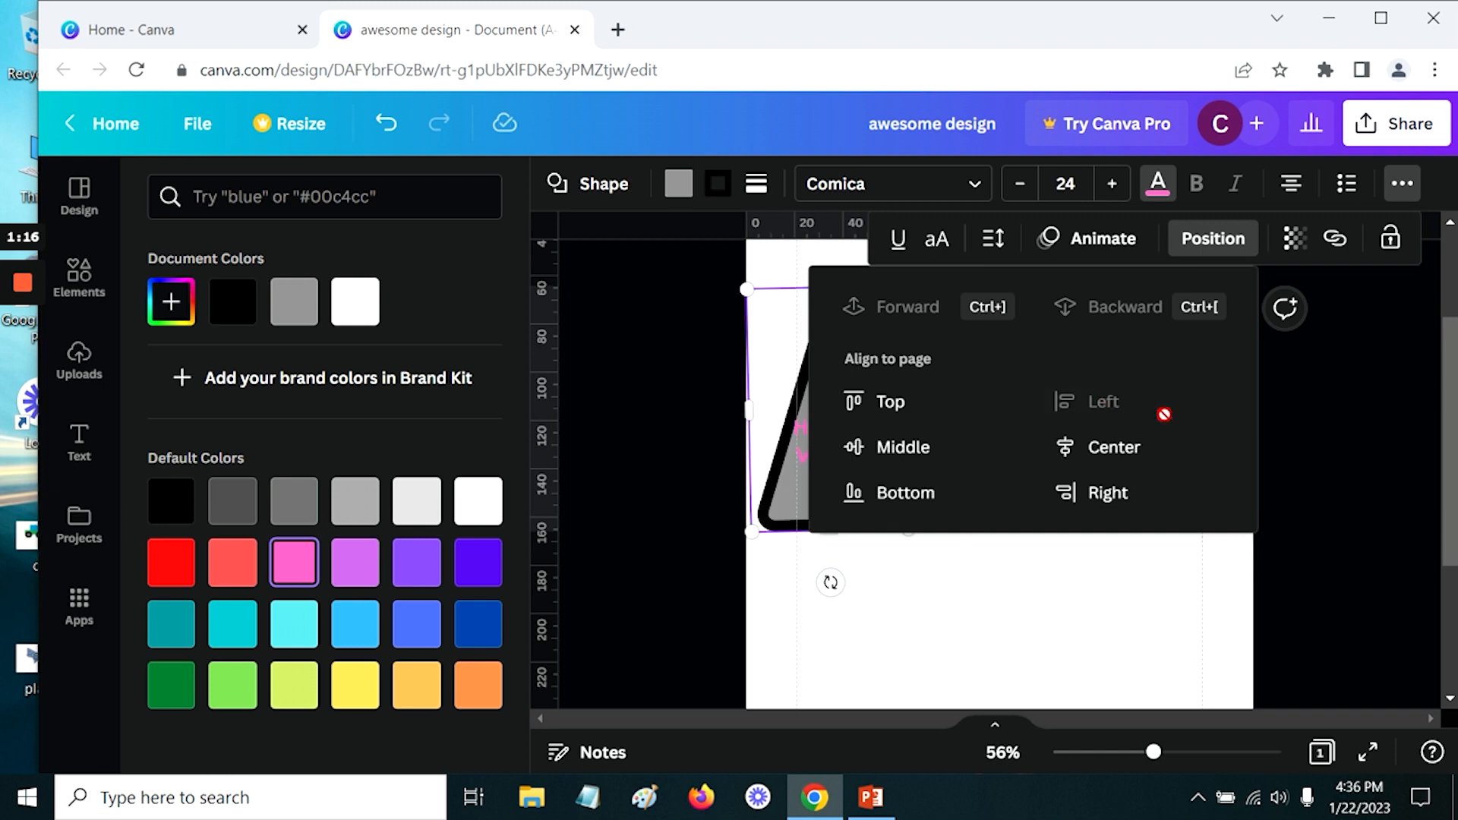
pyautogui.click(1344, 414)
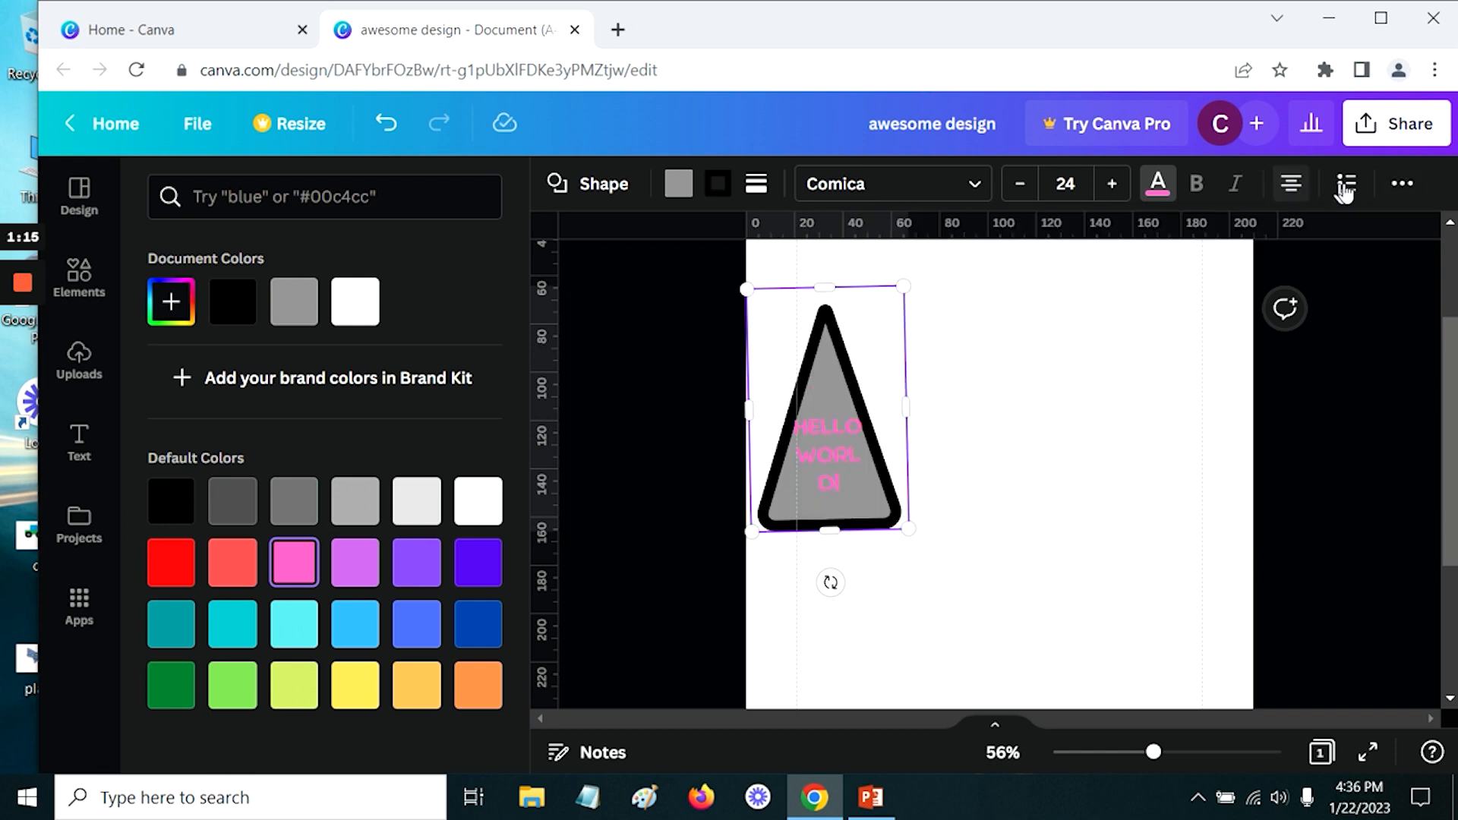
# Step: Set the triangle's transparency to 88 and move it off the right side of the page
pyautogui.click(1402, 183)
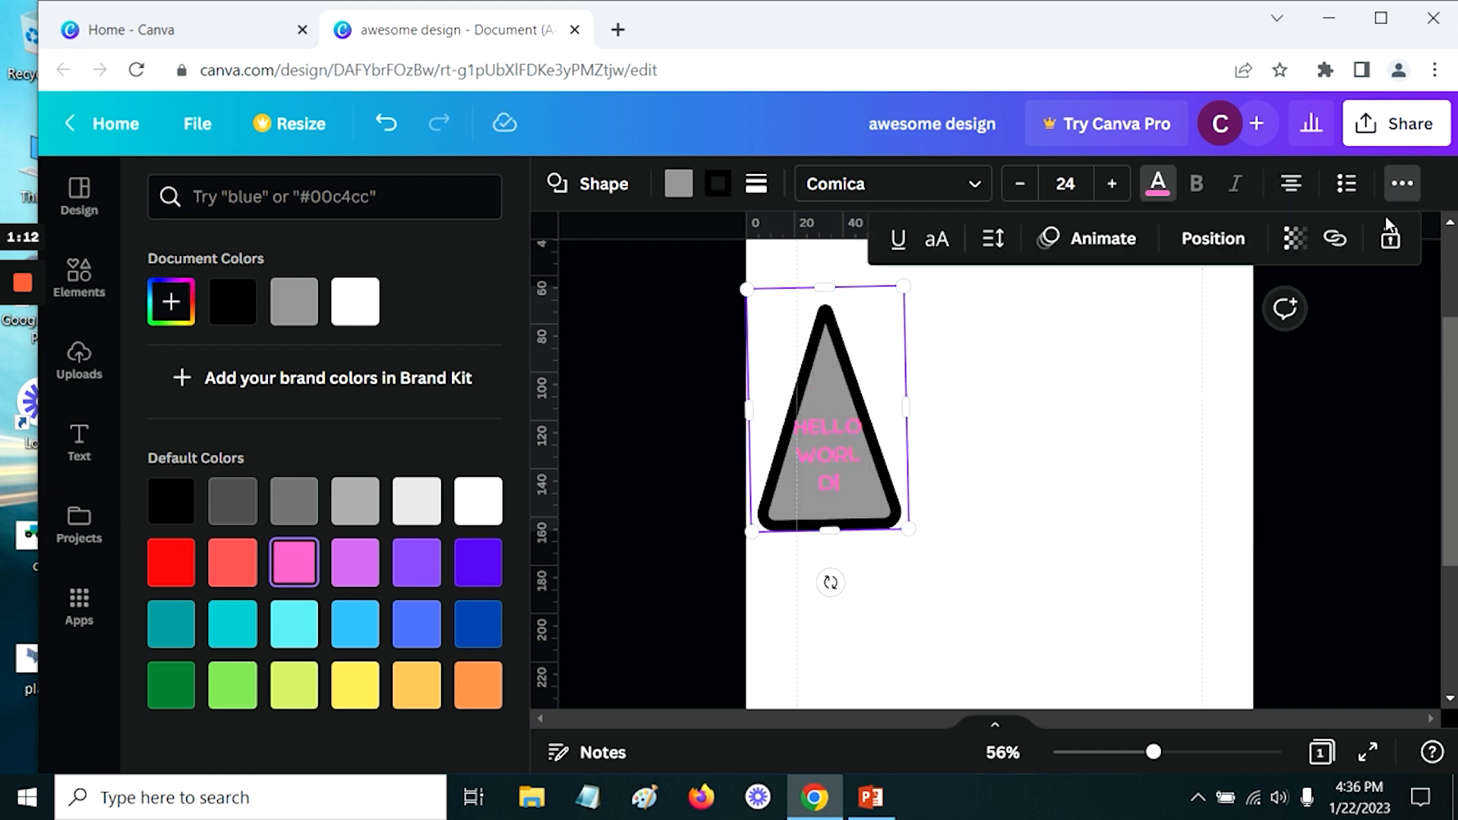
pyautogui.click(1293, 241)
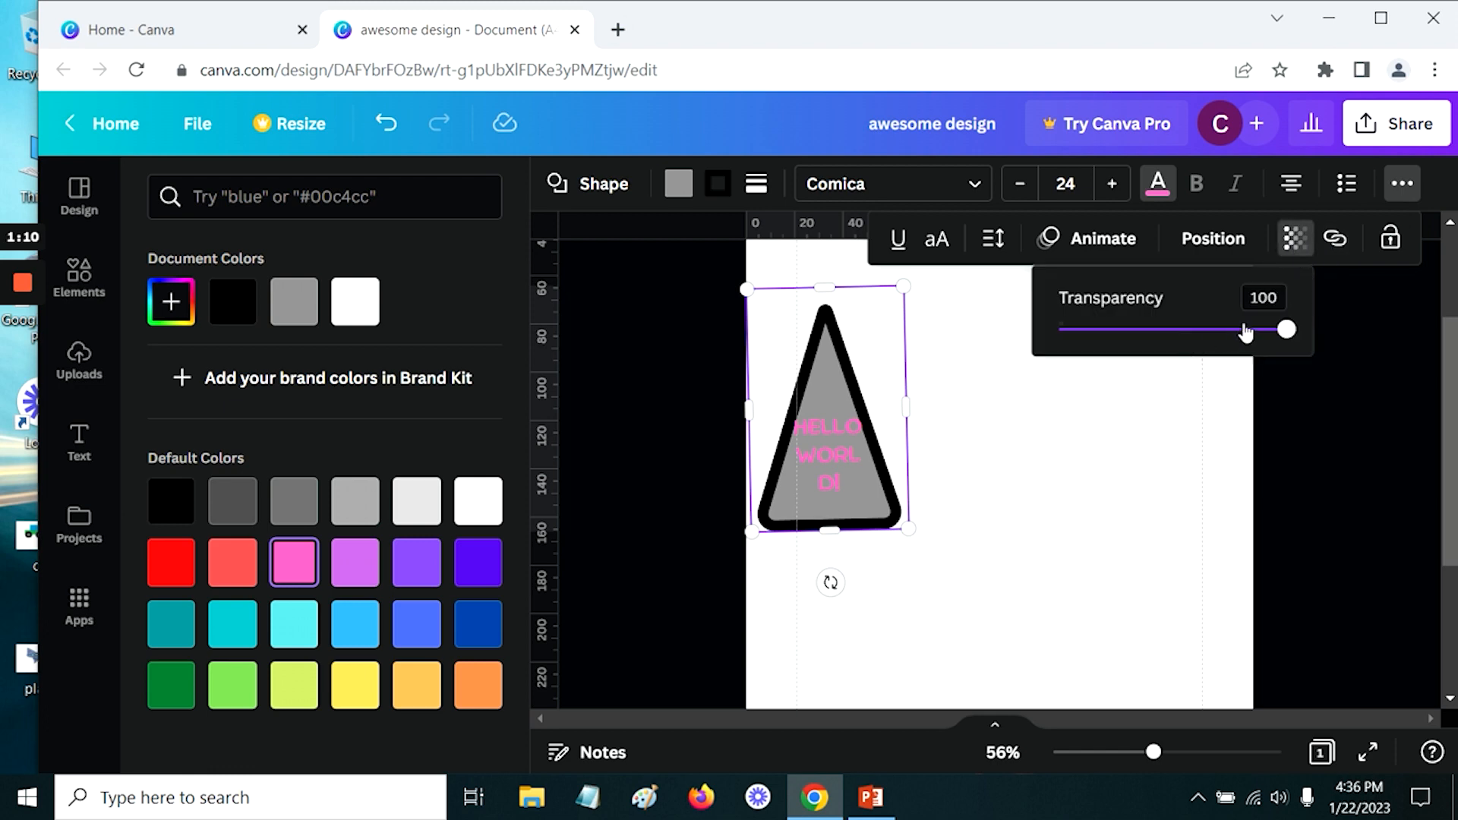
pyautogui.moveTo(1232, 333)
pyautogui.mouseDown()
pyautogui.moveTo(1159, 330)
pyautogui.moveTo(1259, 330)
pyautogui.mouseUp()
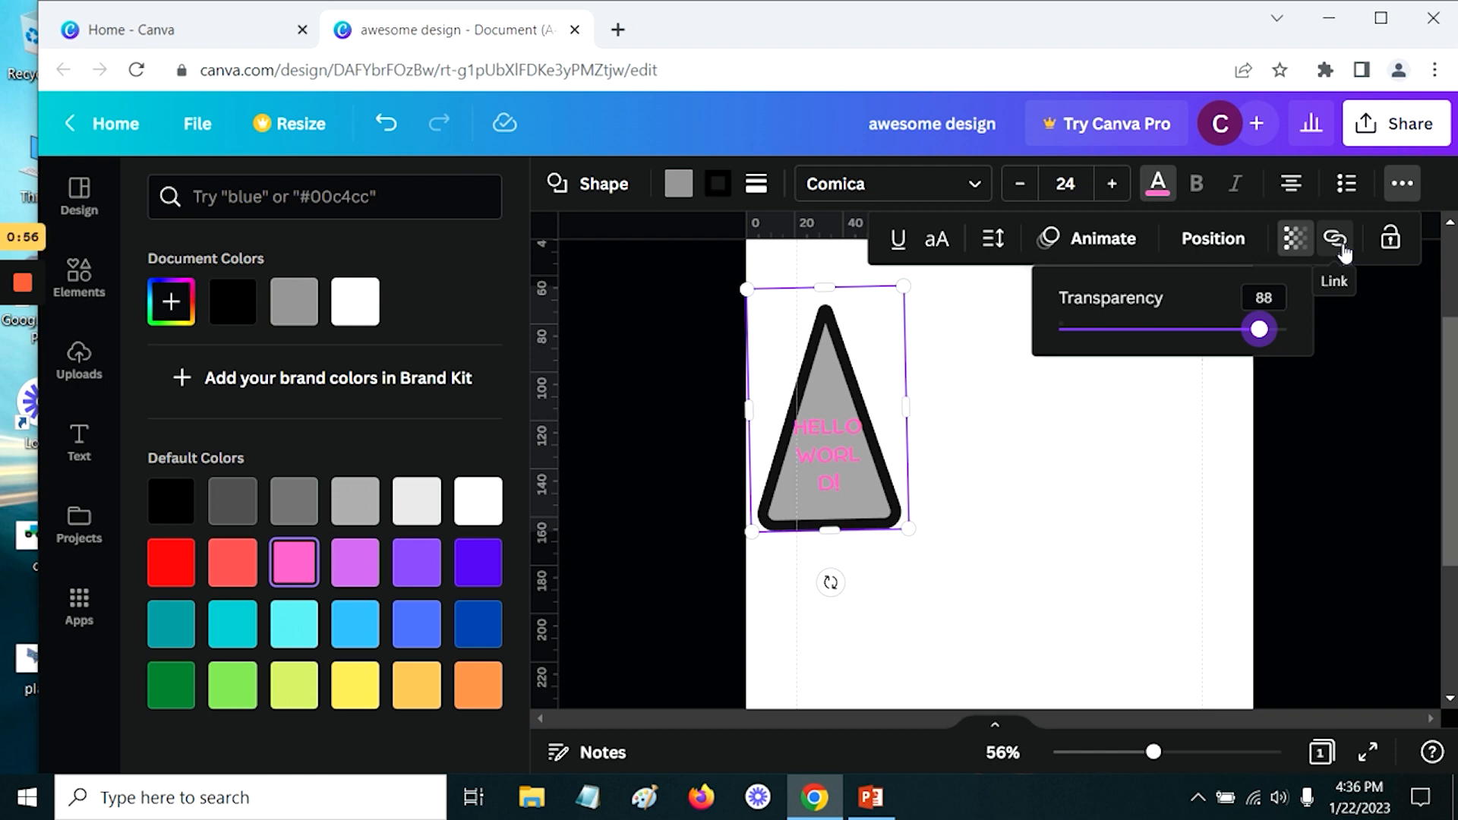
pyautogui.click(1044, 418)
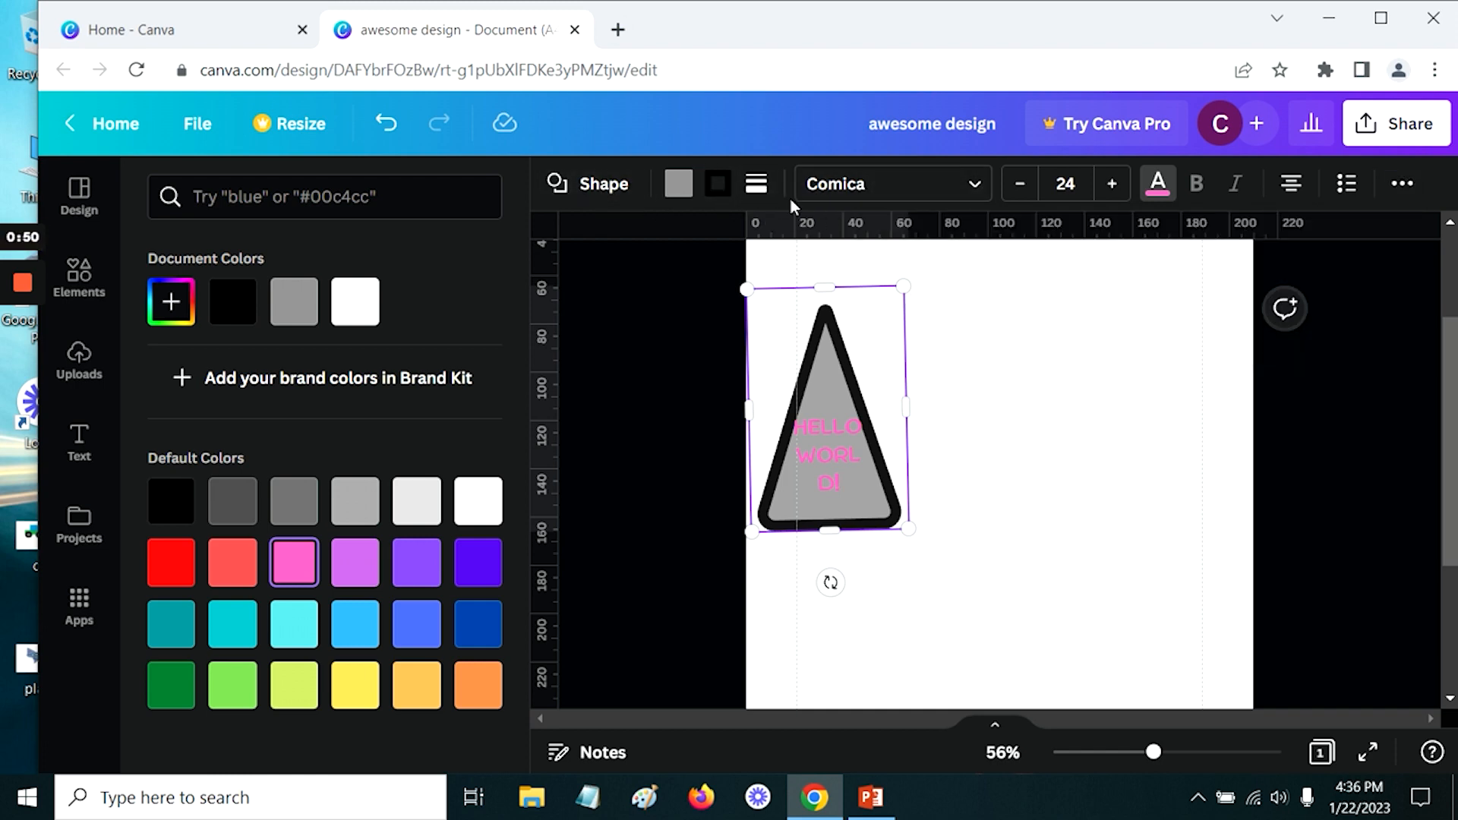
pyautogui.moveTo(842, 376); pyautogui.dragTo(1370, 394)
pyautogui.click(1373, 403)
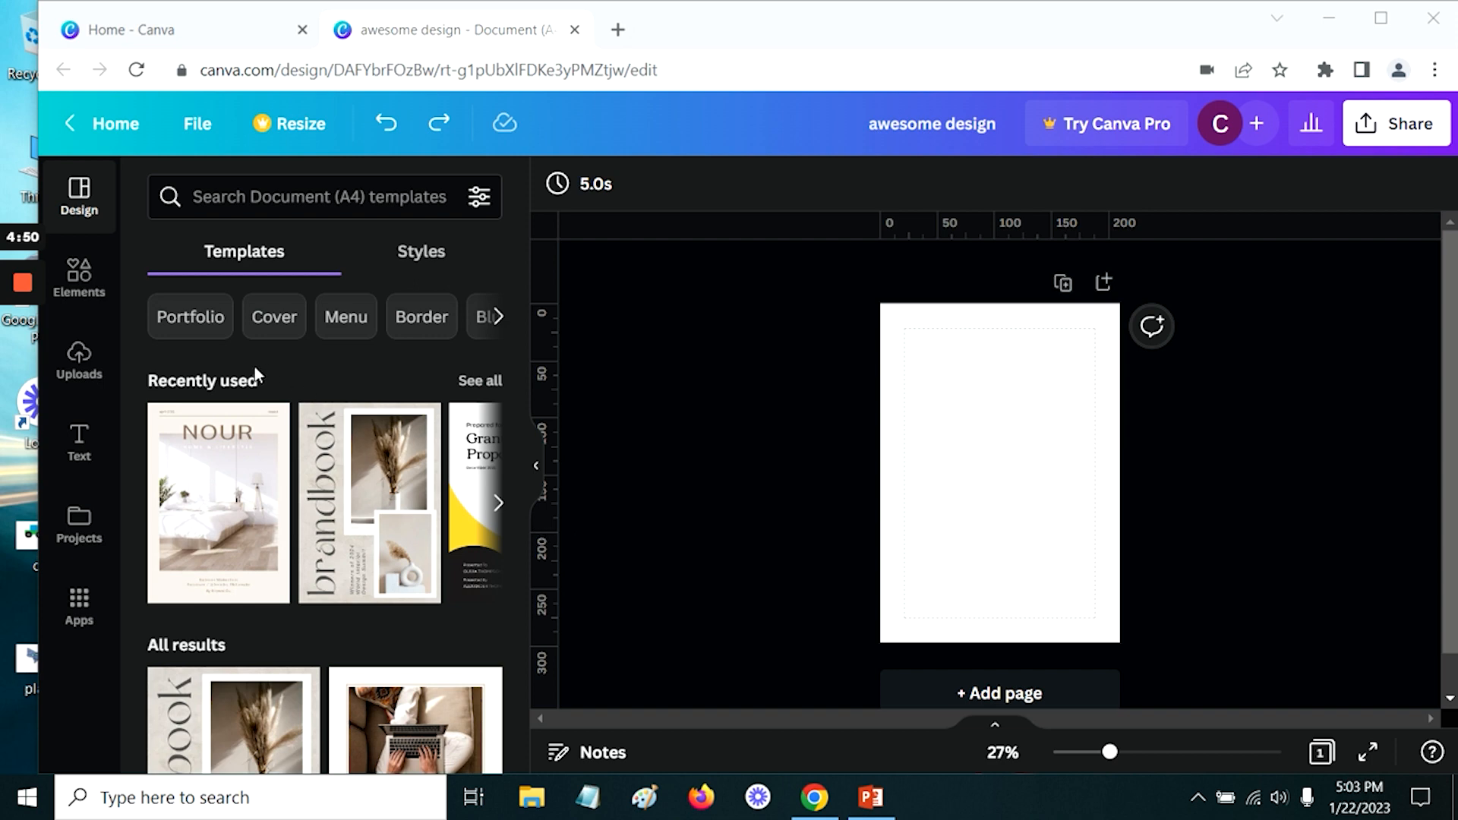
# Step: Add the abstract pink and orange photo with red streaks from the photo elements and set it as the page background
pyautogui.click(75, 275)
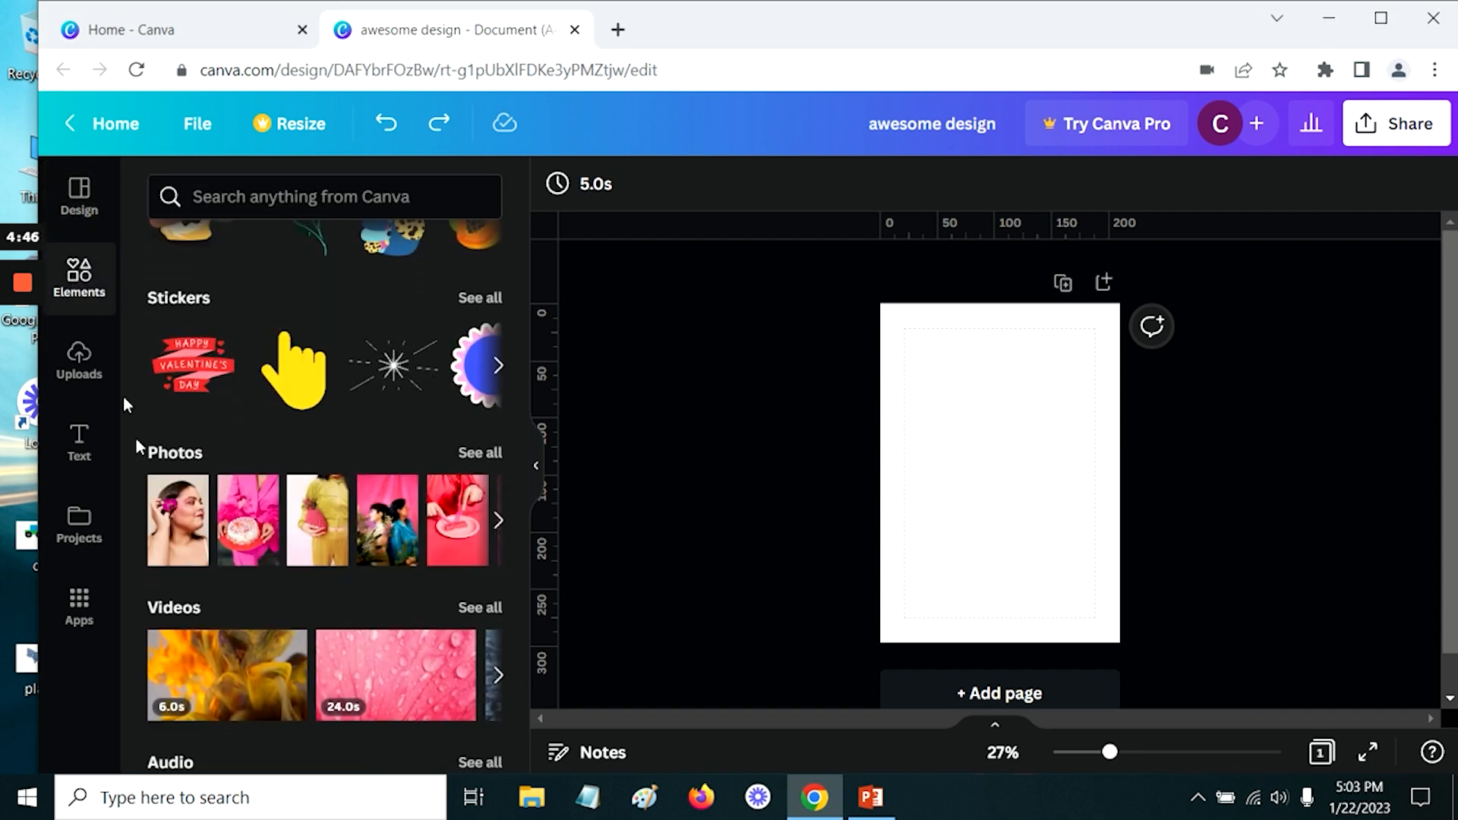
pyautogui.scroll(-3, 353, 474)
pyautogui.scroll(2, 365, 456)
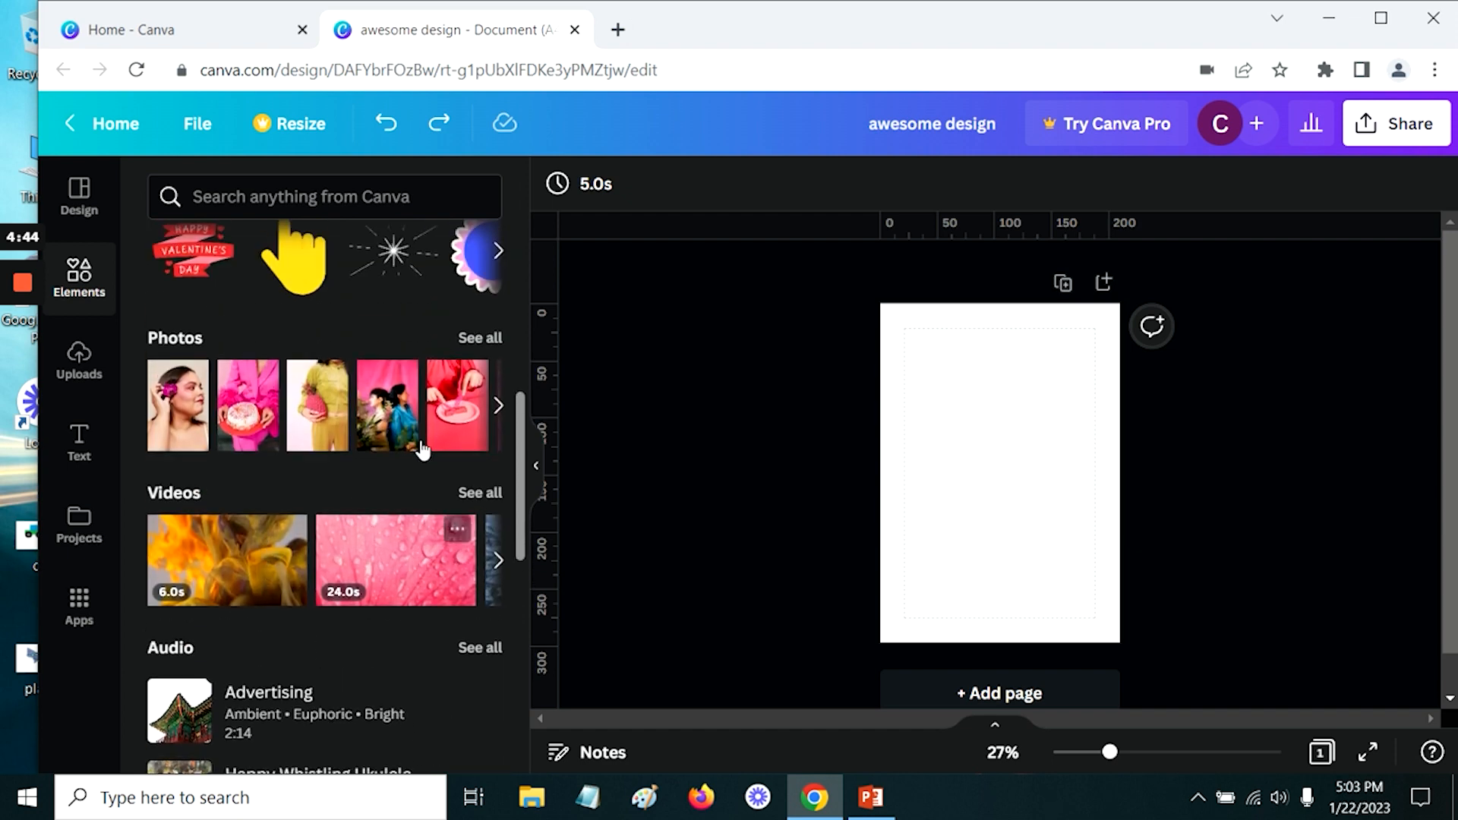
pyautogui.click(498, 406)
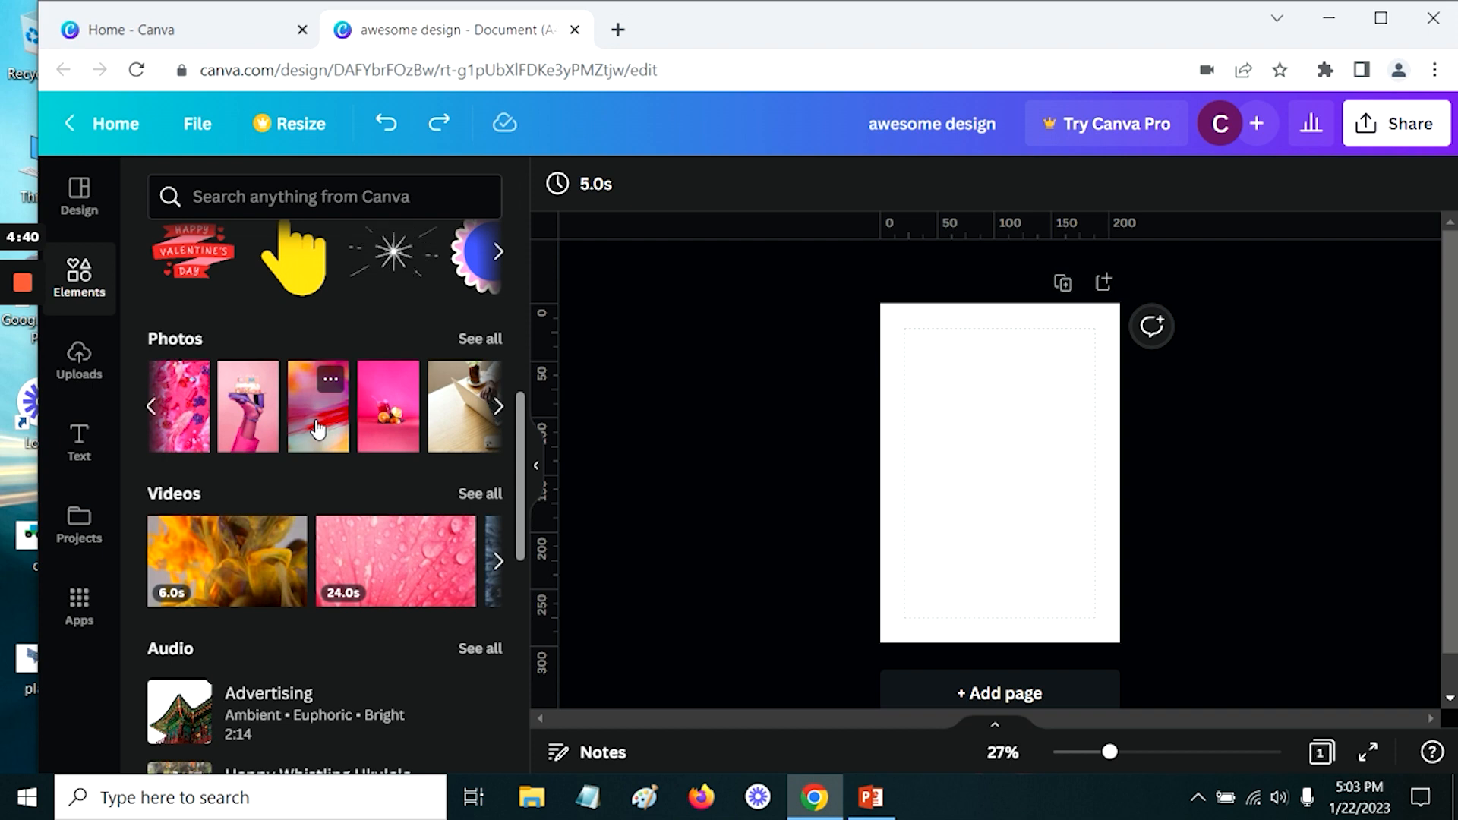
pyautogui.click(318, 425)
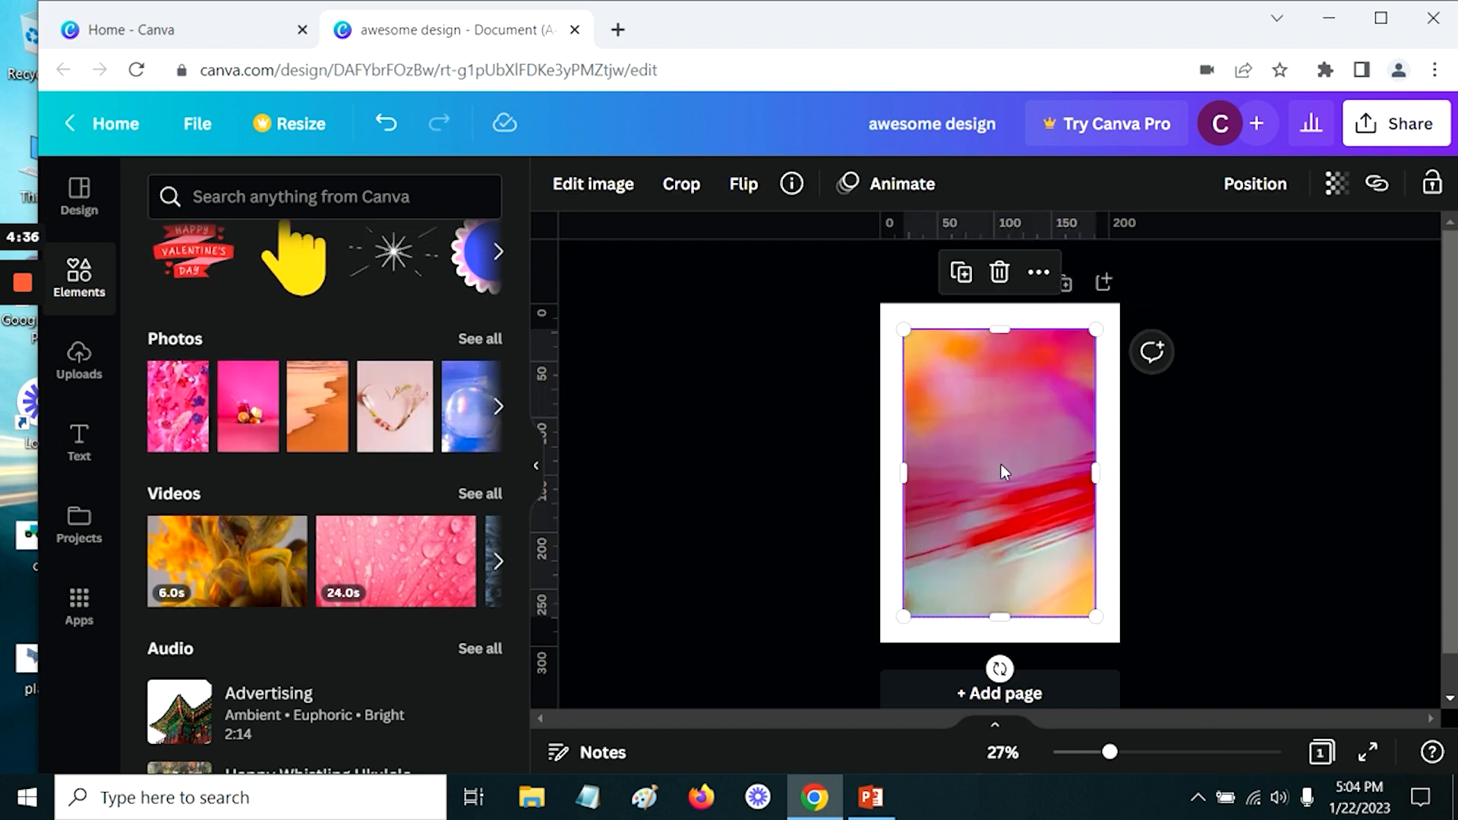
pyautogui.rightClick(978, 420)
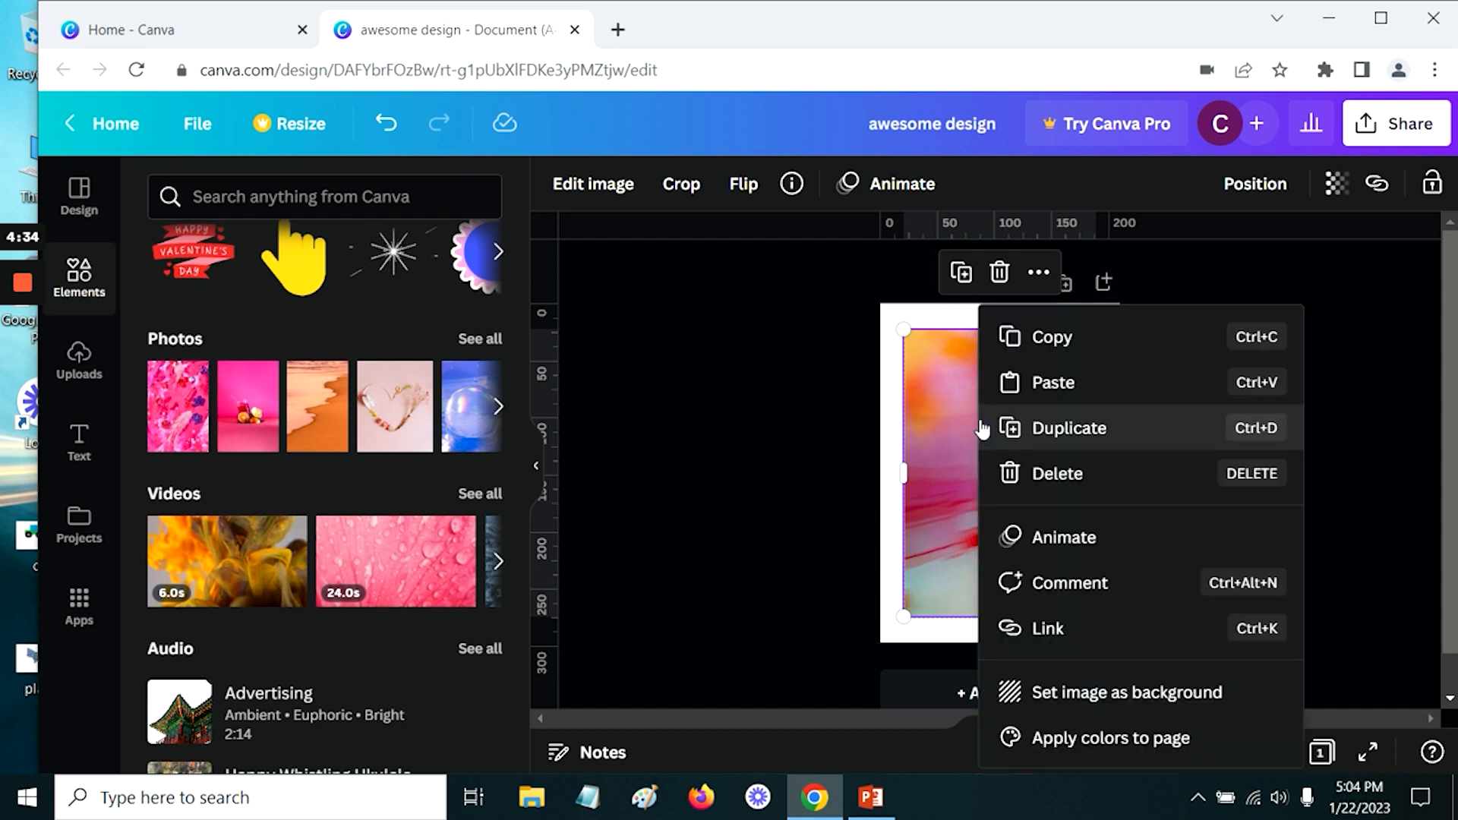
pyautogui.click(1107, 699)
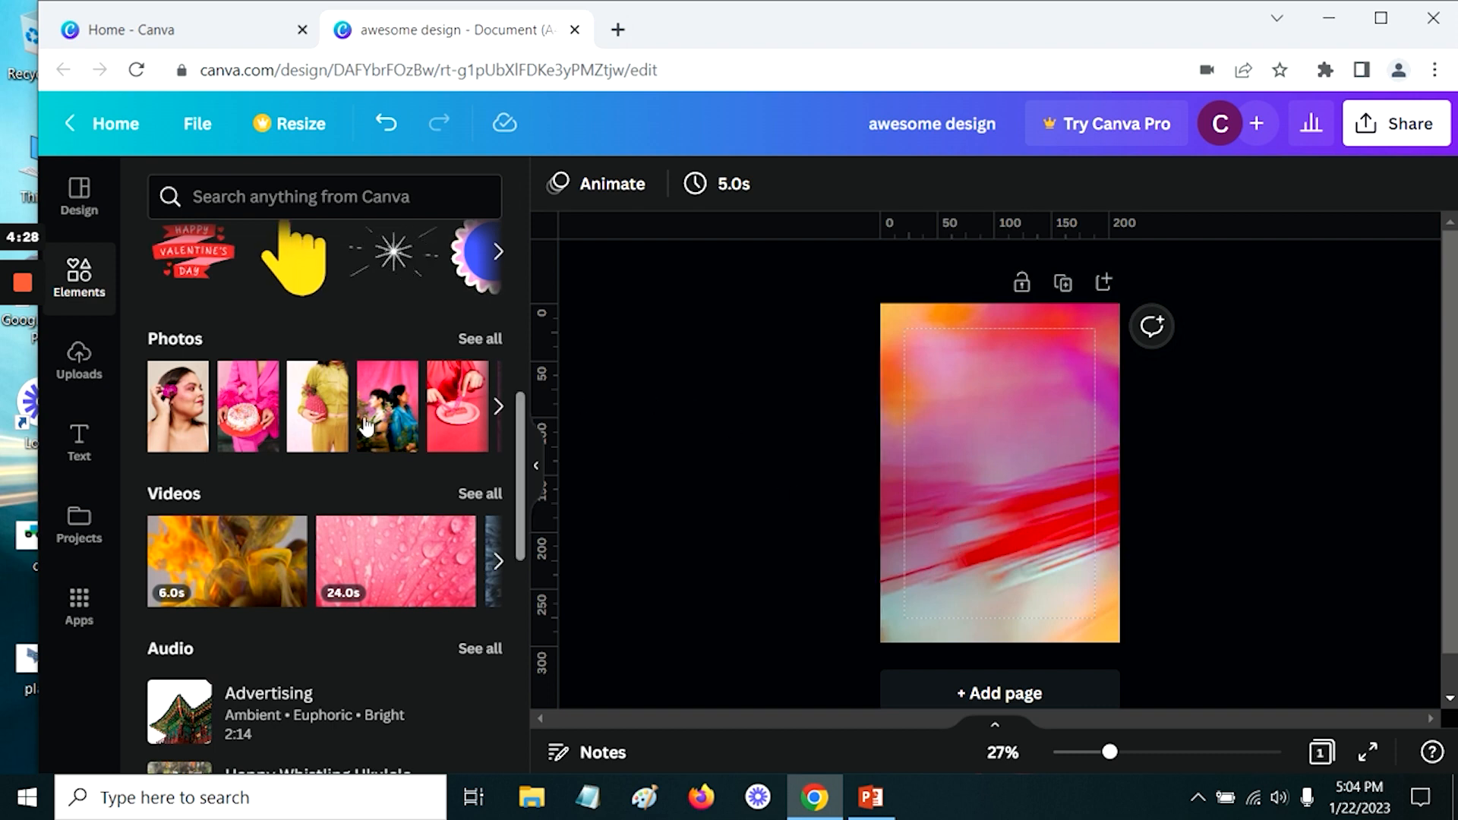
# Step: Browse the Background collection and apply the black marble texture to the page
pyautogui.click(79, 605)
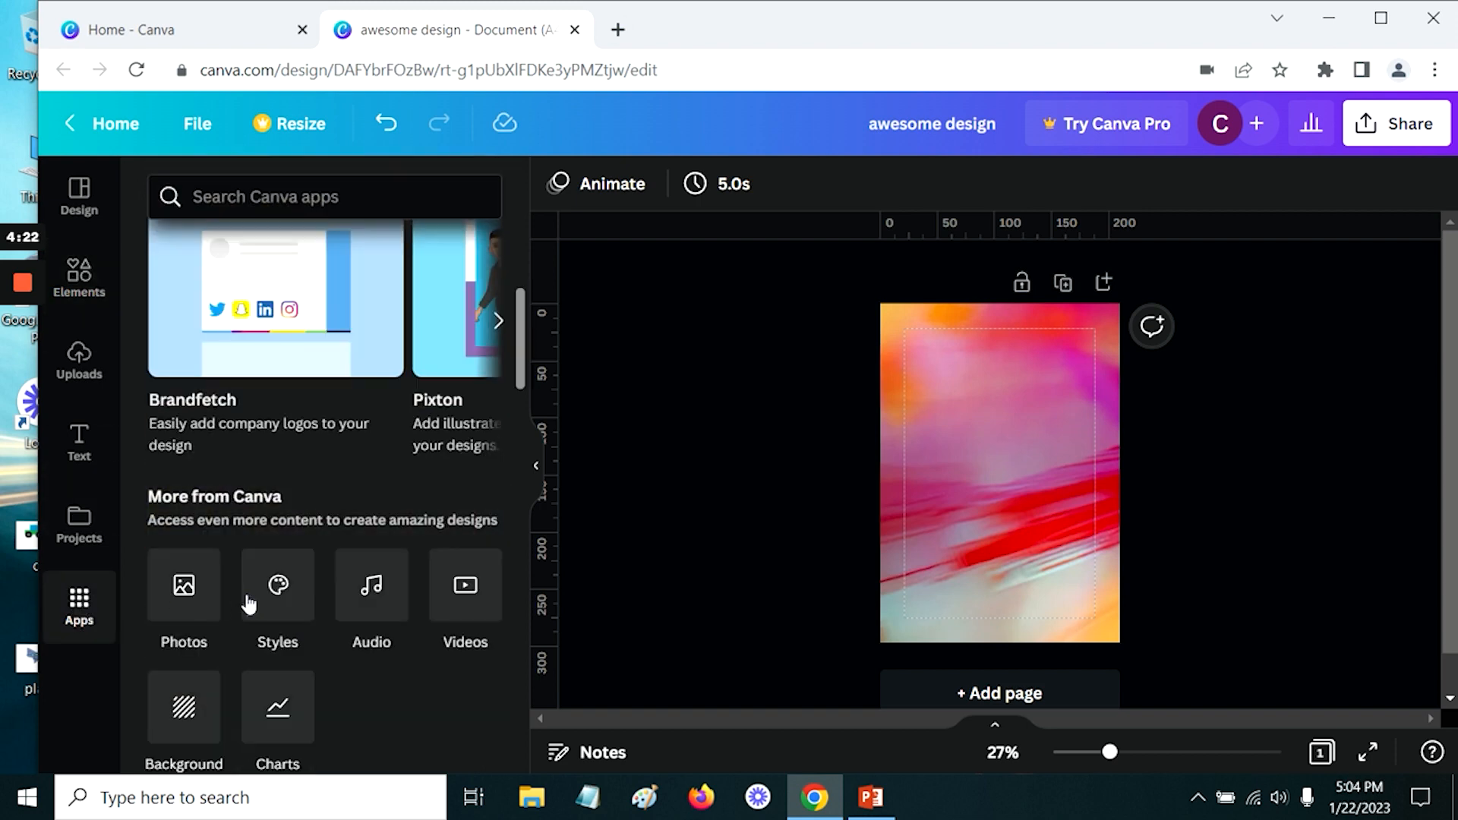
pyautogui.scroll(-3, 248, 592)
pyautogui.click(168, 475)
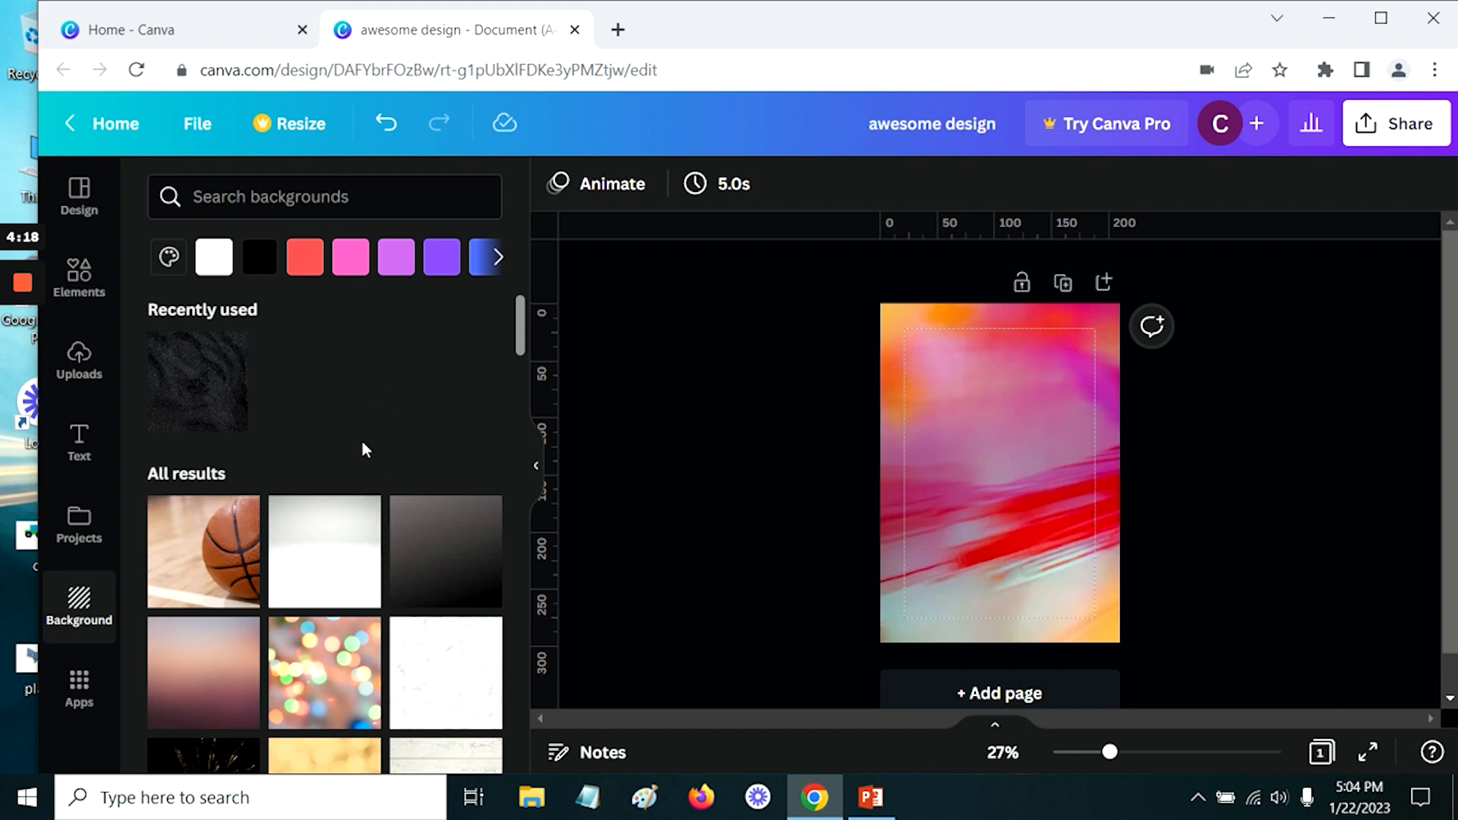
pyautogui.scroll(-10, 360, 416)
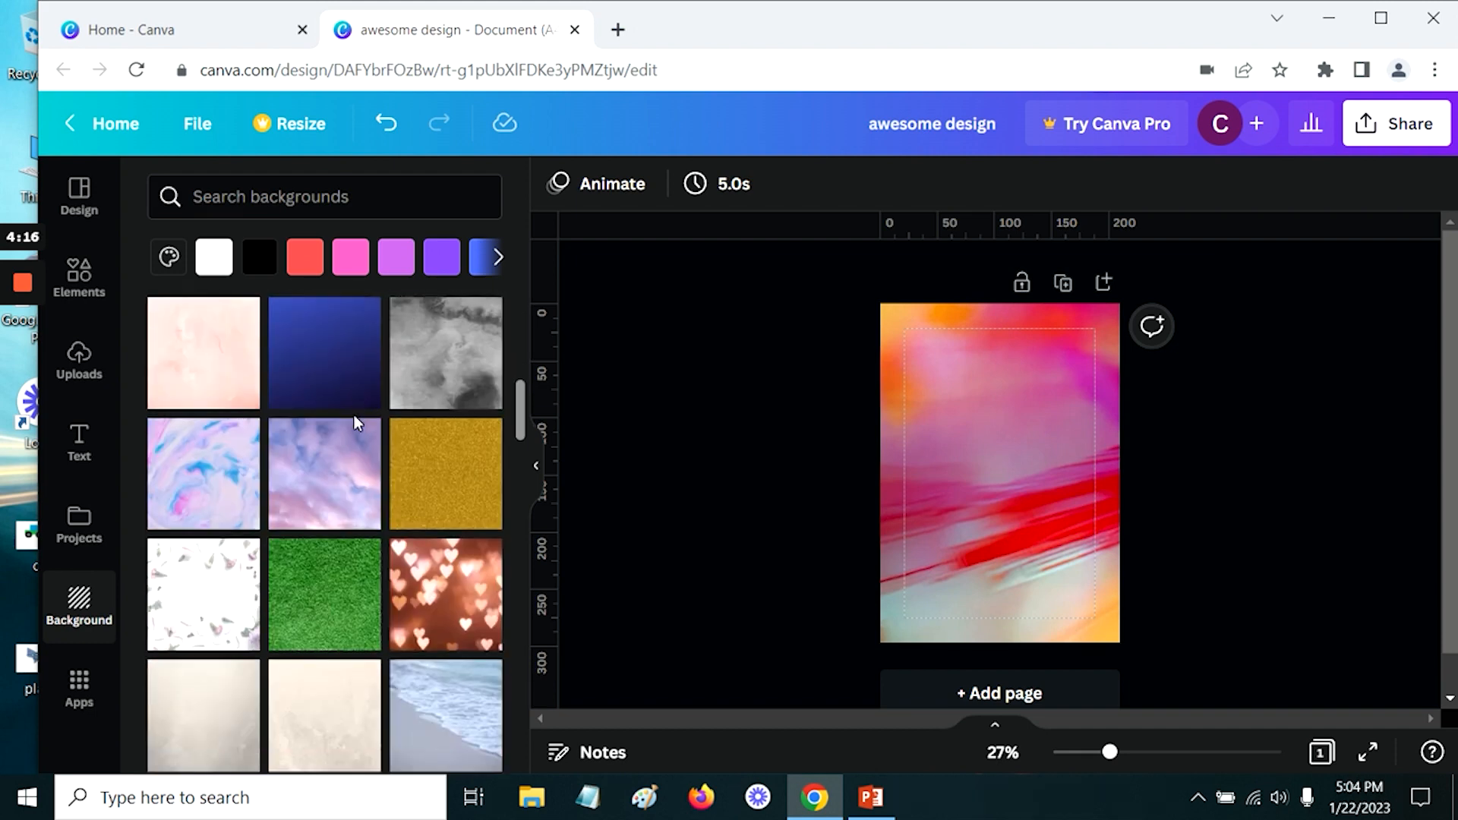
pyautogui.scroll(-3, 355, 433)
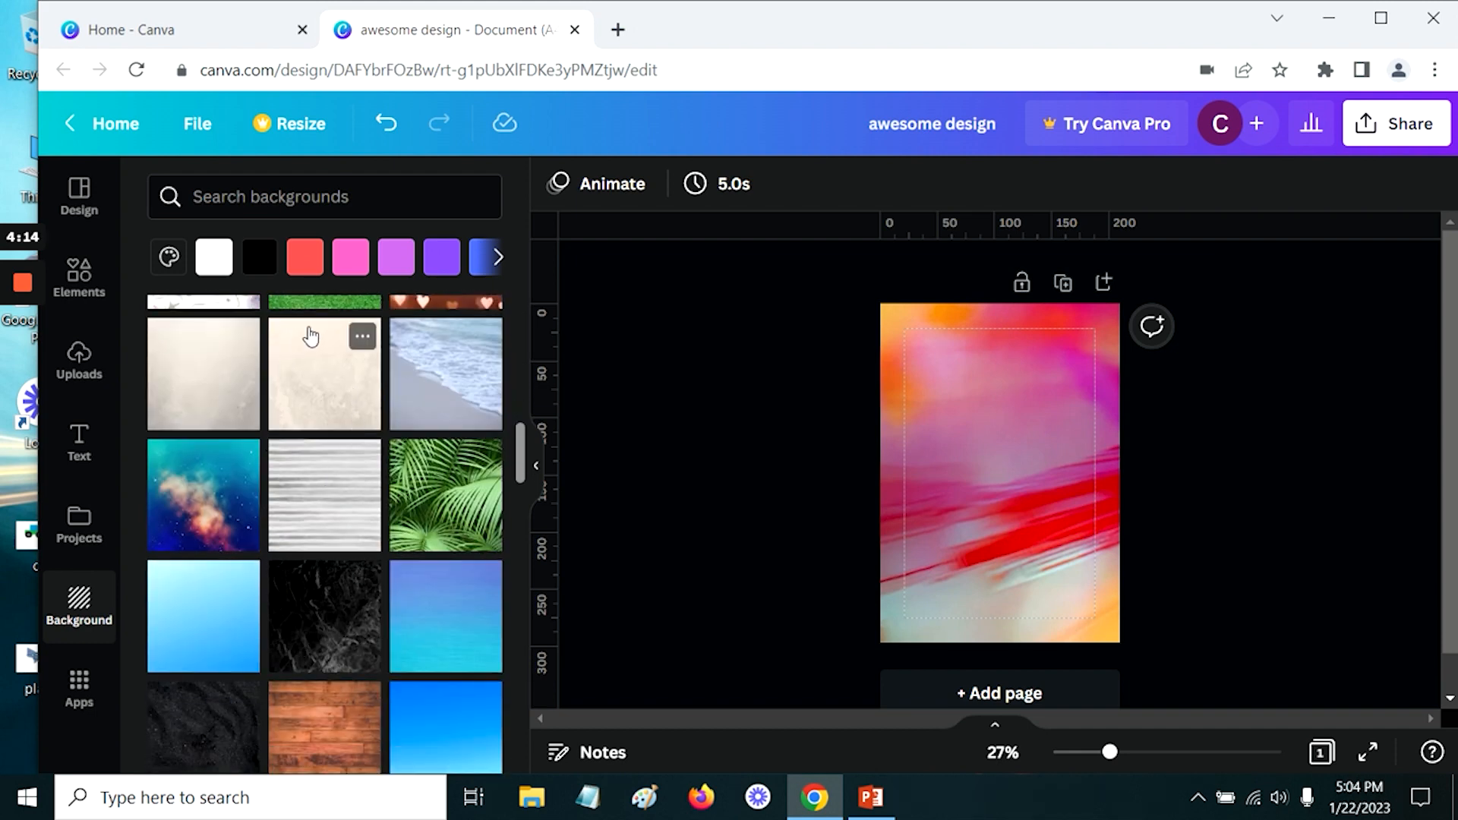
pyautogui.scroll(-3, 408, 697)
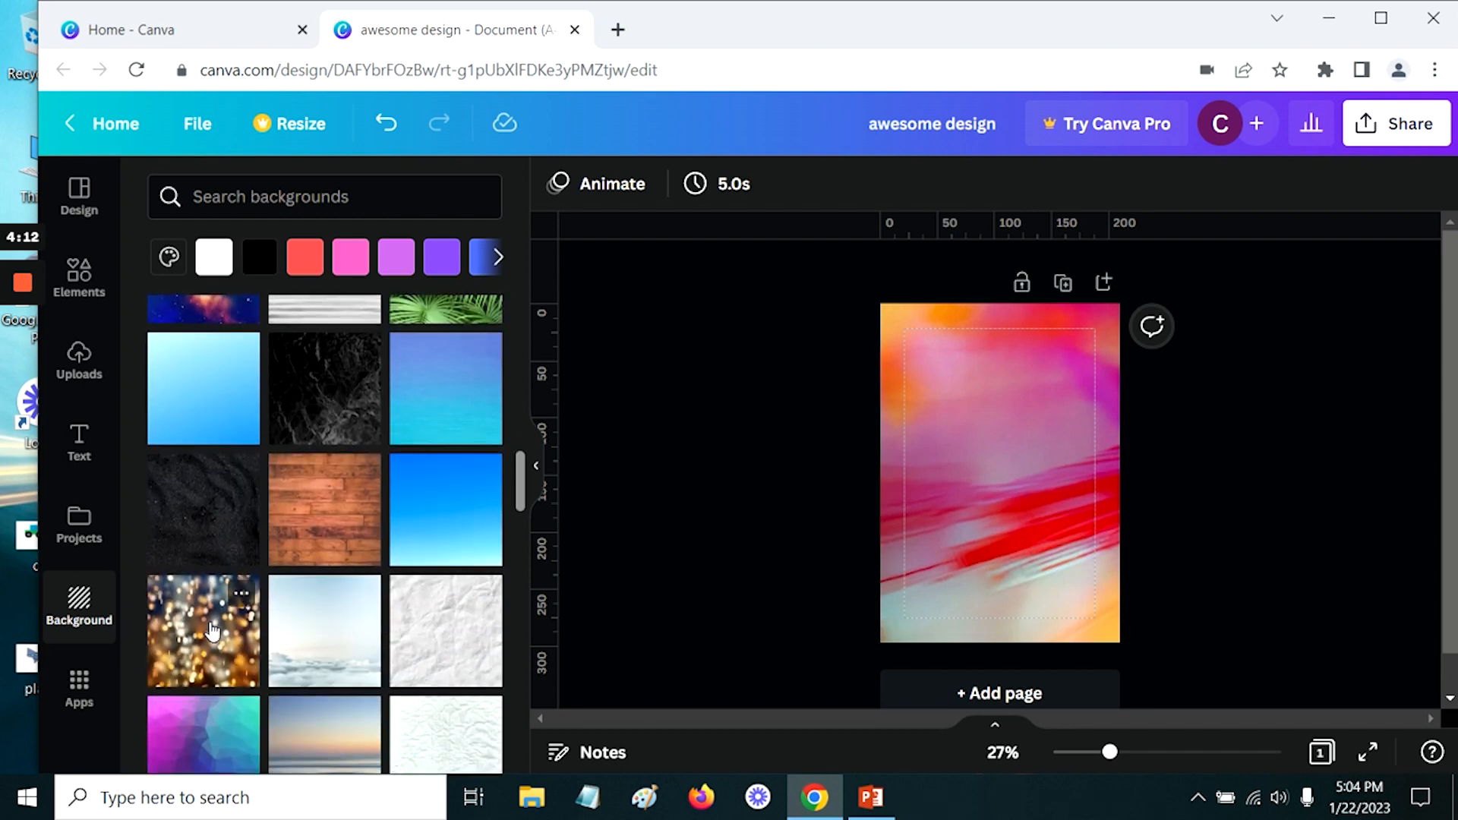
pyautogui.scroll(2, 335, 524)
pyautogui.click(320, 502)
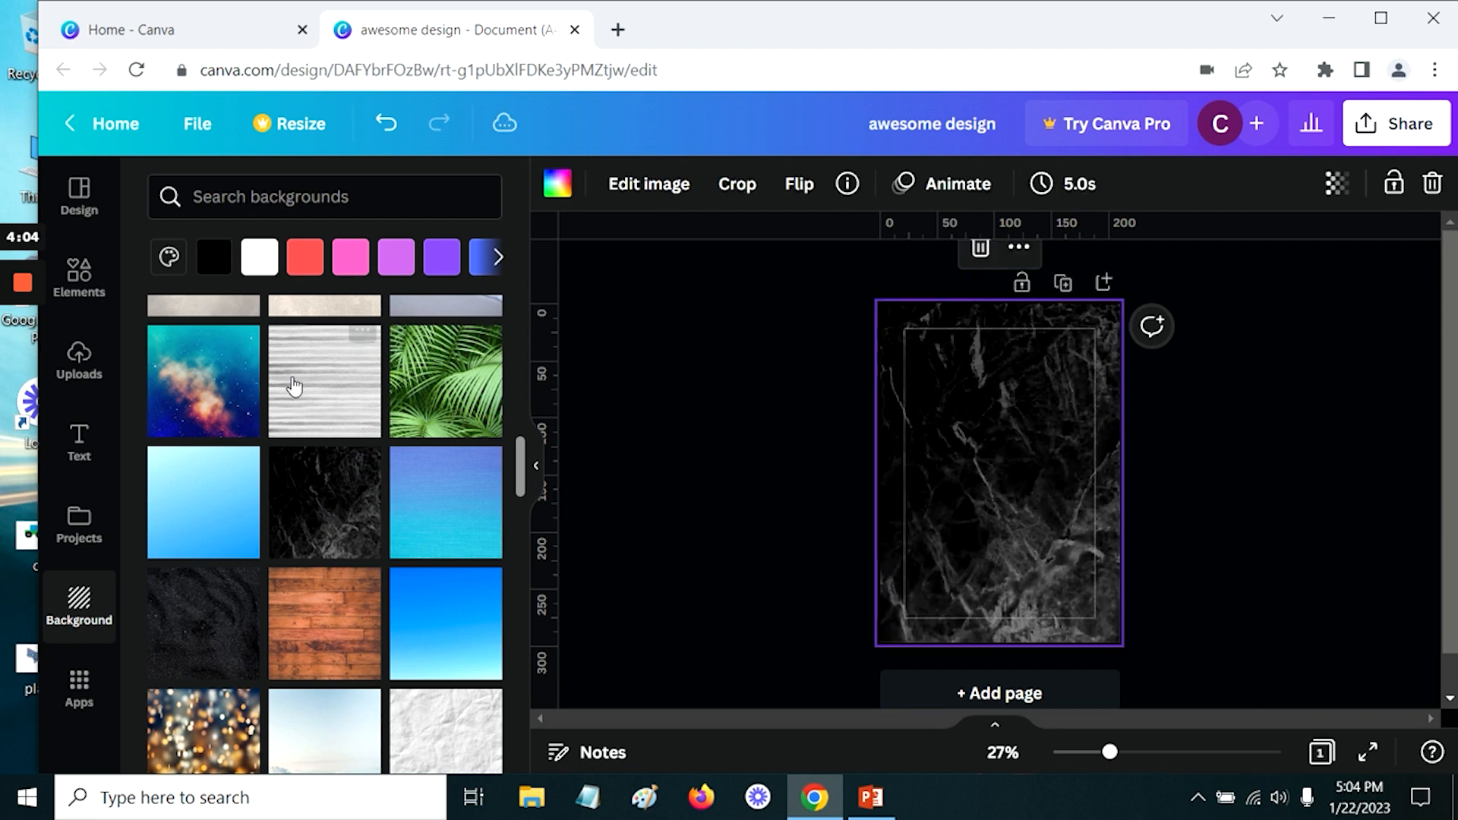
# Step: Browse the available Canva apps and open the Emoji app under "Discover content from"
pyautogui.click(79, 693)
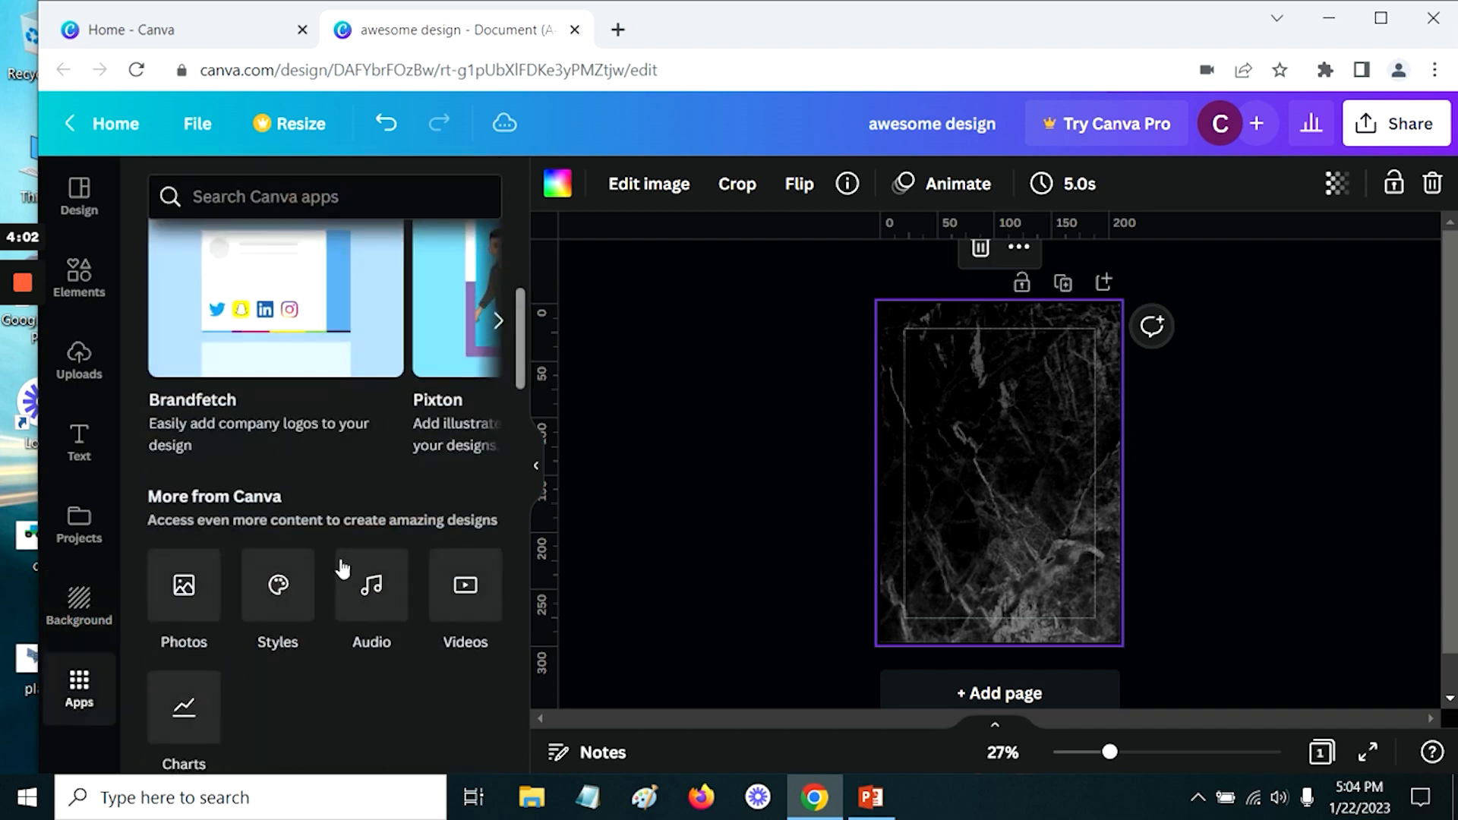
pyautogui.scroll(-5, 339, 531)
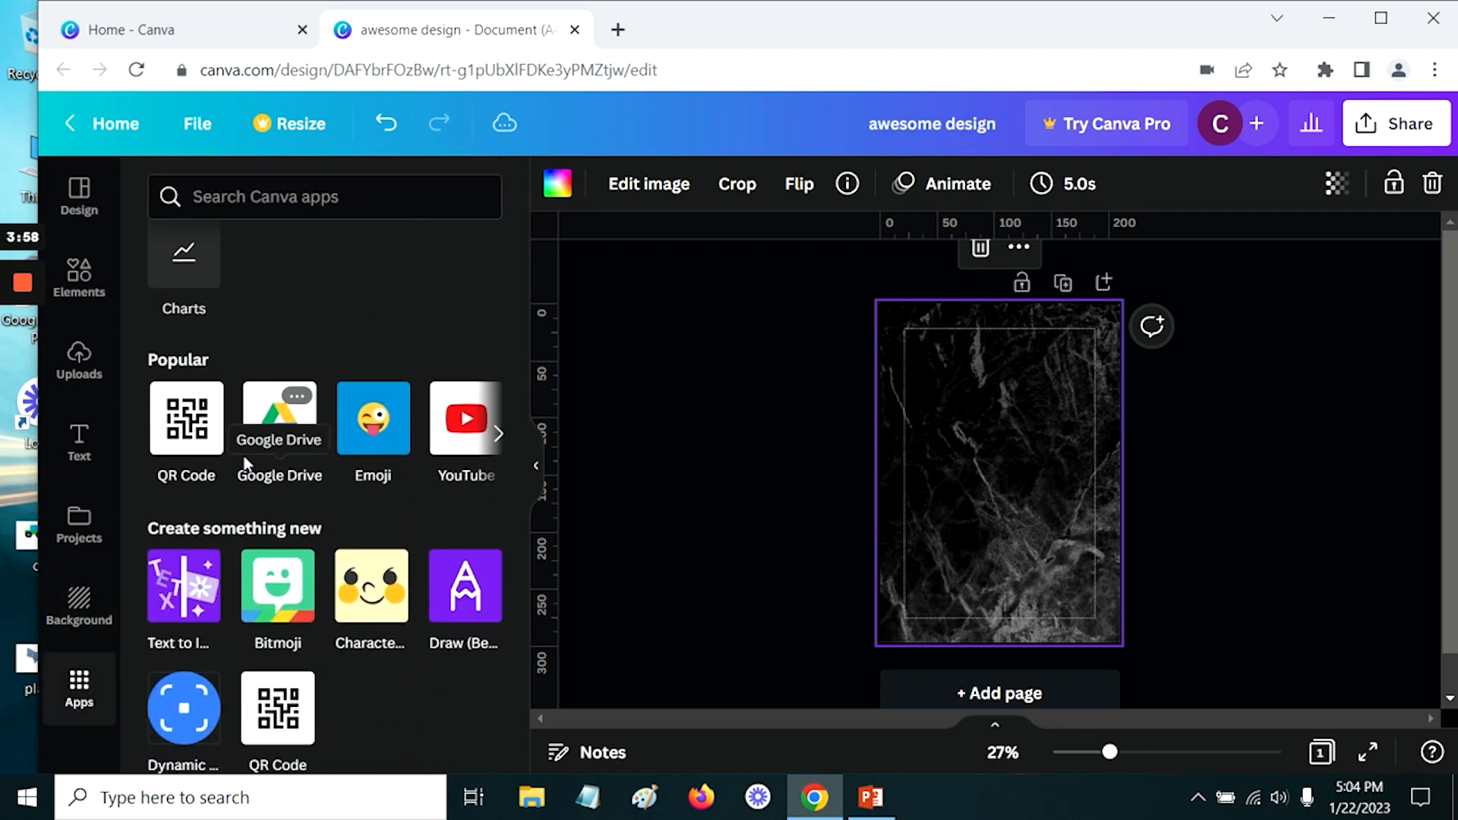
pyautogui.scroll(-2, 290, 653)
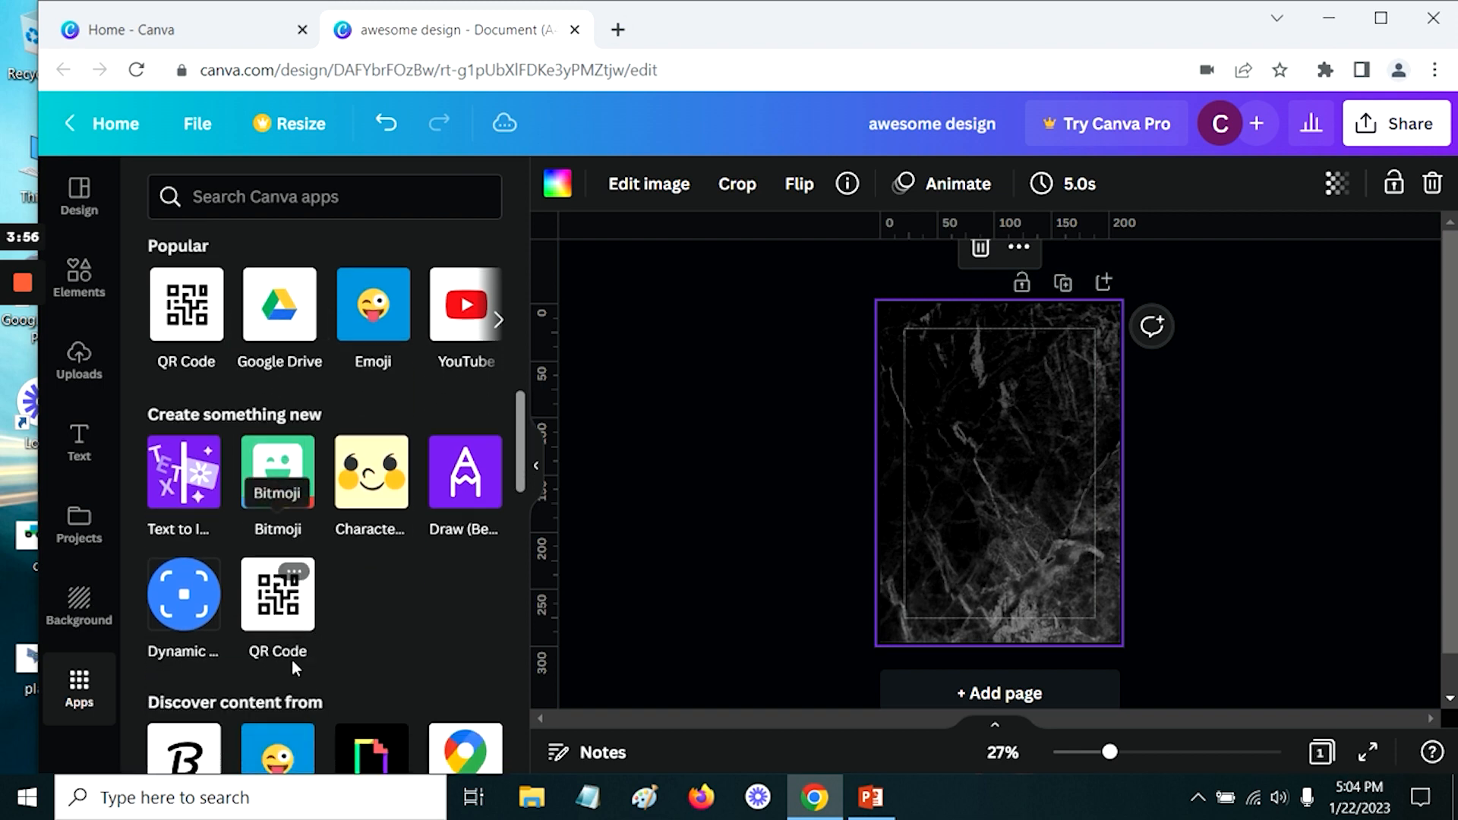
pyautogui.scroll(-4, 342, 616)
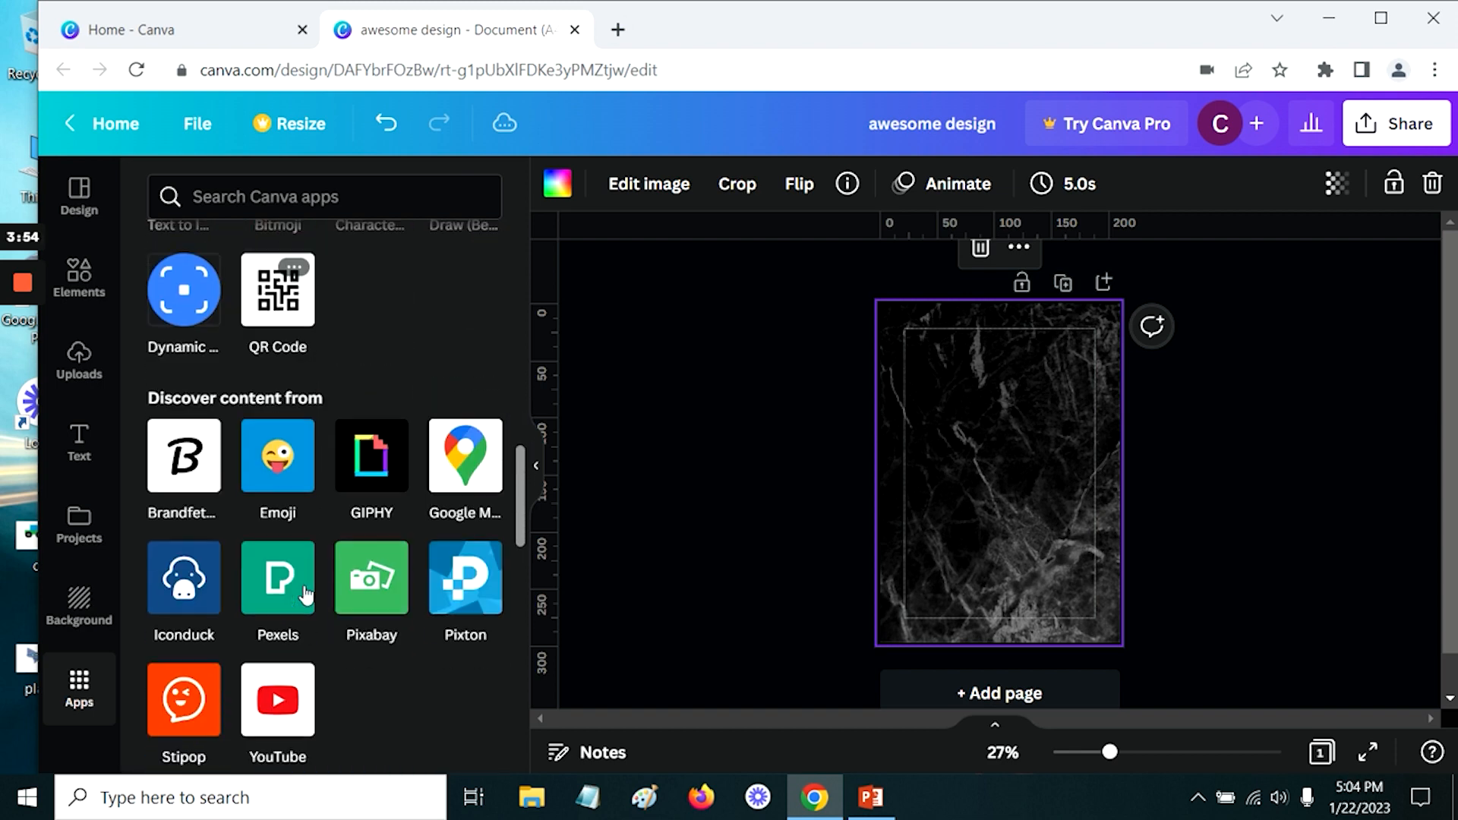
pyautogui.scroll(-6, 381, 642)
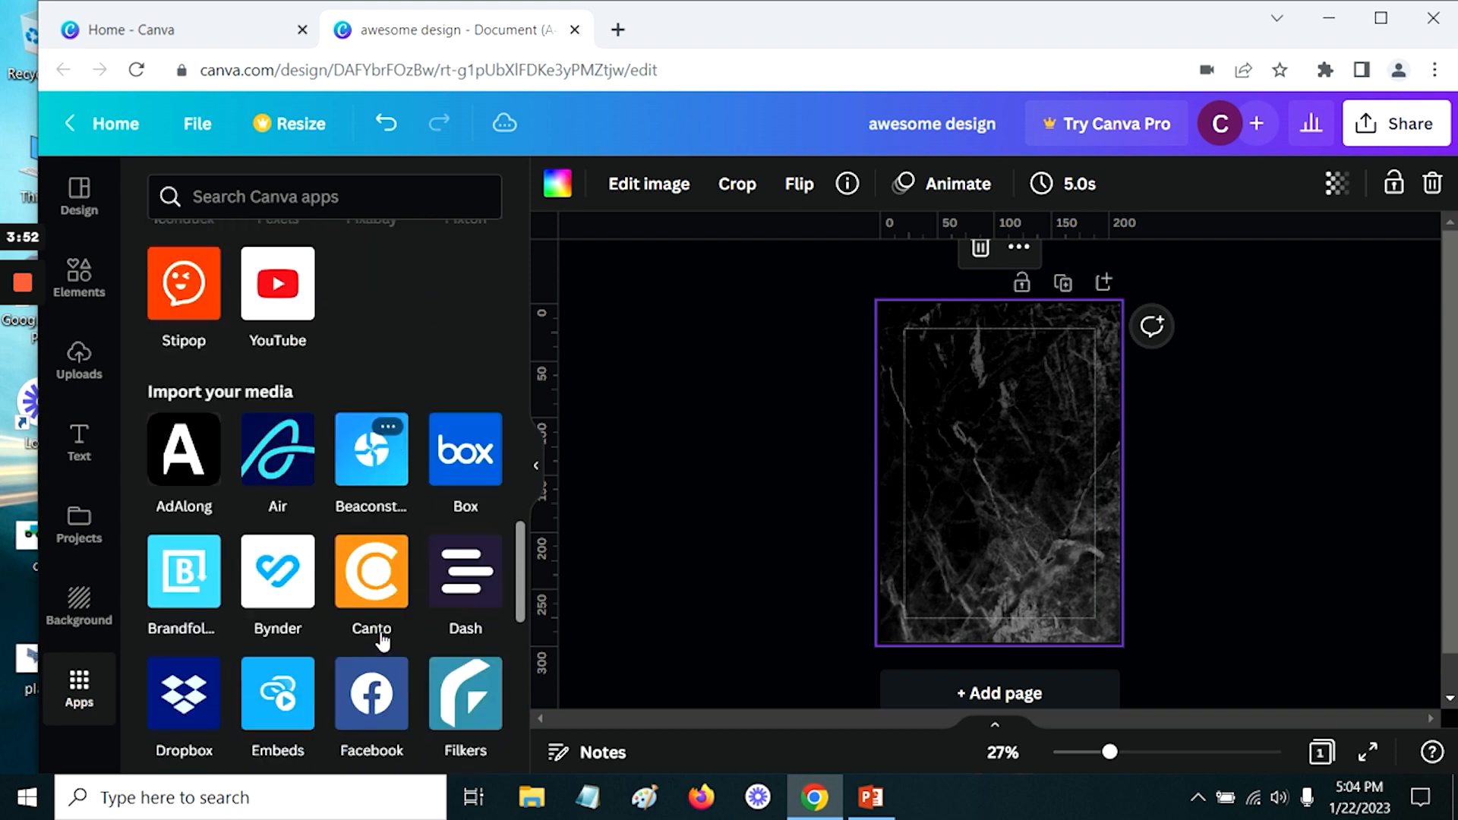
pyautogui.scroll(3, 379, 649)
pyautogui.scroll(2, 357, 651)
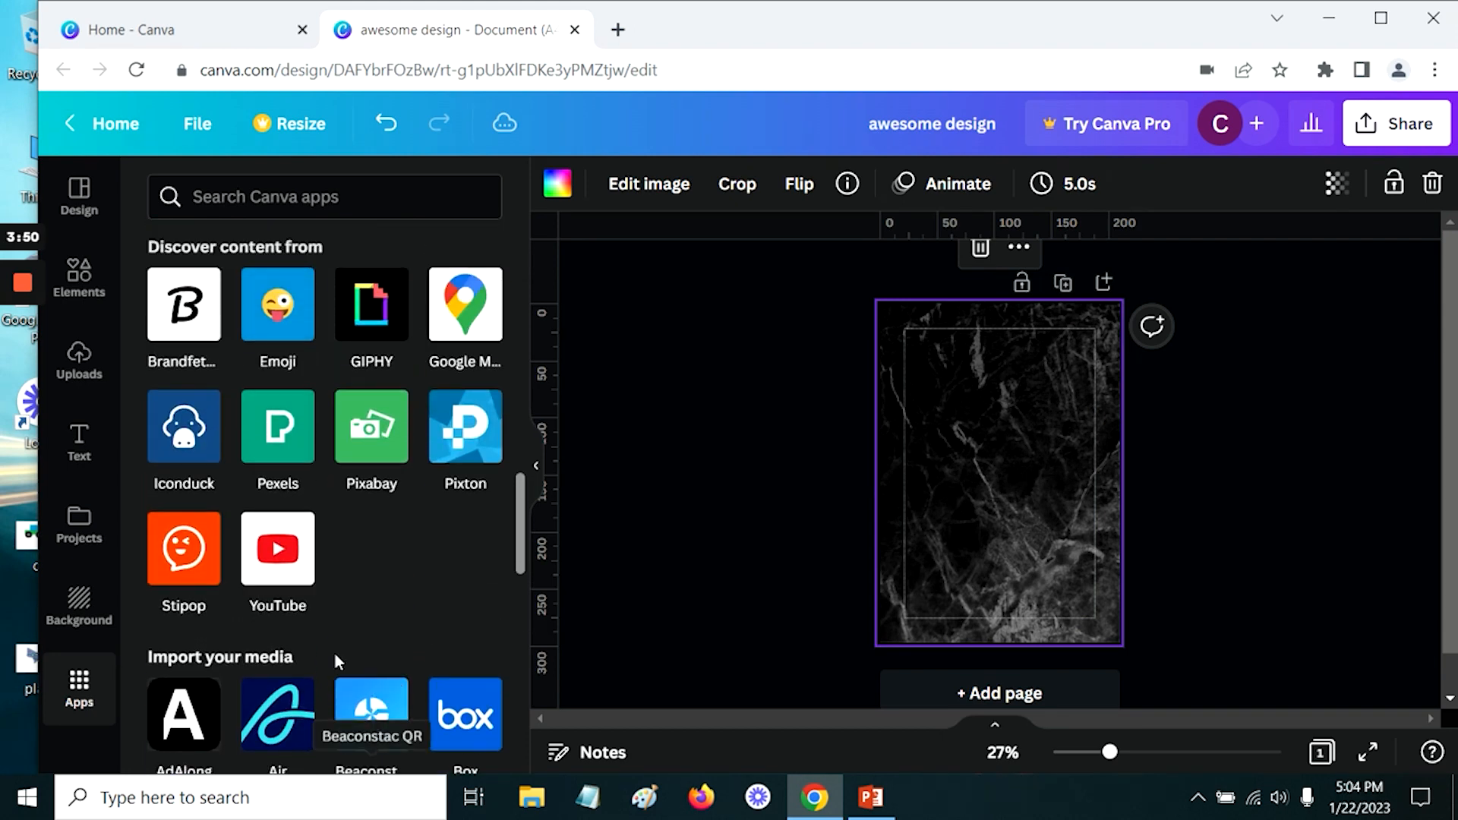
pyautogui.click(267, 310)
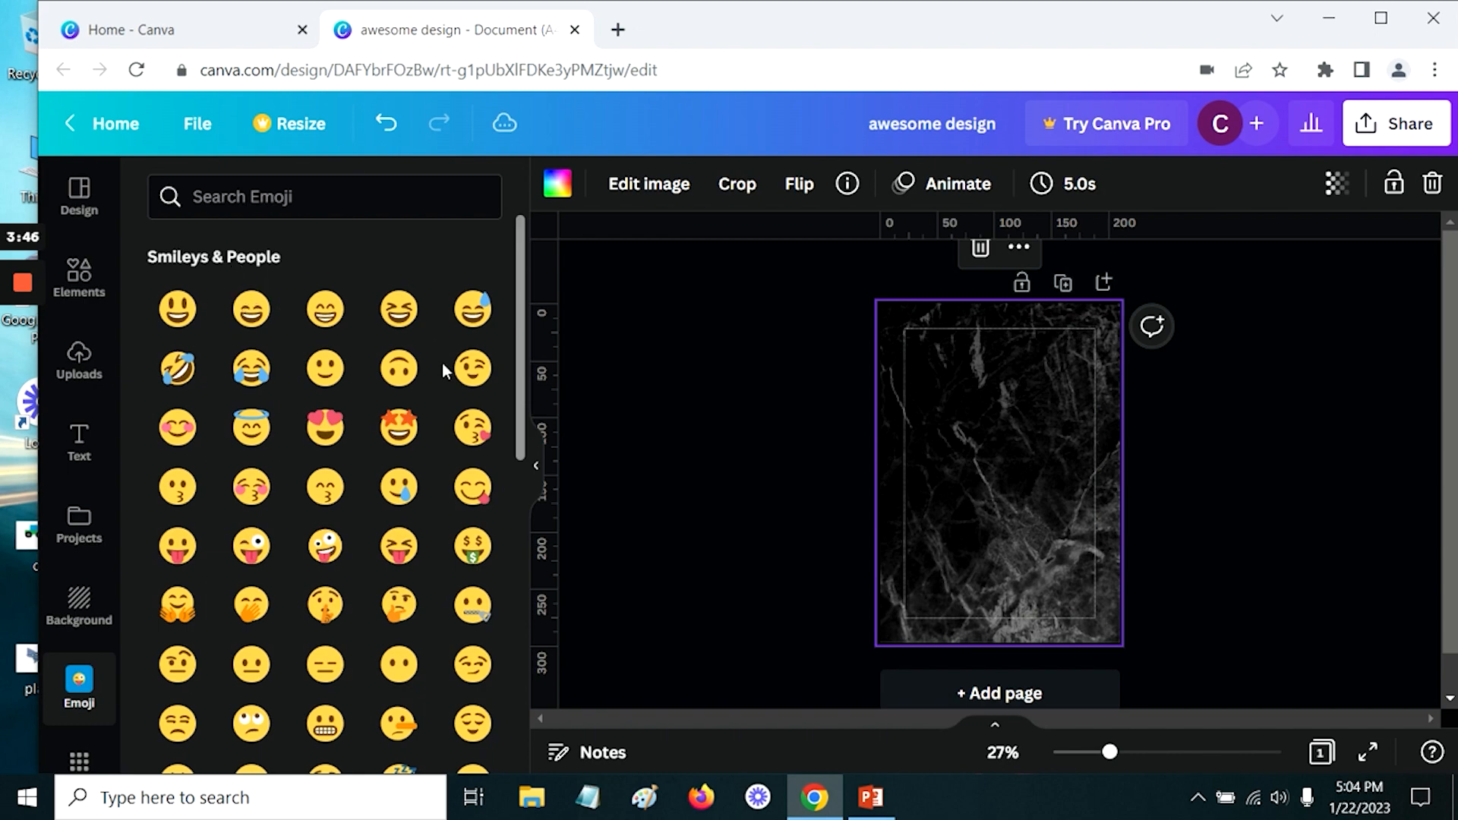
# Step: Add the slightly smiling face emoji, shrink it and place it in the lower right corner of the page
pyautogui.scroll(-5, 319, 710)
pyautogui.scroll(6, 319, 687)
pyautogui.click(323, 374)
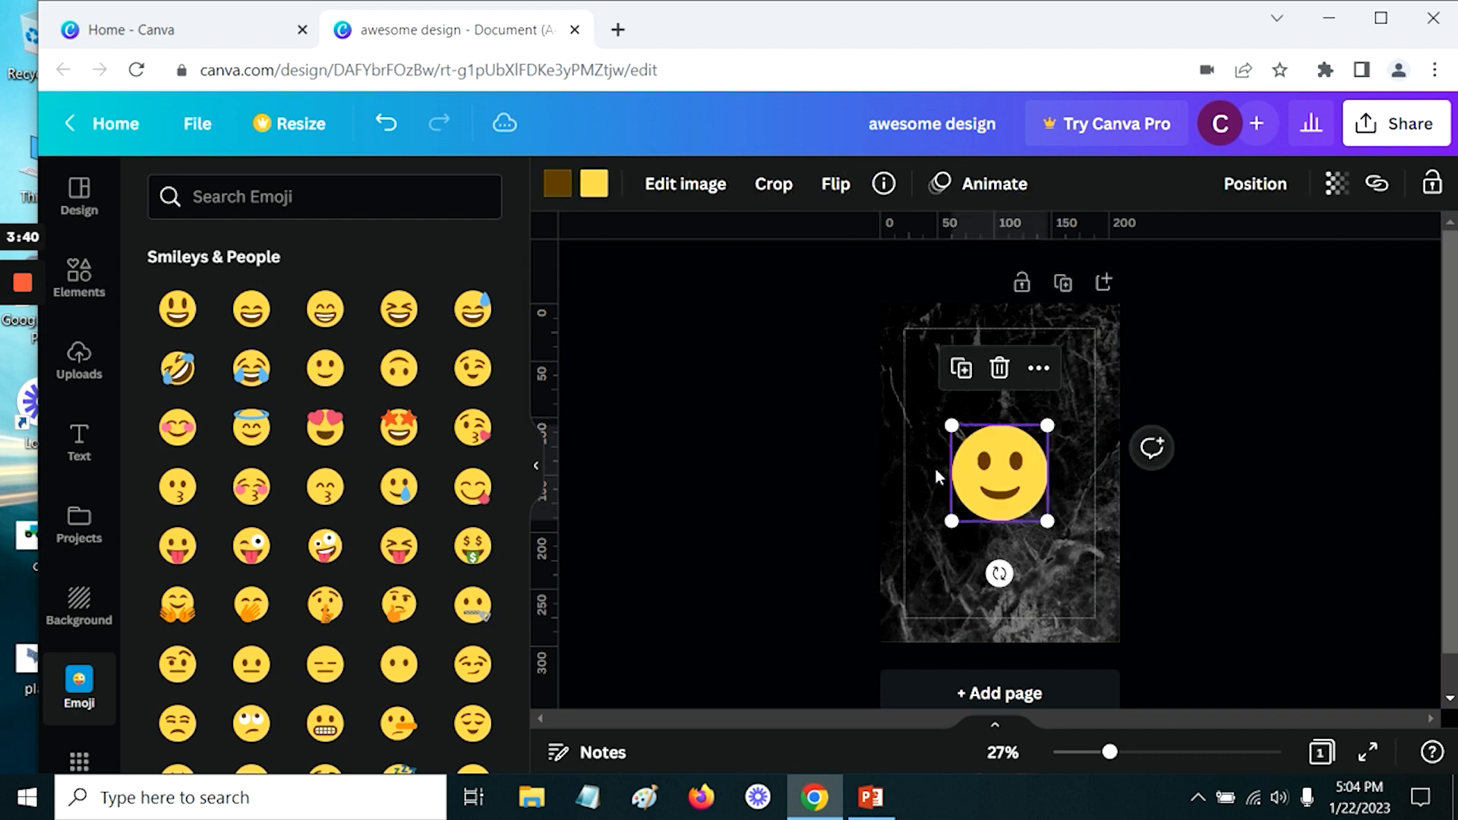
pyautogui.moveTo(1022, 470); pyautogui.dragTo(1071, 566)
pyautogui.moveTo(1032, 558); pyautogui.dragTo(1048, 572)
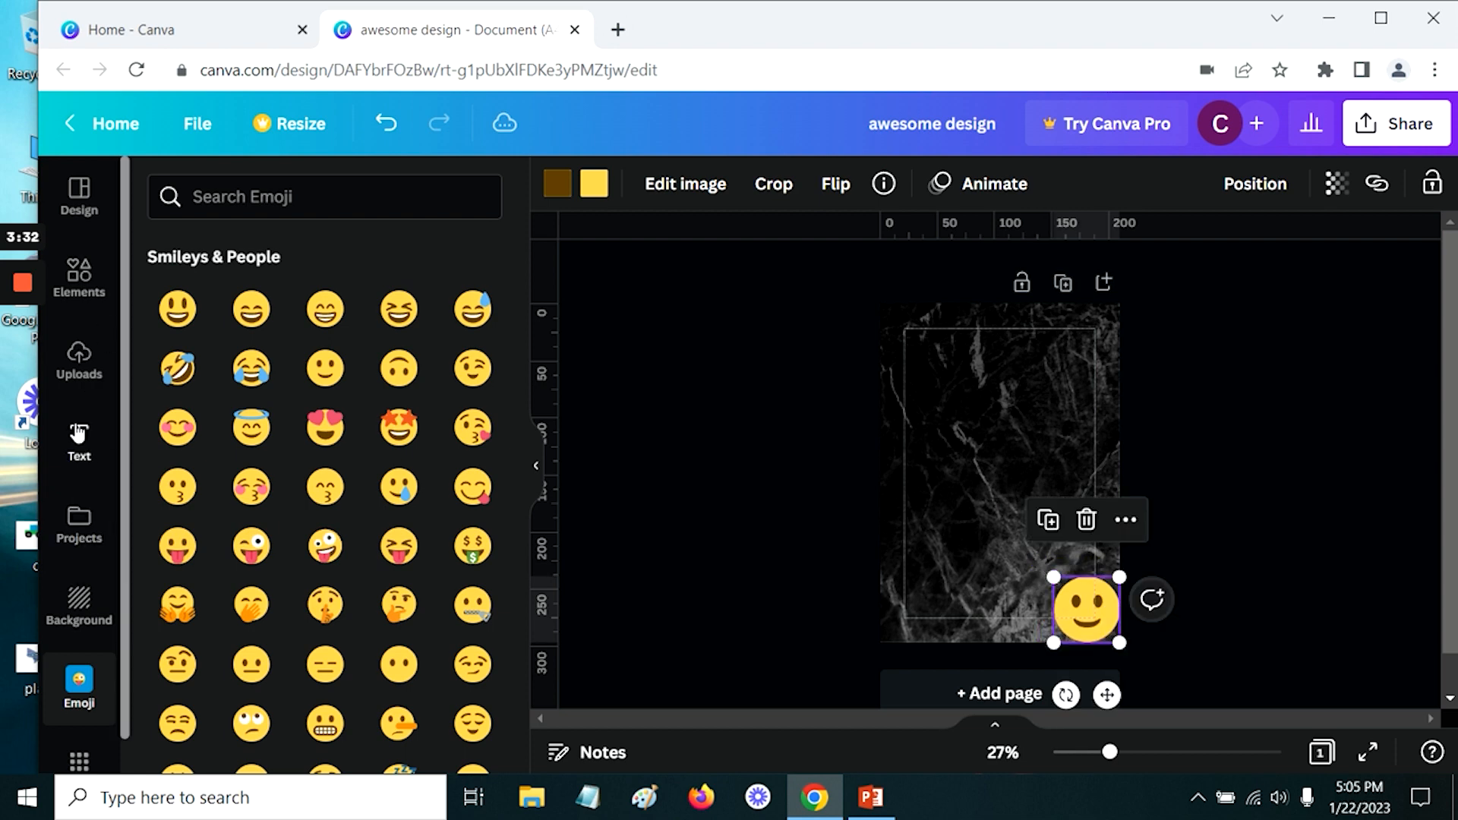
# Step: Remove the Emoji and Background shortcuts from the editor's side menu
pyautogui.scroll(-1, 79, 431)
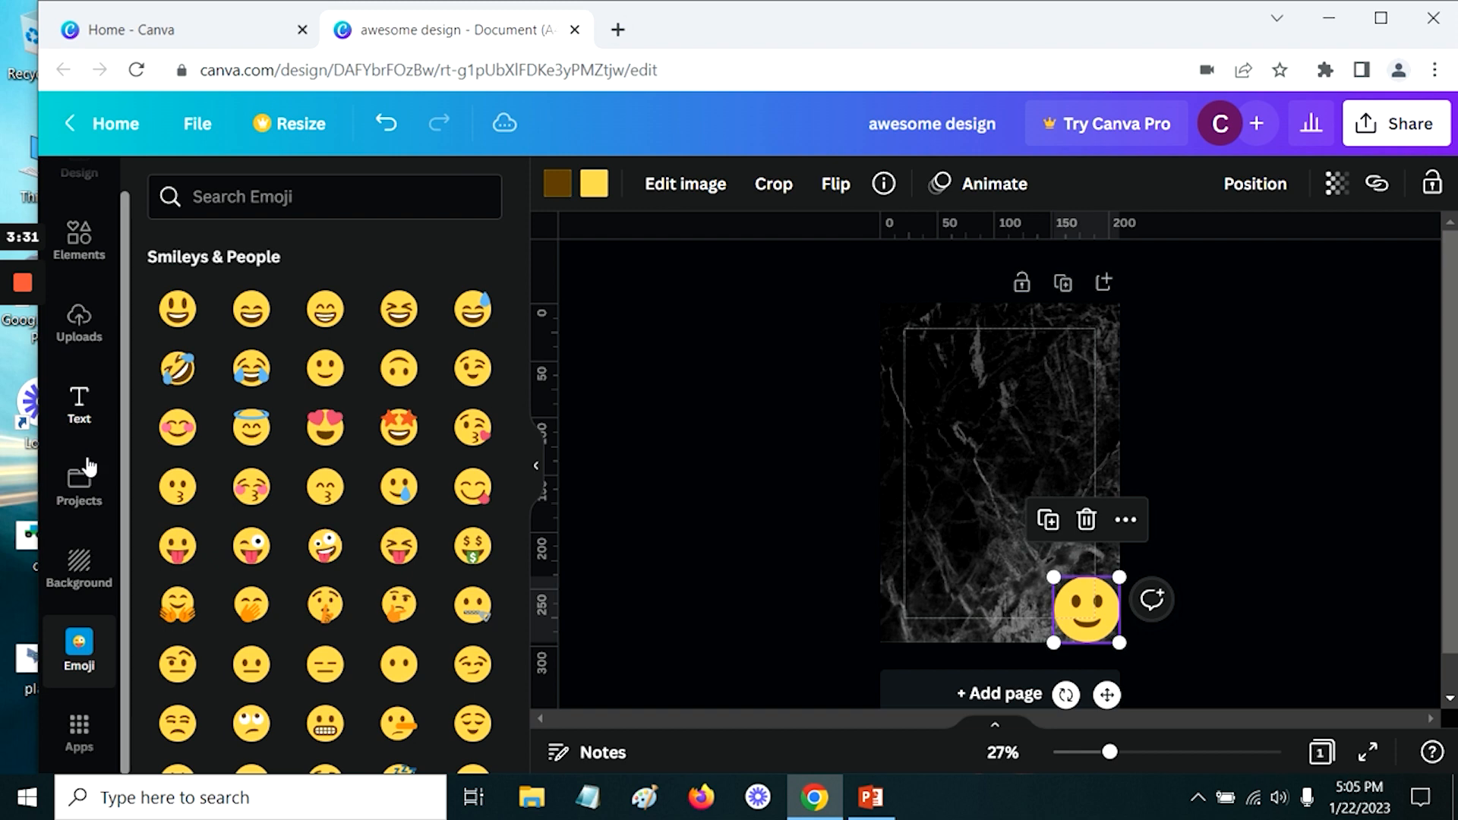
pyautogui.click(53, 629)
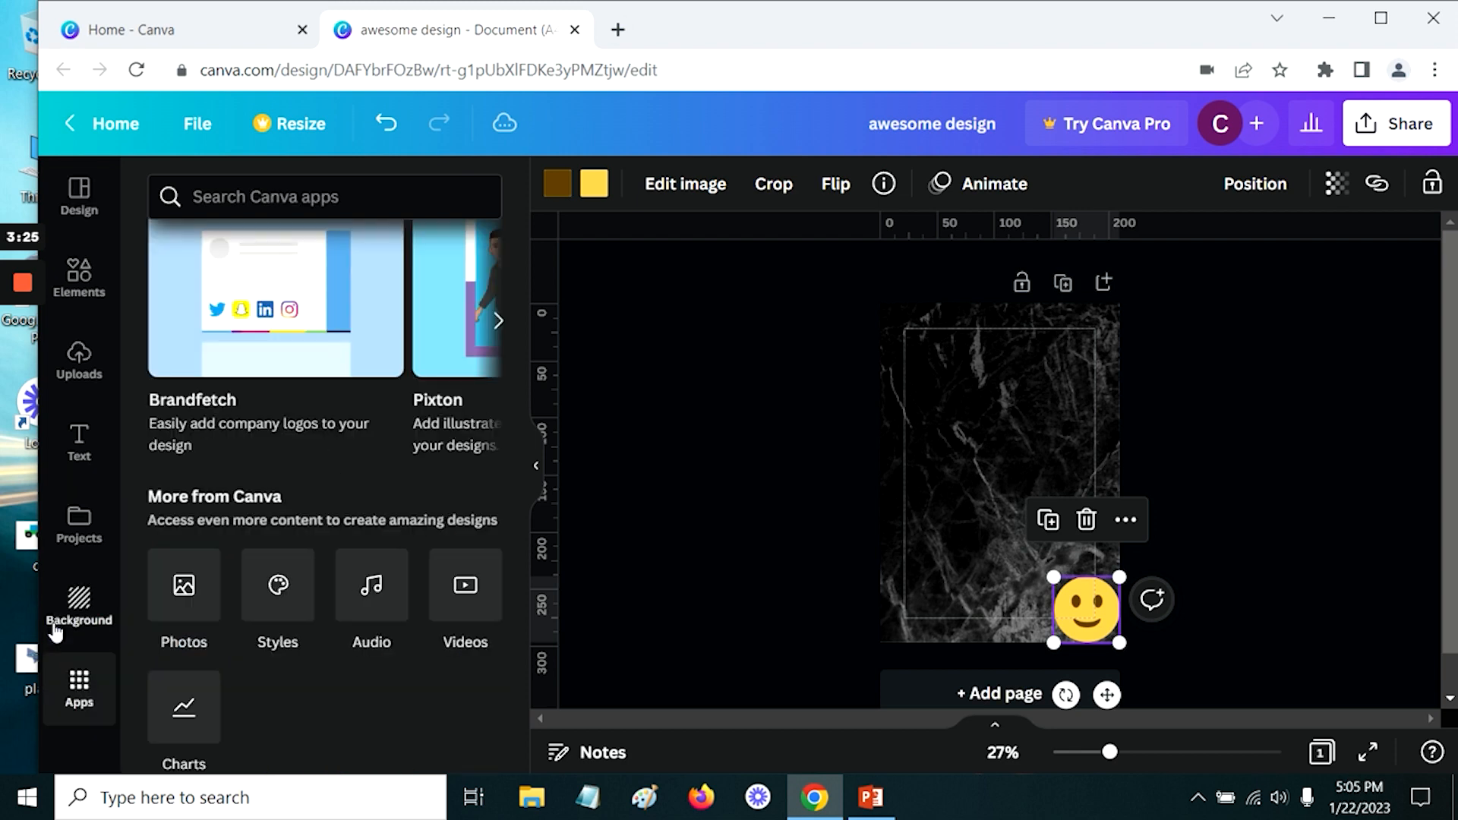
pyautogui.click(52, 585)
pyautogui.click(52, 586)
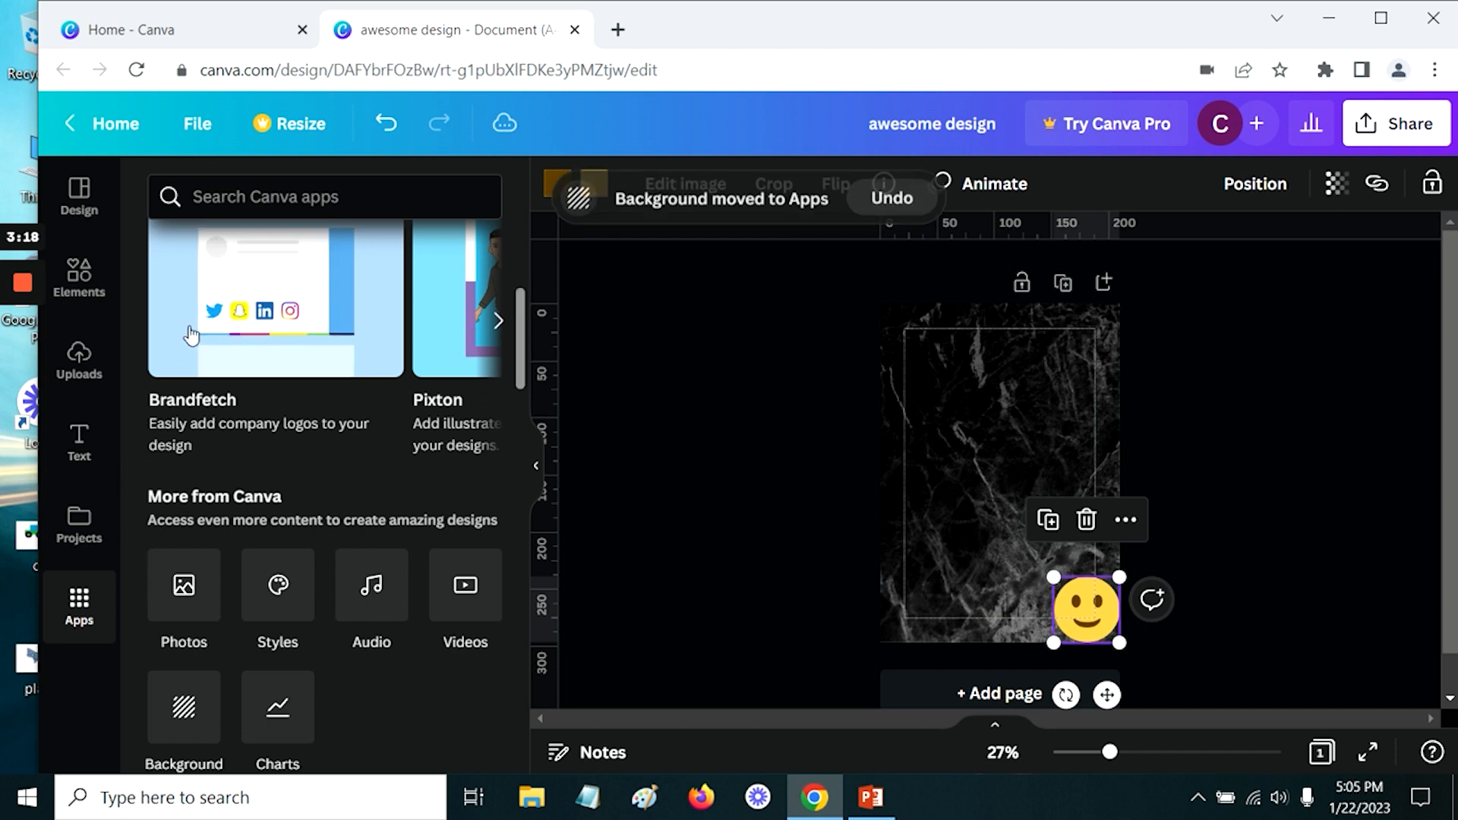
# Step: Upload the car and plane JPG files from the Desktop folder to the uploads library
pyautogui.click(95, 371)
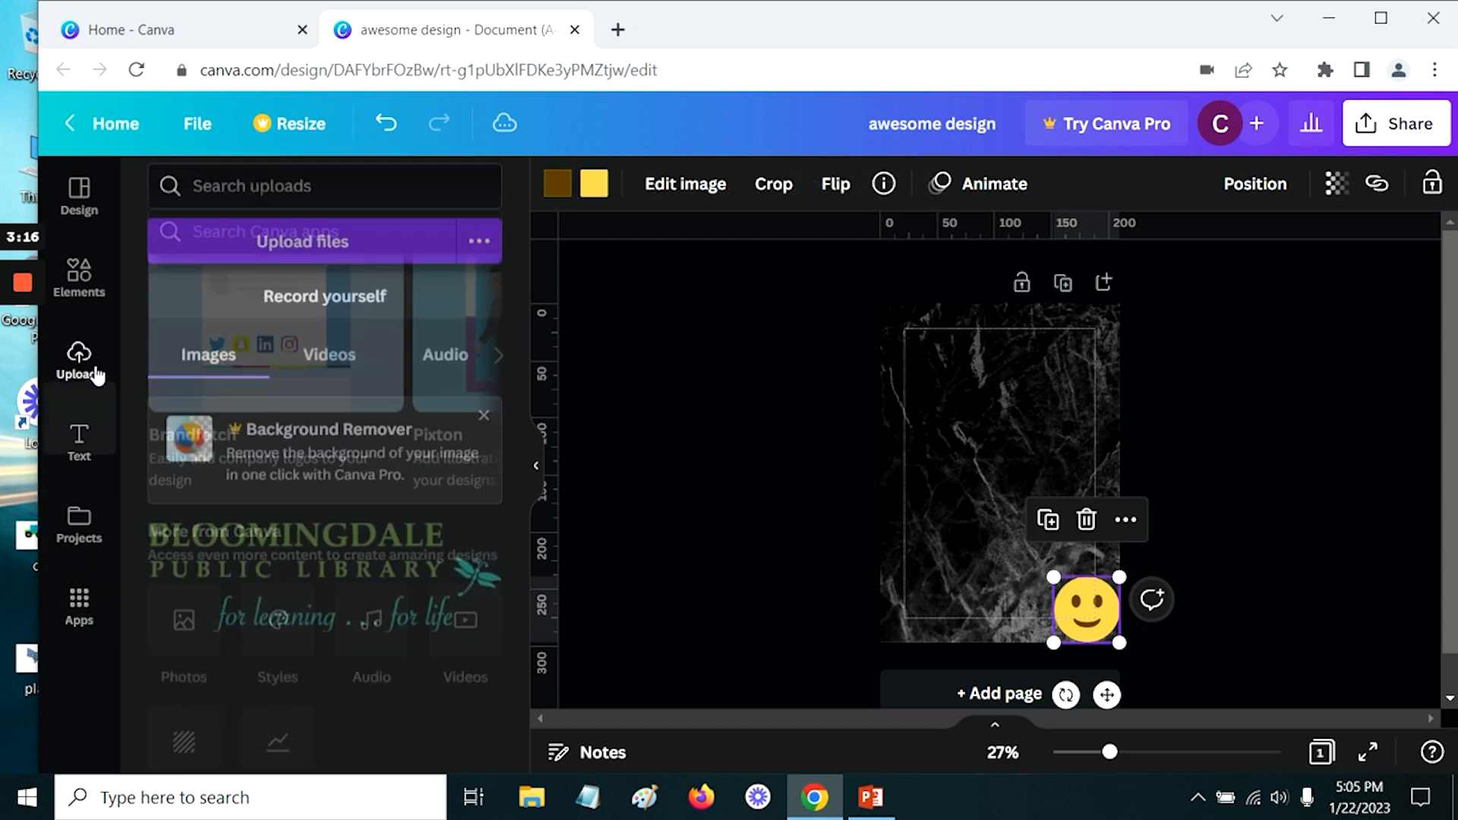
pyautogui.click(309, 255)
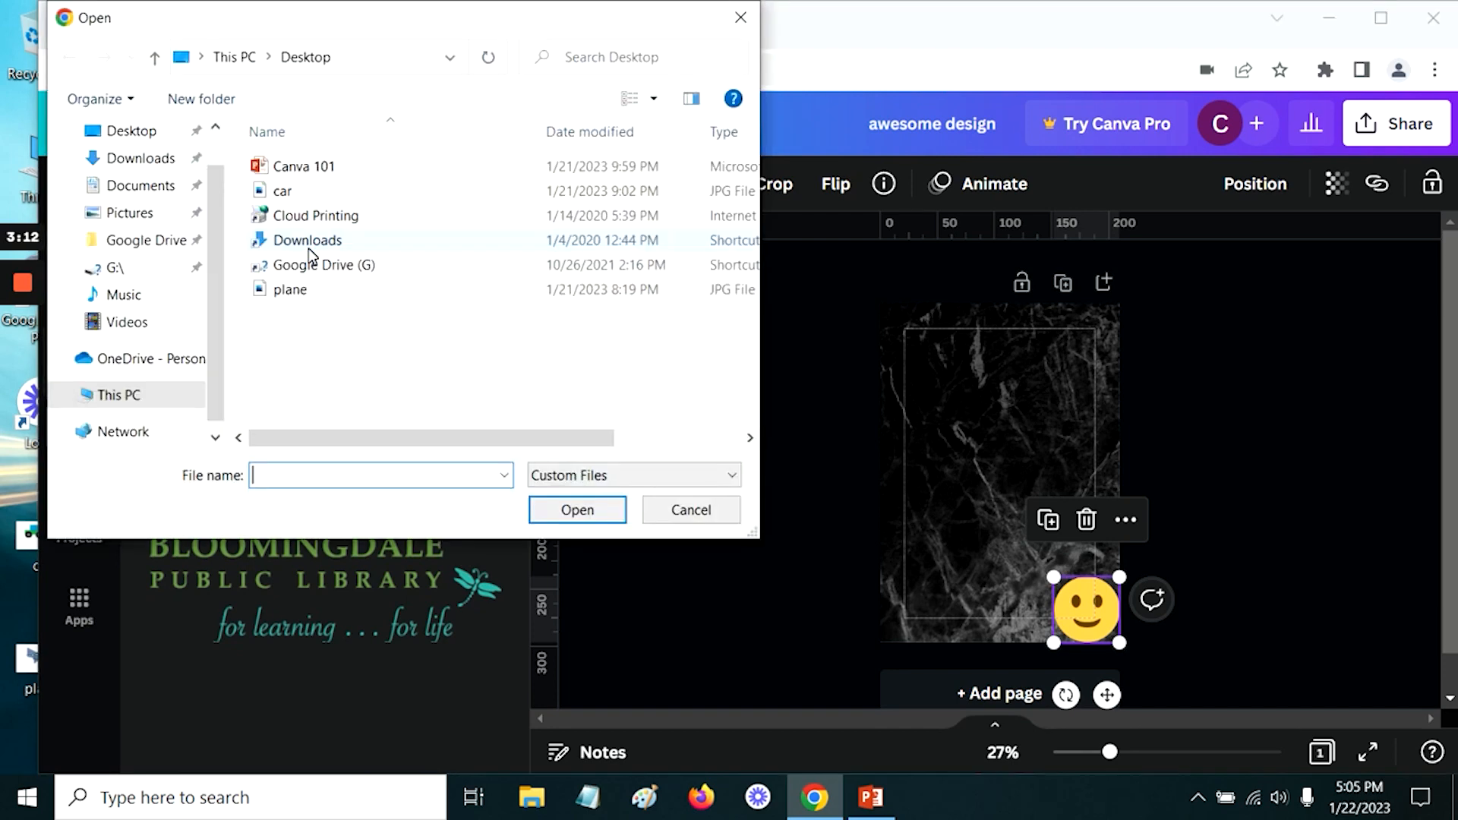
pyautogui.click(294, 188)
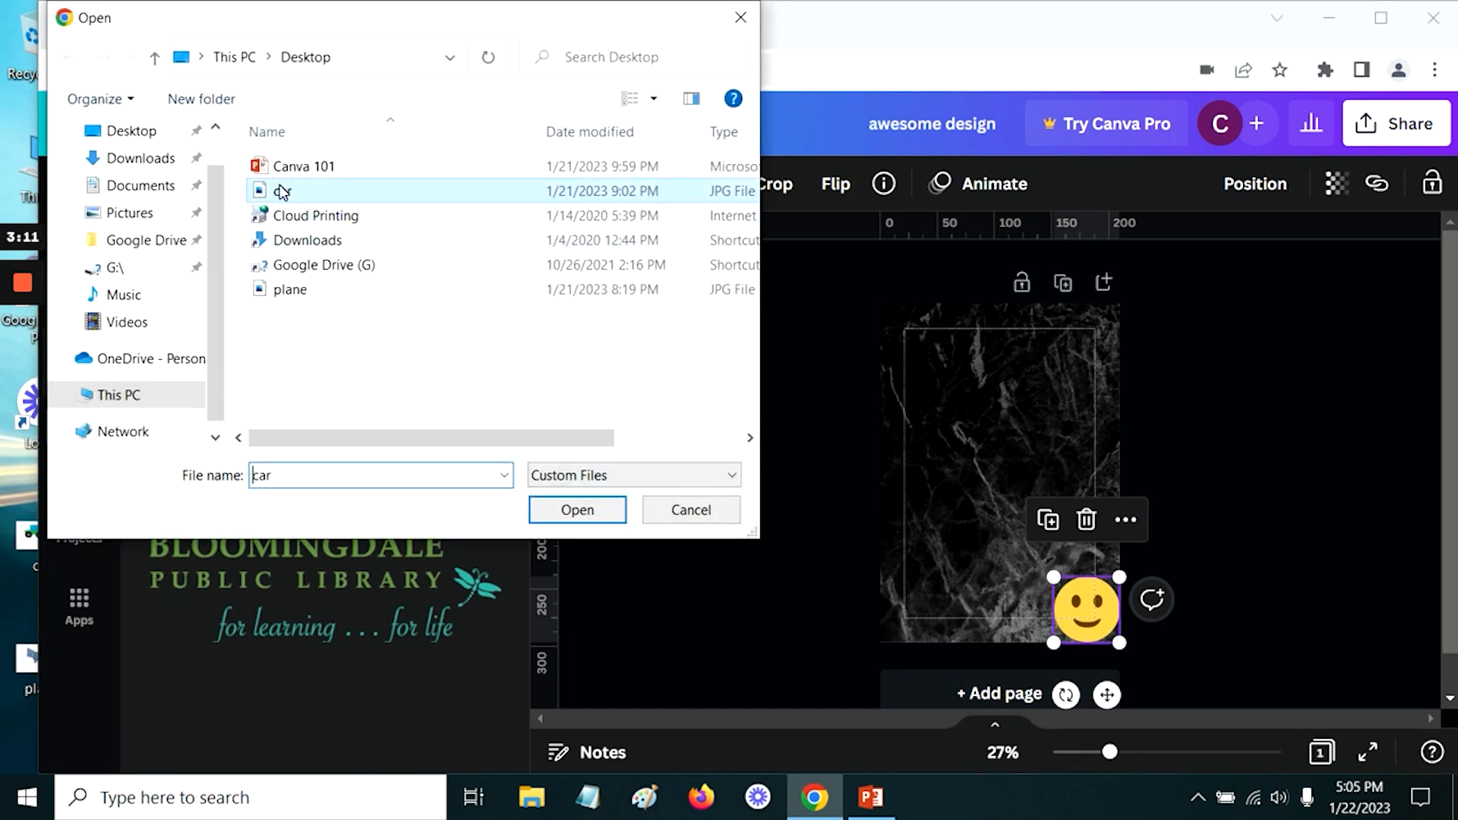
pyautogui.click(585, 510)
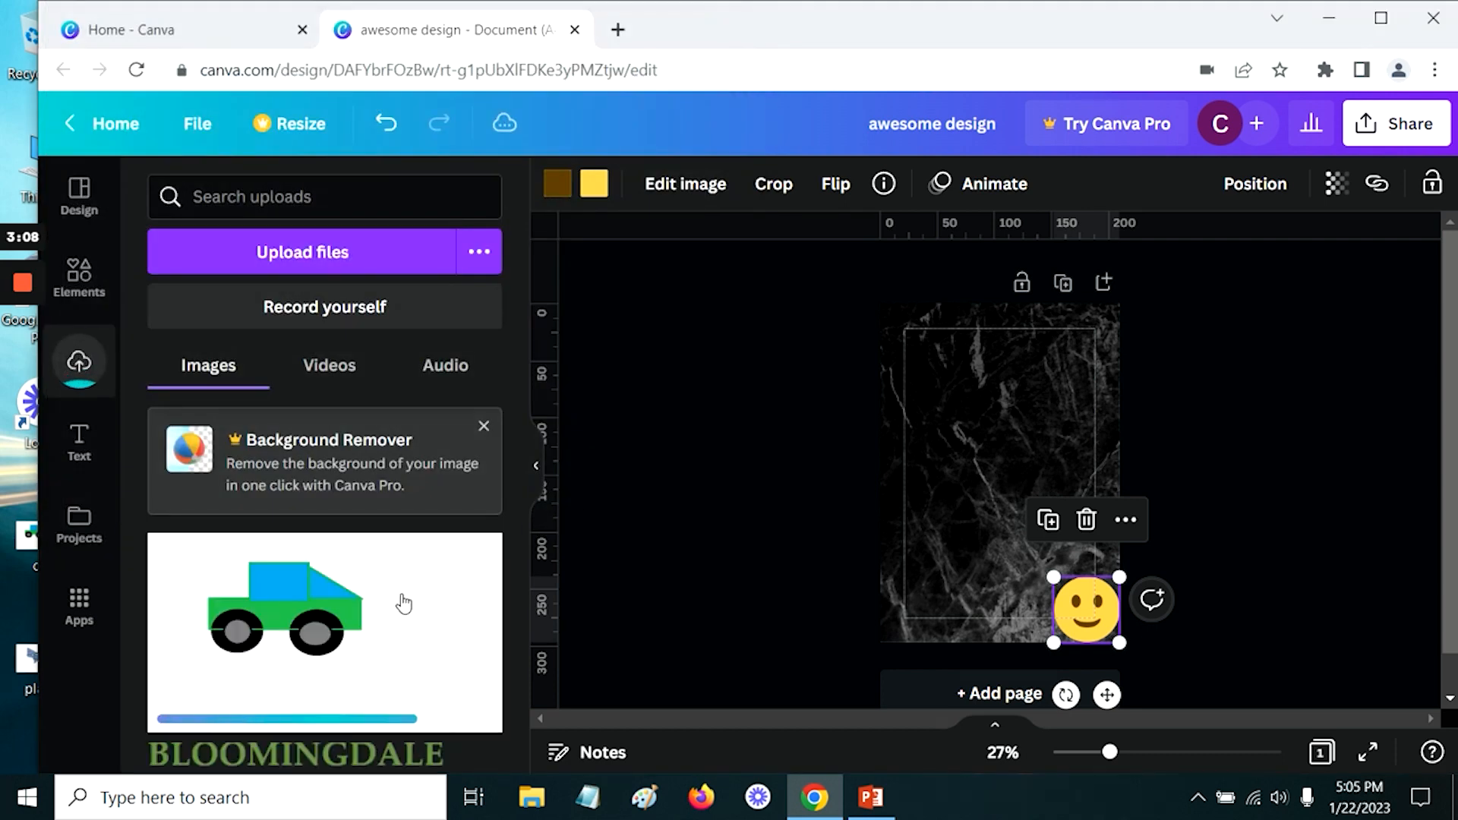
pyautogui.click(299, 256)
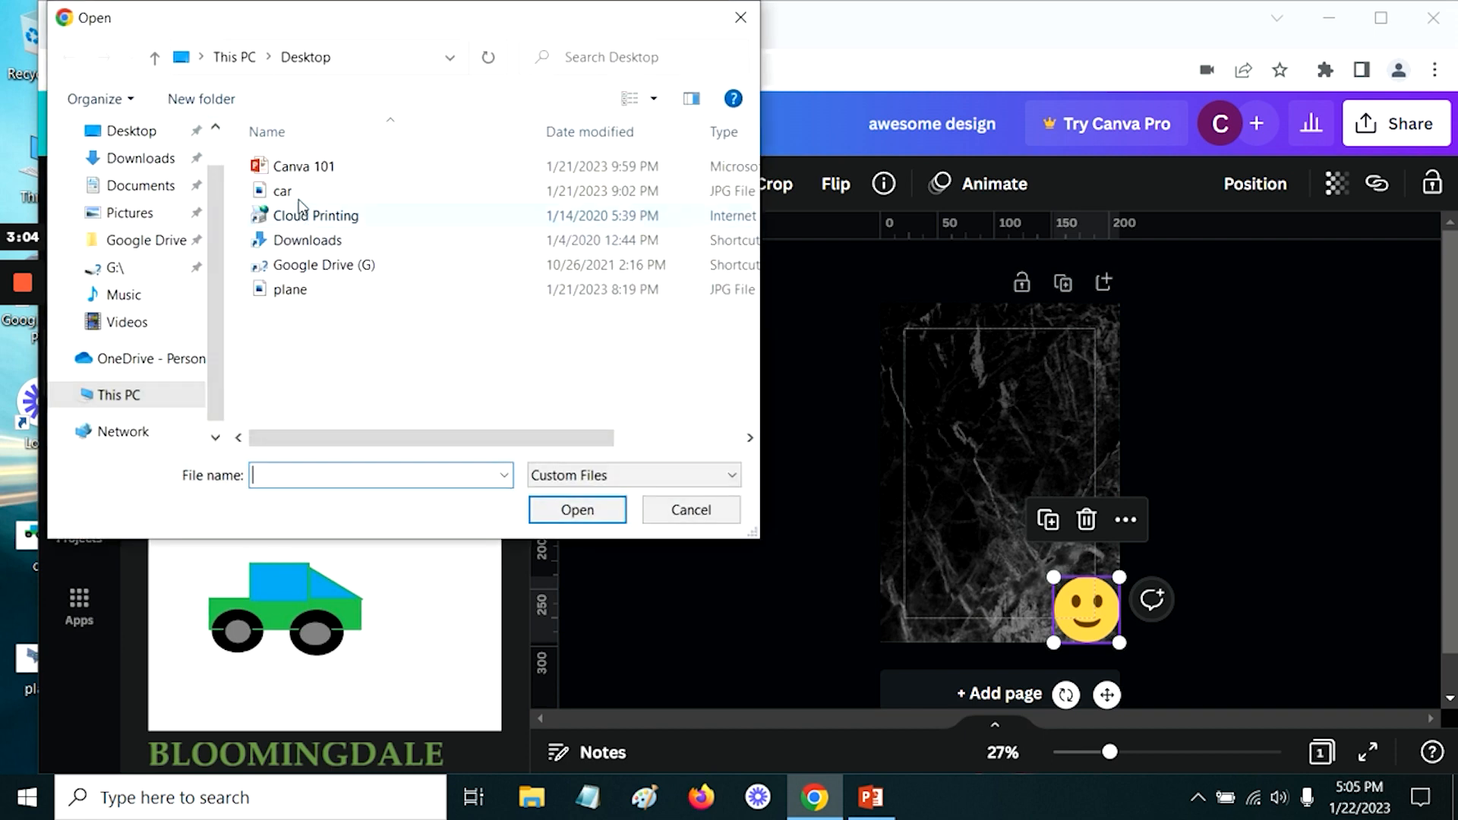
pyautogui.click(300, 288)
pyautogui.click(562, 510)
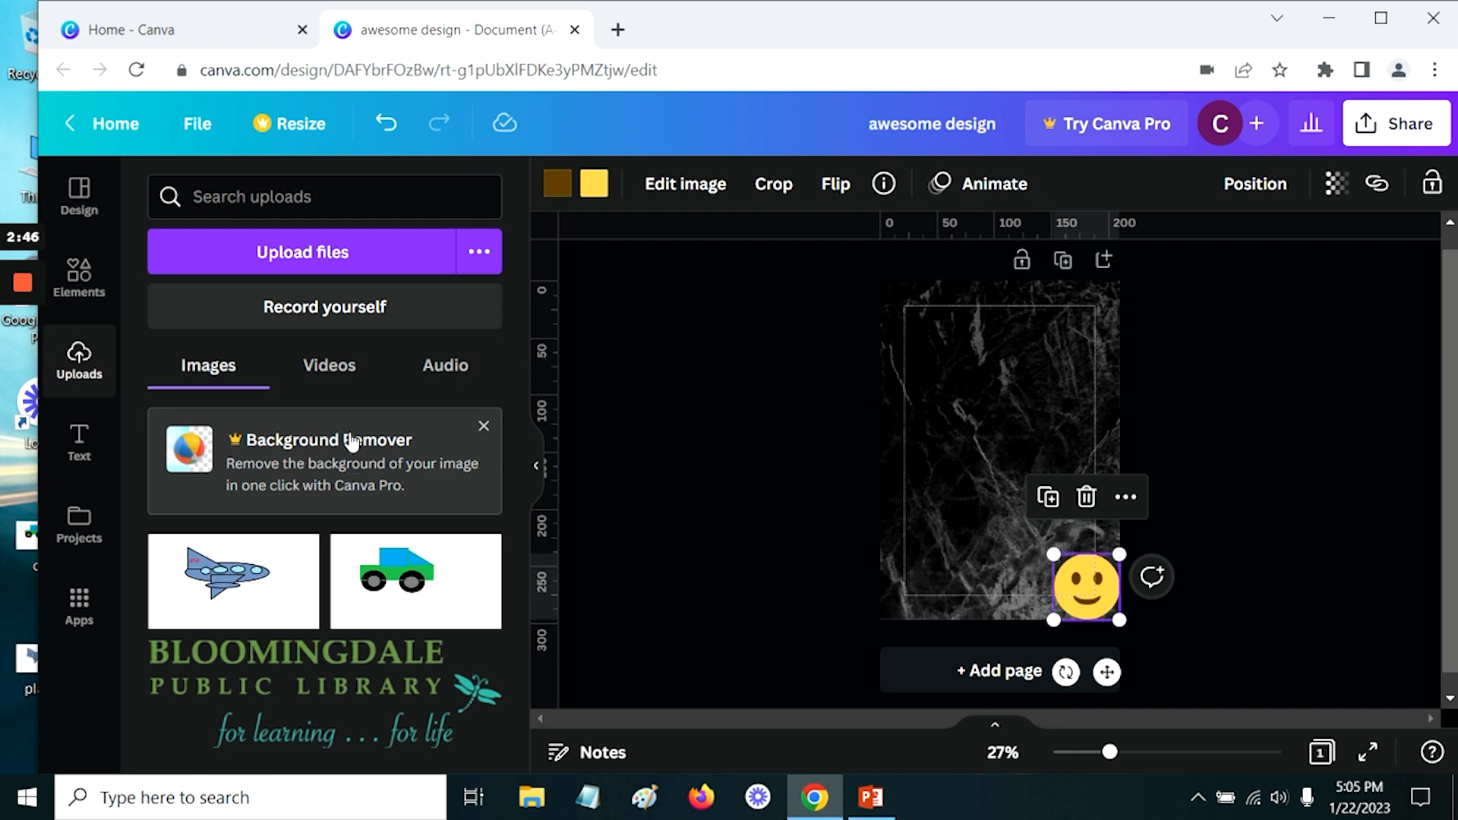
# Step: Add the uploaded plane image to the page and look through its adjustments, filters, Smartmockups and other image editing effects
pyautogui.click(234, 594)
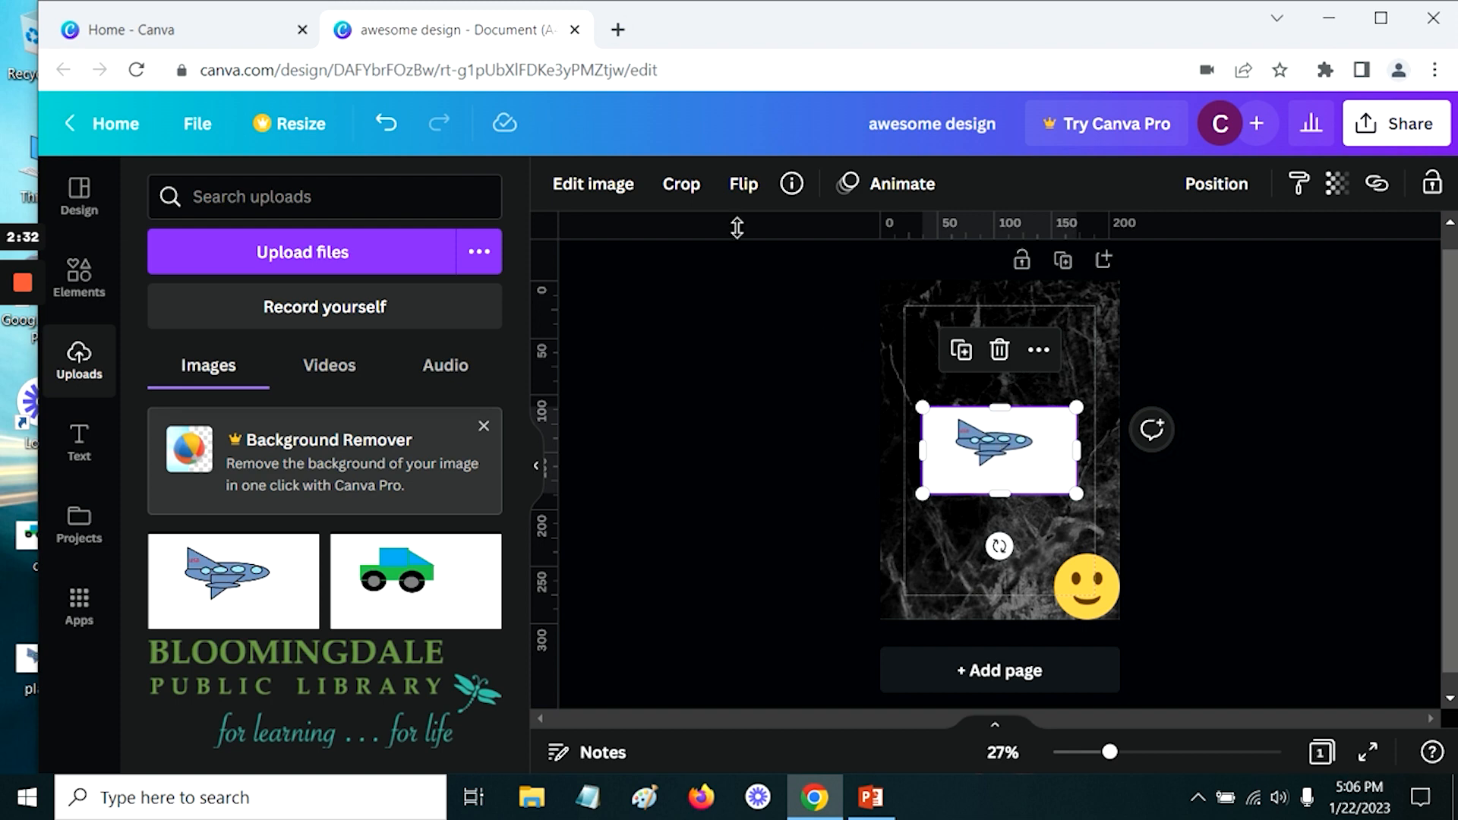
pyautogui.click(596, 189)
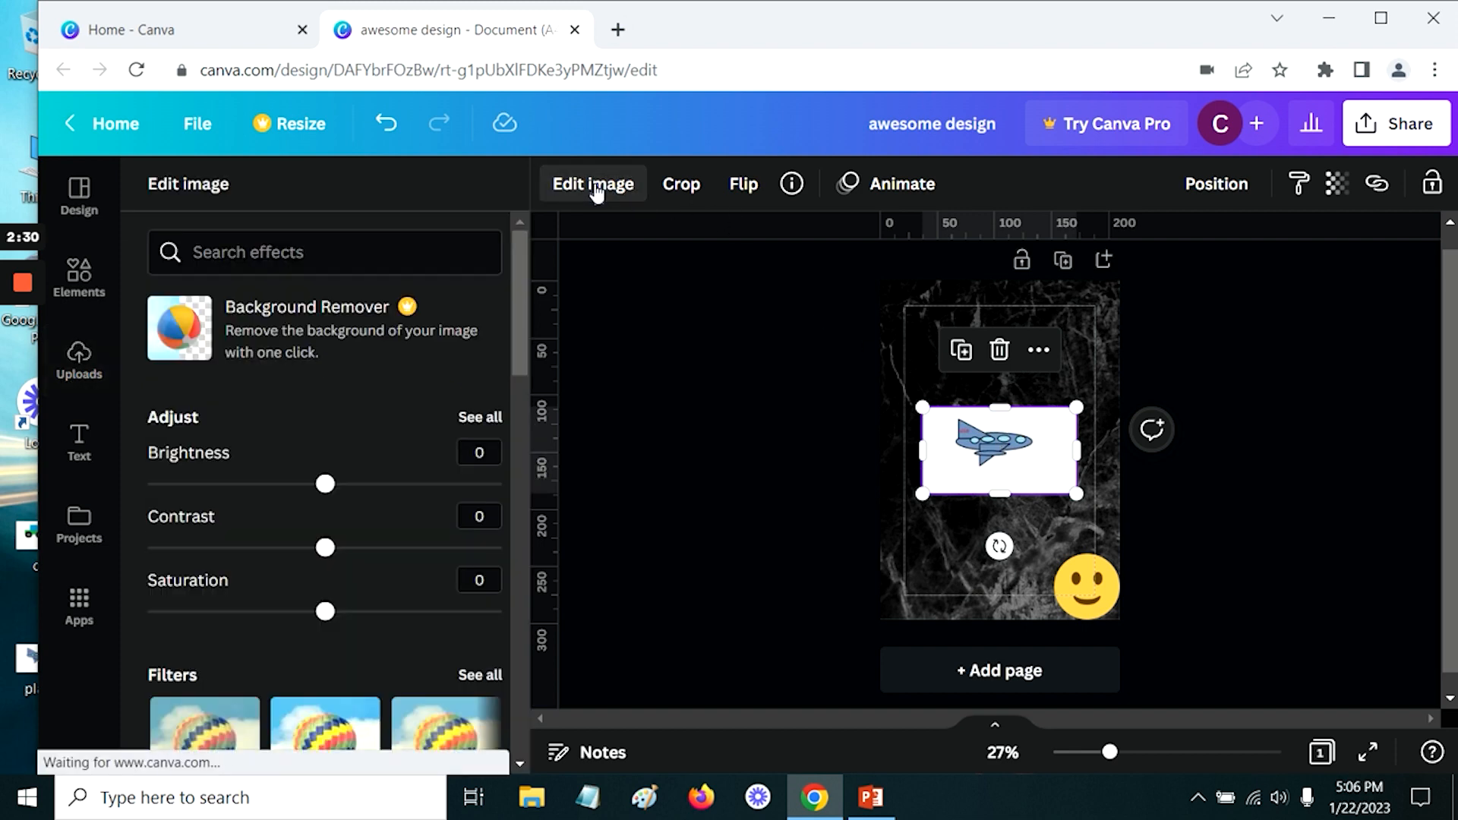
pyautogui.scroll(-2, 271, 462)
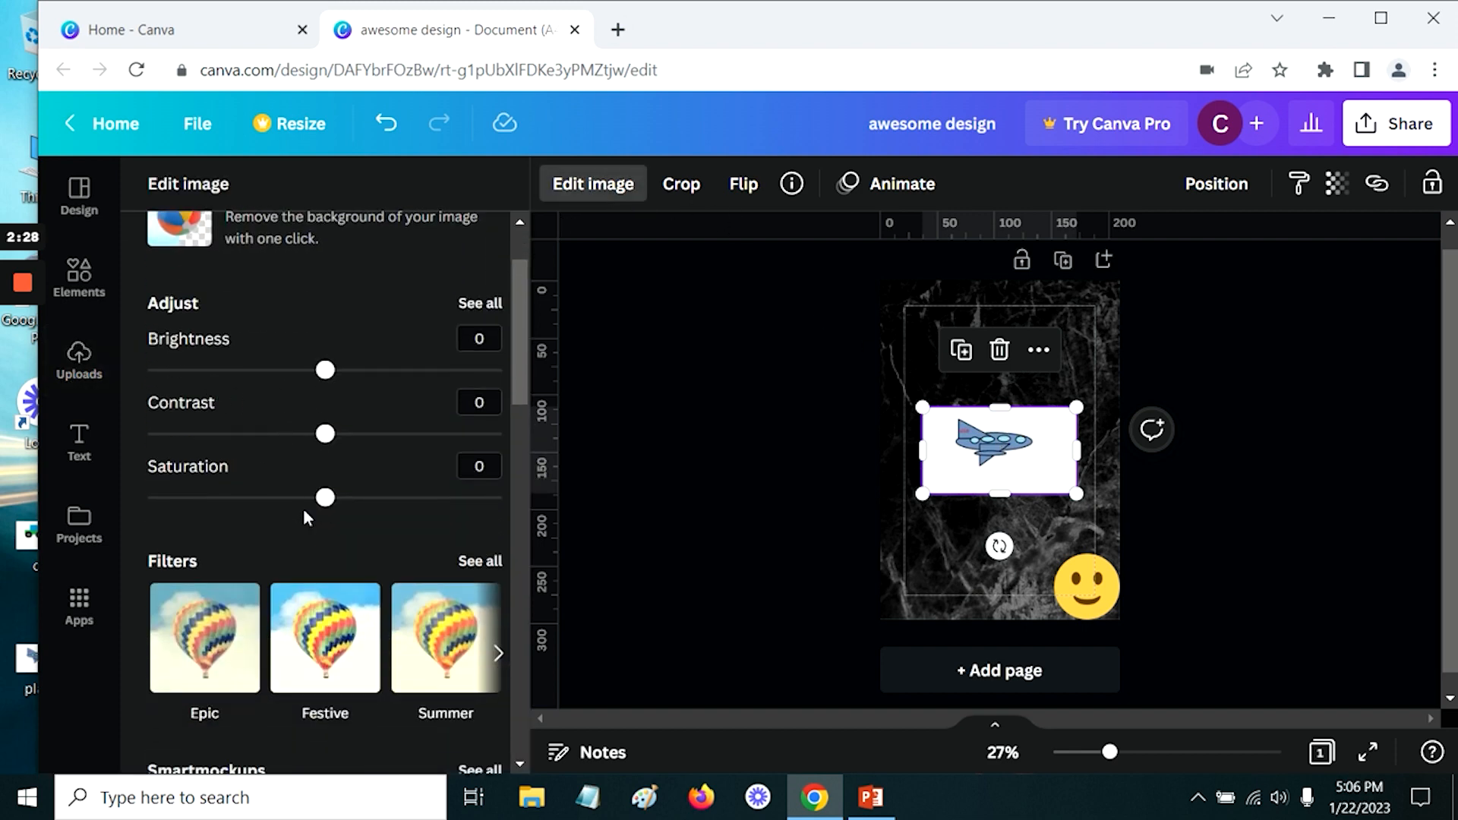
pyautogui.scroll(-4, 303, 508)
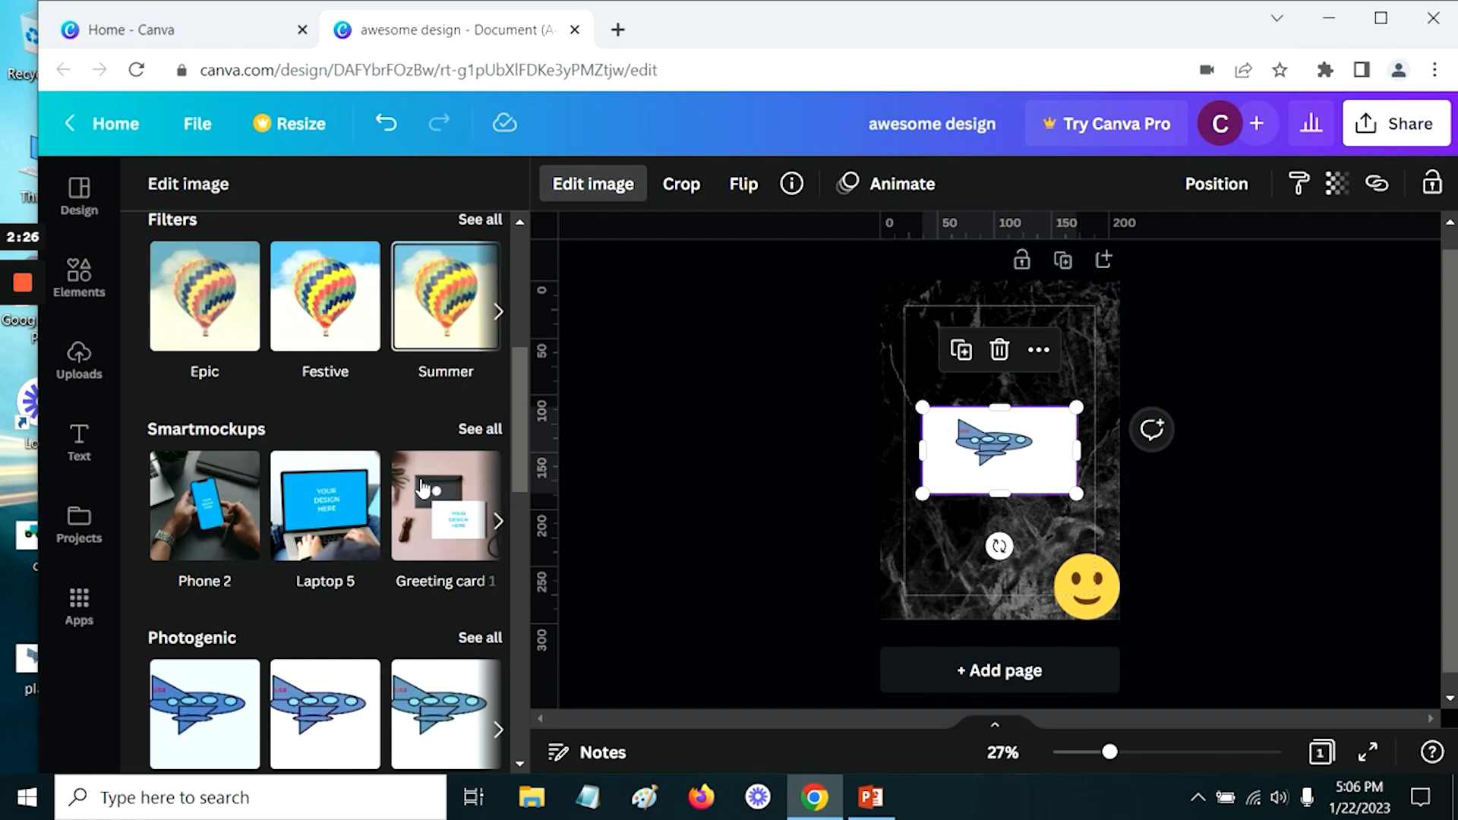
pyautogui.scroll(-7, 401, 623)
pyautogui.scroll(-2, 375, 669)
pyautogui.scroll(15, 376, 668)
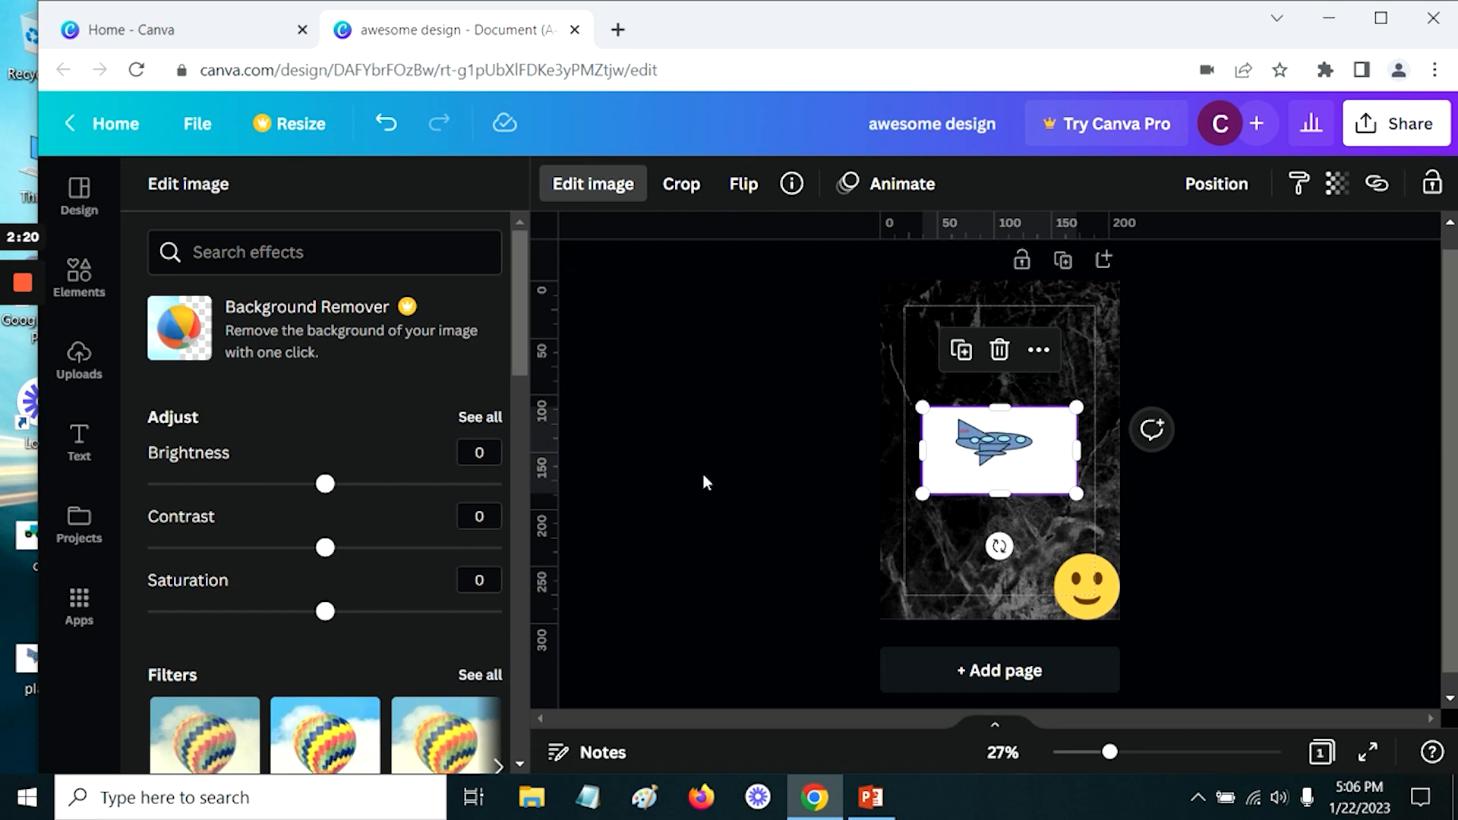
# Step: Crop the plane image from its lower right and upper left corners so the frame fits closely around the airplane
pyautogui.click(691, 186)
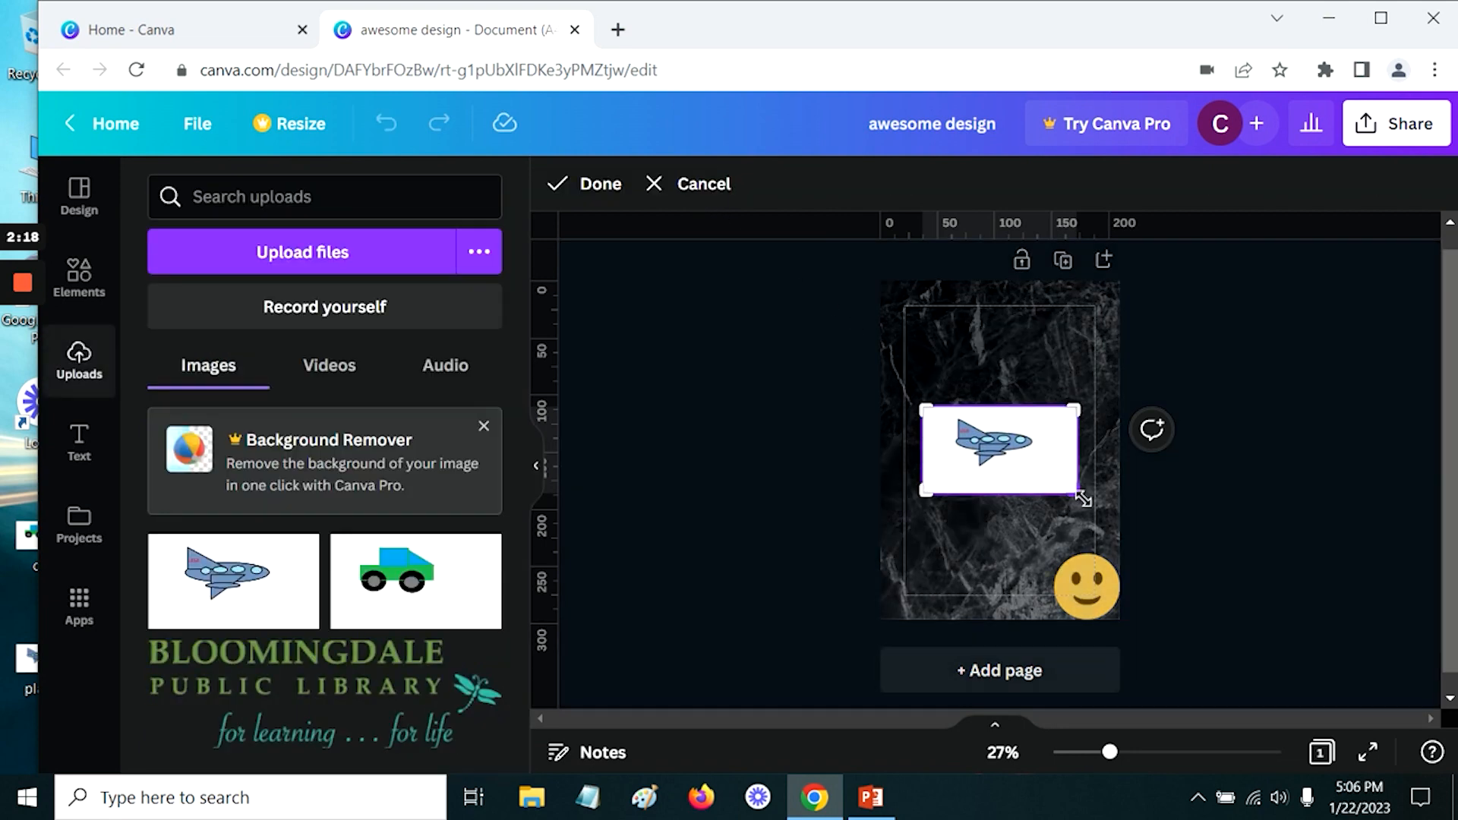
pyautogui.moveTo(1080, 499); pyautogui.dragTo(1045, 473)
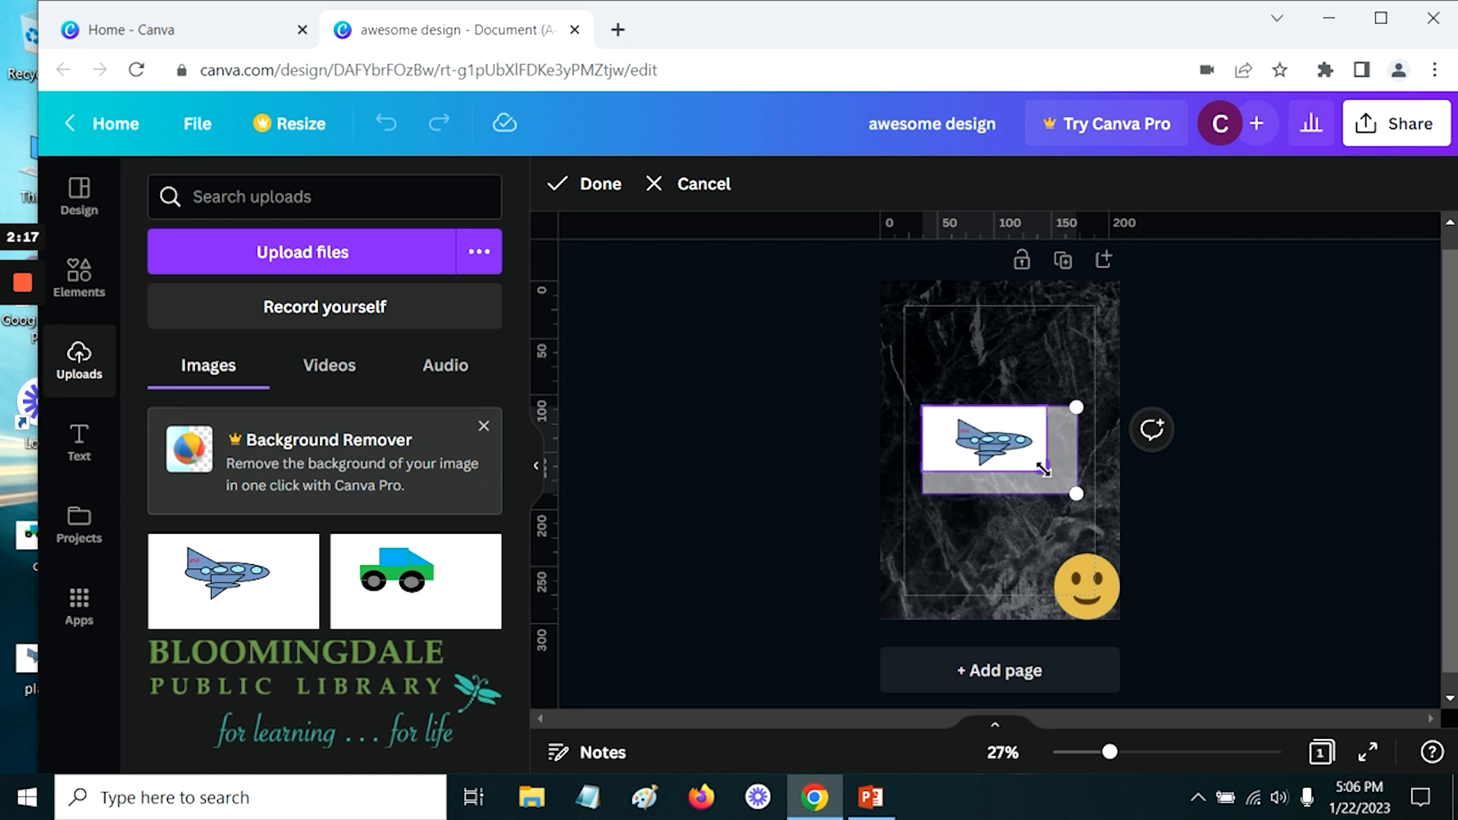
pyautogui.moveTo(926, 412); pyautogui.dragTo(941, 418)
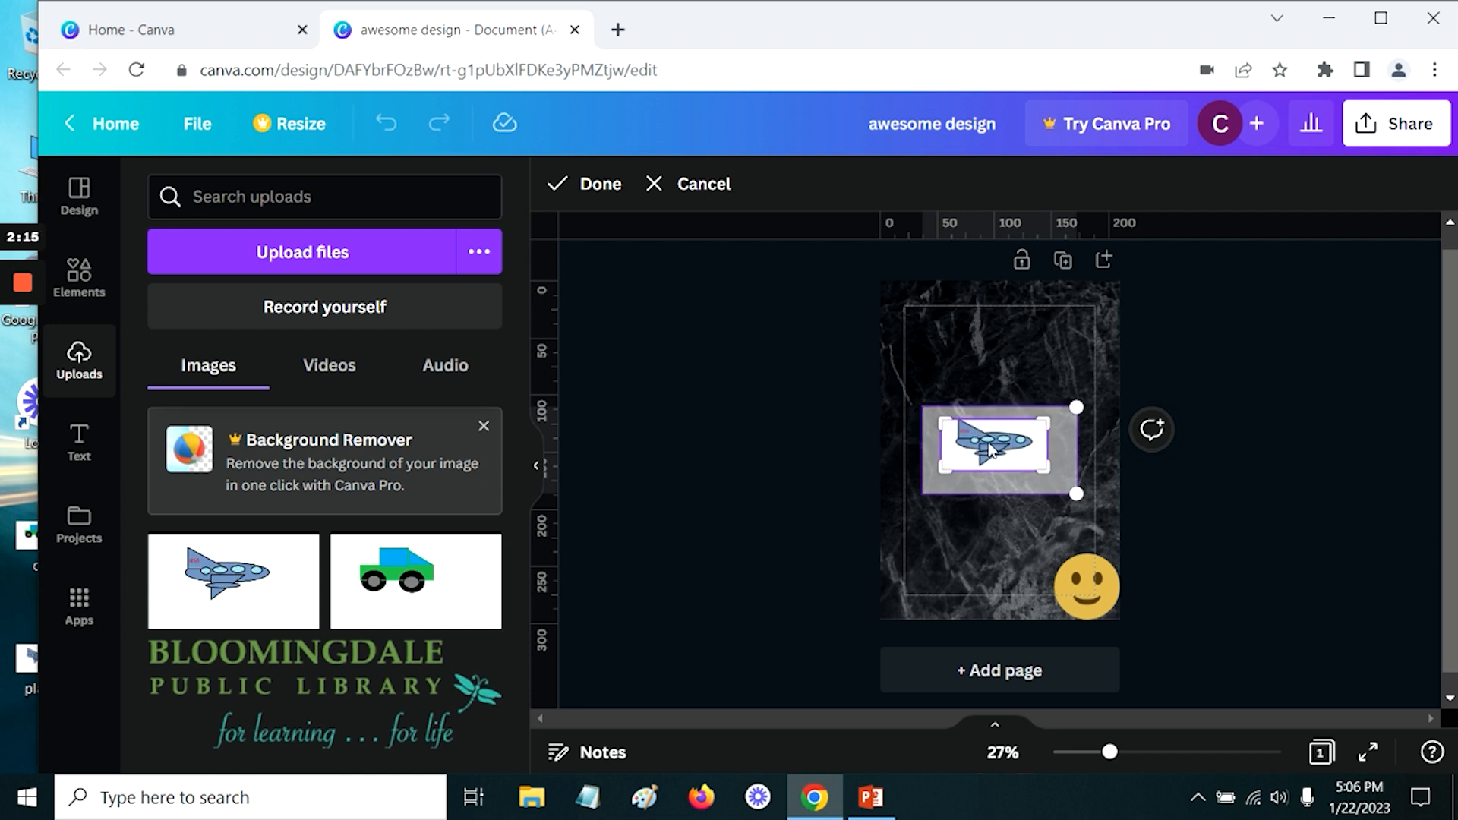
pyautogui.click(599, 186)
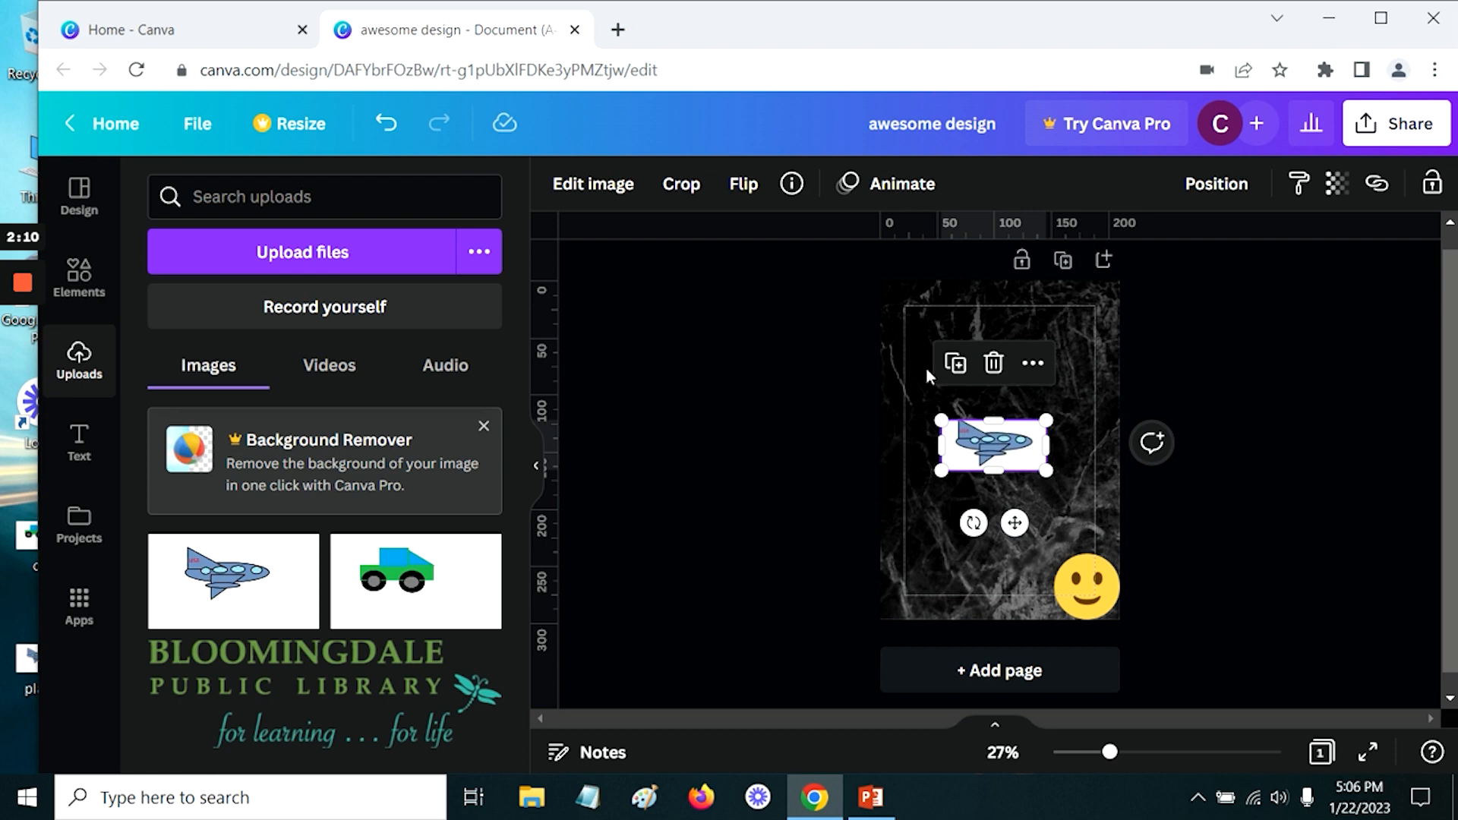
# Step: Move the plane image to the upper left of the page and align it to the page's top and left edges
pyautogui.moveTo(991, 428); pyautogui.dragTo(961, 328)
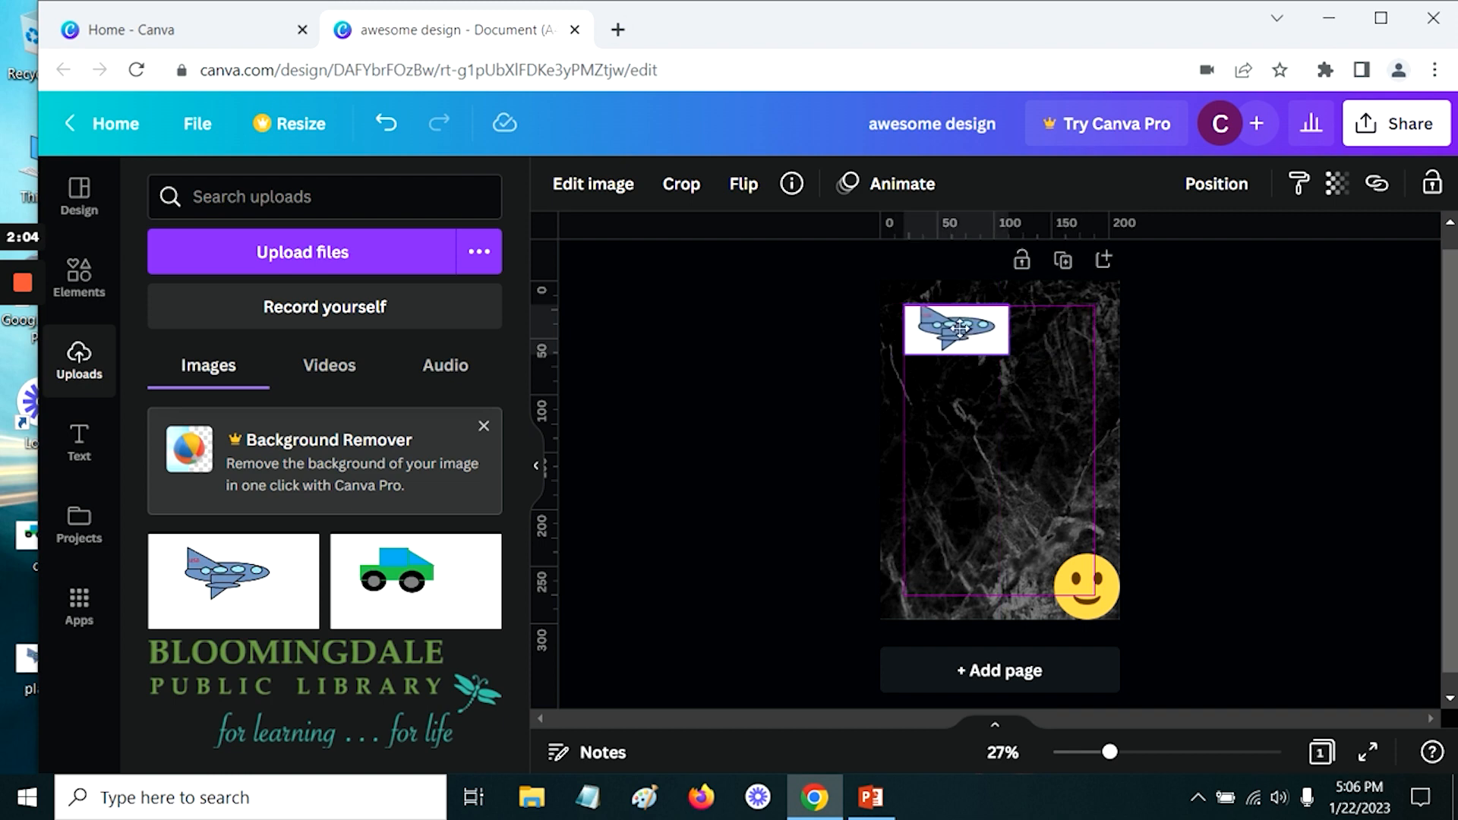
pyautogui.click(1217, 184)
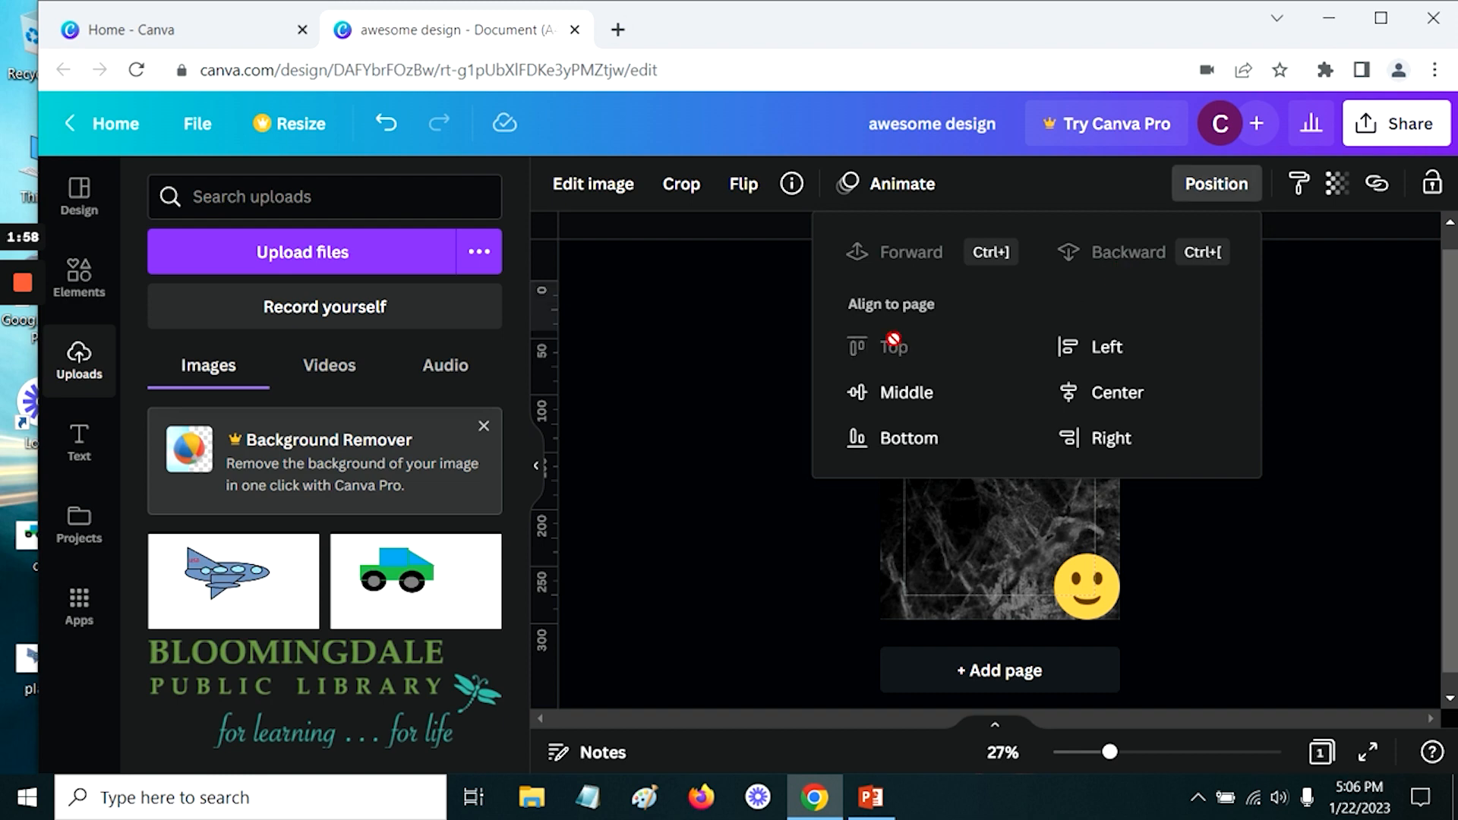
pyautogui.click(1115, 351)
pyautogui.click(1218, 517)
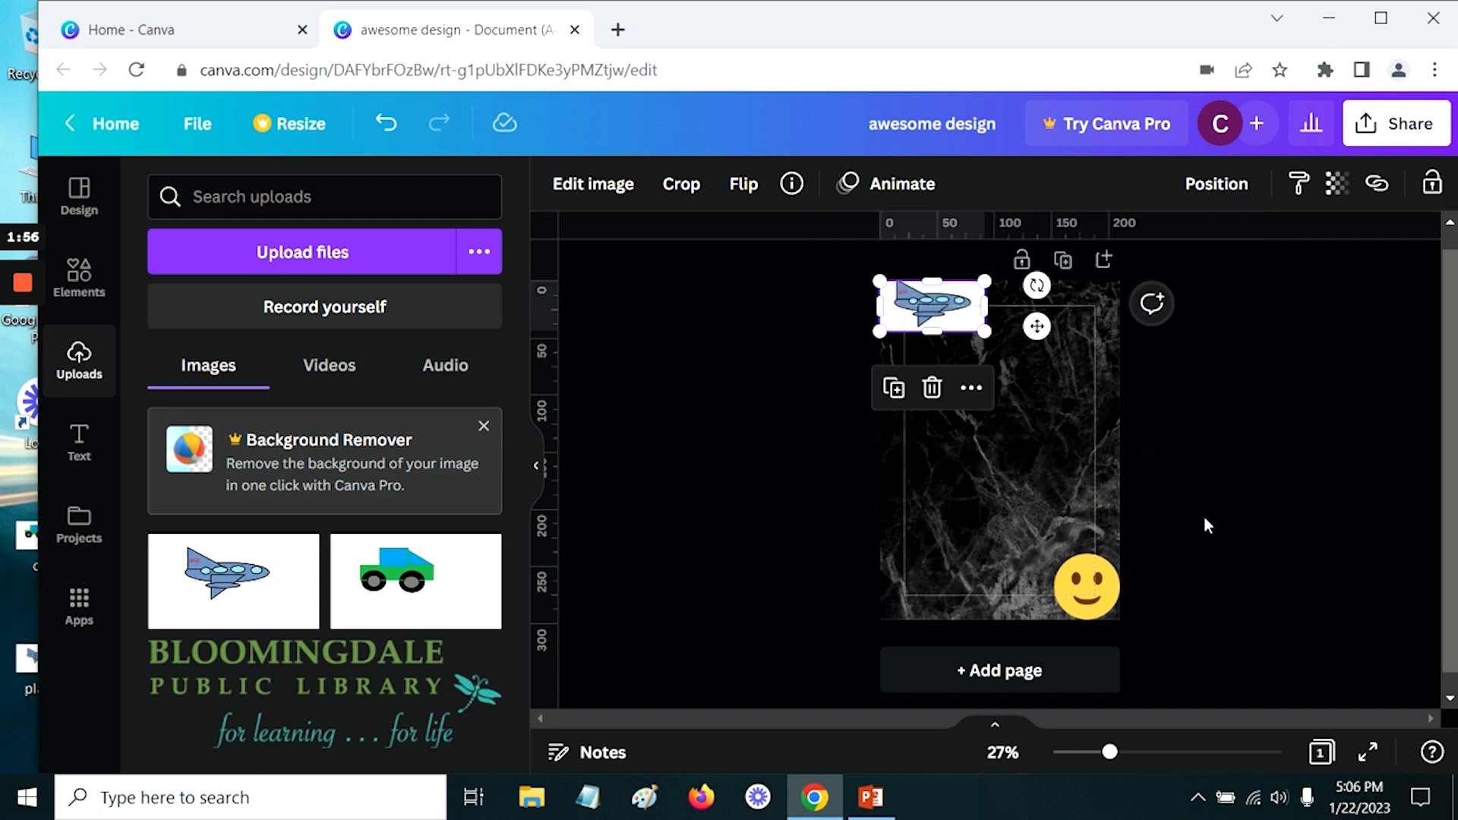
# Step: Add the uploaded car image to the page and crop away the empty area to the right of and below the car
pyautogui.click(396, 584)
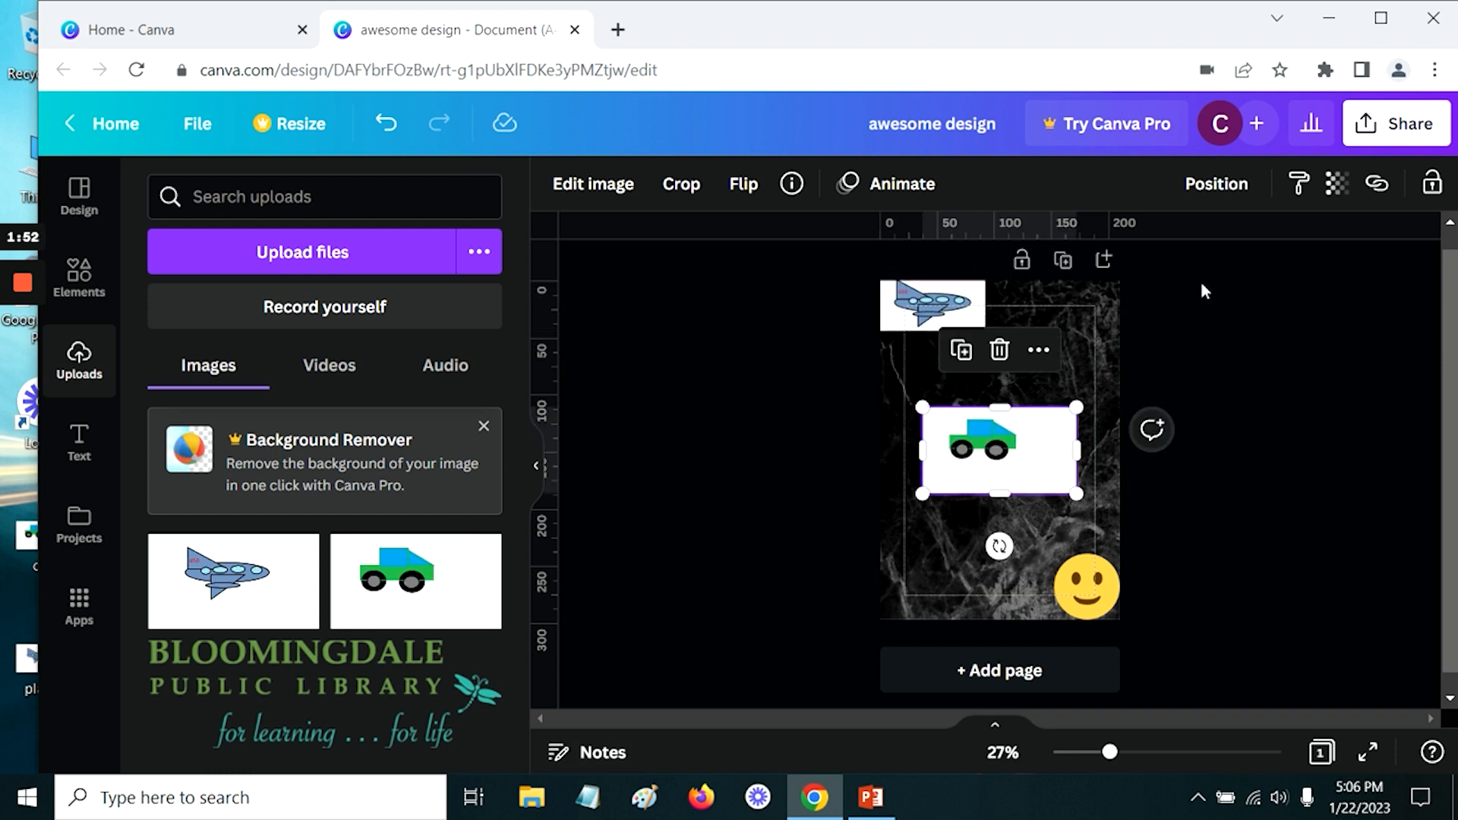
pyautogui.click(688, 185)
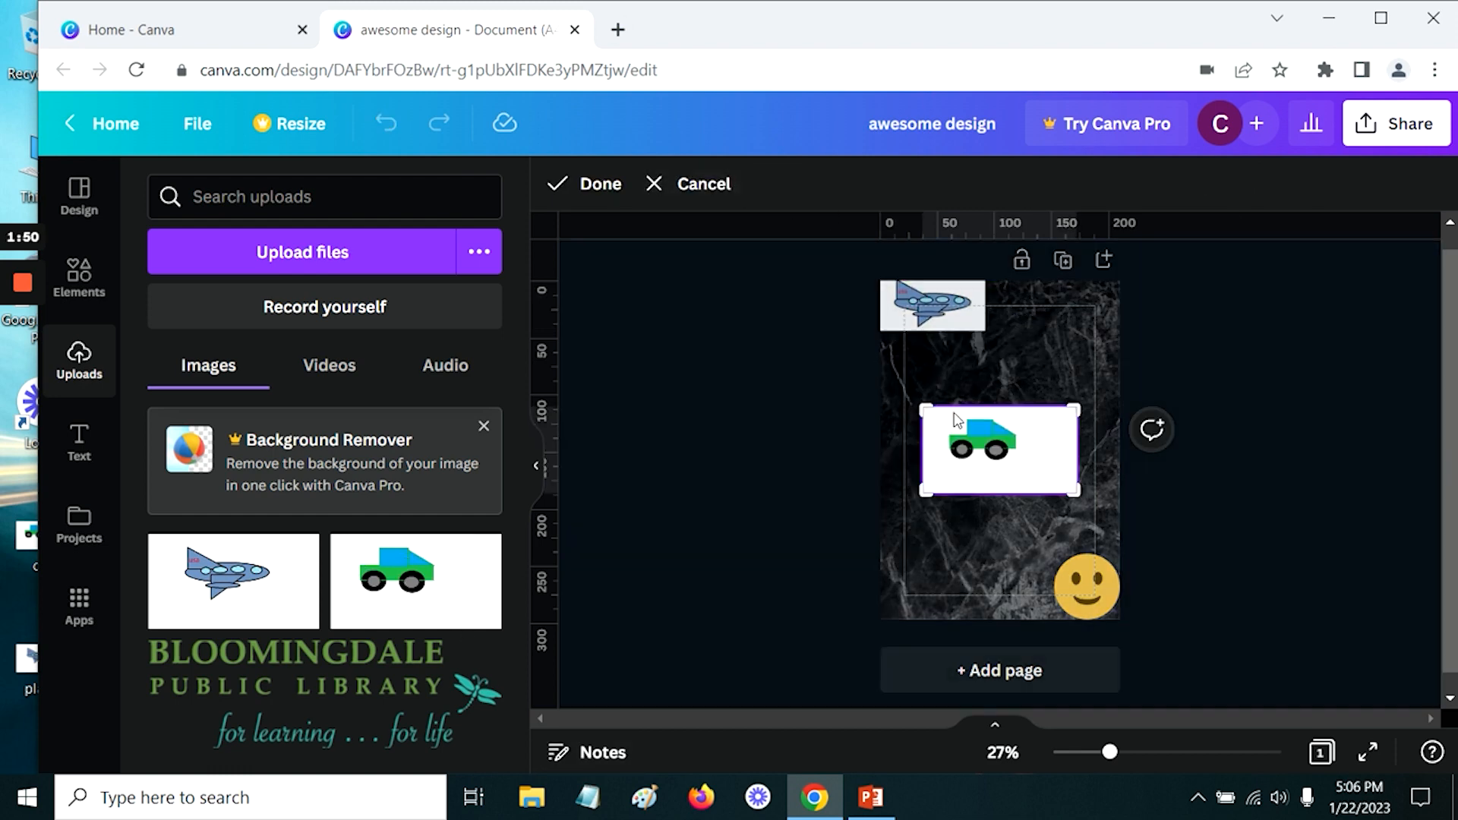
pyautogui.moveTo(1067, 494); pyautogui.dragTo(1026, 467)
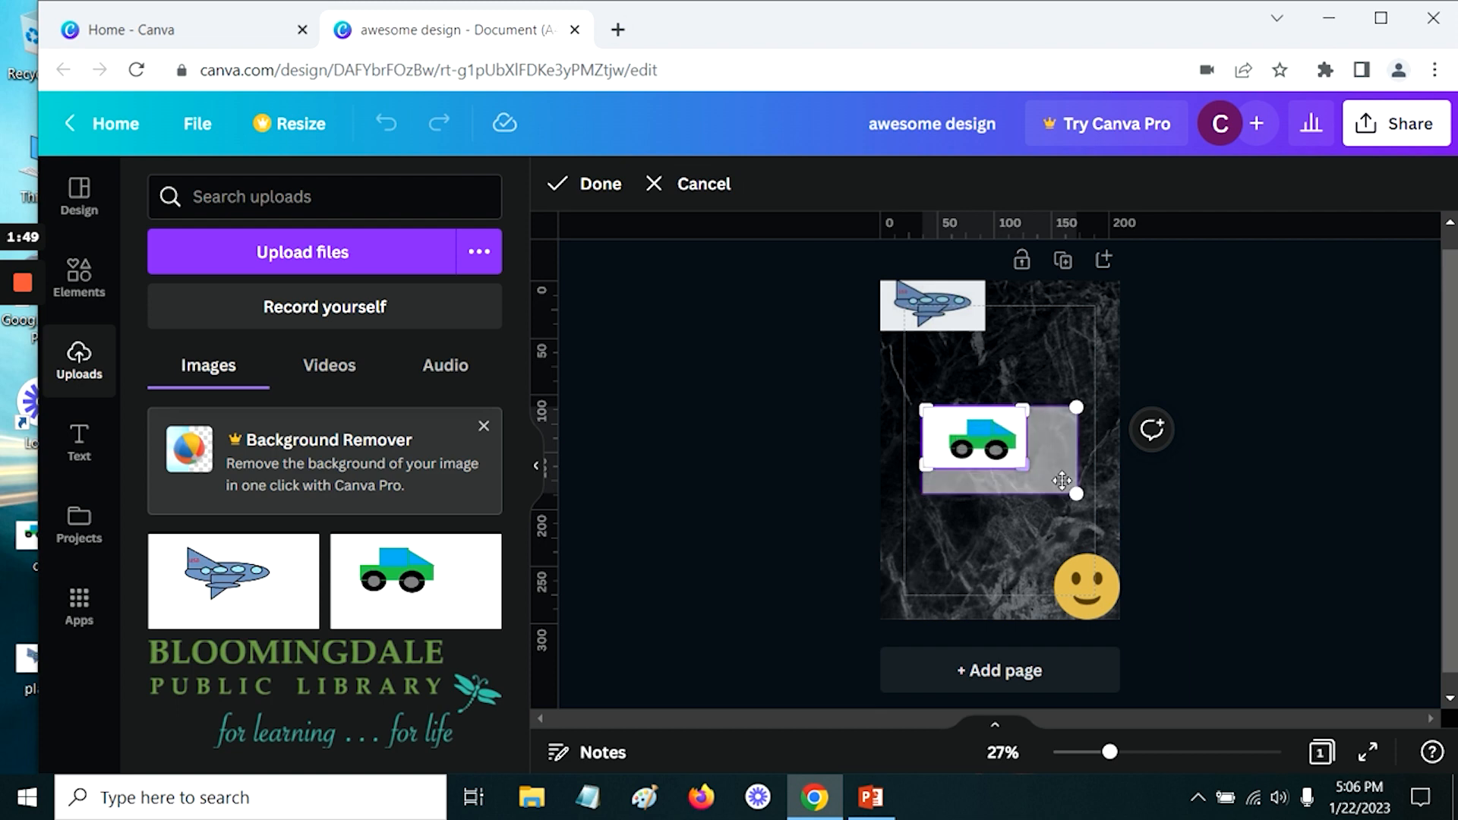
pyautogui.click(597, 184)
# Step: Align the car image to the top and right edges of the page
pyautogui.click(1216, 184)
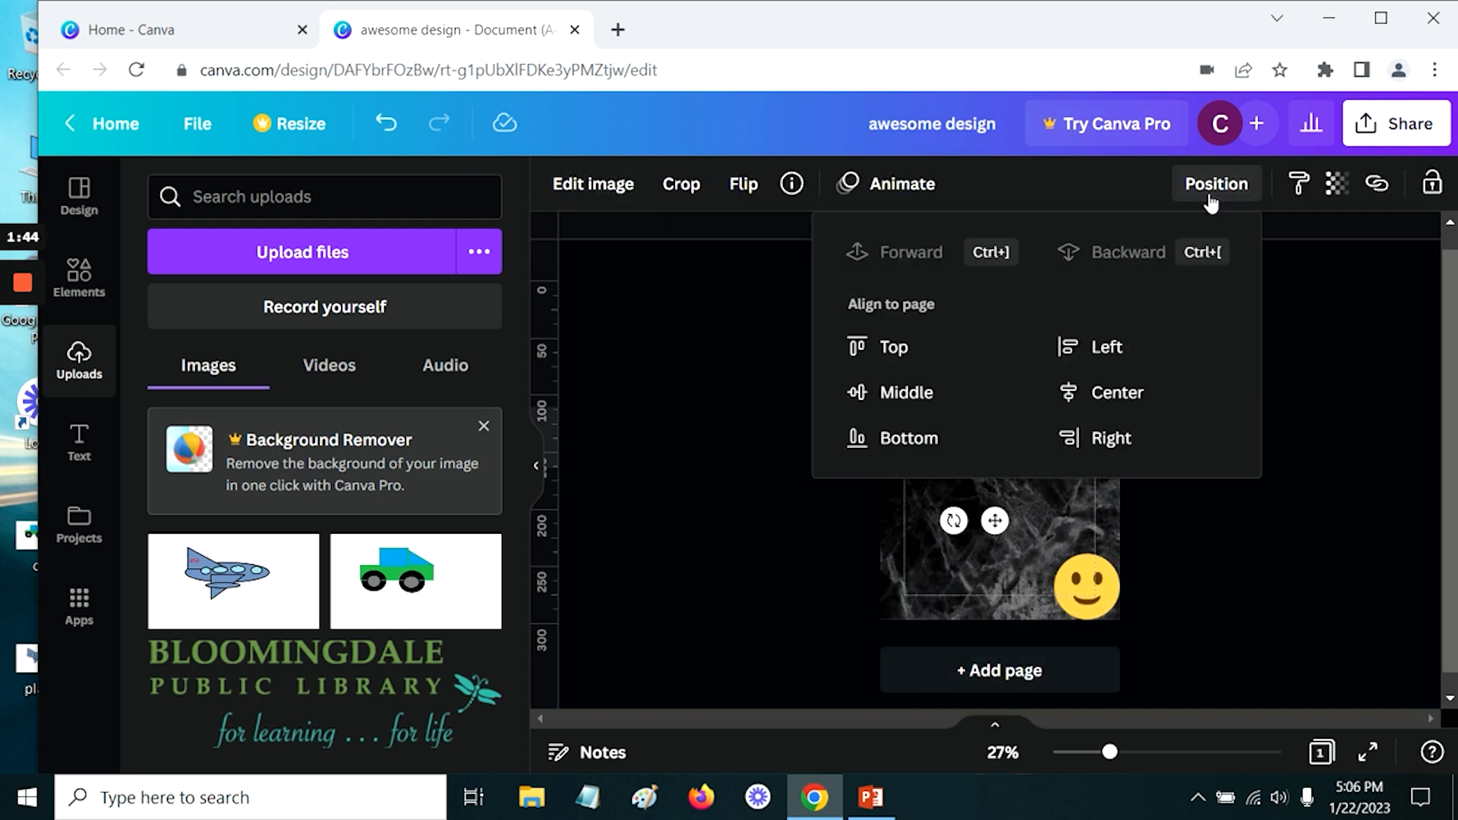
pyautogui.click(896, 351)
pyautogui.click(1105, 436)
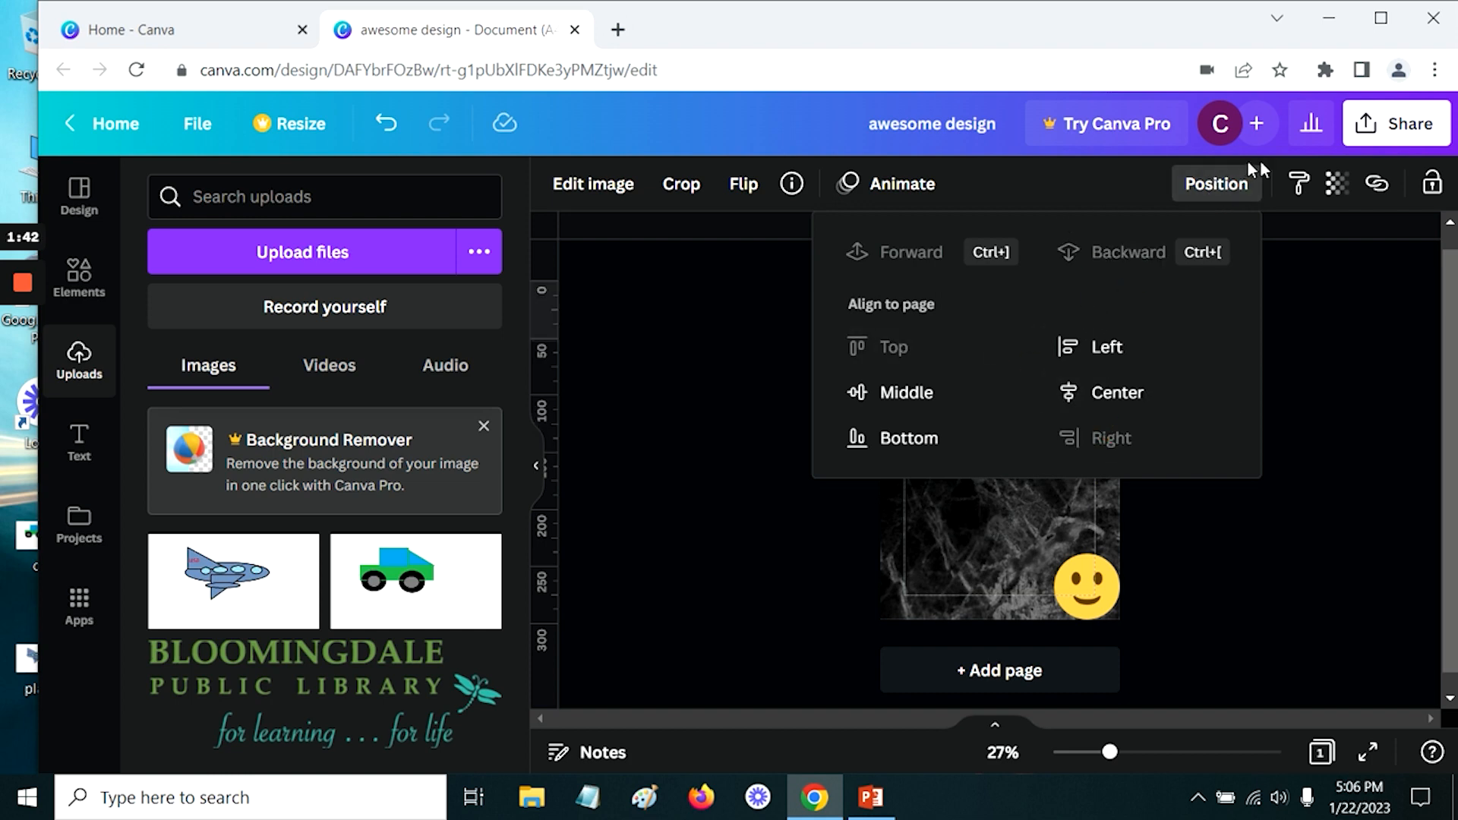
pyautogui.click(1065, 332)
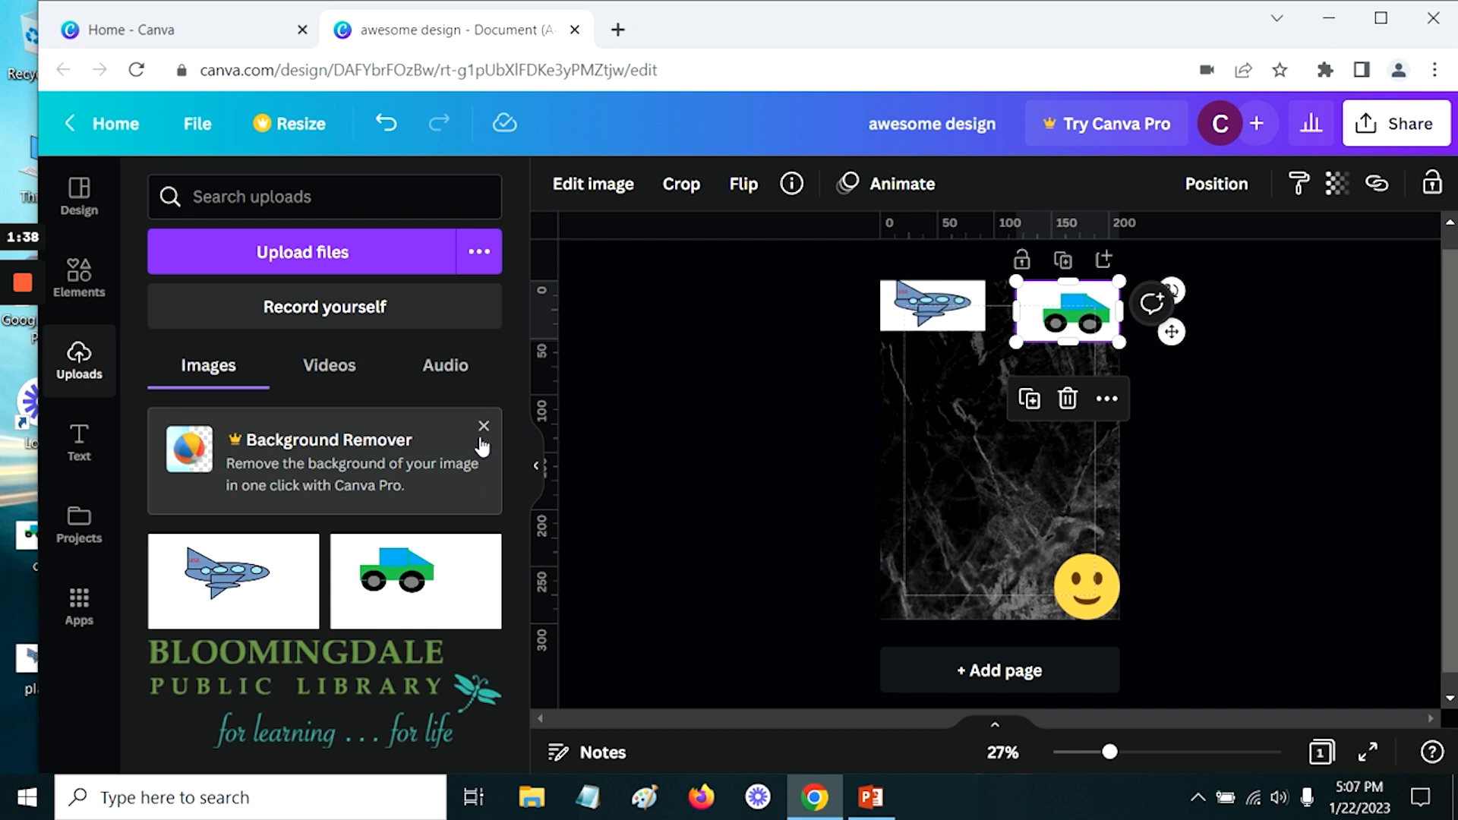
# Step: Record a clip of a few seconds with Record yourself in Camera mode and save it into the design
pyautogui.click(327, 311)
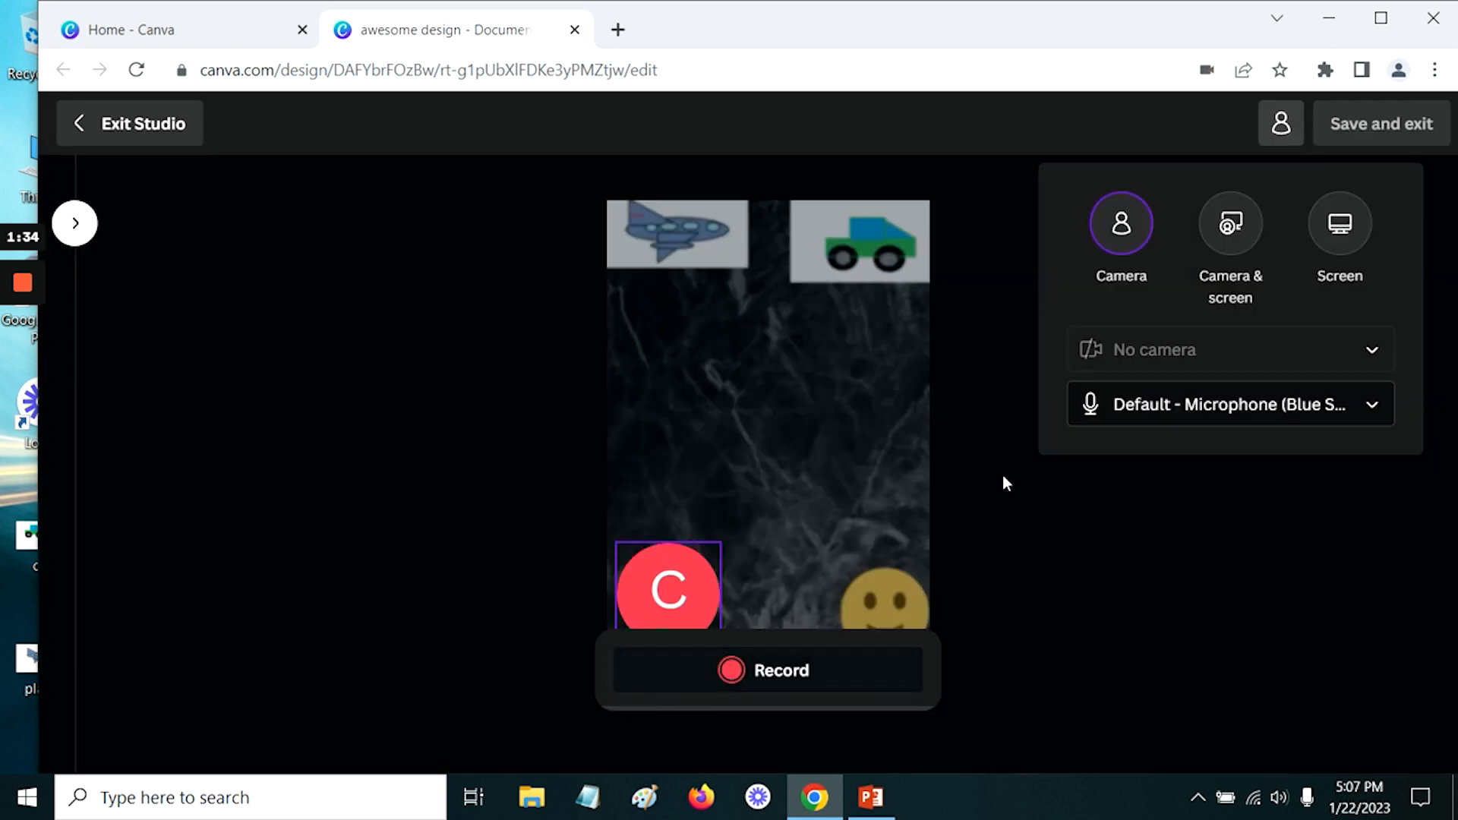
pyautogui.click(732, 671)
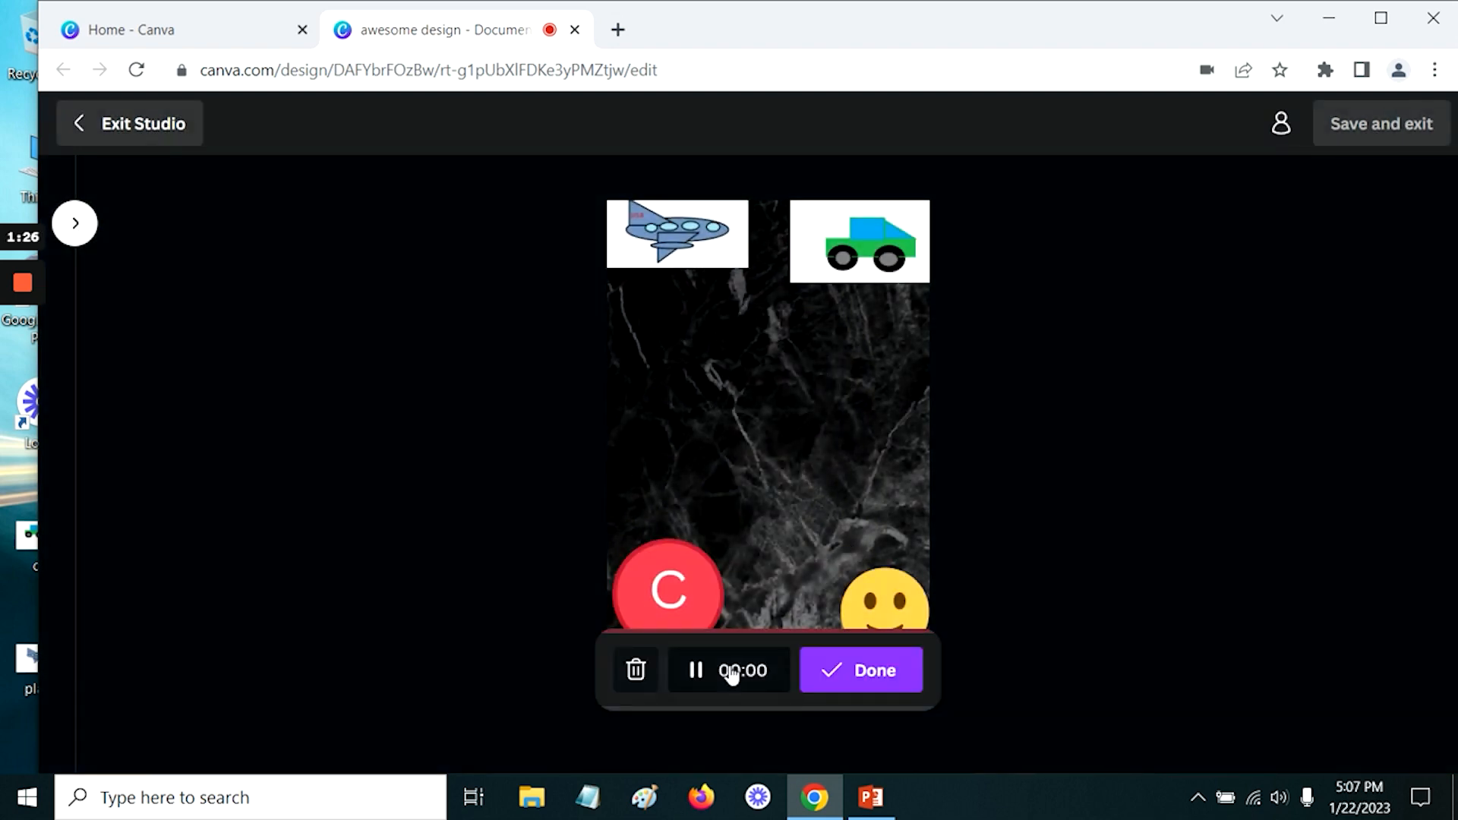
pyautogui.click(852, 672)
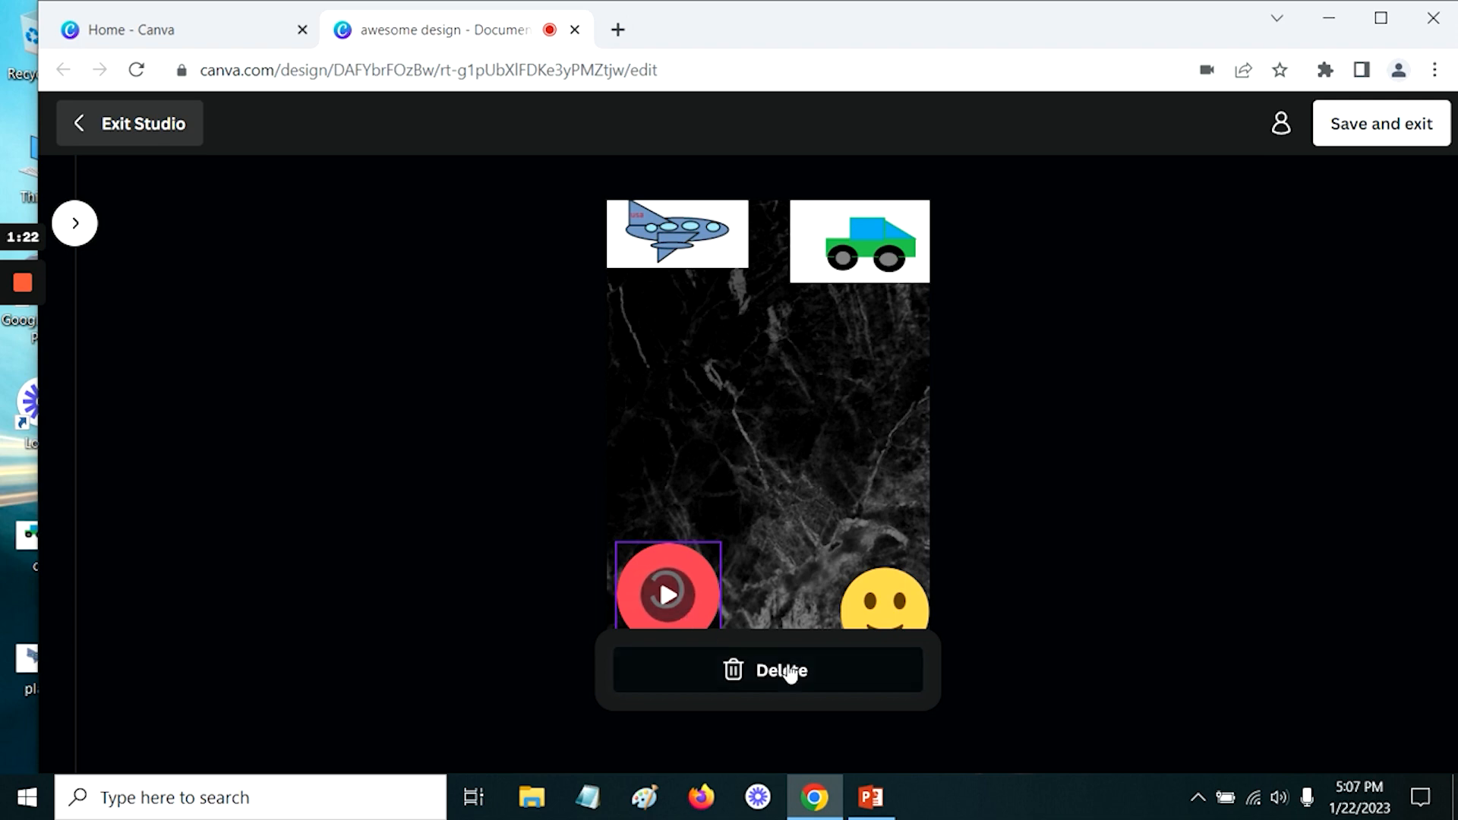
pyautogui.click(1370, 129)
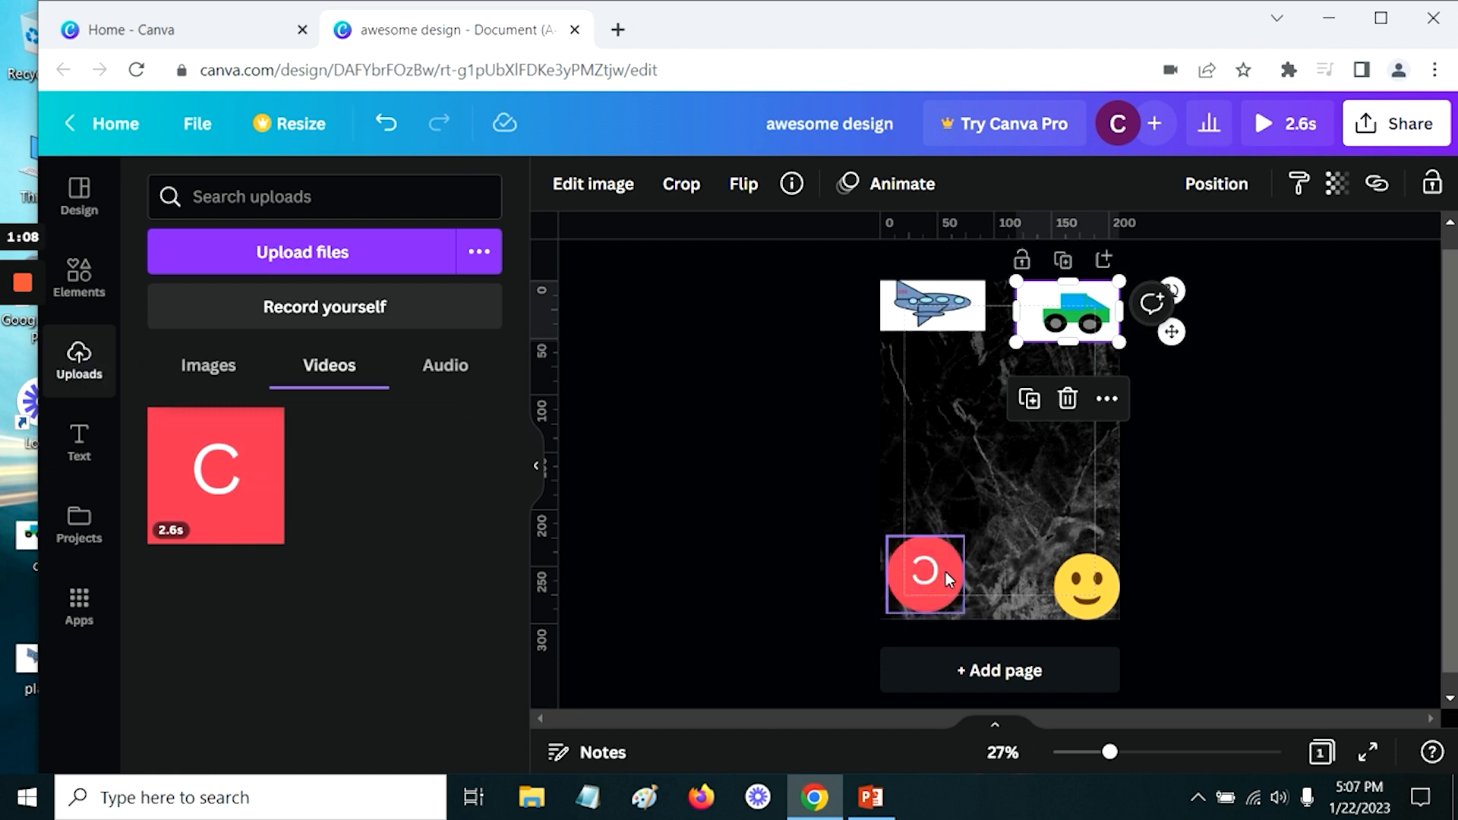
# Step: Delete the recorded video and its empty circular frame from the lower left of the page
pyautogui.click(939, 577)
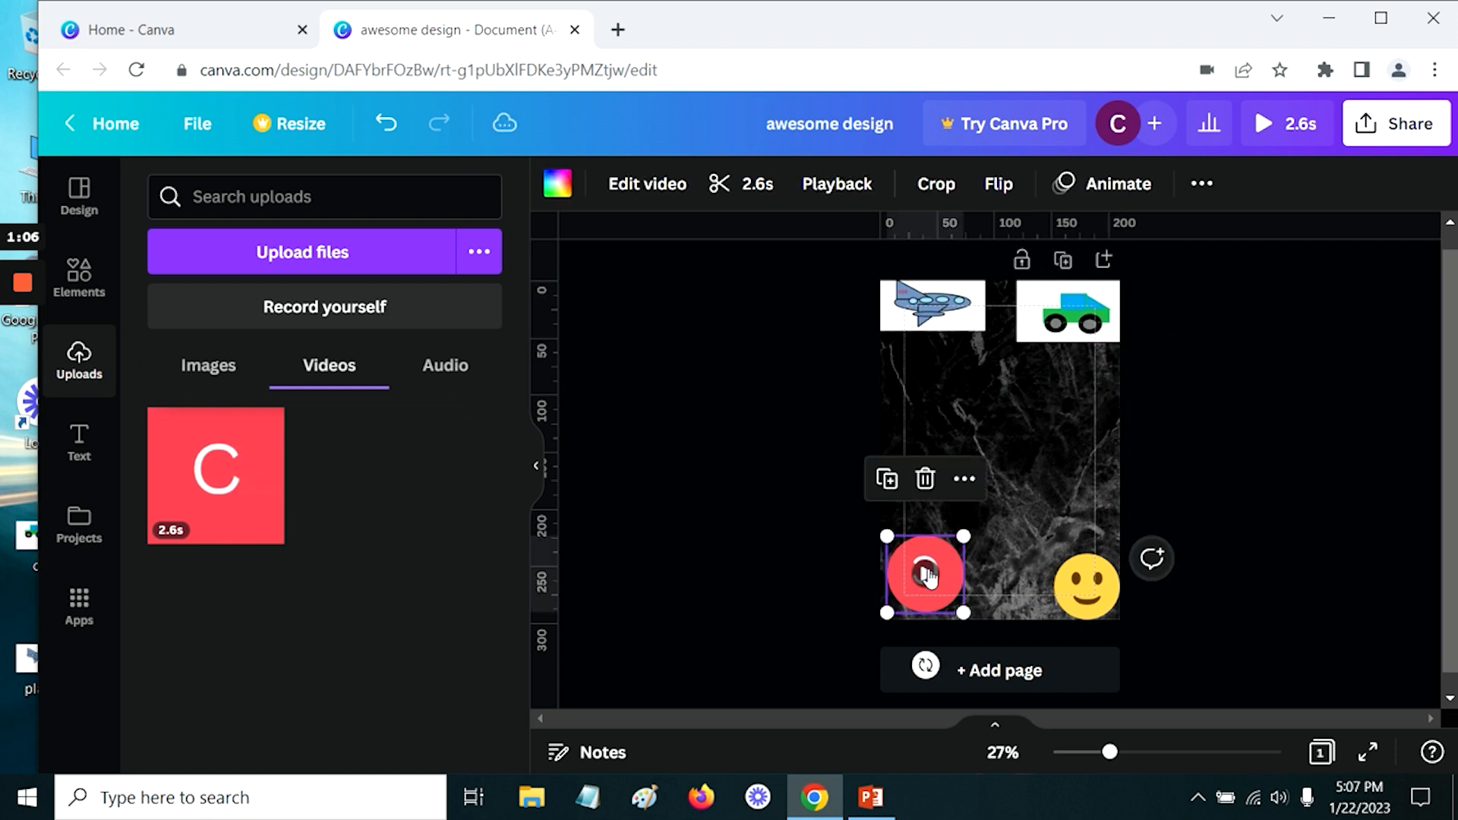
pyautogui.click(926, 480)
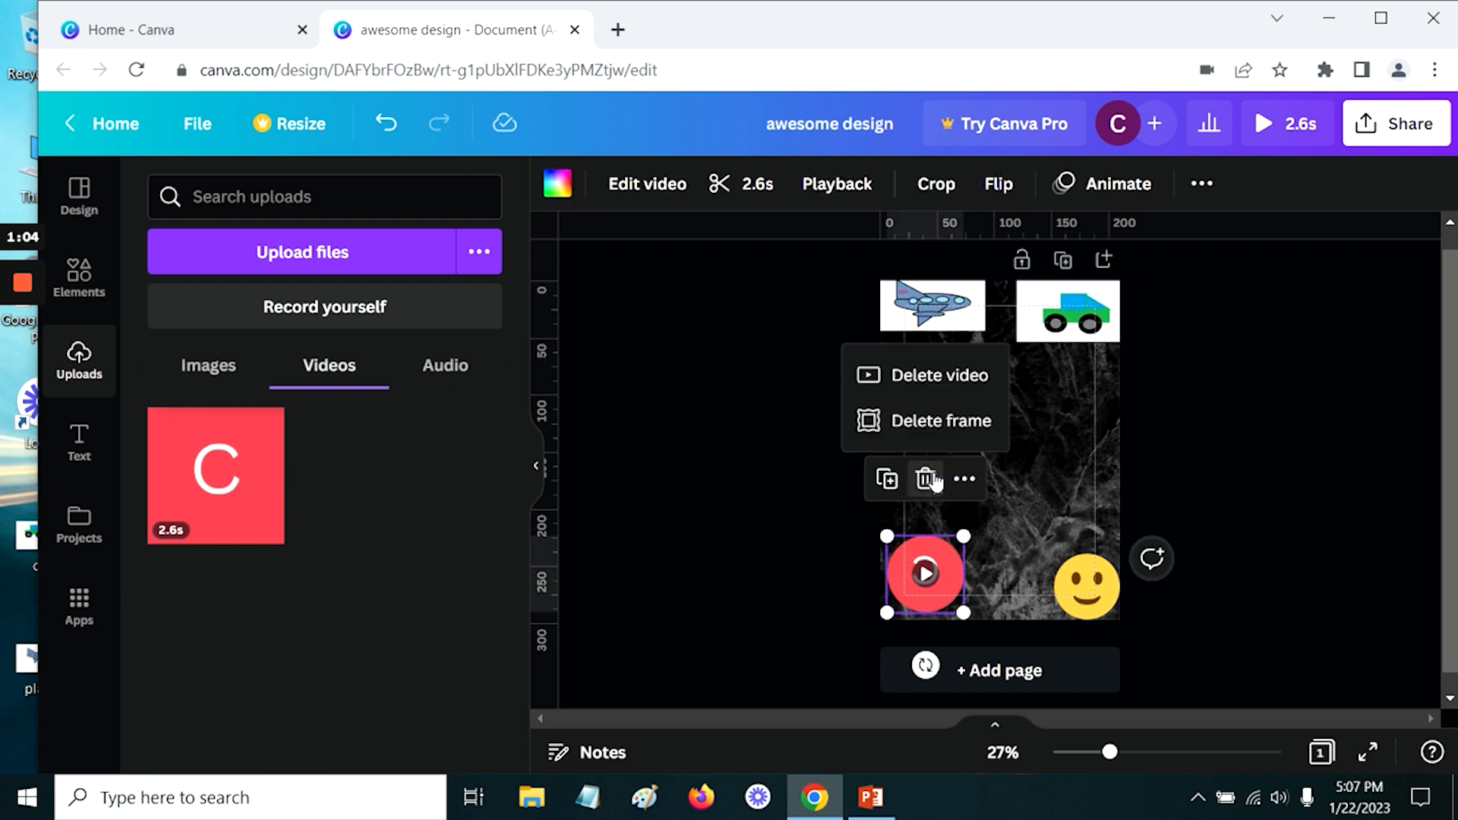
pyautogui.click(930, 380)
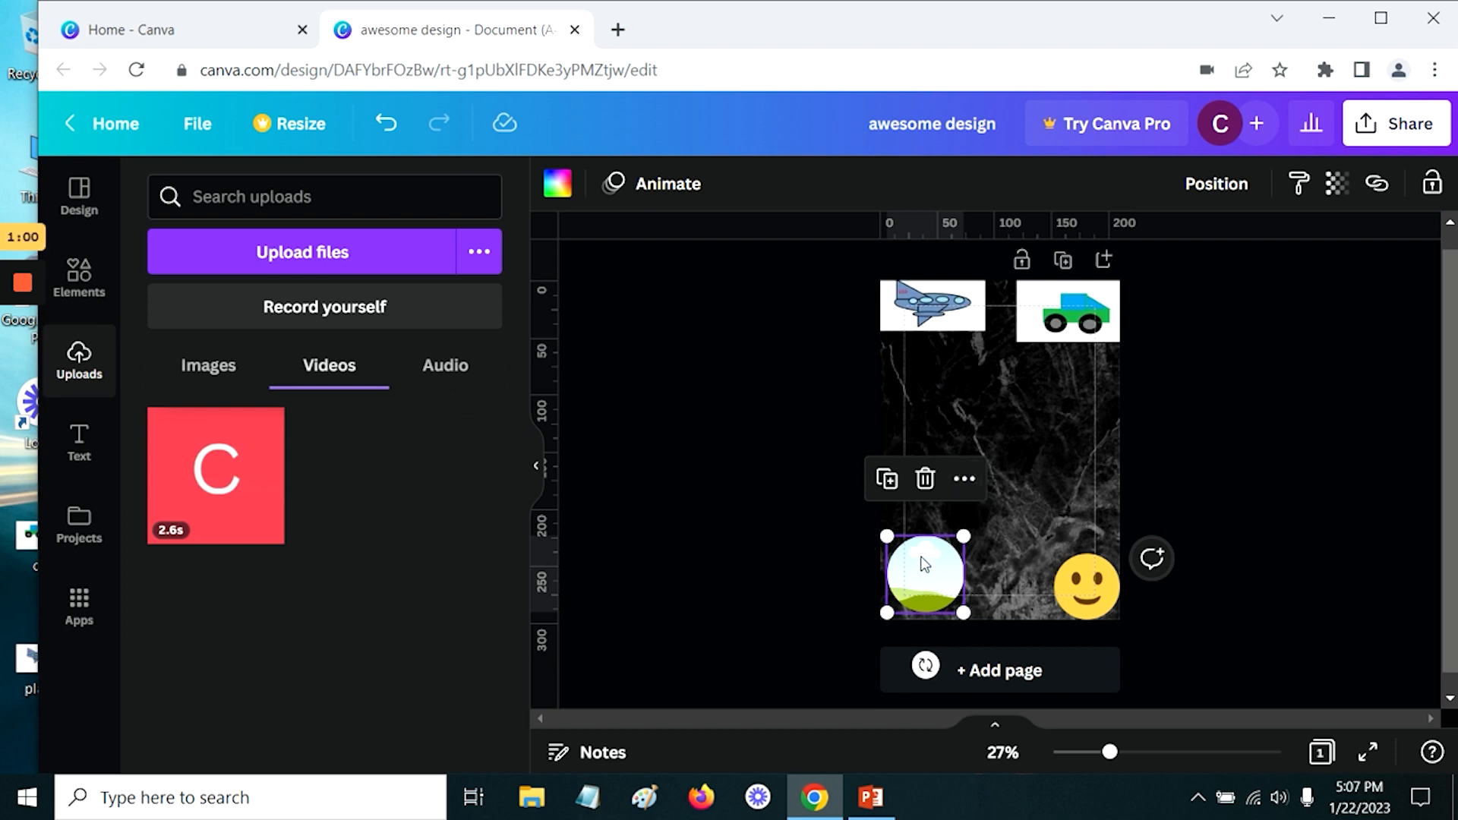
pyautogui.click(925, 479)
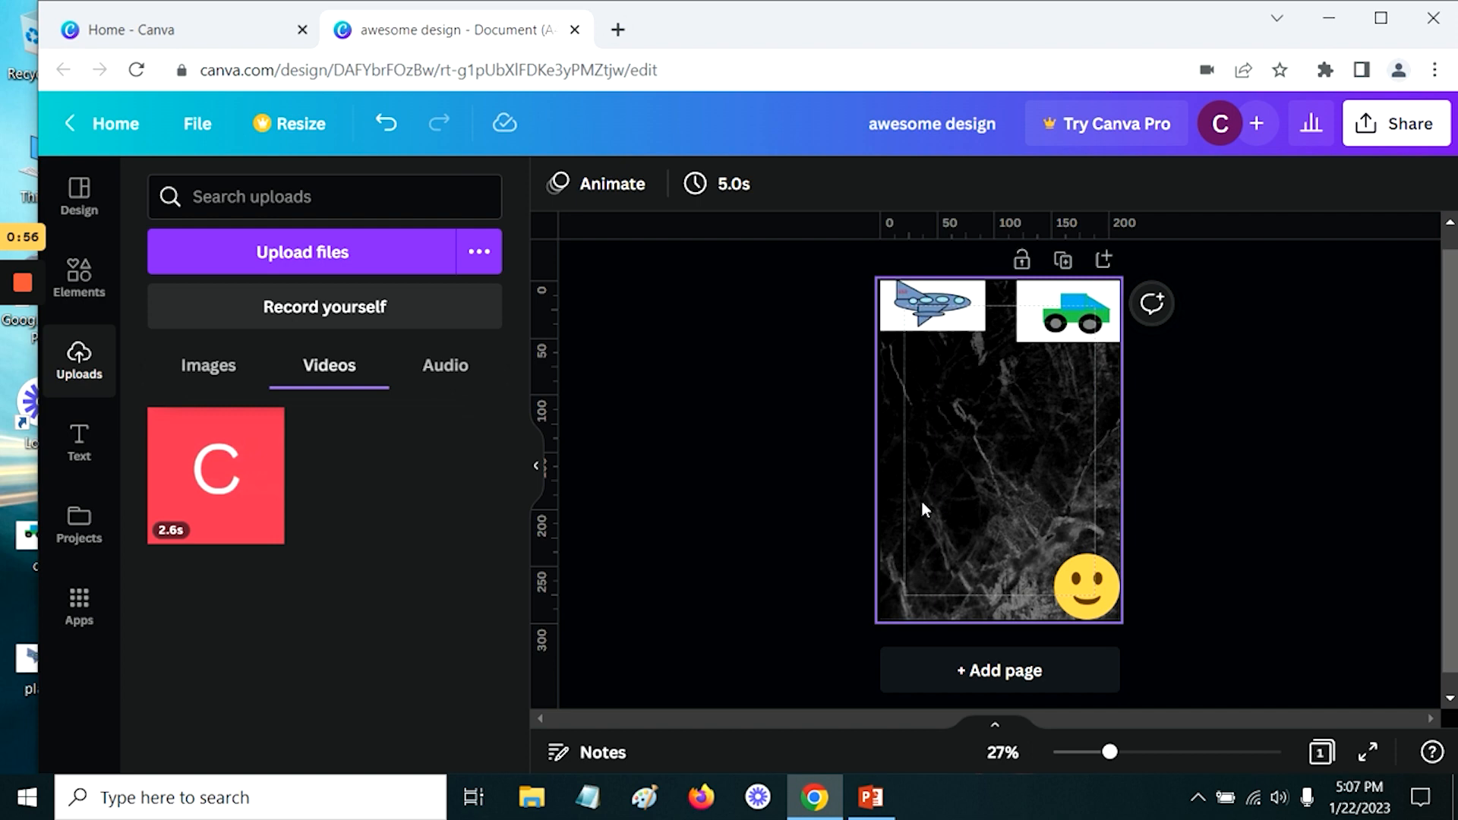
# Step: Add a text box to the middle of the page and set its font size to 45
pyautogui.click(80, 456)
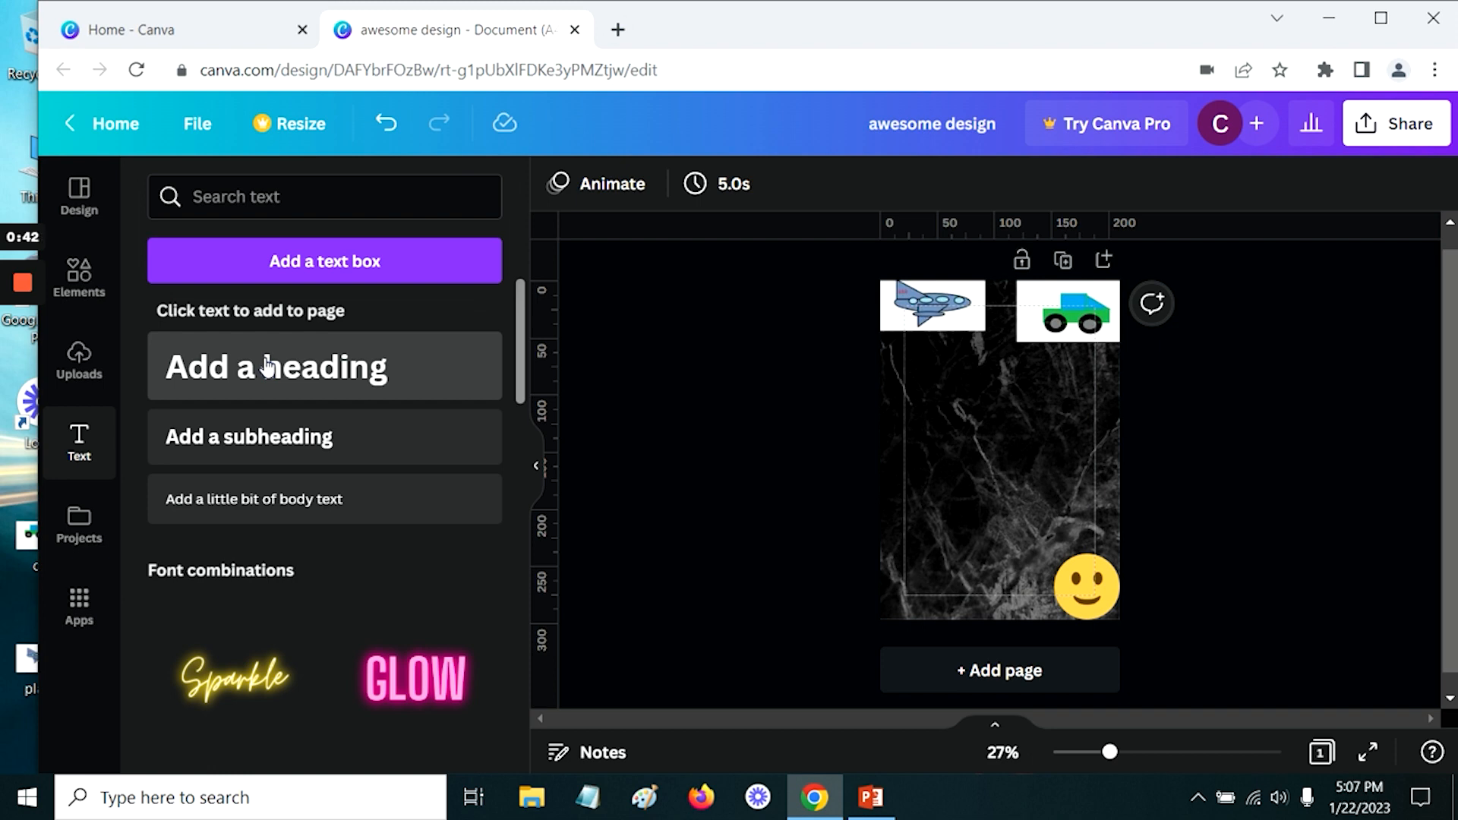
pyautogui.click(319, 275)
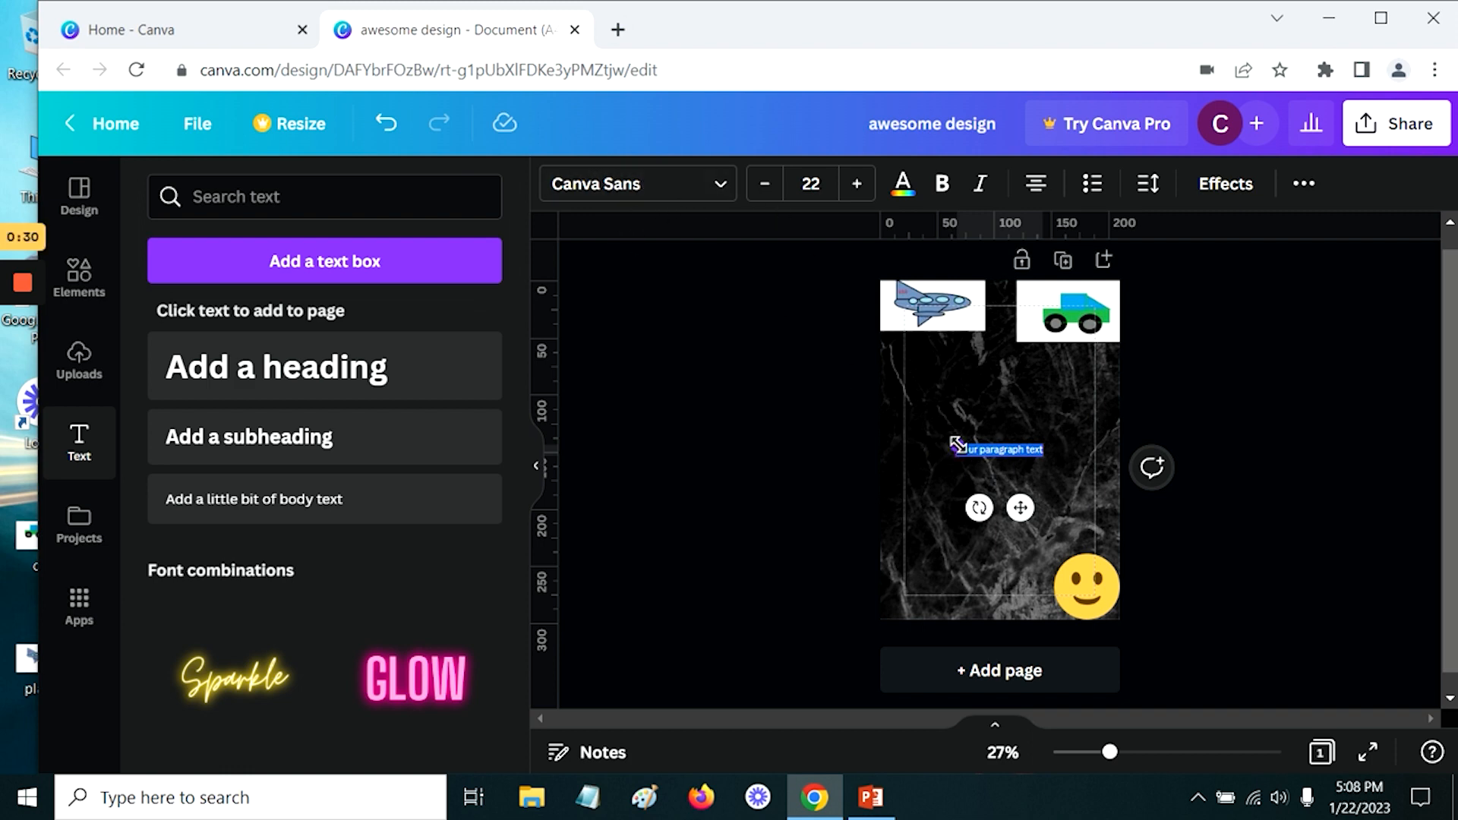
pyautogui.click(856, 184)
pyautogui.click(857, 184)
pyautogui.click(857, 184)
pyautogui.click(856, 183)
pyautogui.click(857, 184)
pyautogui.click(856, 184)
pyautogui.click(857, 184)
pyautogui.click(856, 184)
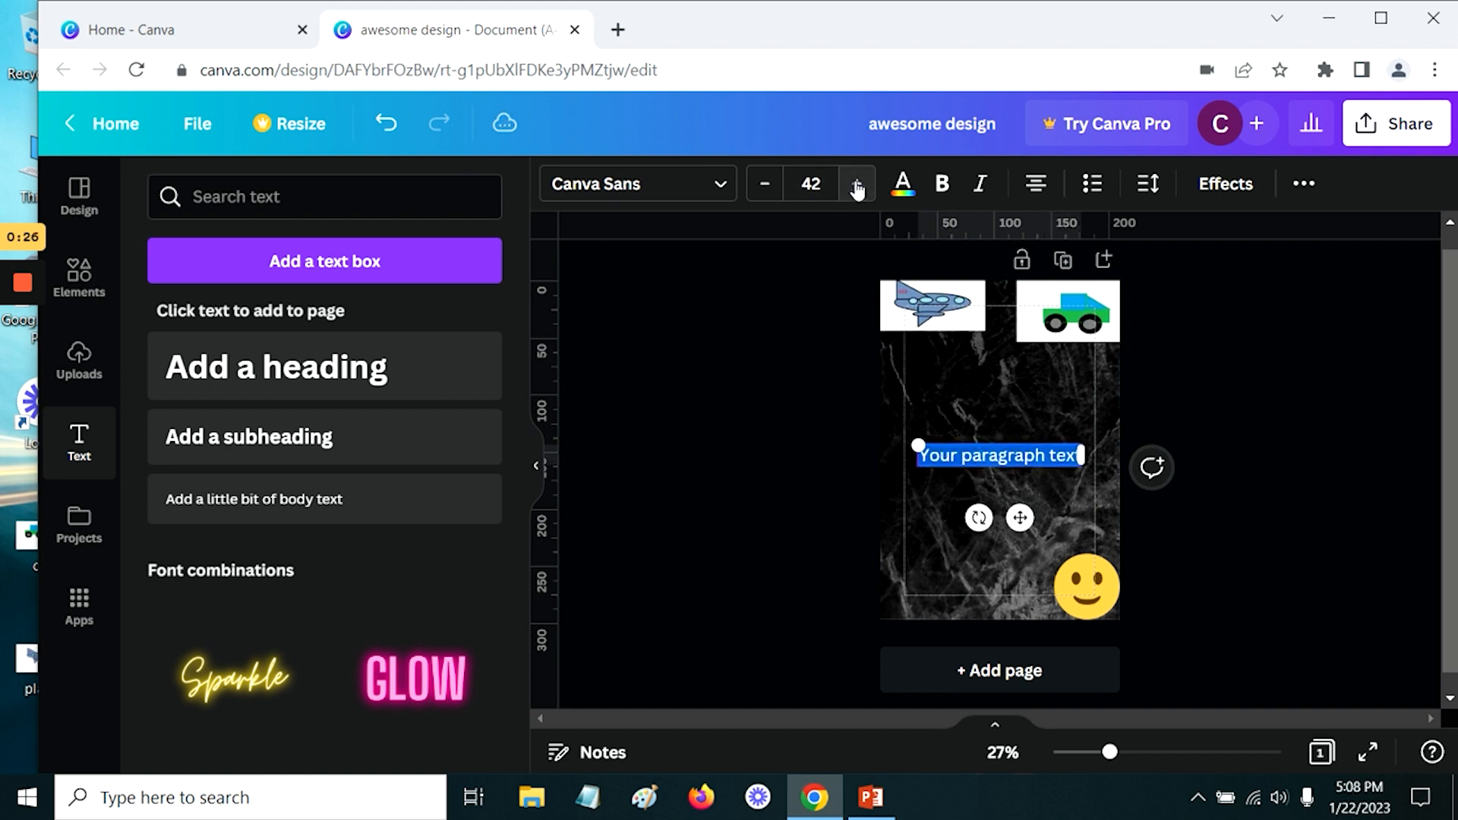
pyautogui.click(856, 184)
# Step: Replace the placeholder text with "plane and car for sale!"
pyautogui.write('plane and ac')
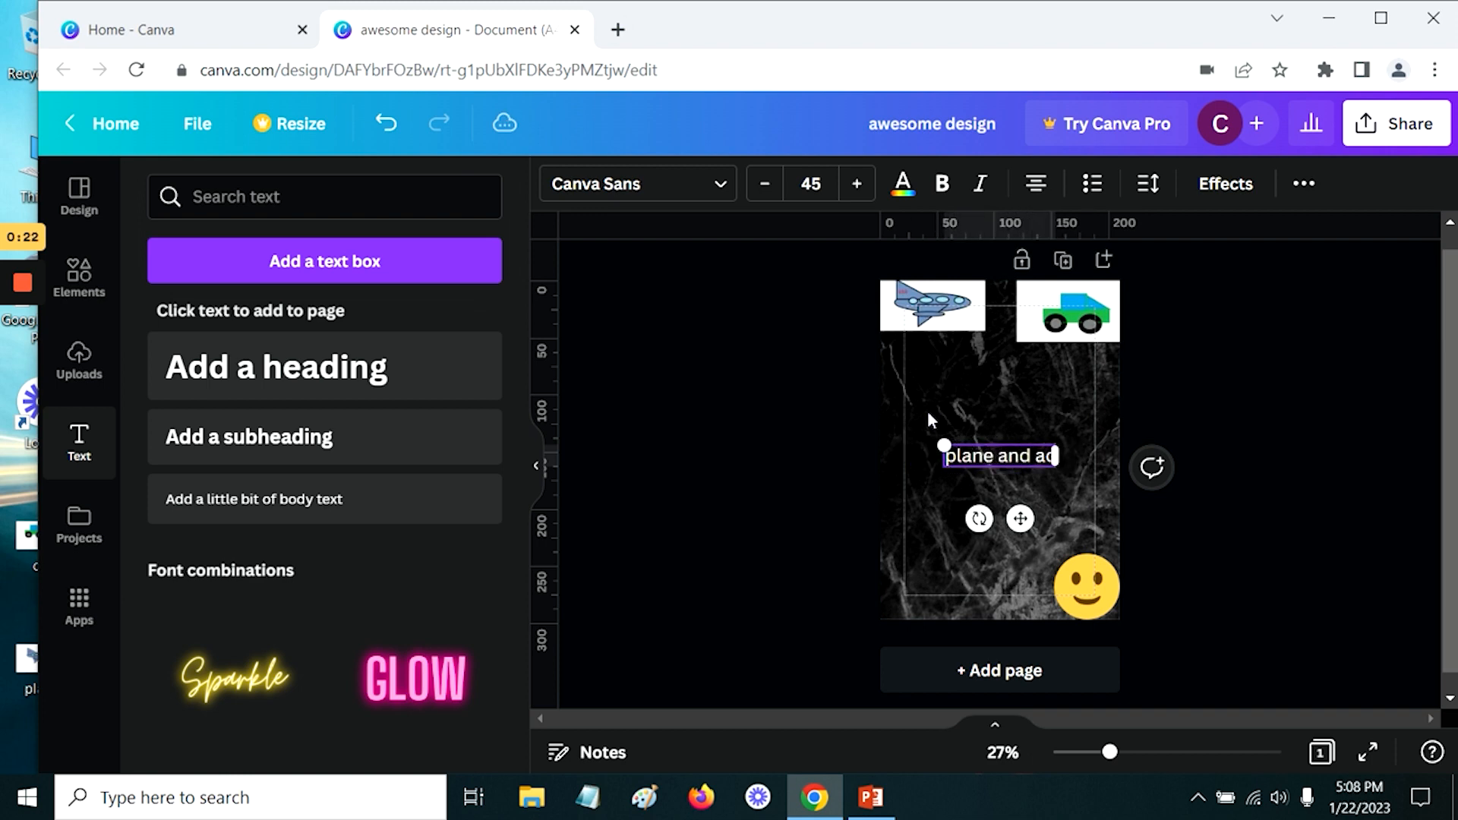
pyautogui.press('BackSpace')
pyautogui.press('BackSpace')
pyautogui.write('c')
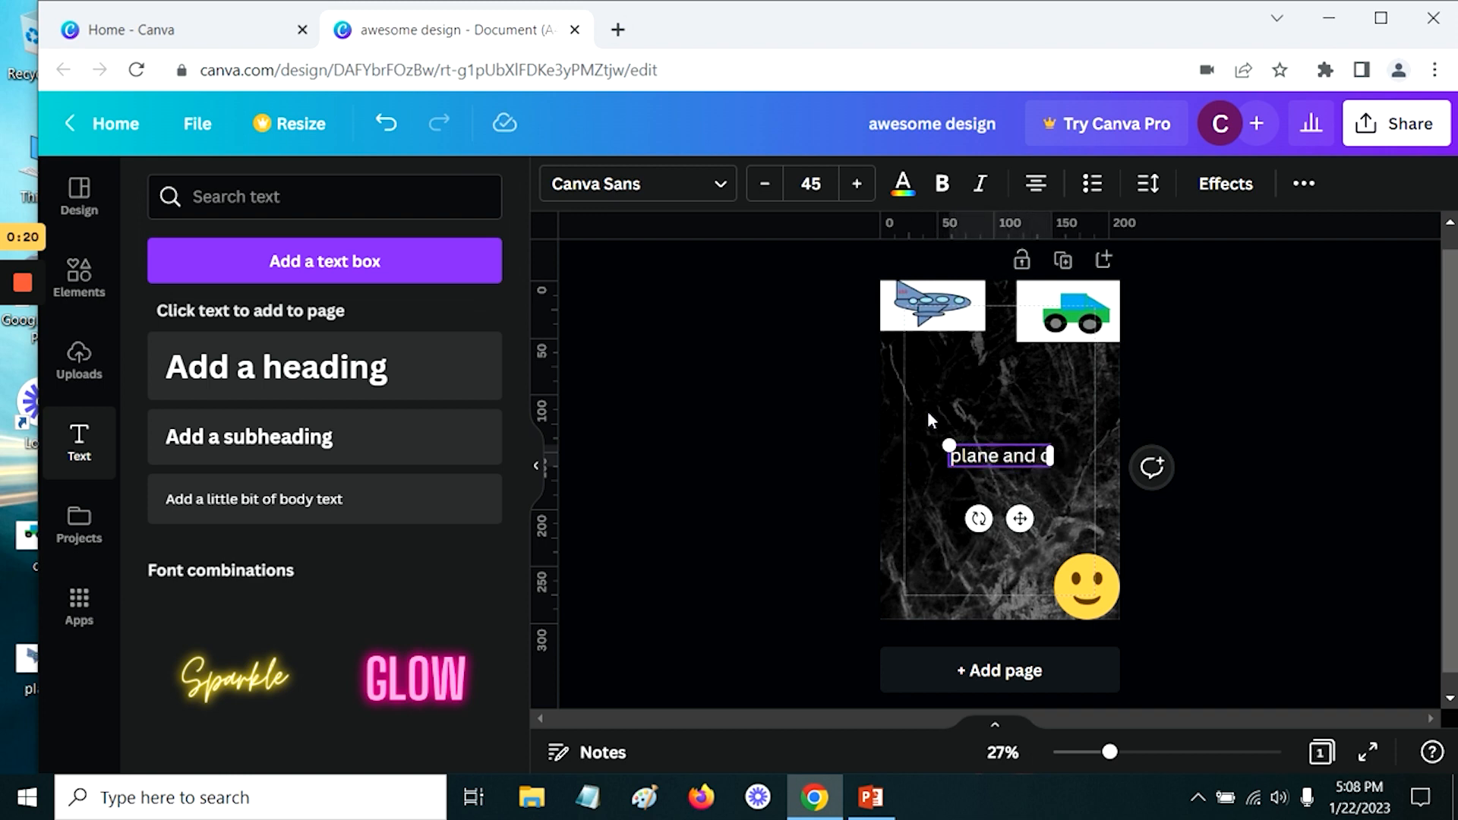
pyautogui.write('ar for sale')
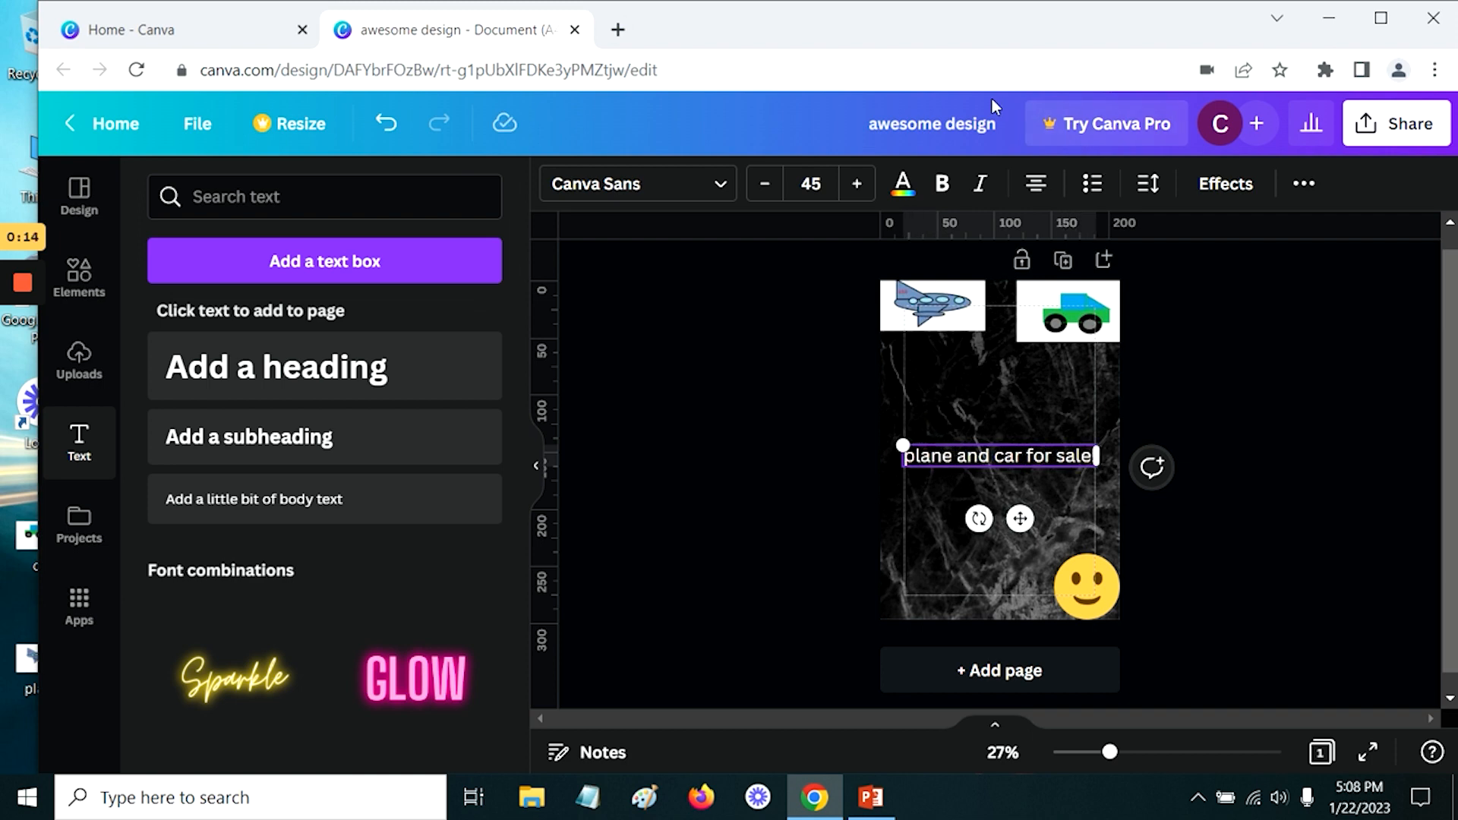
# Step: Change the color of the "plane and car for sale!" text to red
pyautogui.click(903, 184)
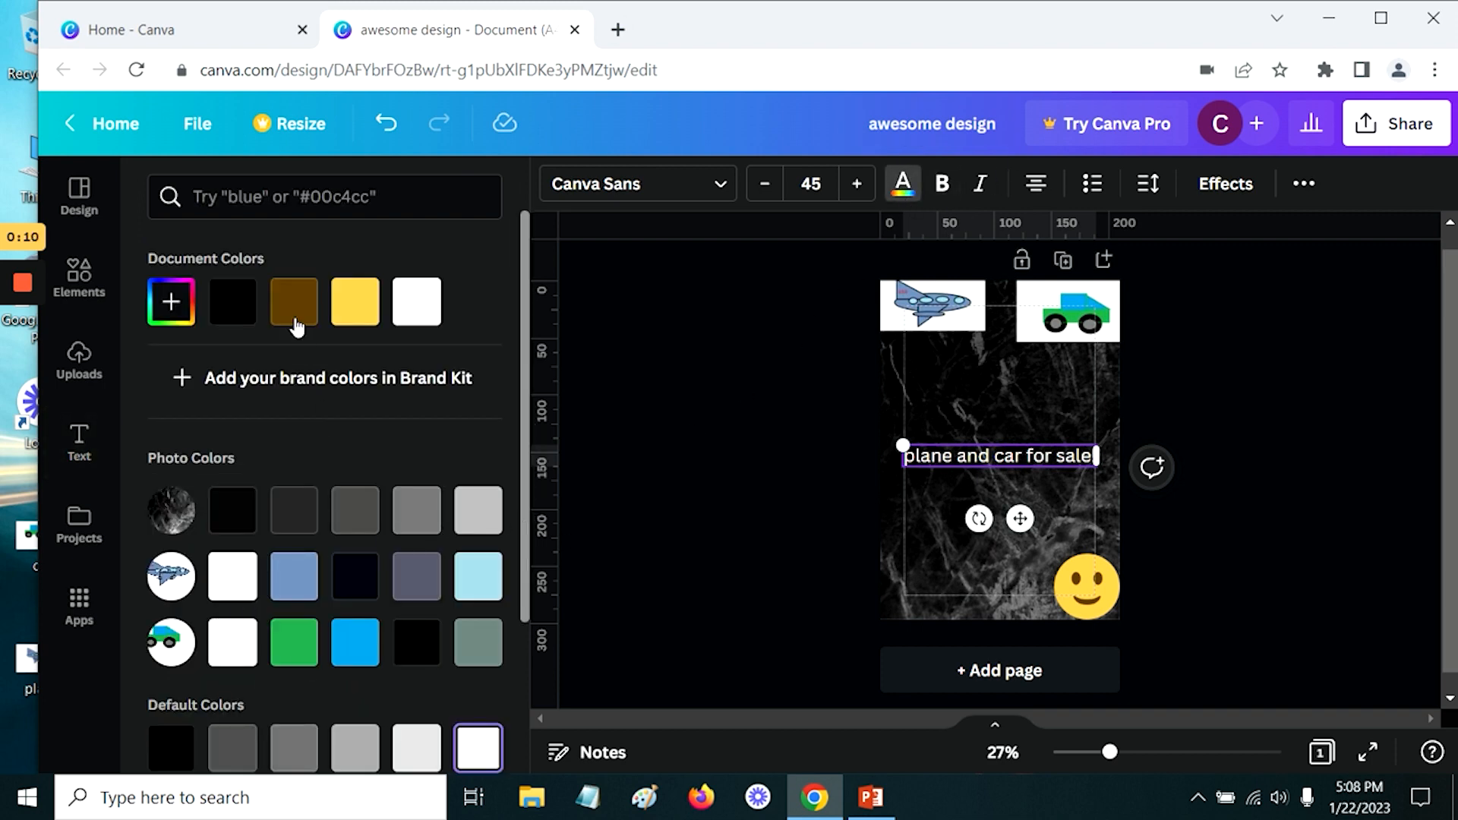
pyautogui.scroll(-3, 300, 456)
pyautogui.click(172, 602)
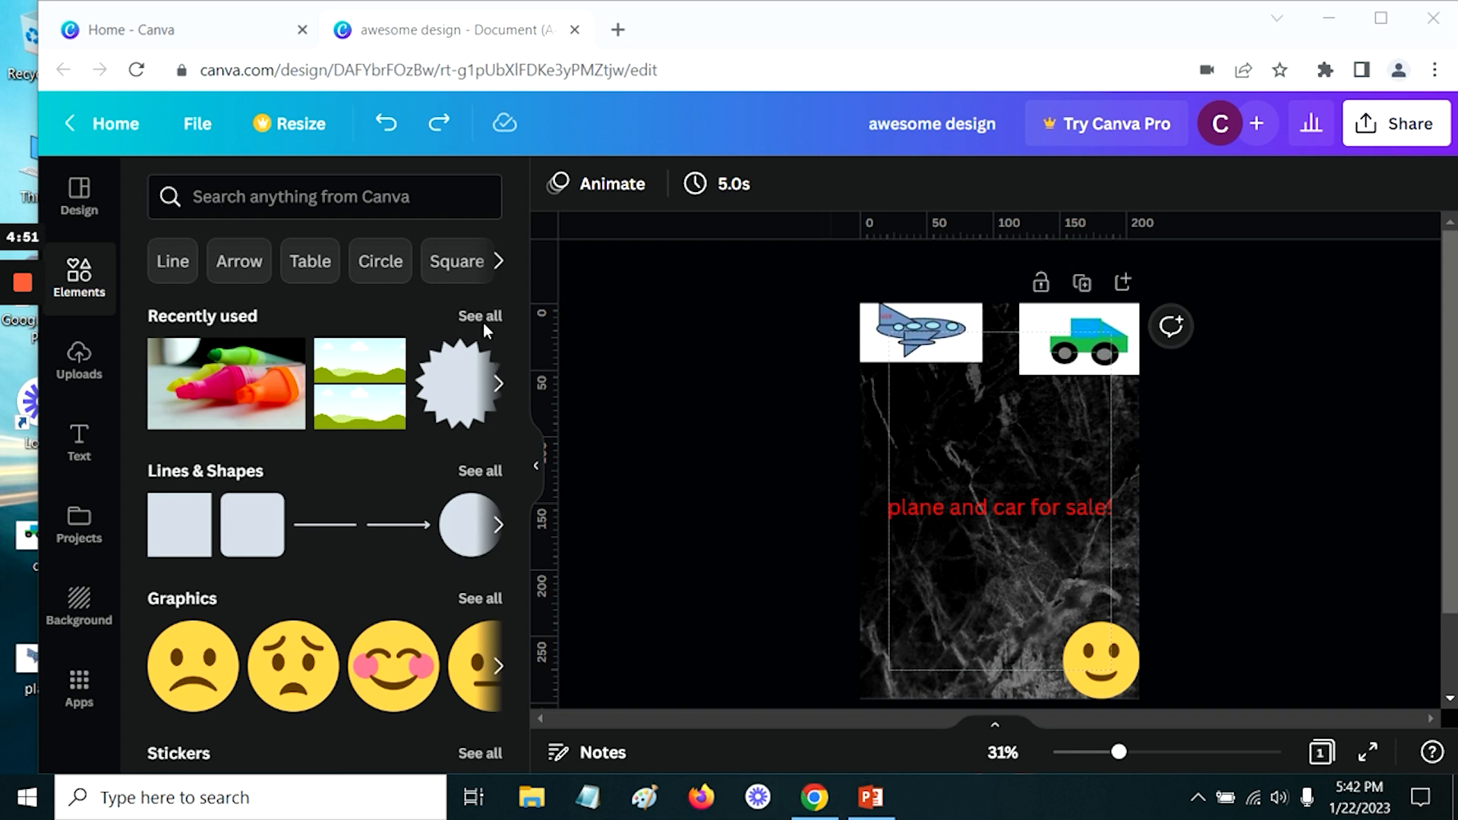
# Step: Add a circular frame, shrink it, and place the plane image inside it near the page's upper left corner
pyautogui.scroll(-10, 346, 577)
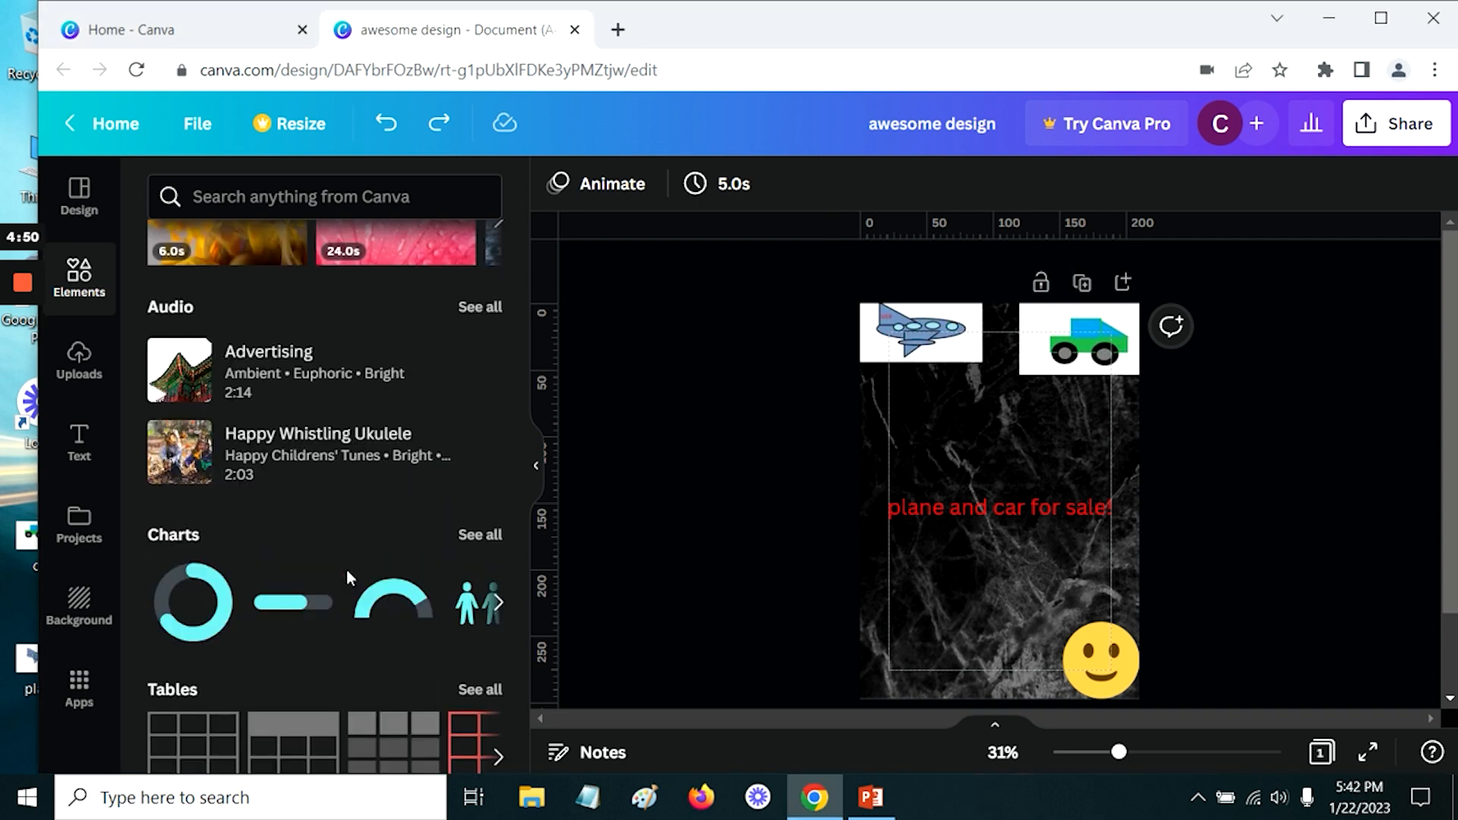
pyautogui.scroll(-5, 347, 569)
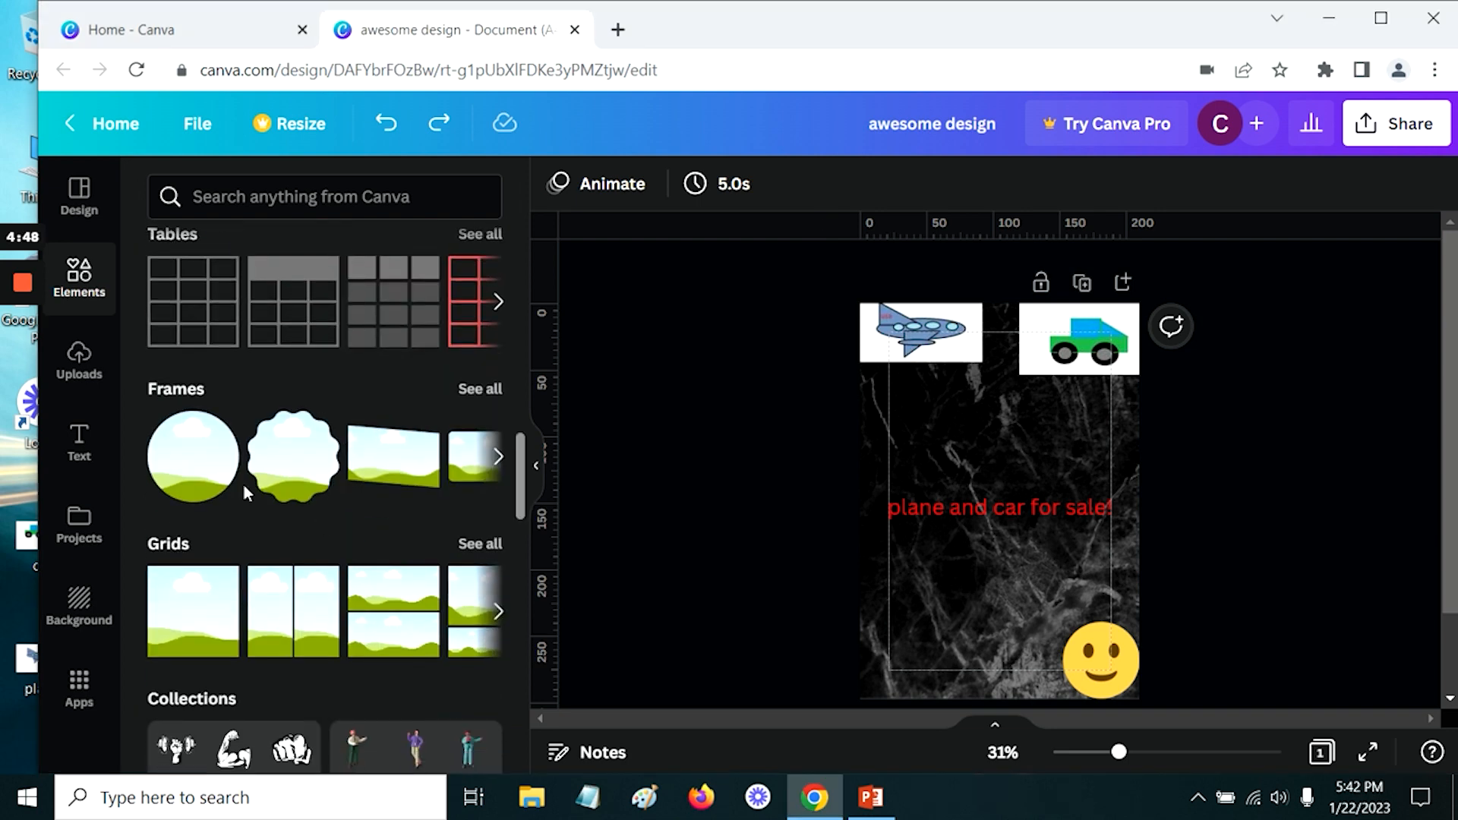
pyautogui.click(187, 483)
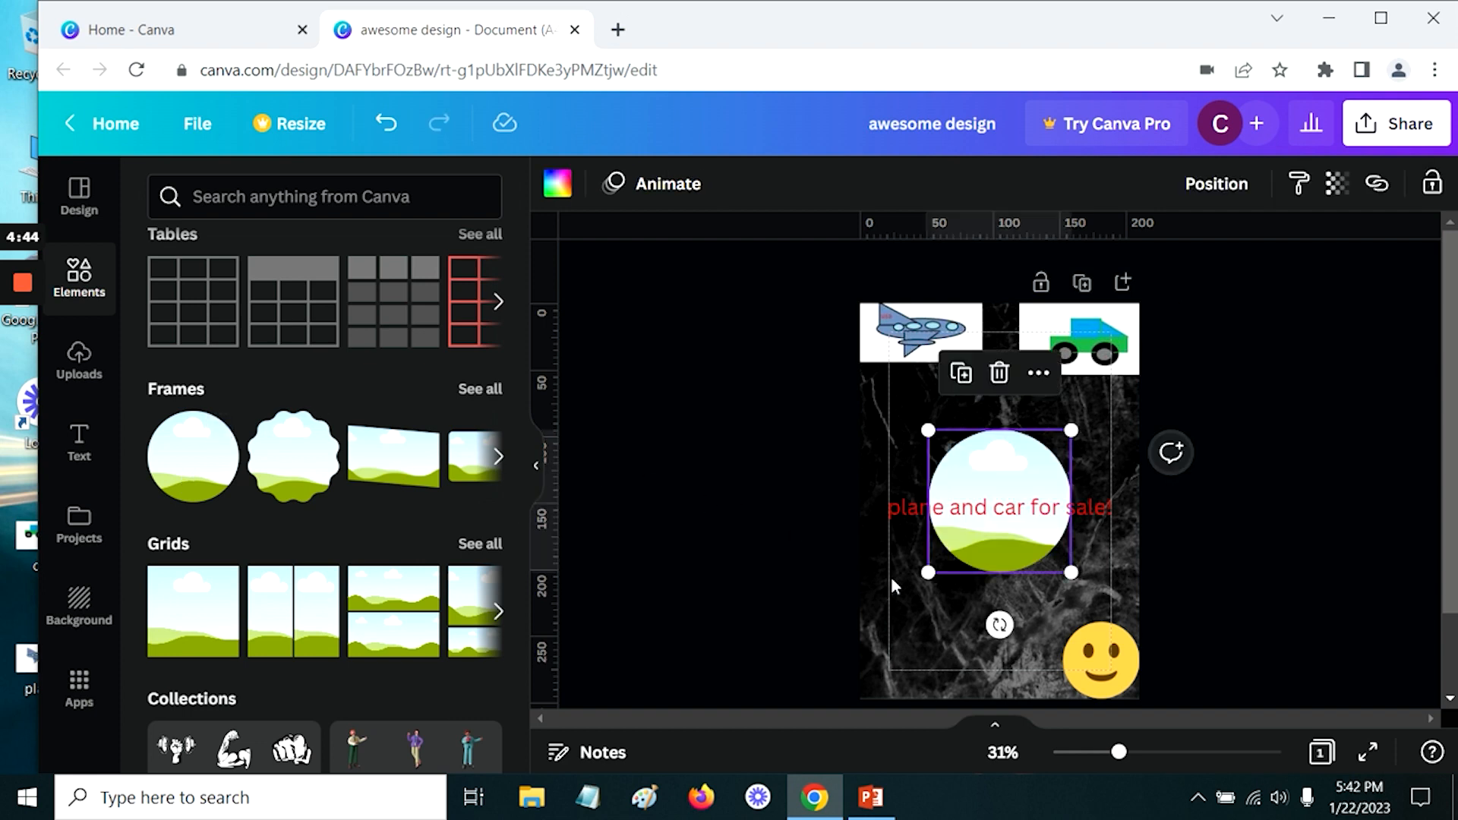
pyautogui.moveTo(928, 576); pyautogui.dragTo(980, 518)
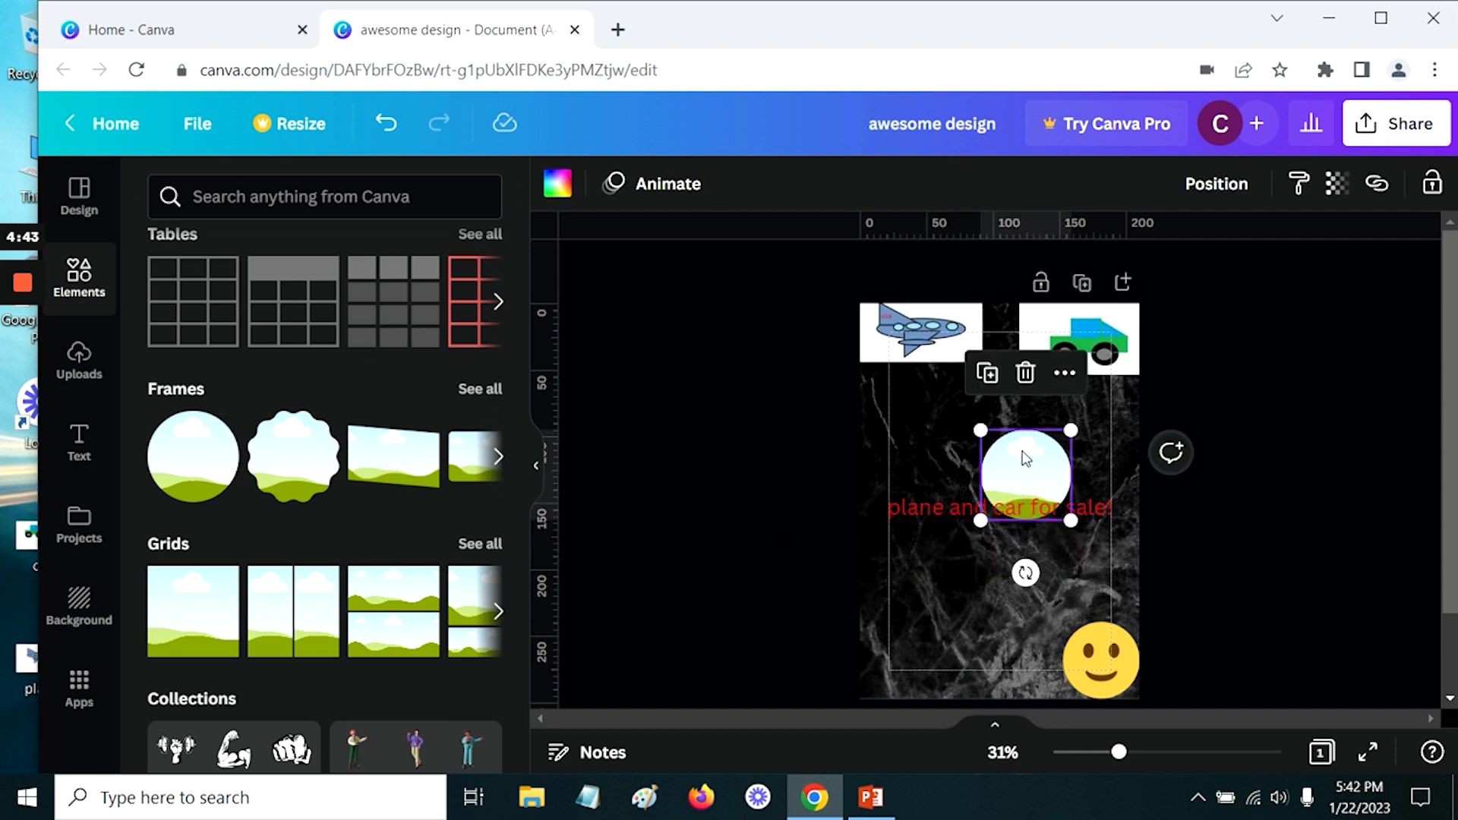
pyautogui.moveTo(1018, 449); pyautogui.dragTo(944, 415)
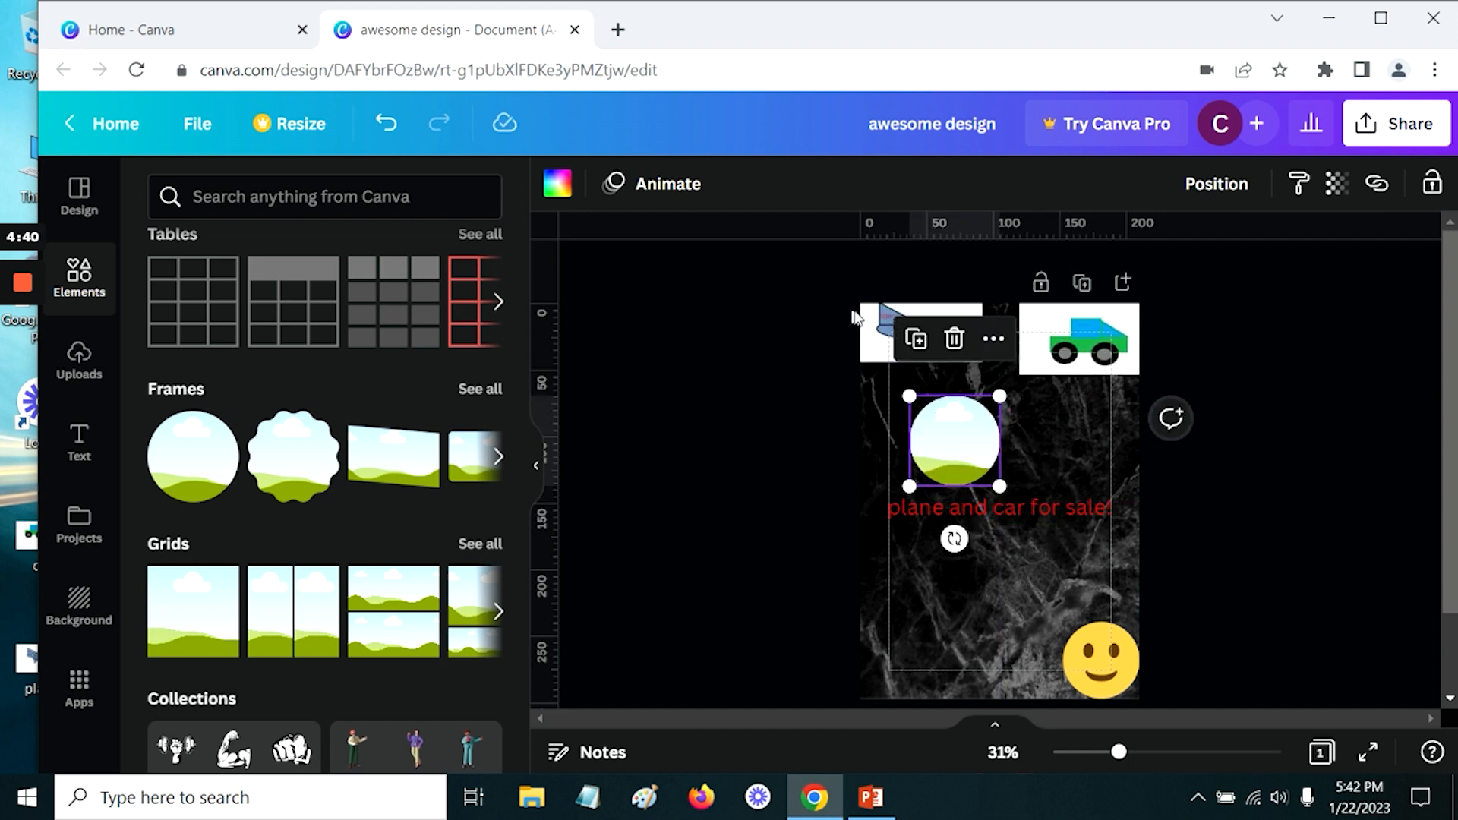
pyautogui.moveTo(881, 327)
pyautogui.mouseDown()
pyautogui.moveTo(947, 433)
pyautogui.moveTo(906, 334)
pyautogui.mouseUp()
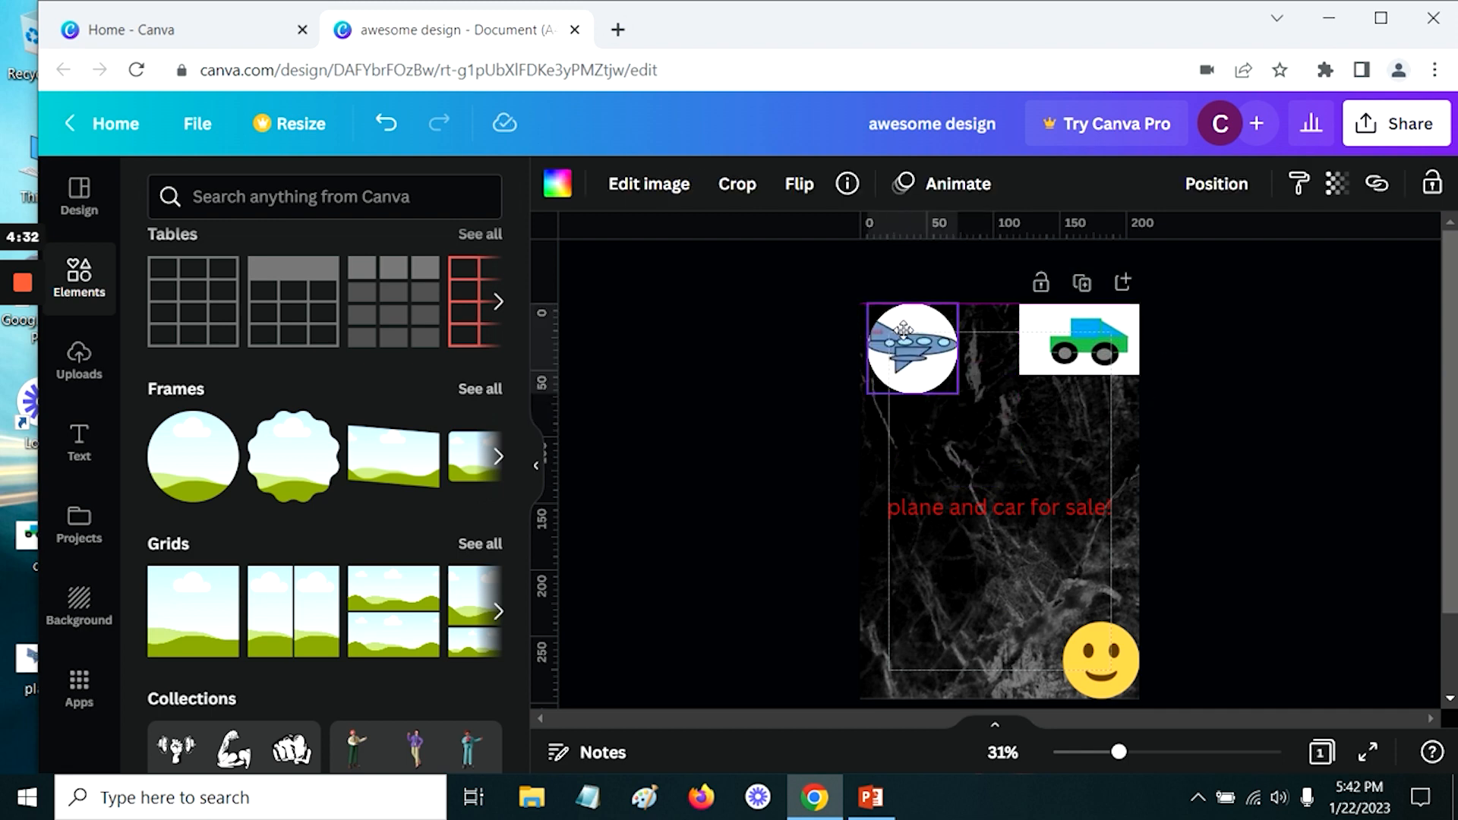
# Step: Add the slanted four-sided frame and place the car image inside it at the page's upper right corner
pyautogui.click(403, 464)
pyautogui.moveTo(928, 452); pyautogui.dragTo(1014, 410)
pyautogui.moveTo(1077, 317); pyautogui.dragTo(1050, 350)
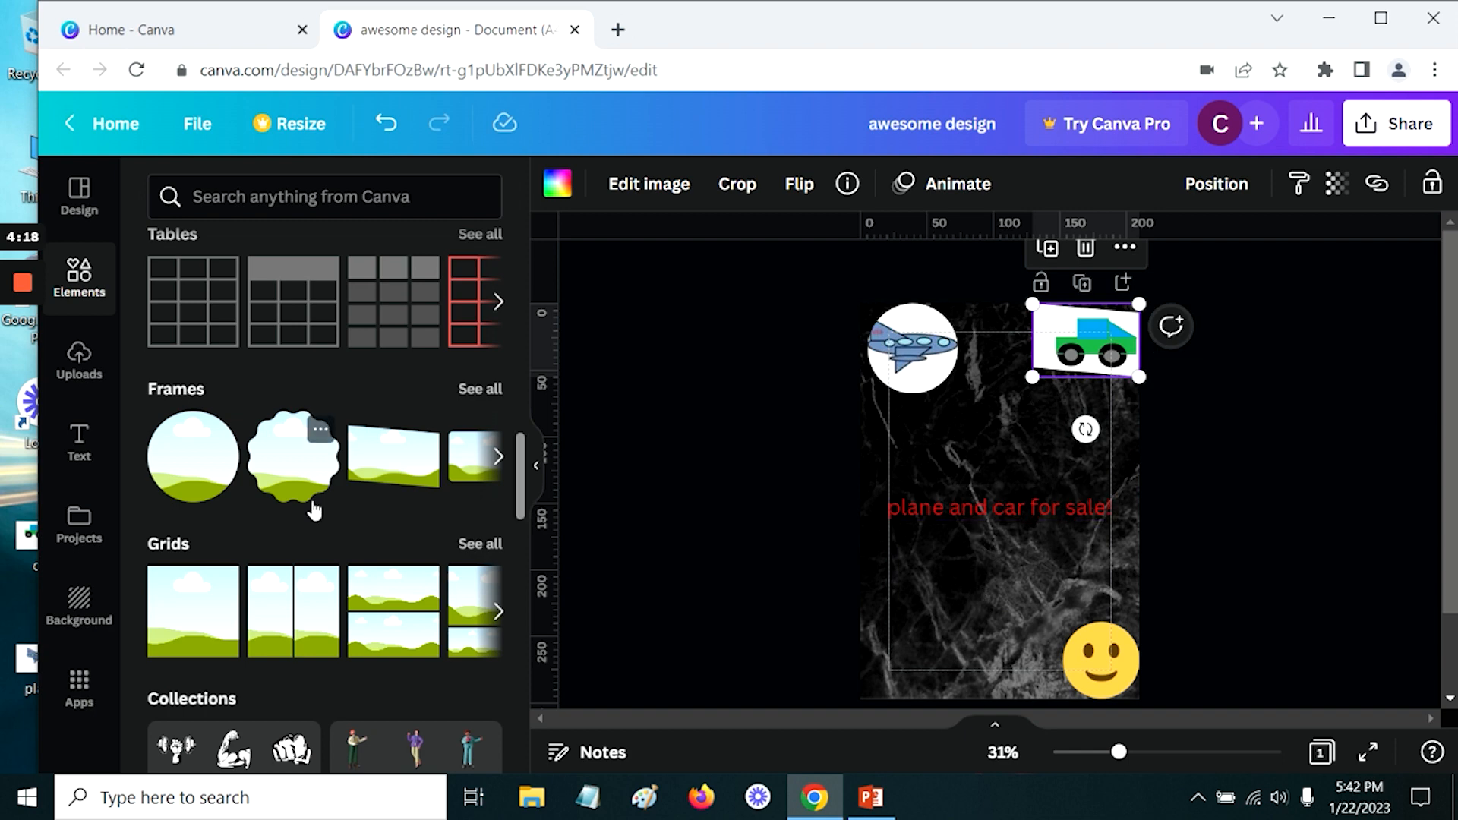
# Step: Add a many-pointed starburst shape, stretch it to nearly the page width, and center it over the sale text
pyautogui.scroll(15, 293, 576)
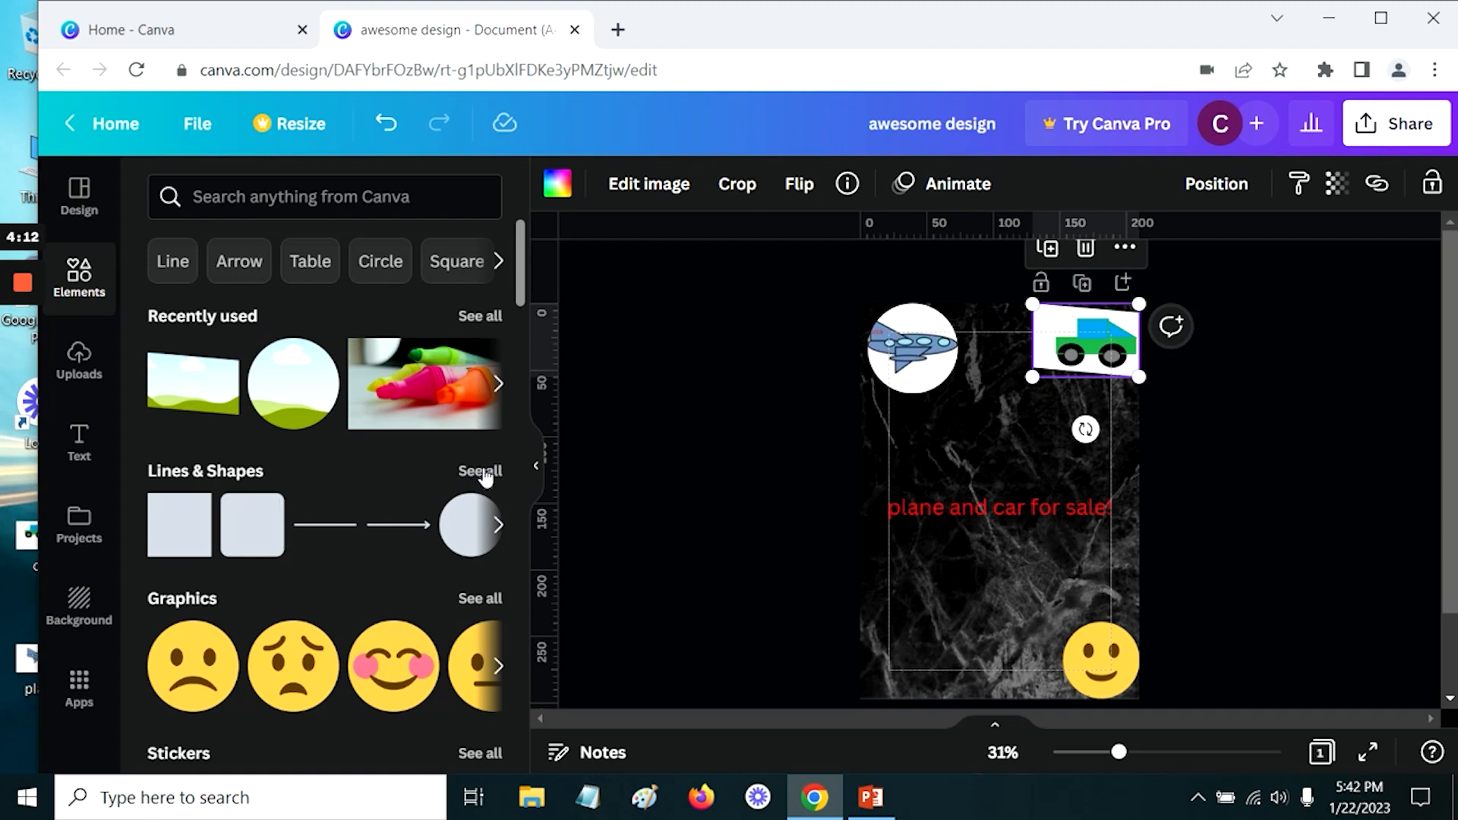
pyautogui.click(486, 477)
pyautogui.scroll(-5, 394, 595)
pyautogui.scroll(-1, 394, 598)
pyautogui.click(461, 550)
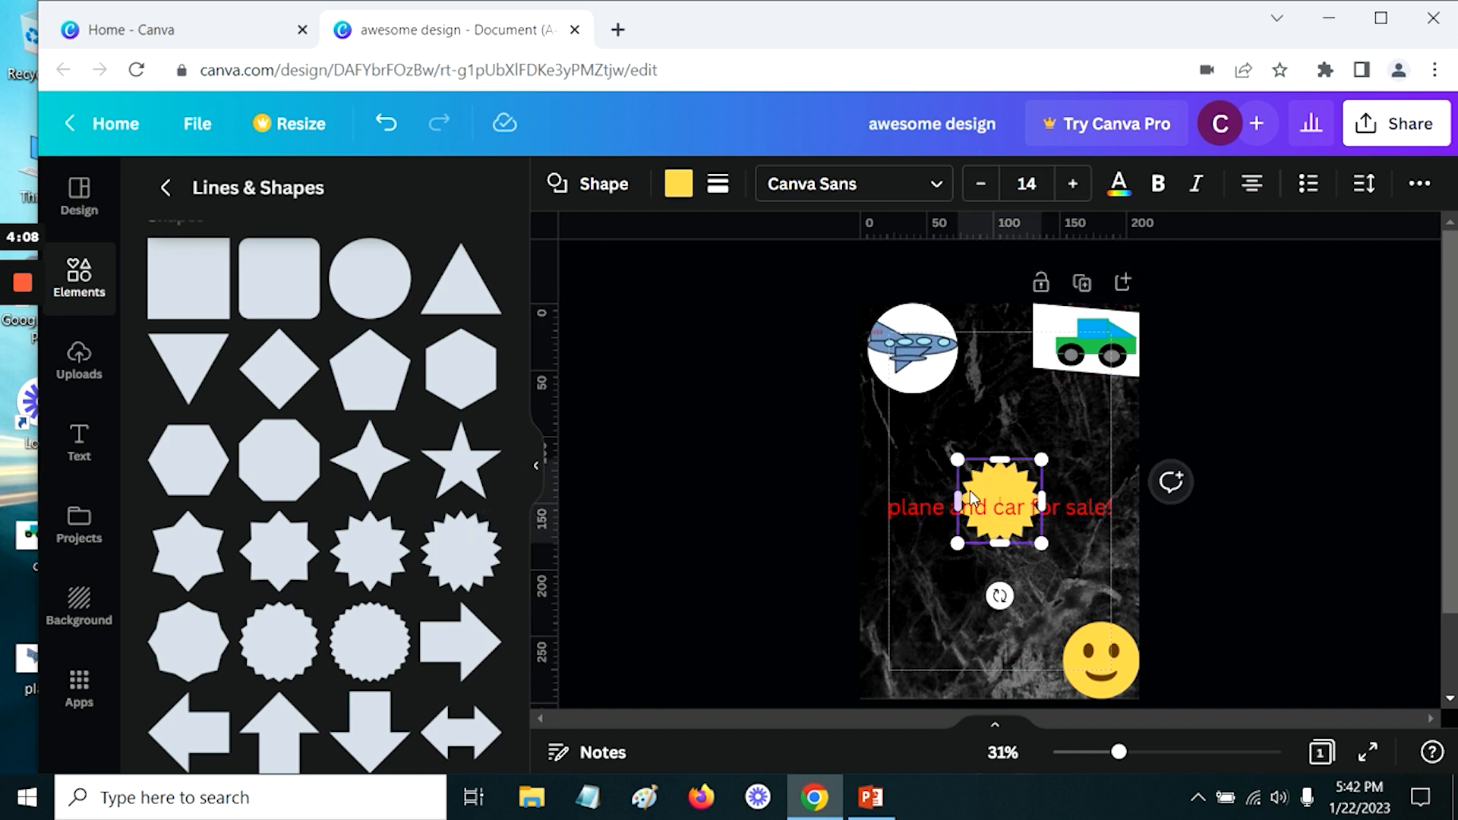
pyautogui.moveTo(958, 498); pyautogui.dragTo(867, 508)
pyautogui.moveTo(1037, 503); pyautogui.dragTo(1127, 506)
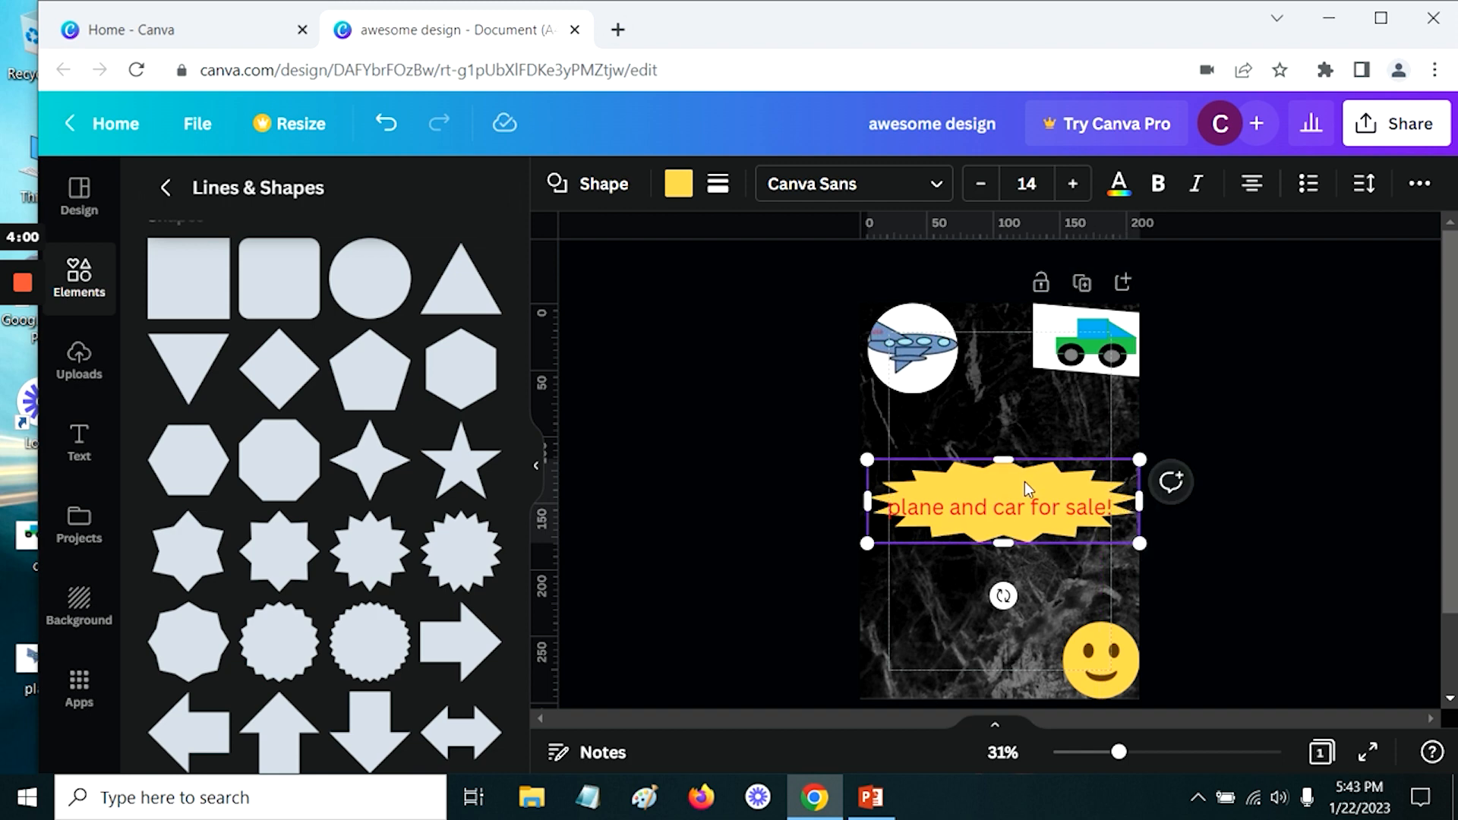
pyautogui.moveTo(1025, 482); pyautogui.dragTo(1025, 484)
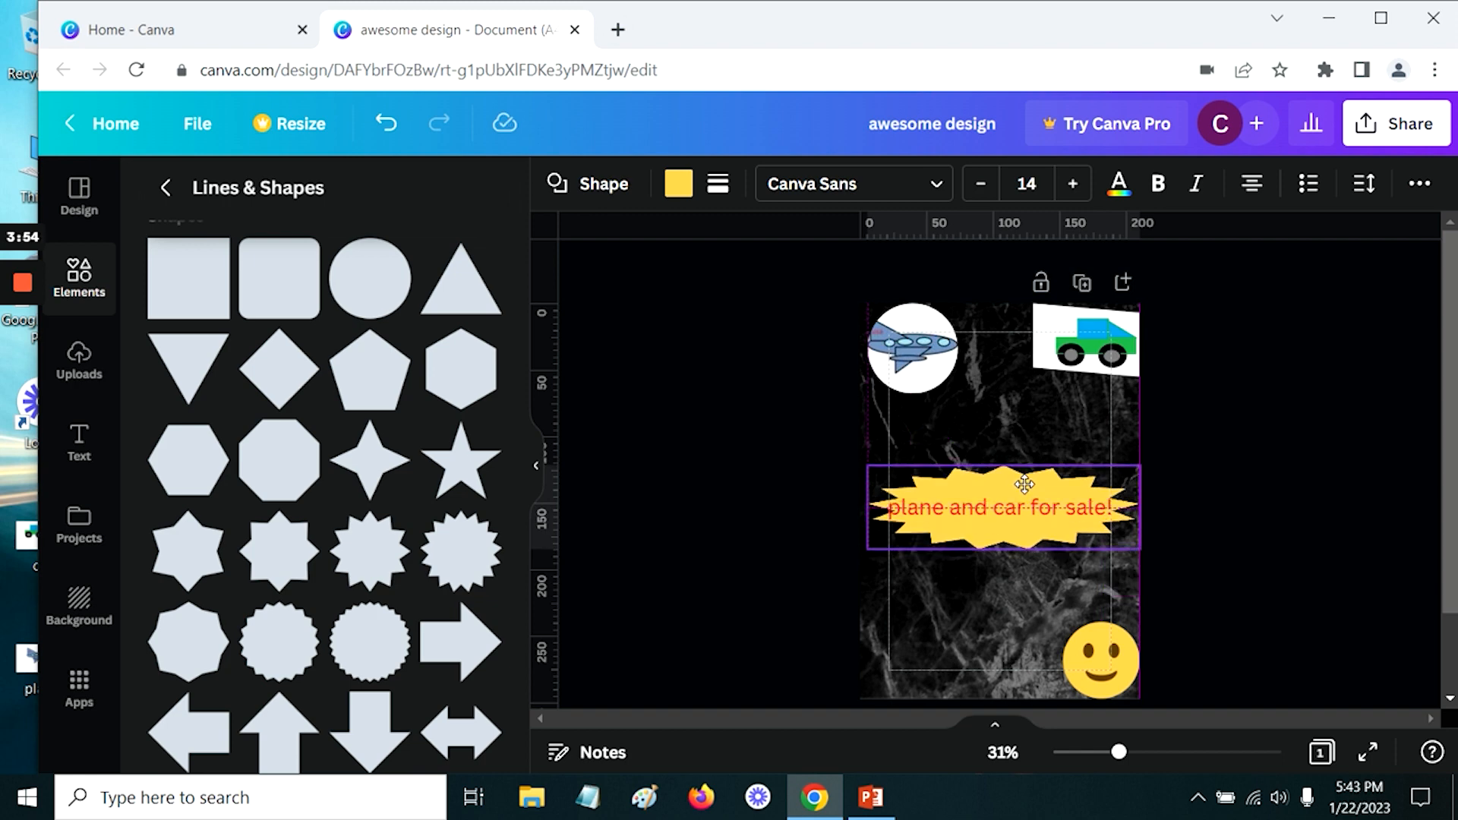
pyautogui.moveTo(1025, 484); pyautogui.dragTo(1024, 485)
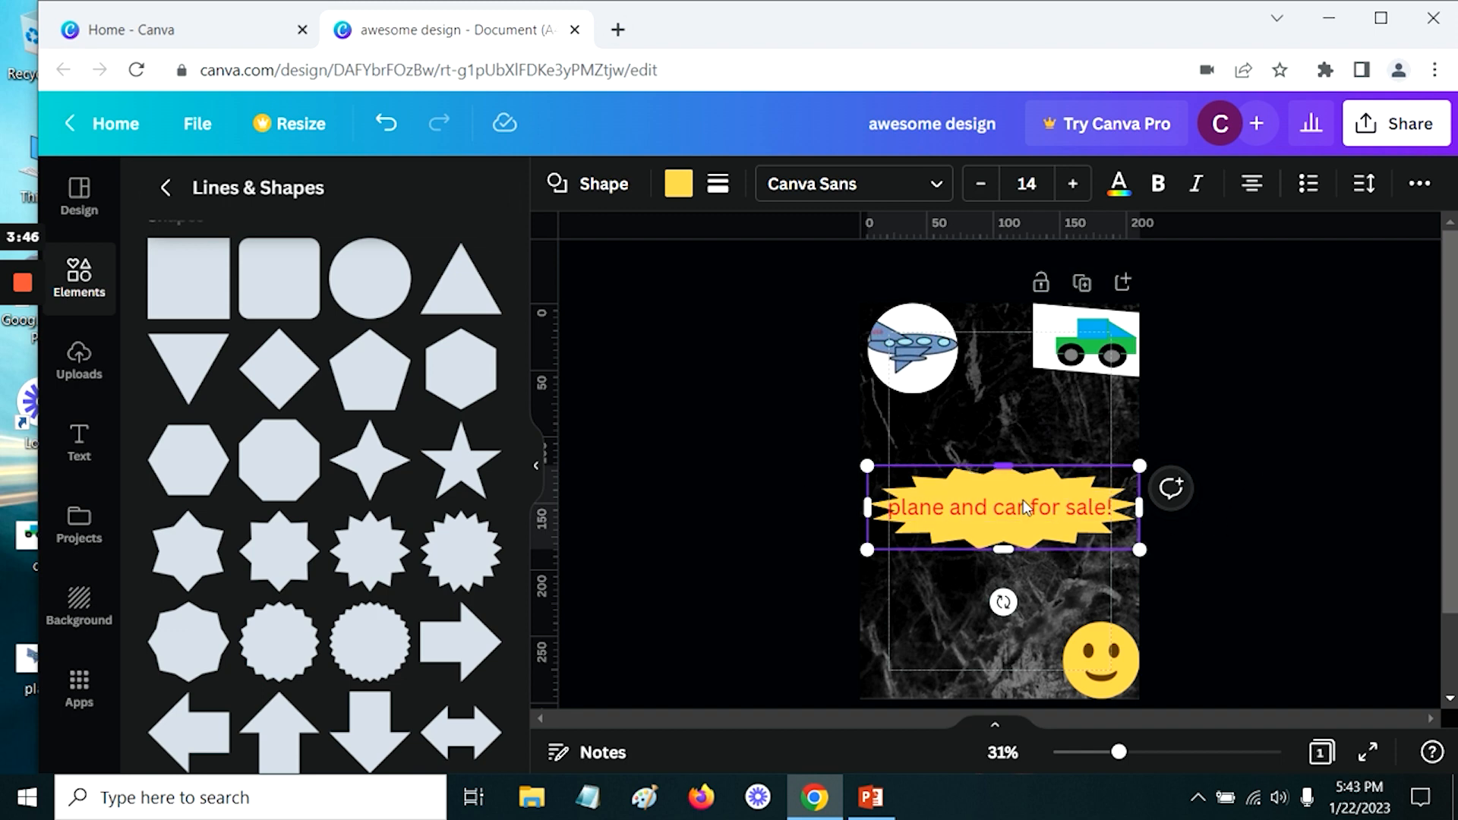
# Step: Send the yellow starburst backward so that it sits behind the sale text
pyautogui.click(1419, 189)
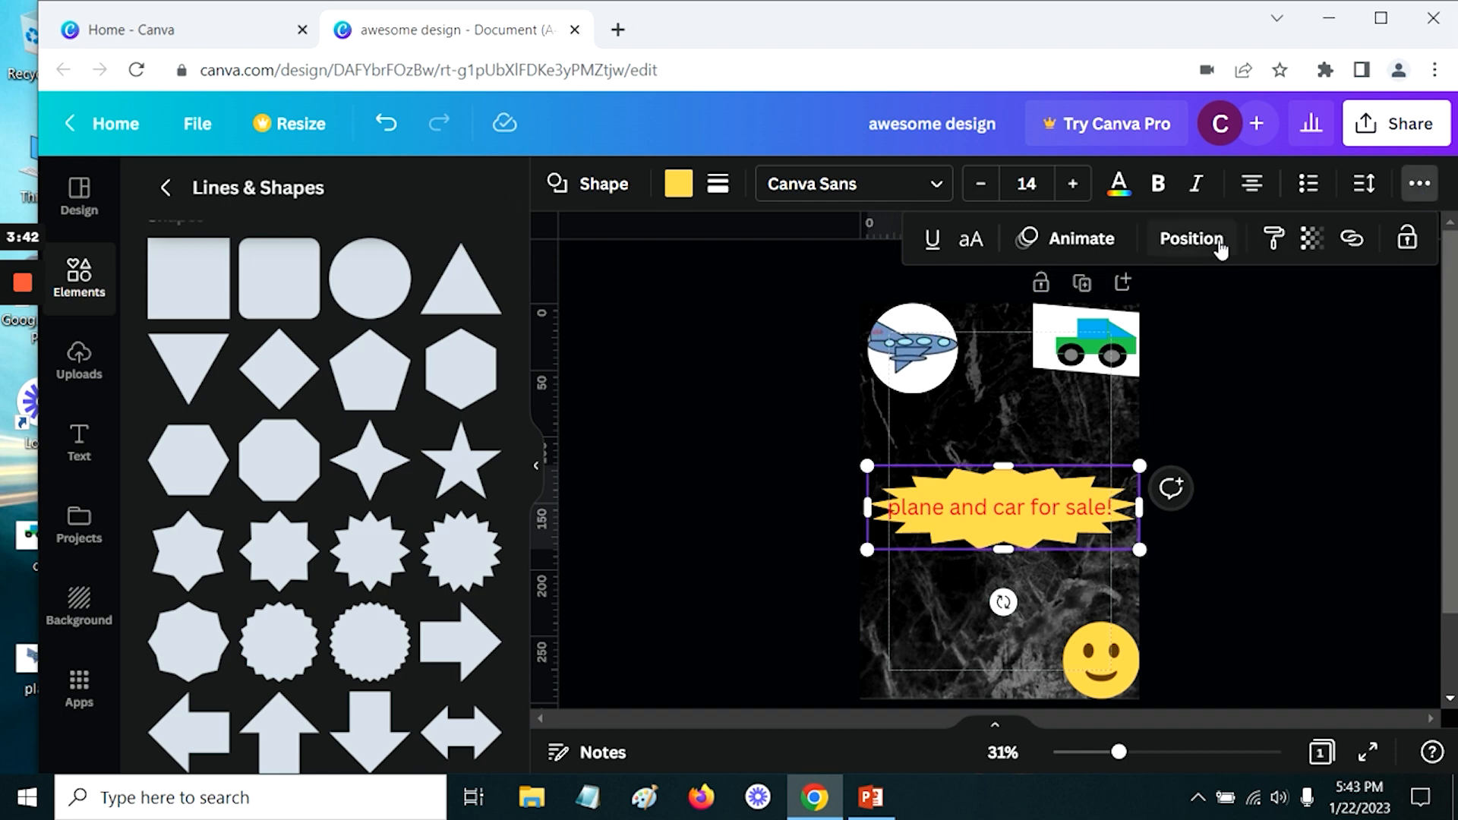
pyautogui.click(1191, 242)
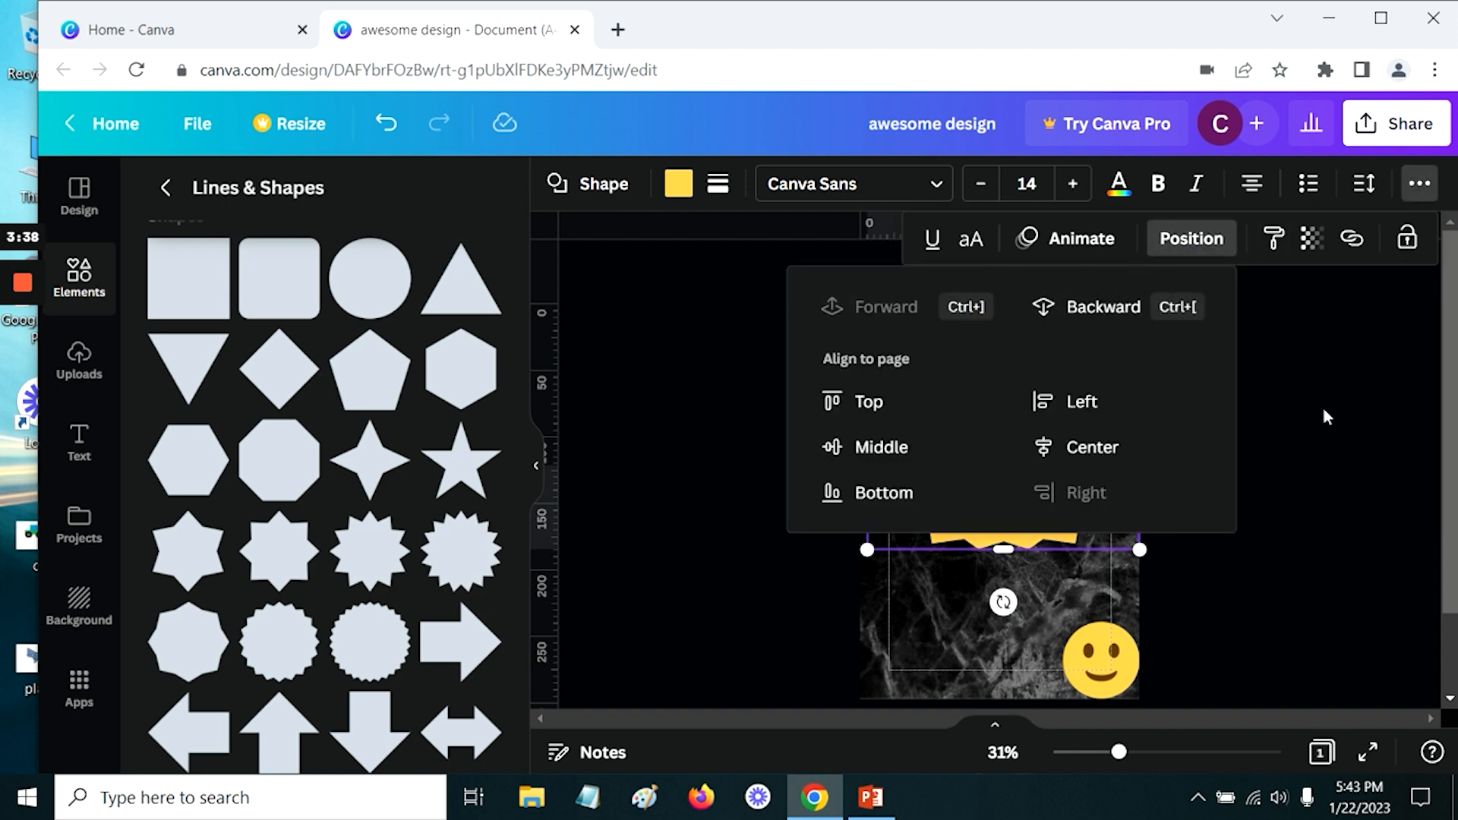
pyautogui.click(1376, 372)
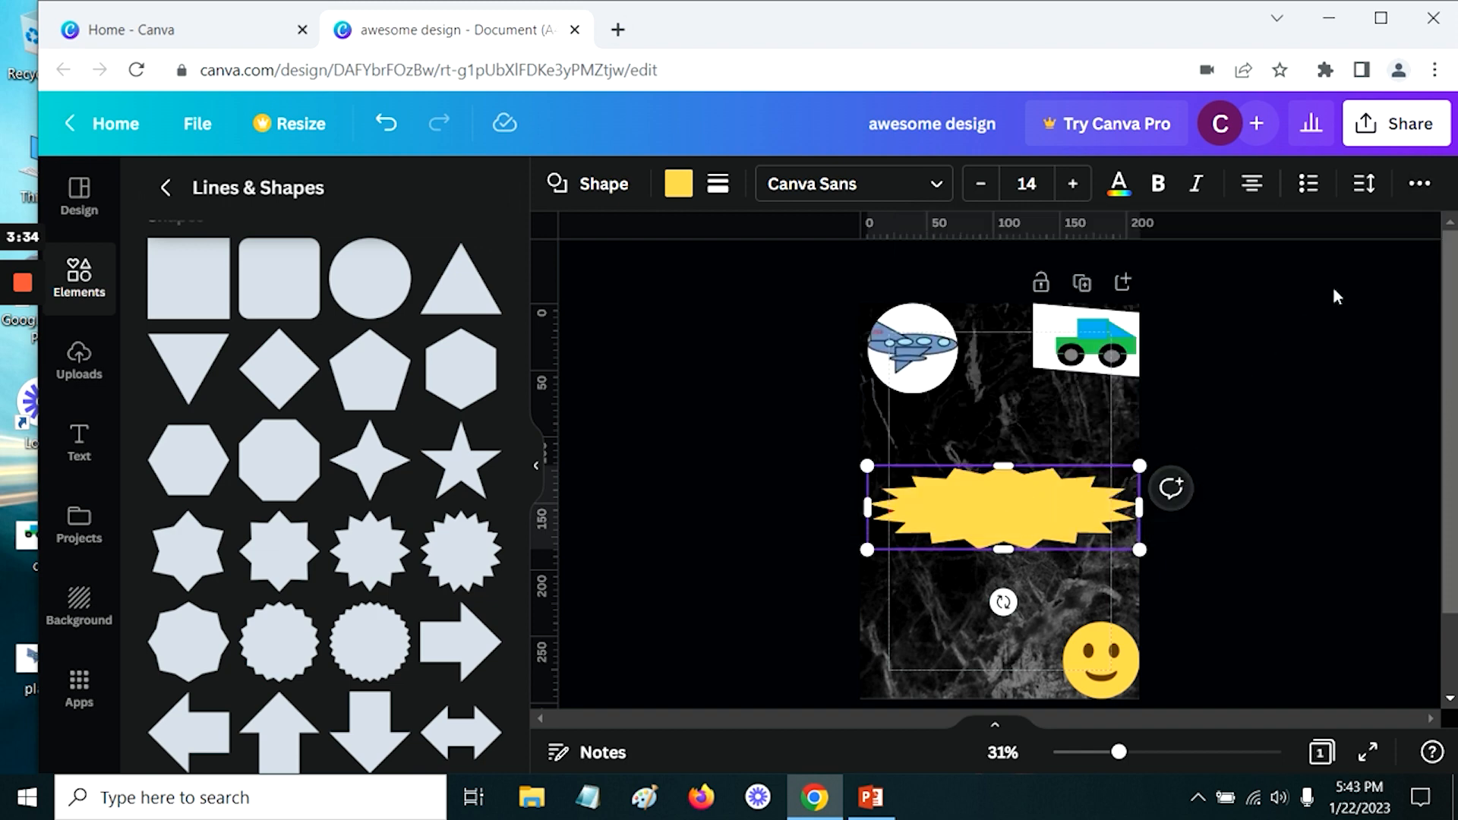
pyautogui.click(1417, 183)
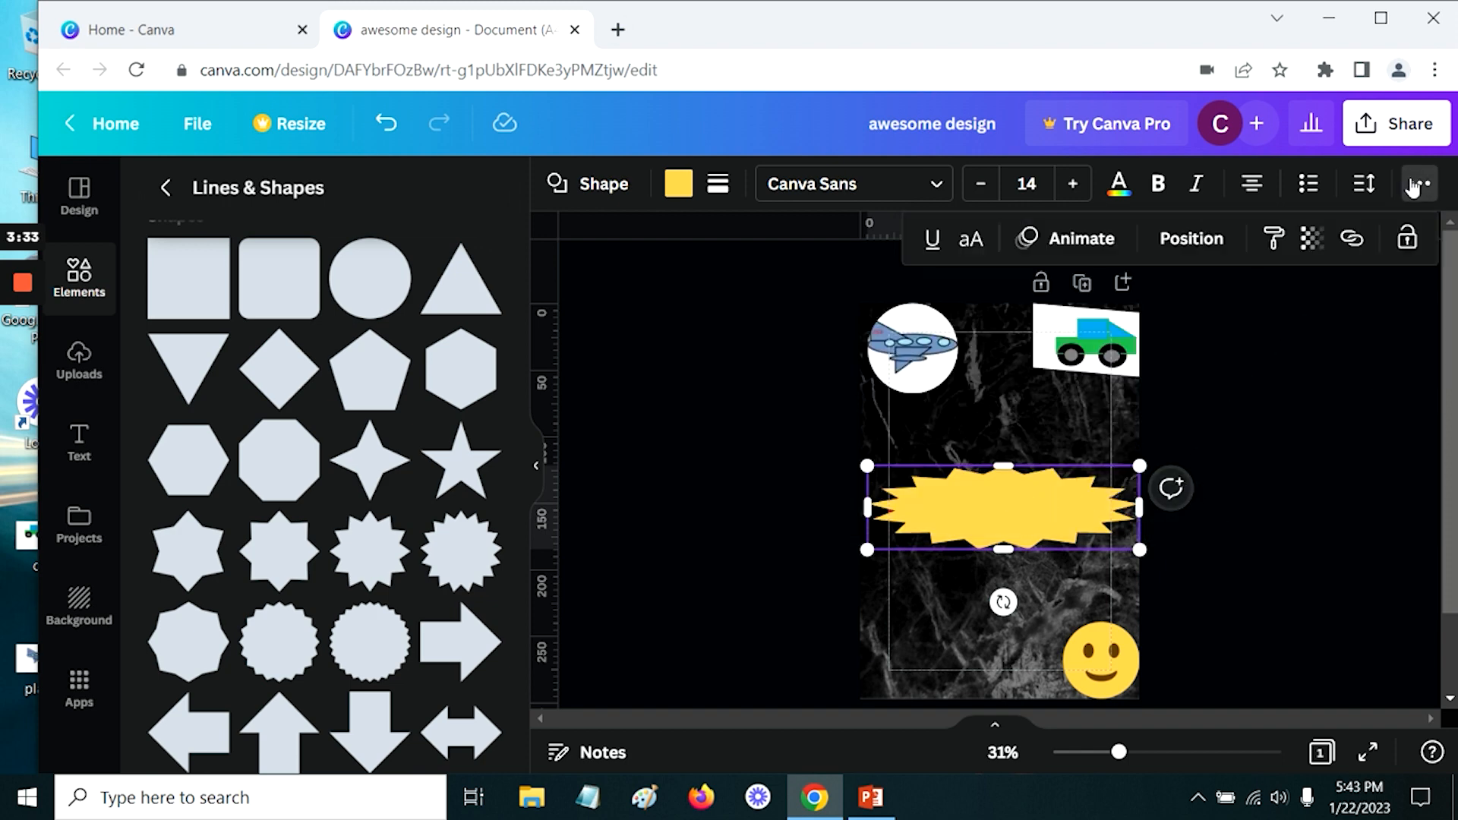
pyautogui.click(1201, 240)
pyautogui.click(1097, 311)
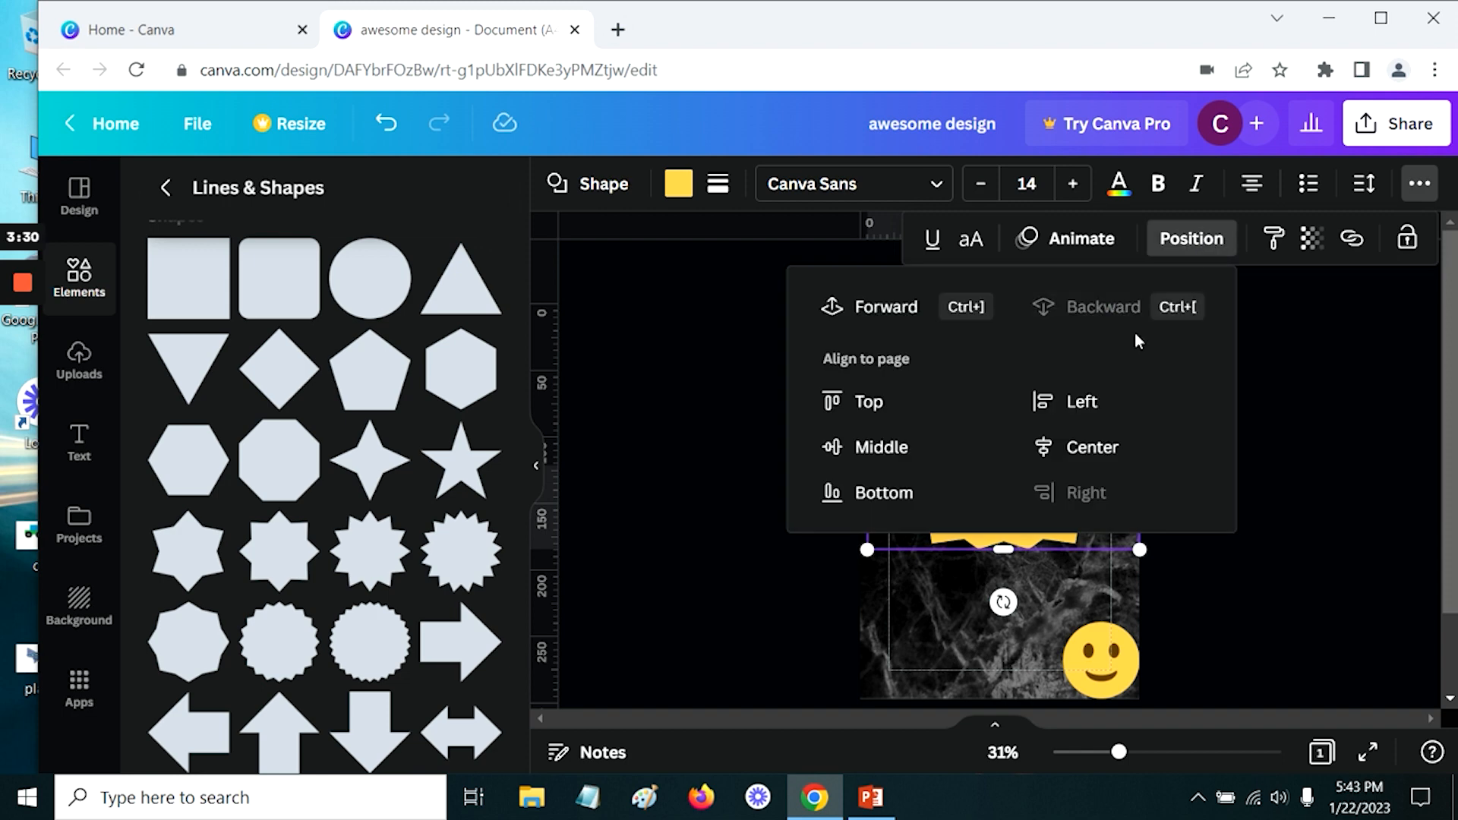
pyautogui.click(1281, 381)
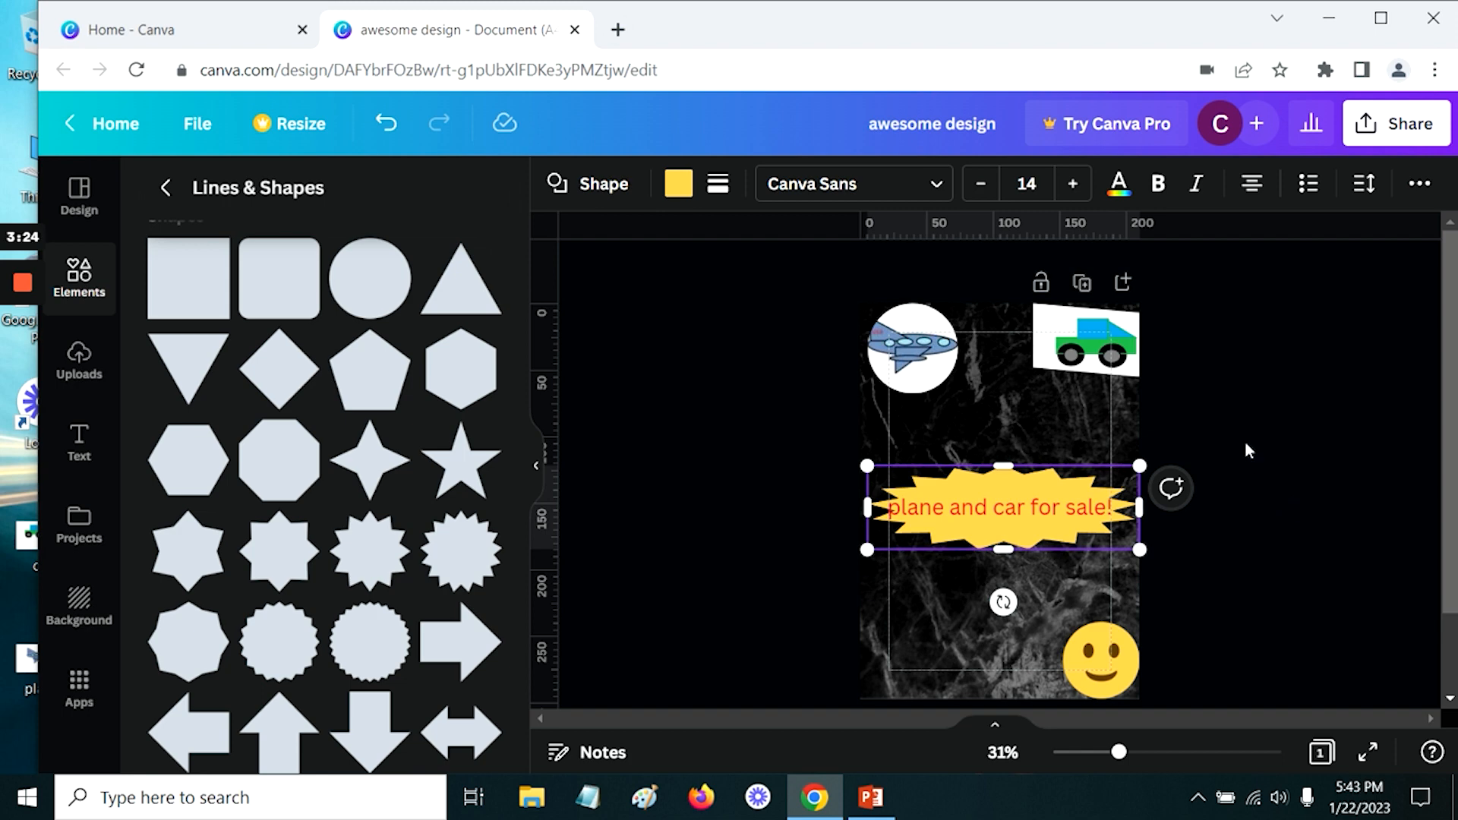
# Step: Add a second page and fill it with the grid of two stacked cells
pyautogui.scroll(-2, 1290, 537)
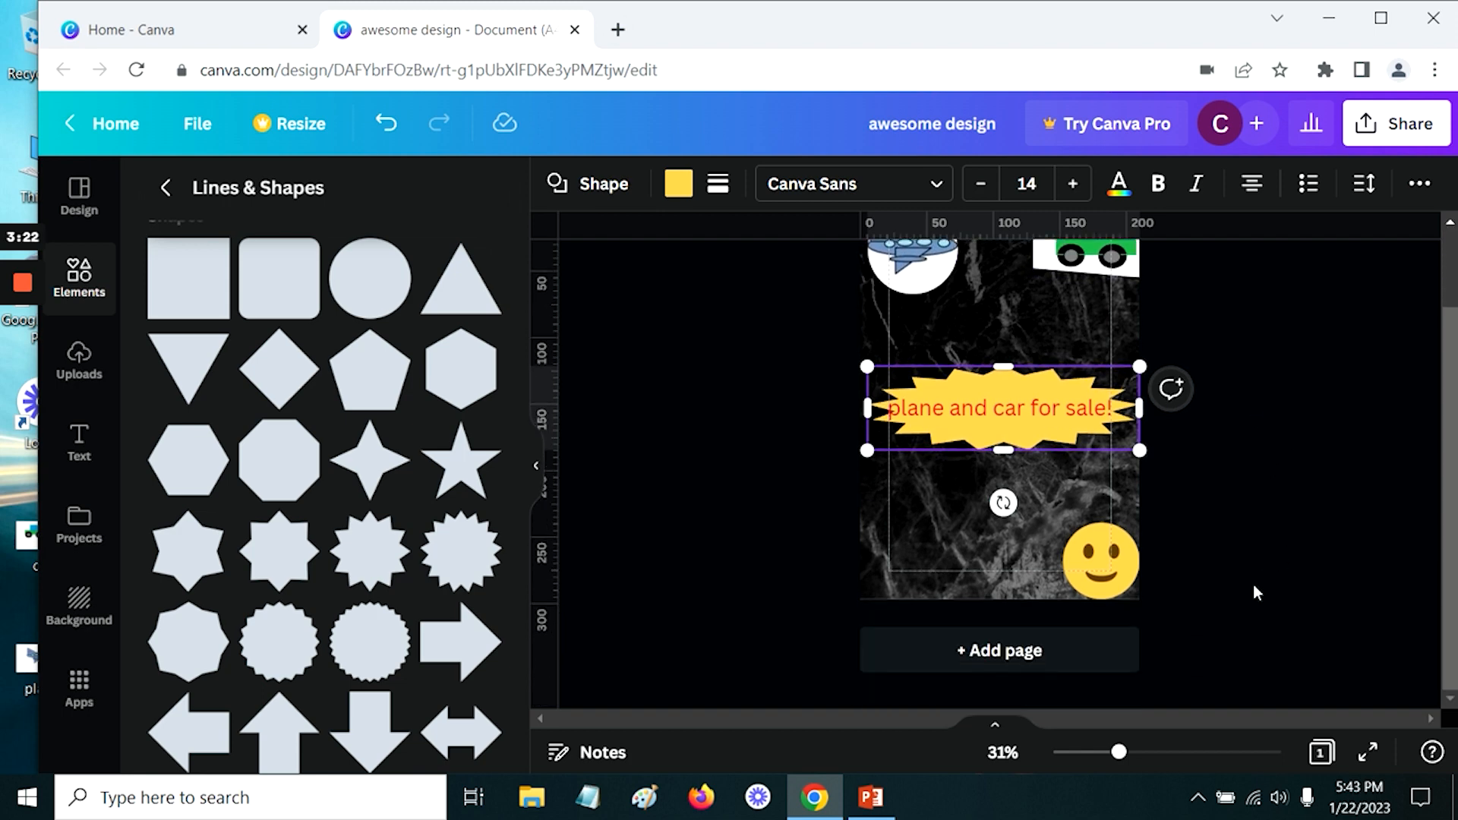
pyautogui.click(993, 654)
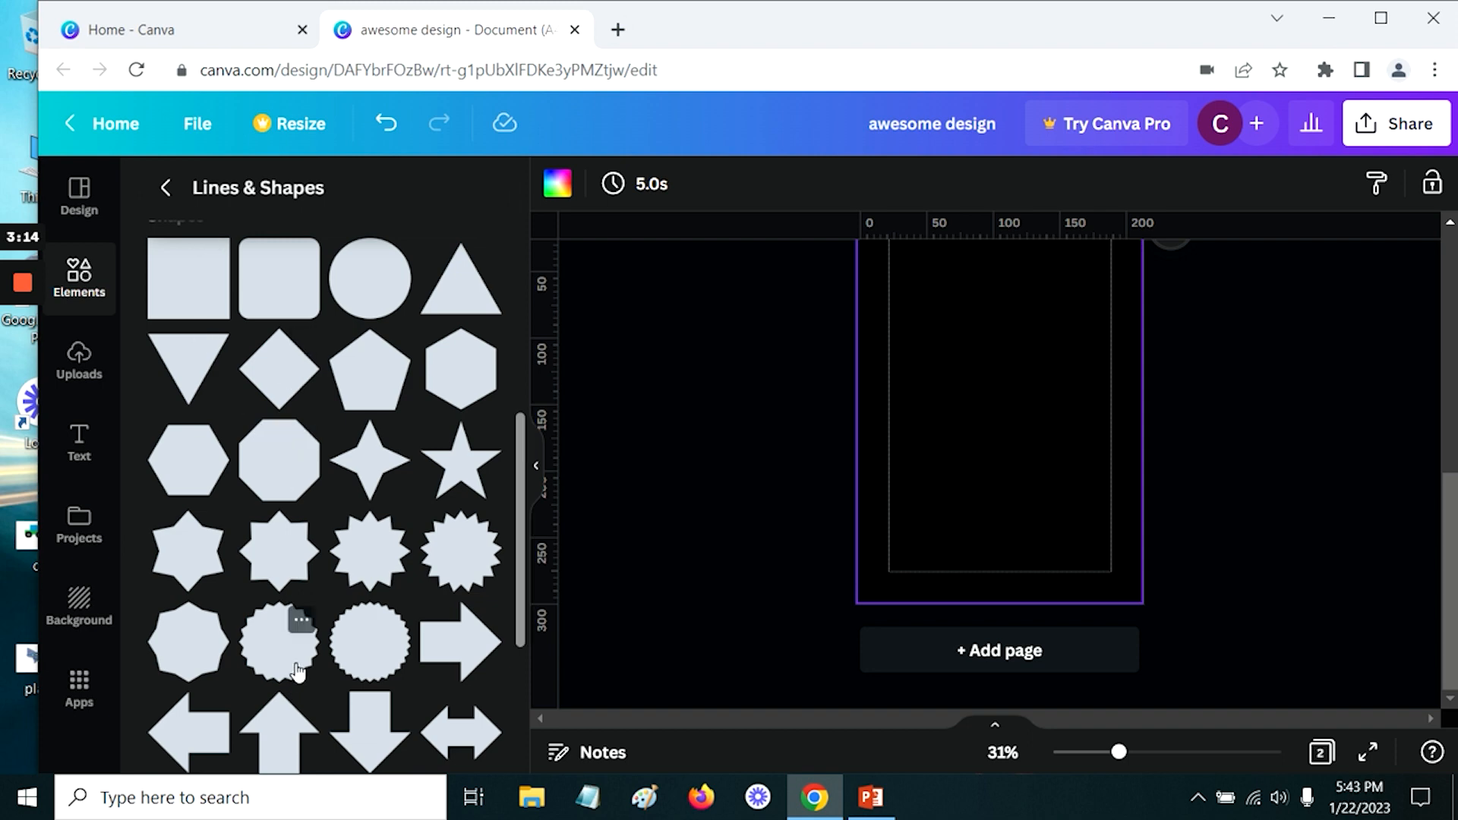
pyautogui.click(167, 190)
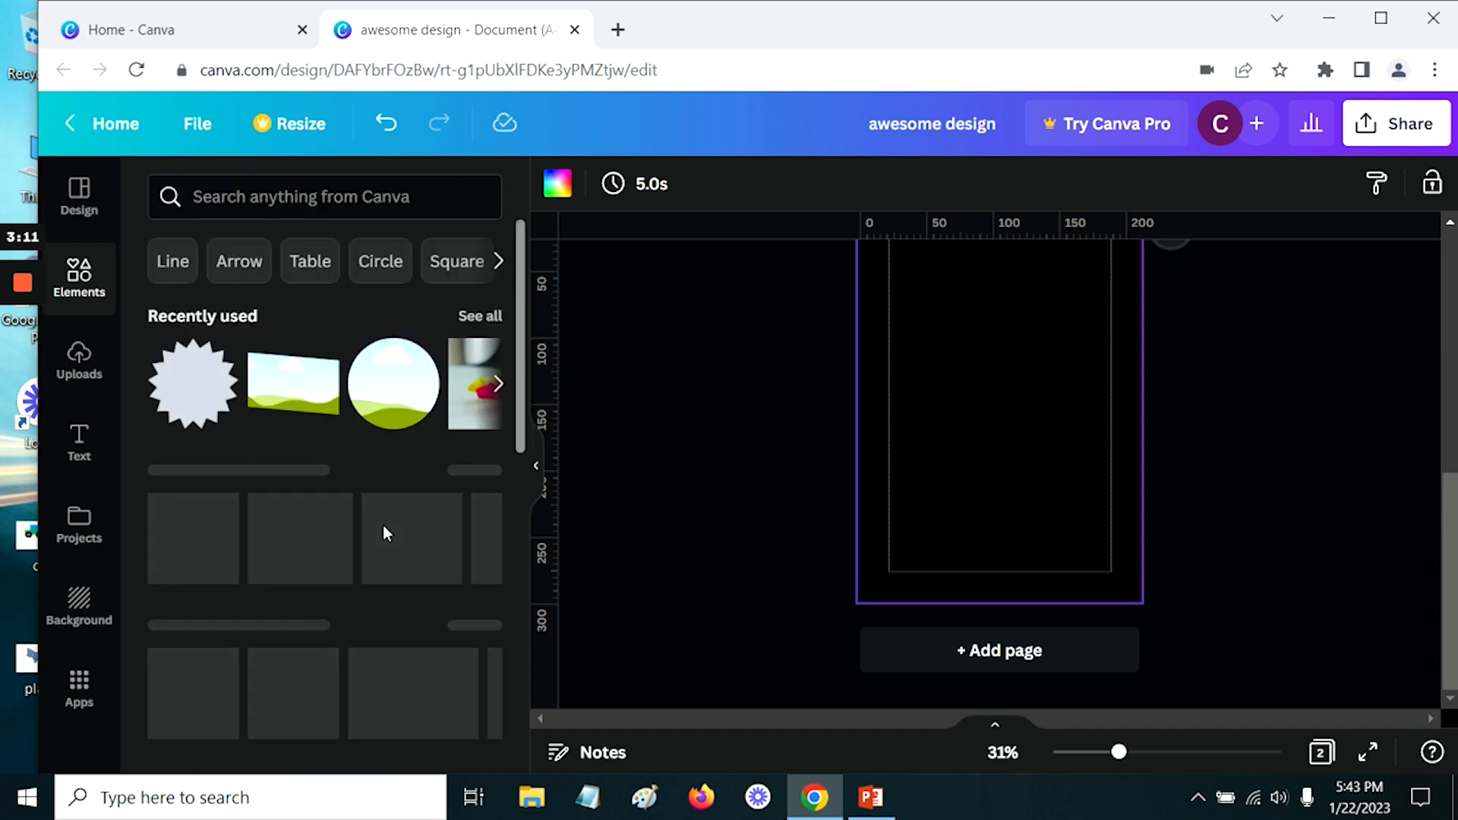
pyautogui.scroll(-8, 332, 581)
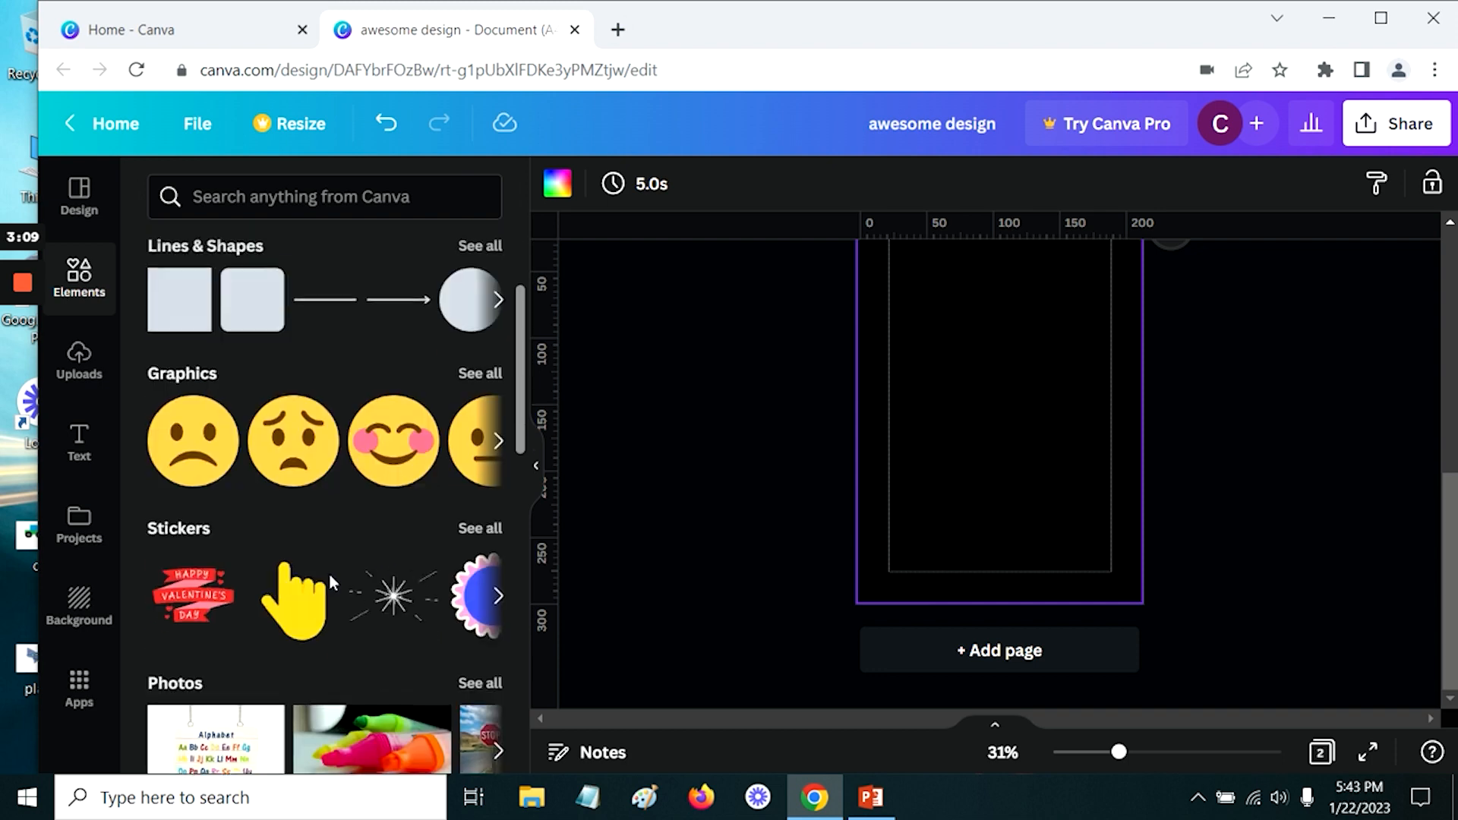
pyautogui.scroll(-10, 331, 583)
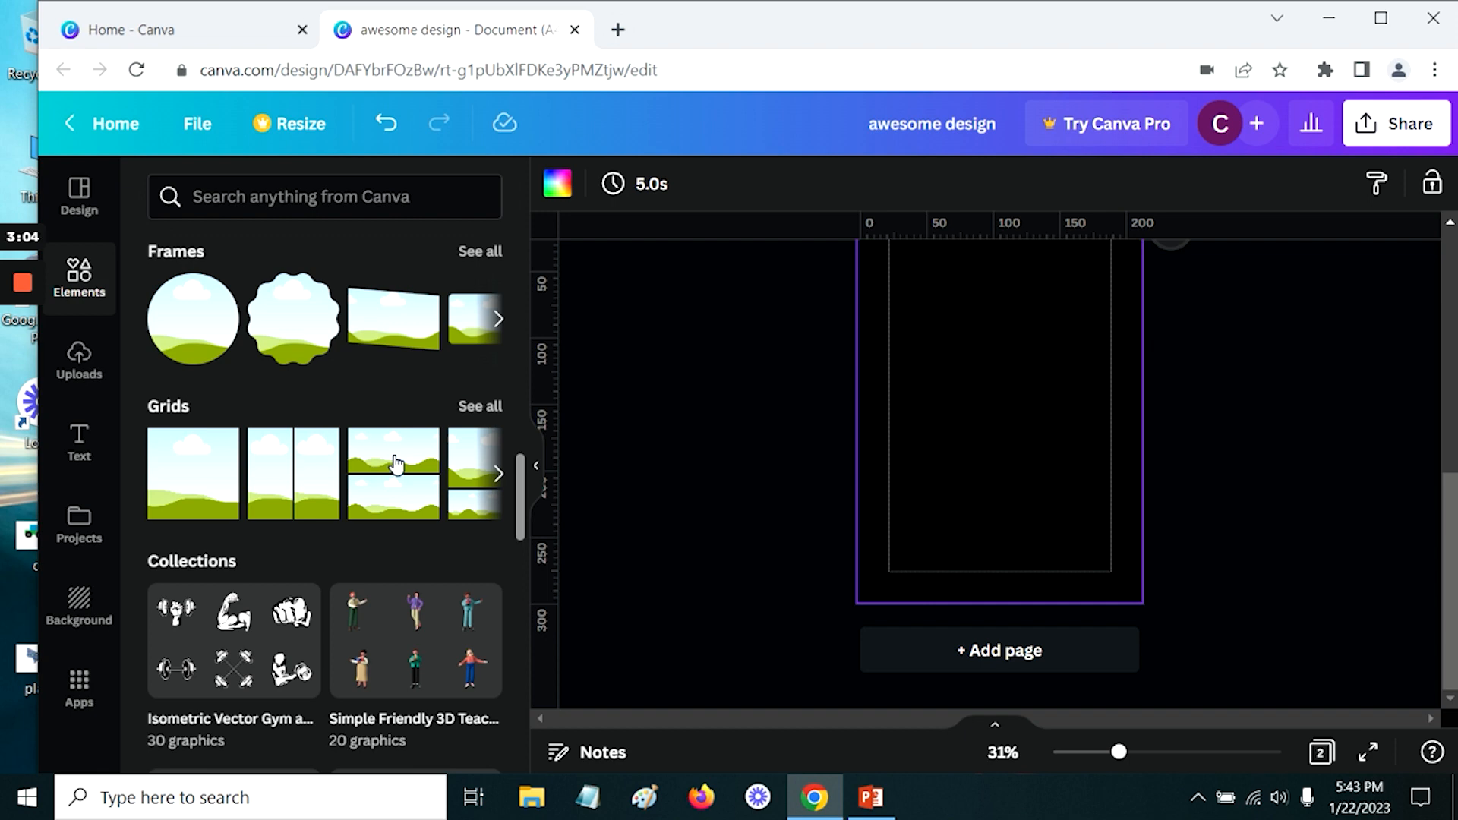
pyautogui.click(395, 463)
pyautogui.scroll(2, 1273, 579)
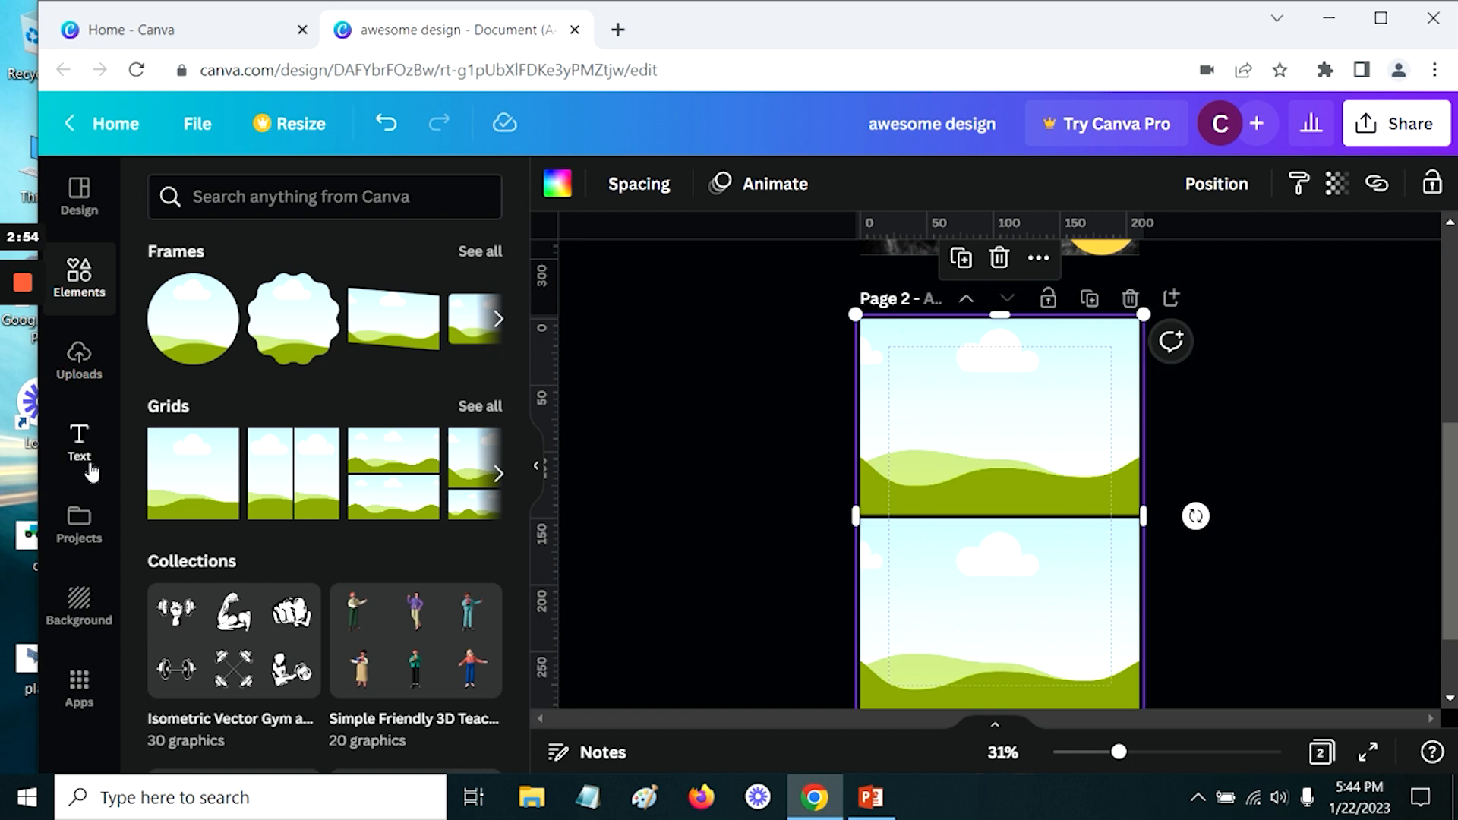
# Step: Add the photo of colored highlighter pens to page 2
pyautogui.scroll(5, 379, 391)
pyautogui.scroll(8, 380, 395)
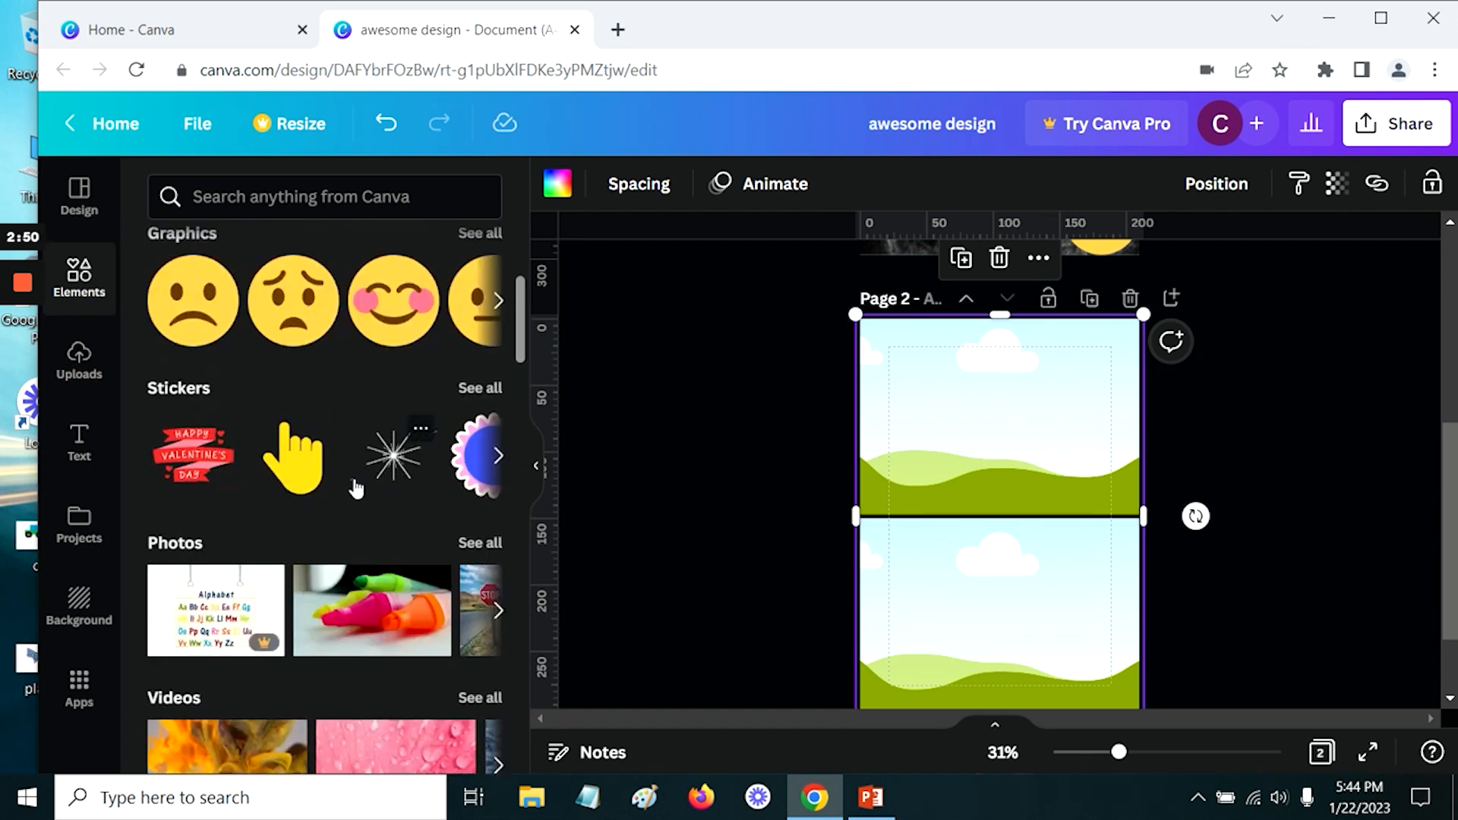
pyautogui.scroll(-2, 354, 494)
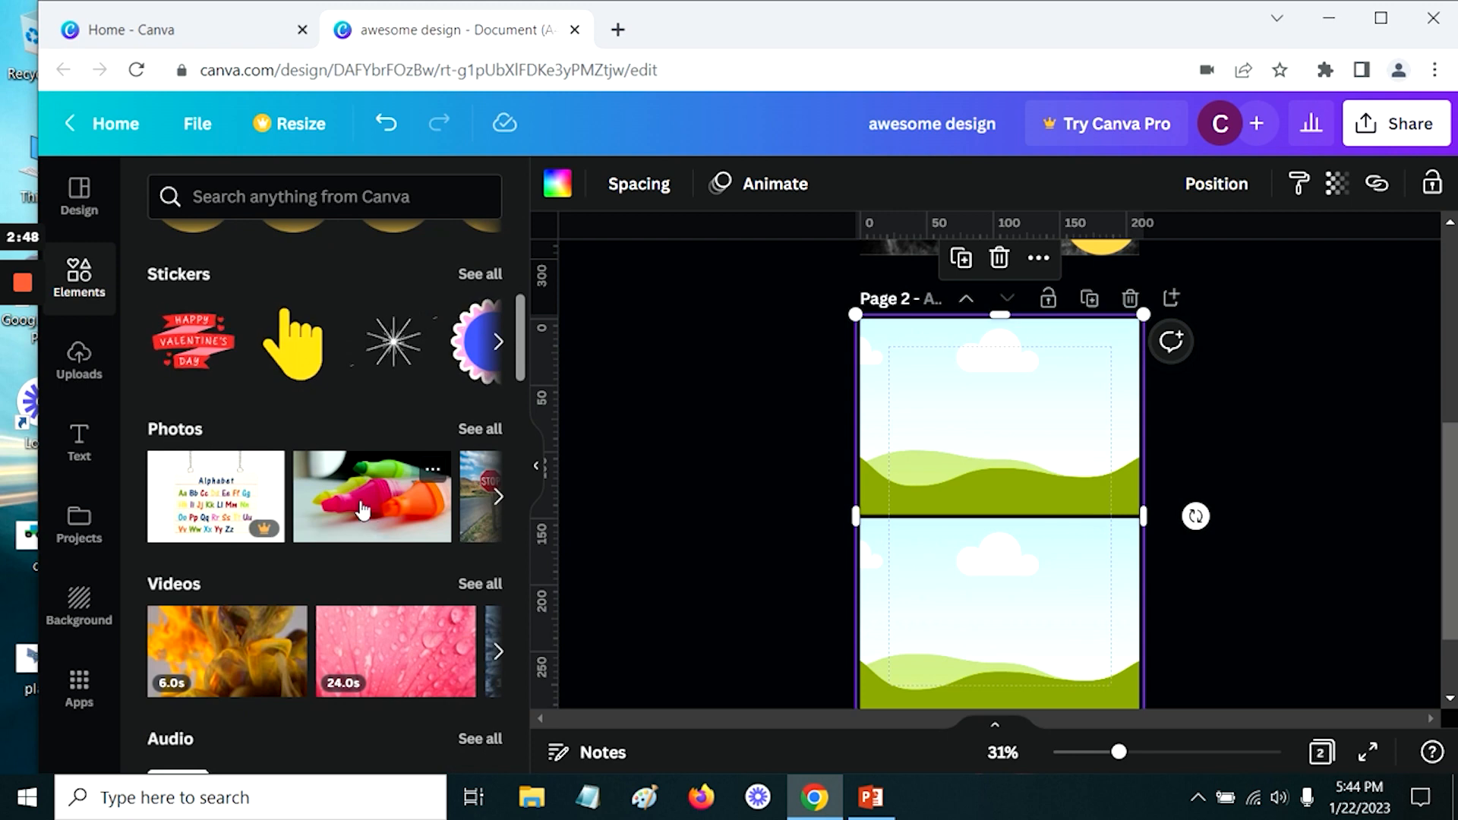
pyautogui.click(358, 508)
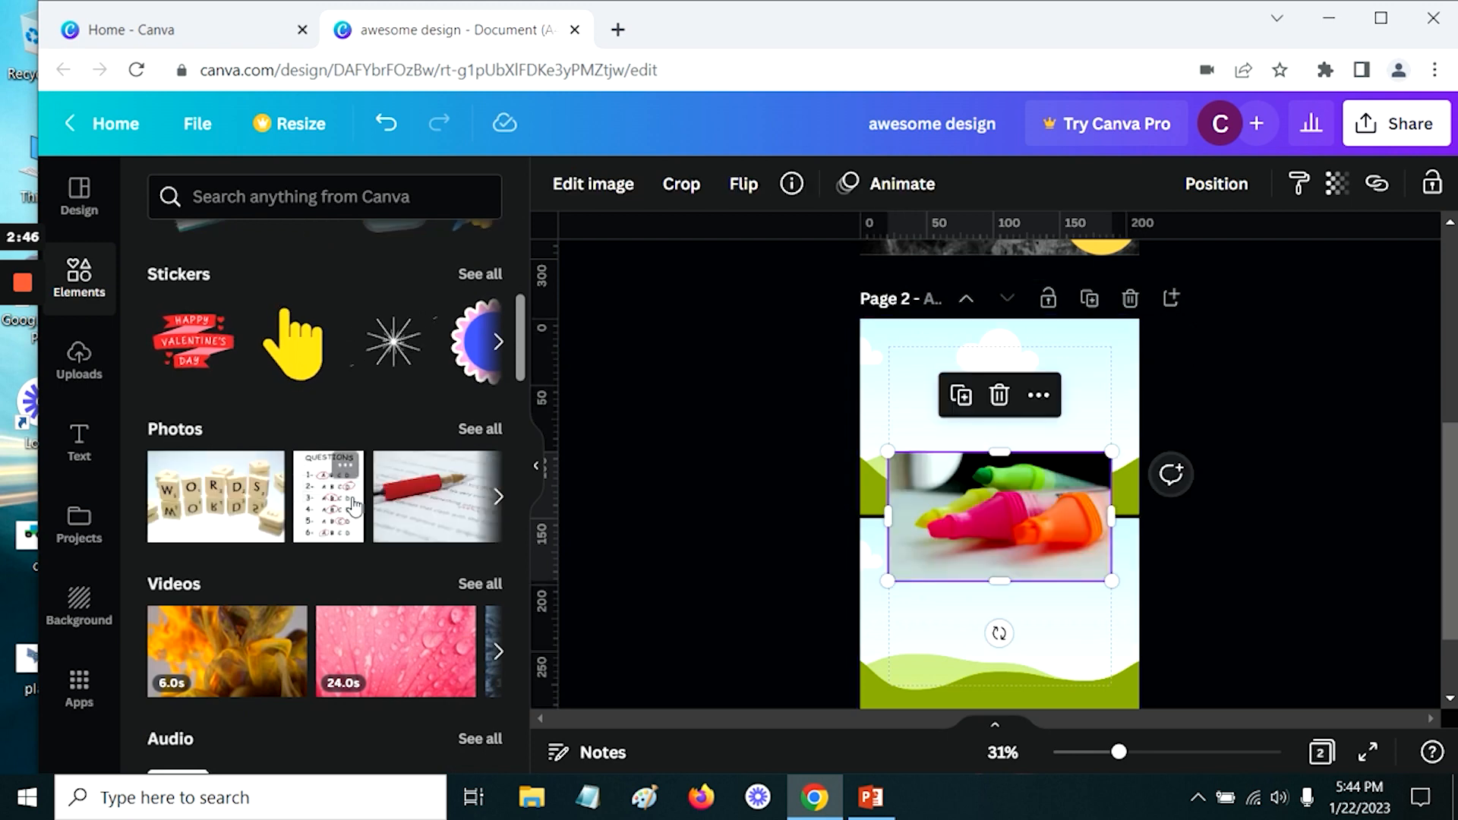
# Step: Drop the highlighter photo into the upper cell of page 2's grid and set its brightness to -100
pyautogui.moveTo(991, 539); pyautogui.dragTo(996, 431)
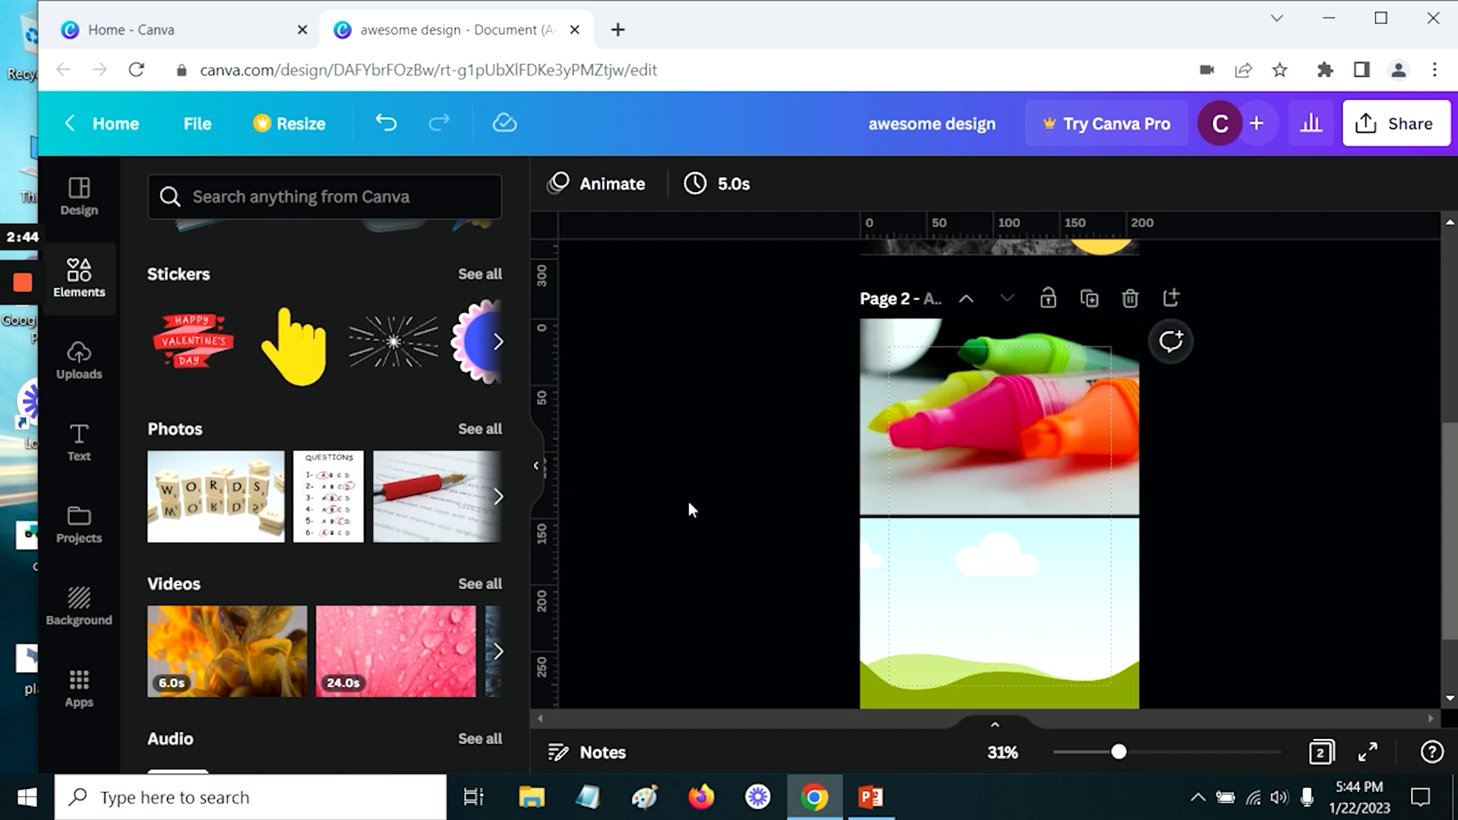
pyautogui.click(1027, 317)
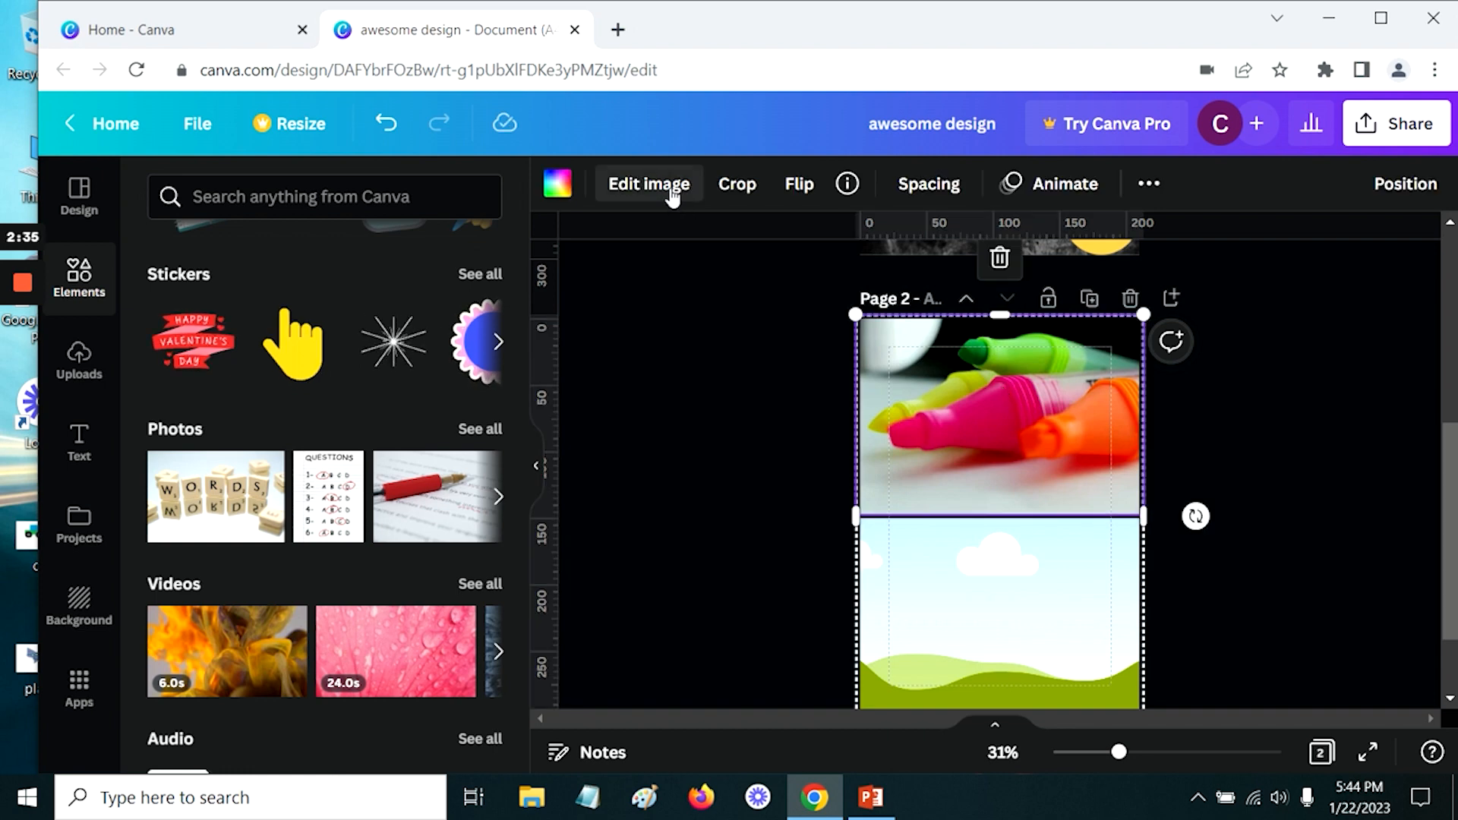
pyautogui.click(671, 194)
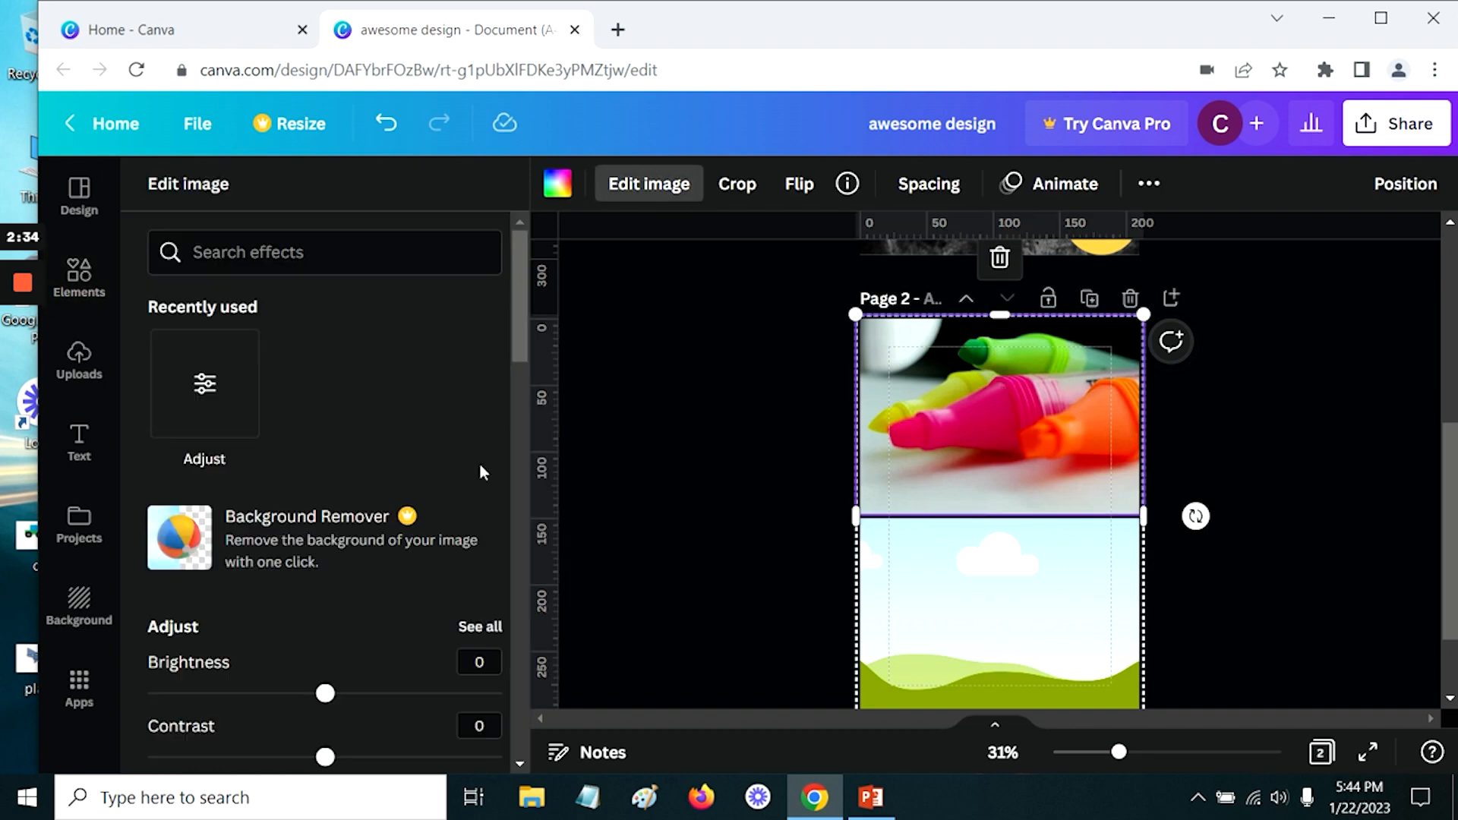
pyautogui.moveTo(332, 697); pyautogui.dragTo(78, 699)
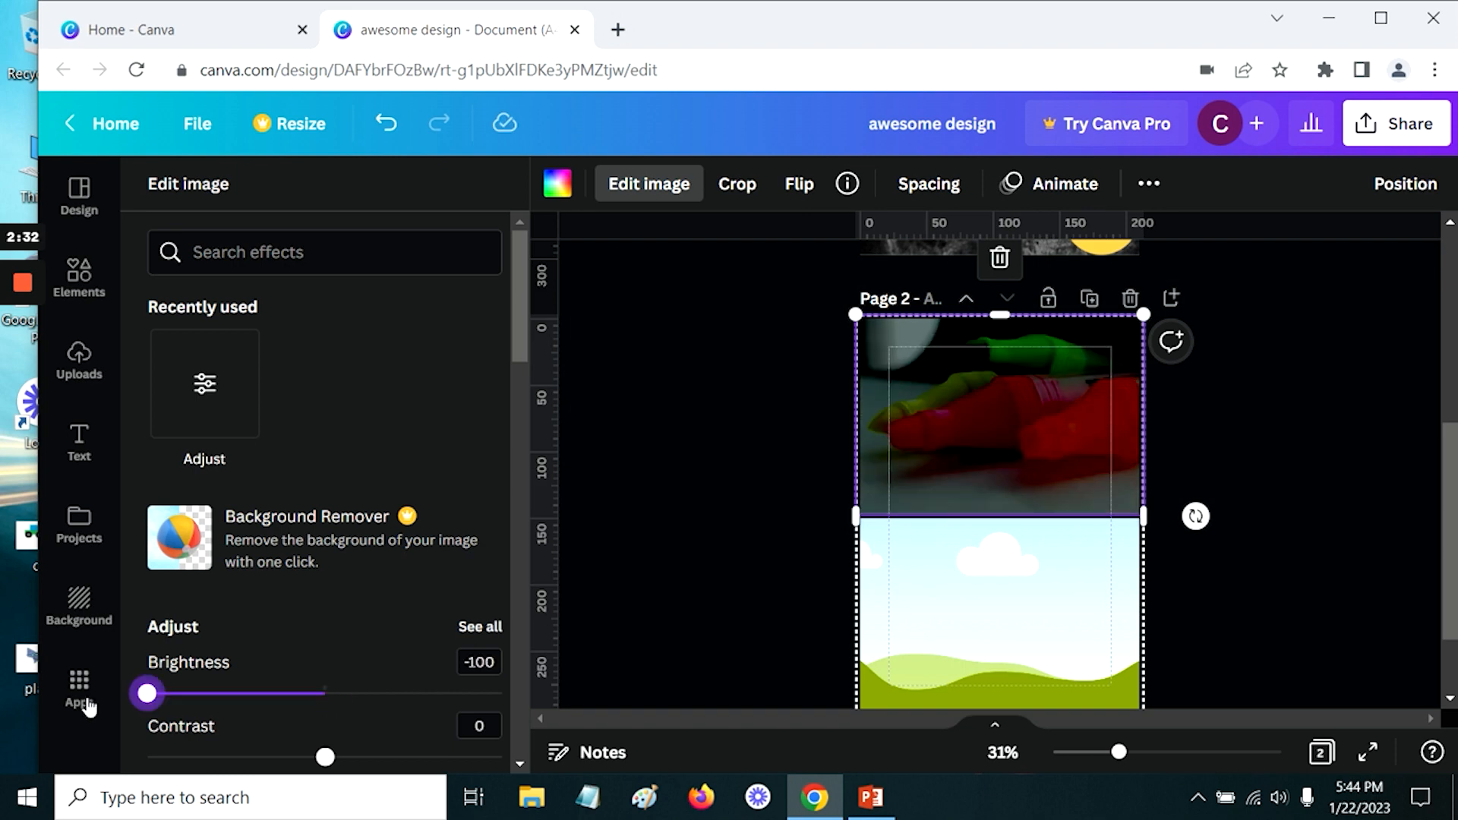
# Step: Fill the lower cell of page 2's grid with the photo of letter tiles spelling WORDS
pyautogui.click(670, 532)
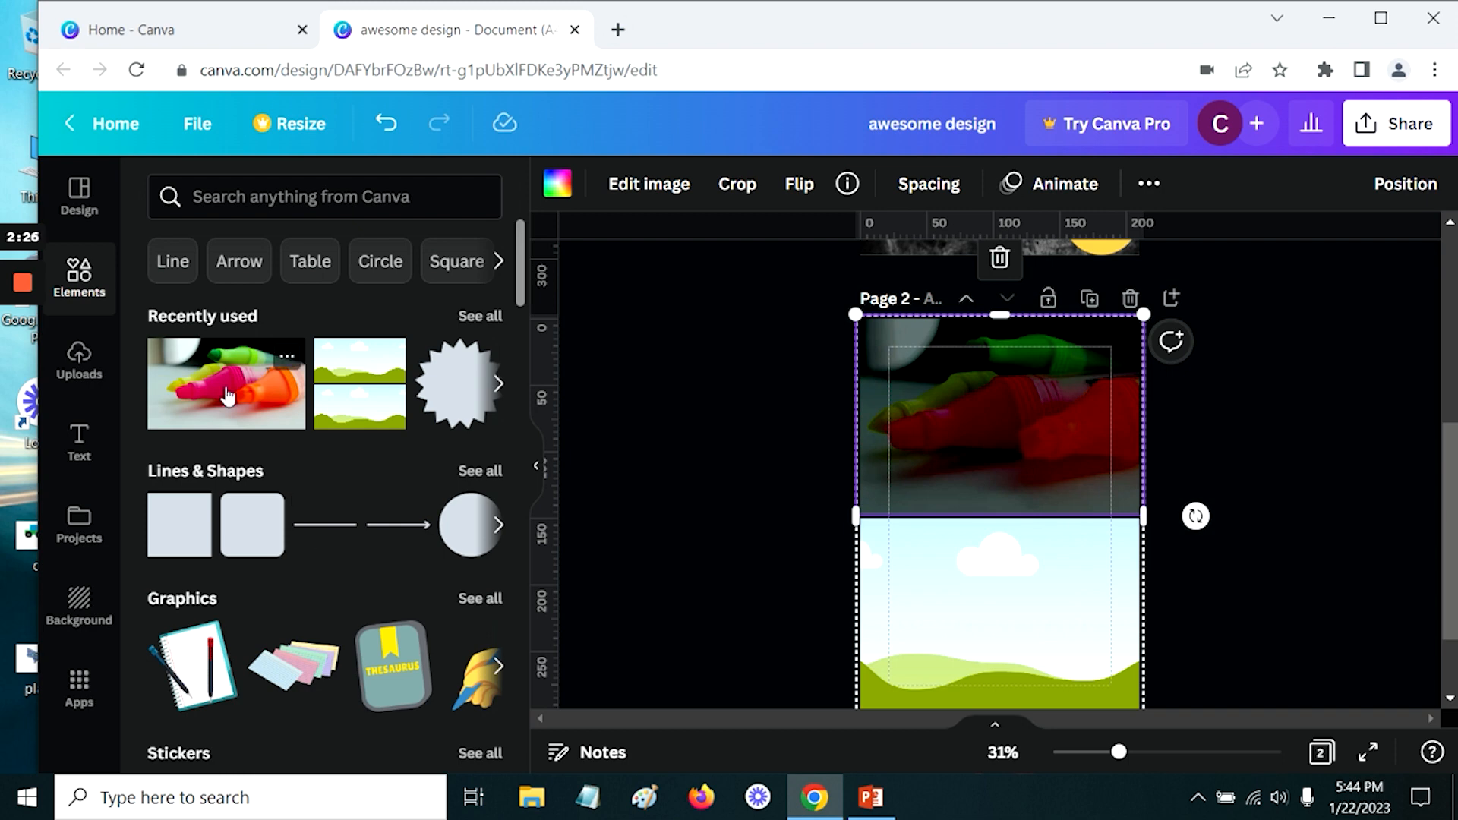
pyautogui.scroll(-8, 230, 398)
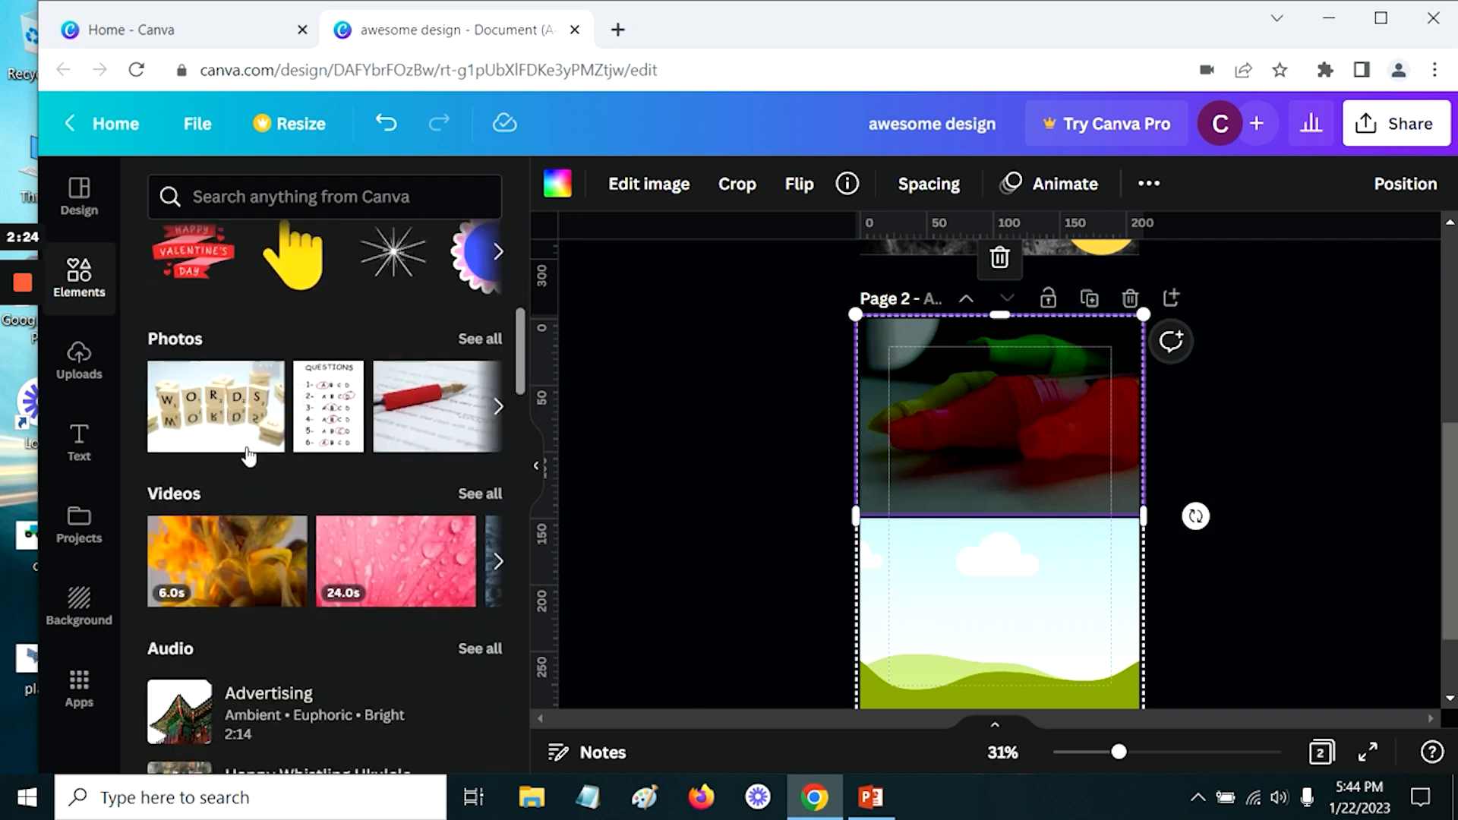
pyautogui.scroll(-1, 256, 456)
pyautogui.scroll(2, 220, 426)
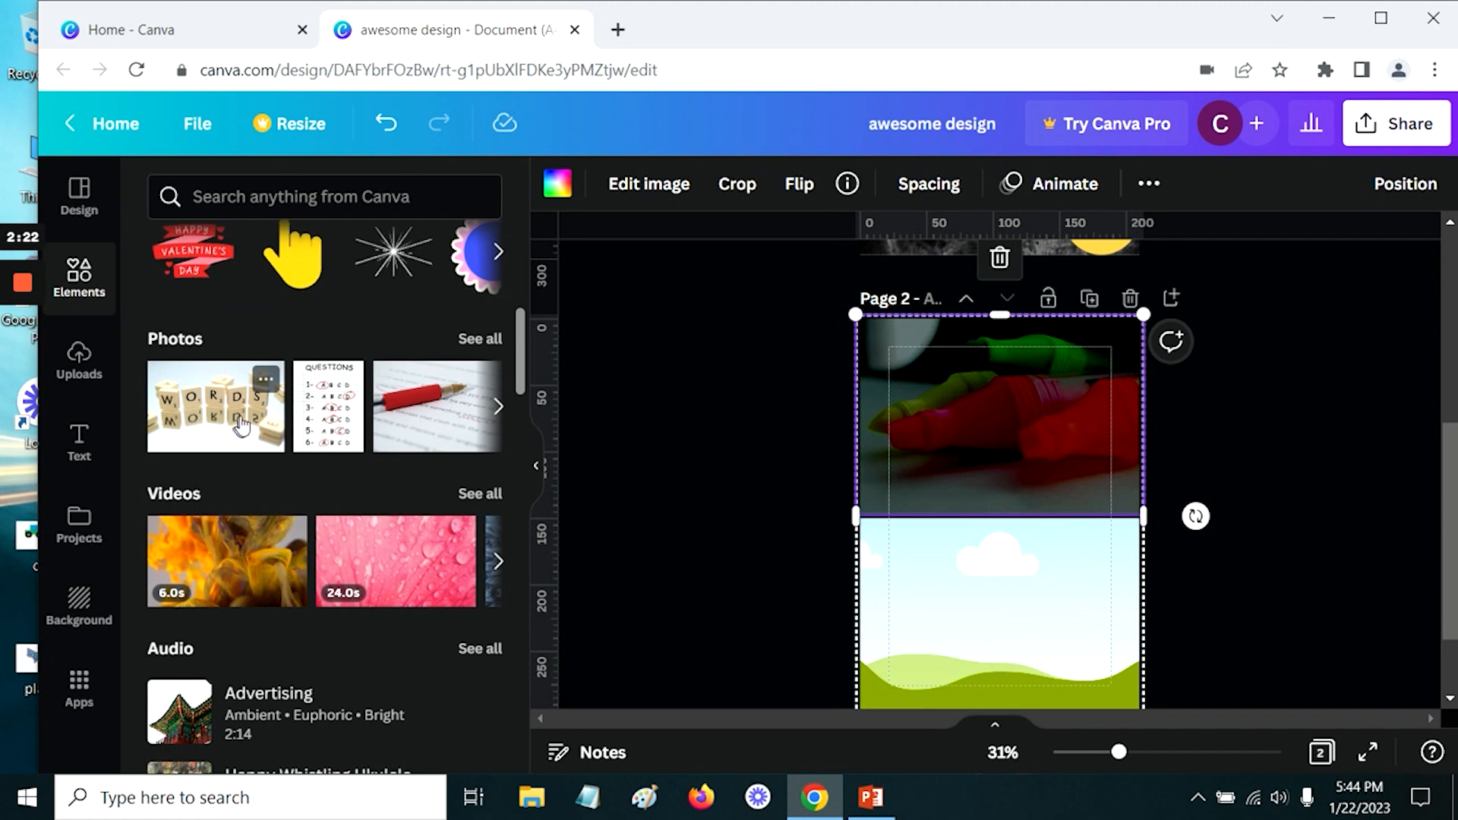
pyautogui.click(202, 407)
pyautogui.moveTo(979, 507); pyautogui.dragTo(1009, 611)
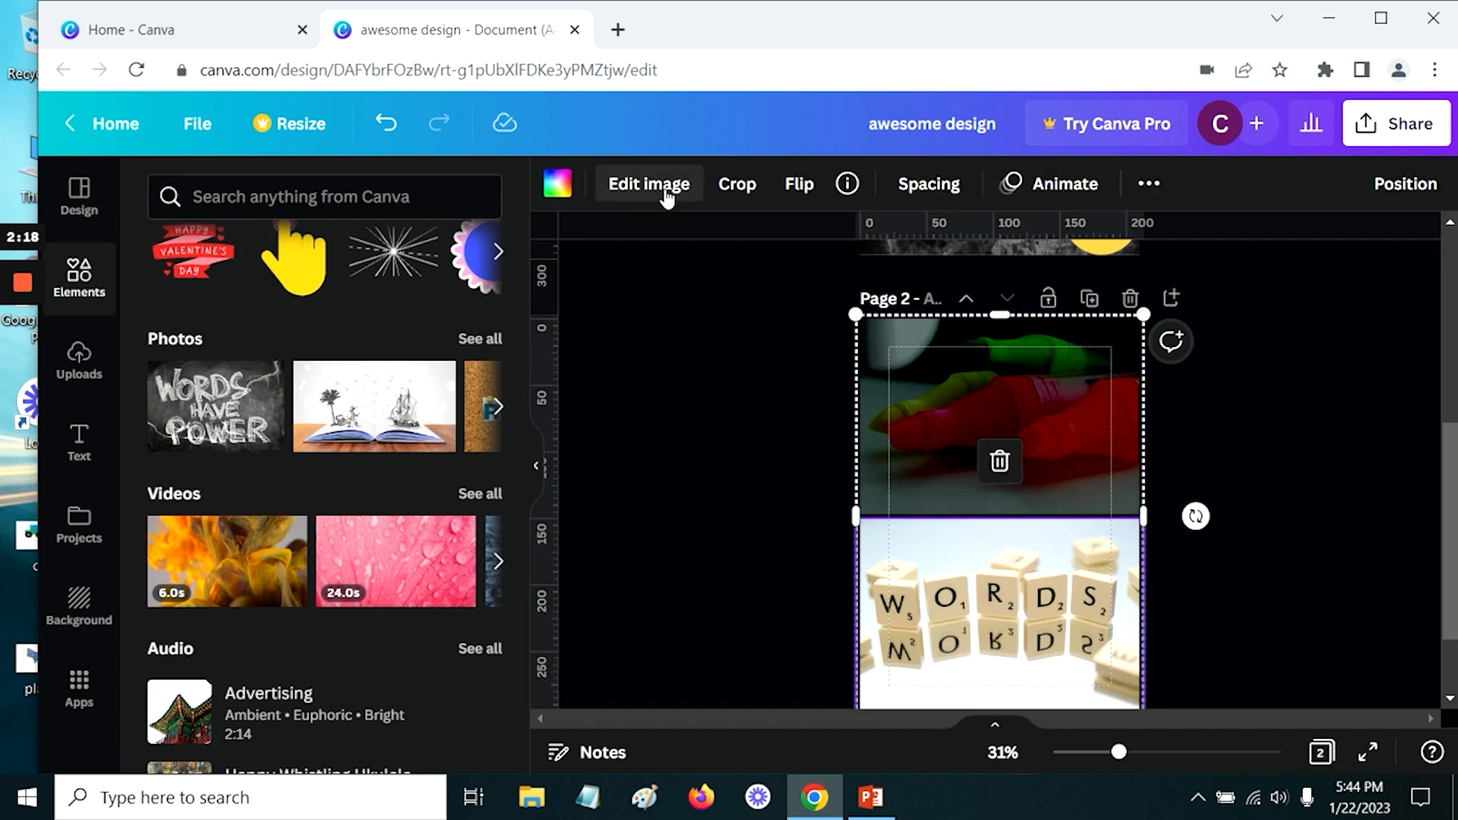
# Step: Darken the letter-tile photo by setting its brightness to -100
pyautogui.click(666, 196)
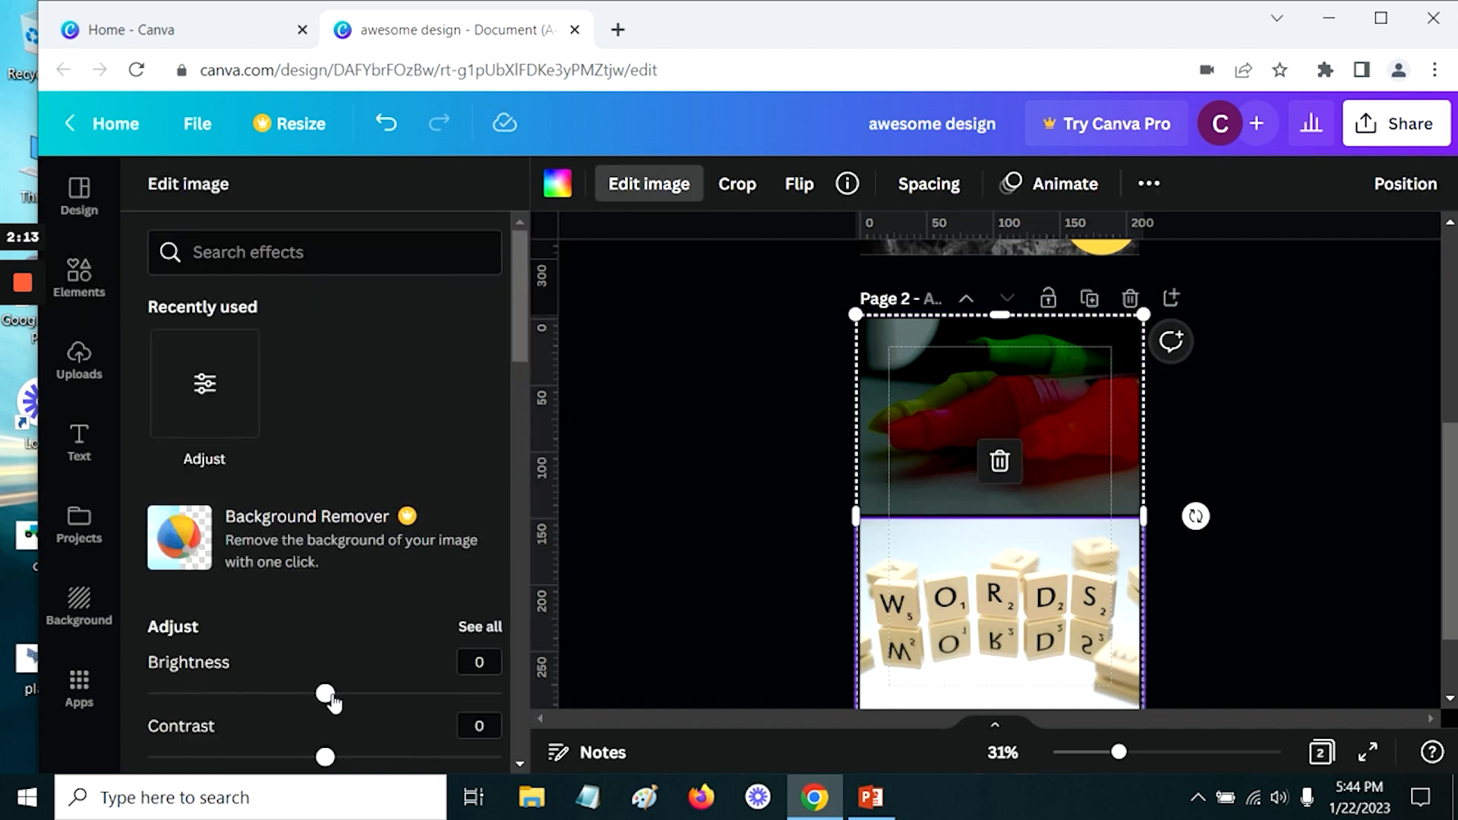
pyautogui.moveTo(325, 694); pyautogui.dragTo(126, 687)
pyautogui.click(993, 394)
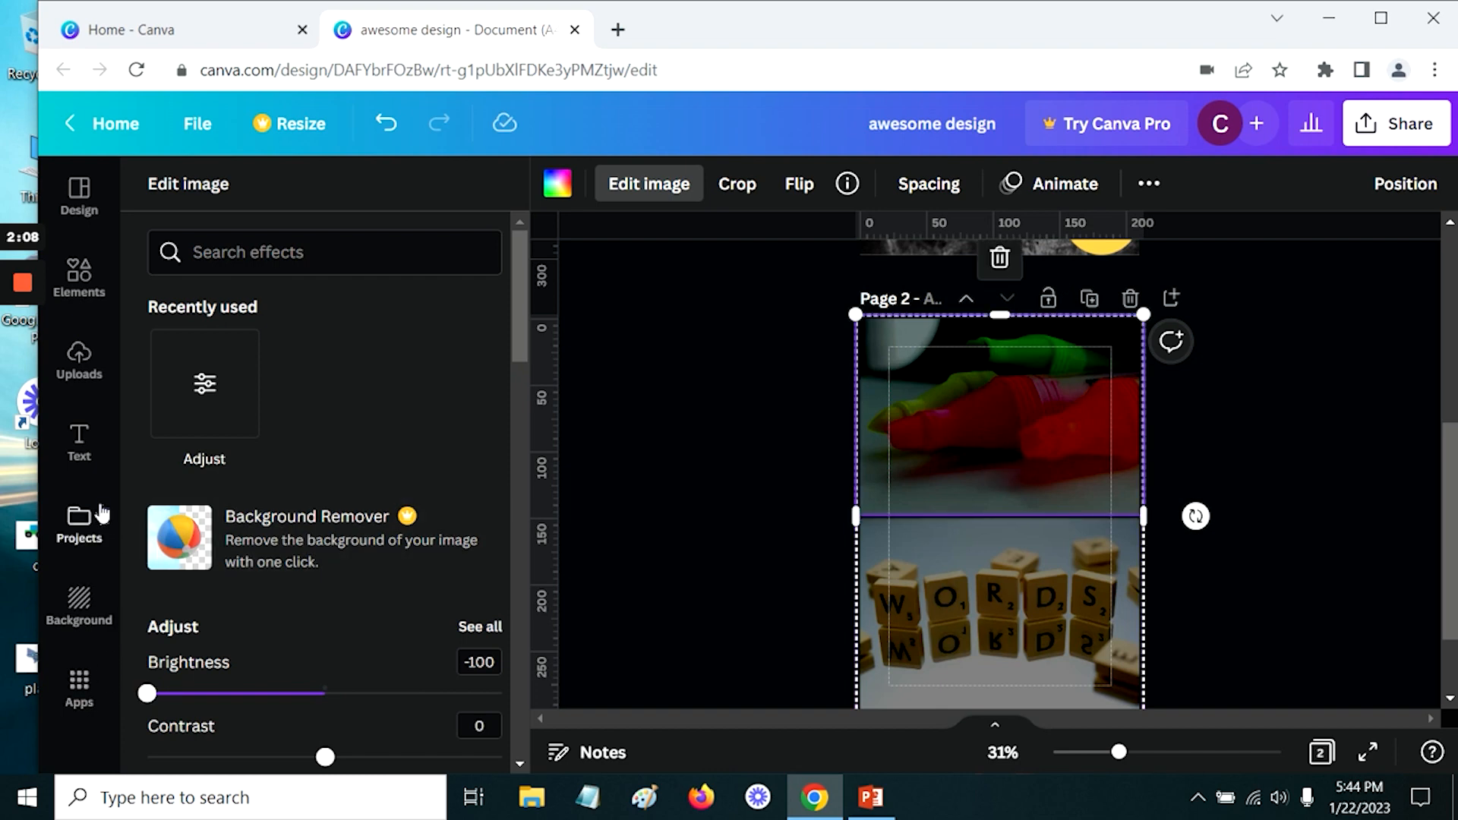
# Step: Add the half-circle radial progress chart and place it over the highlighter photo in the upper half of page 2
pyautogui.click(76, 280)
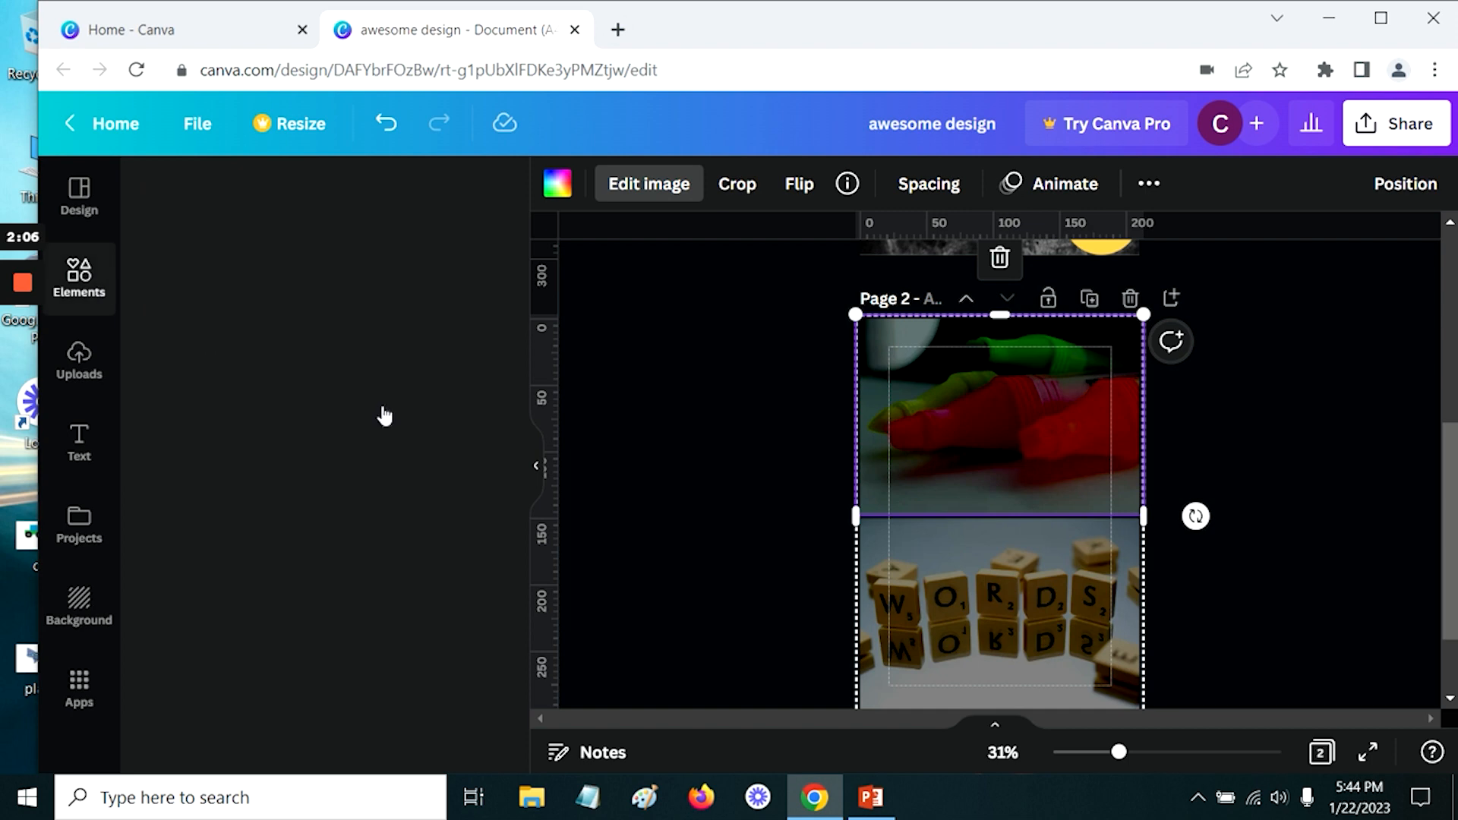
pyautogui.scroll(-12, 348, 513)
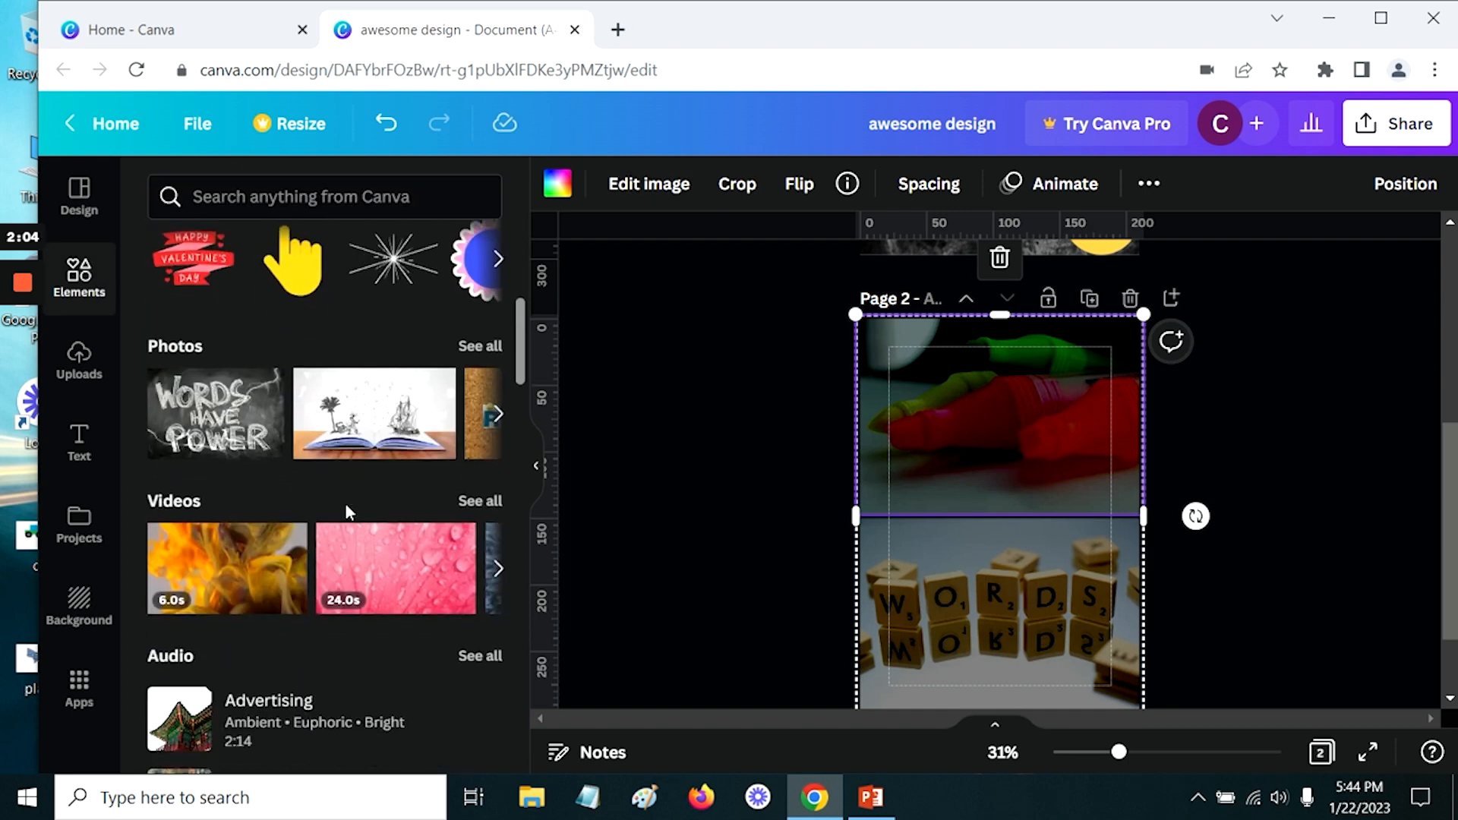
pyautogui.scroll(-3, 345, 503)
pyautogui.scroll(3, 345, 511)
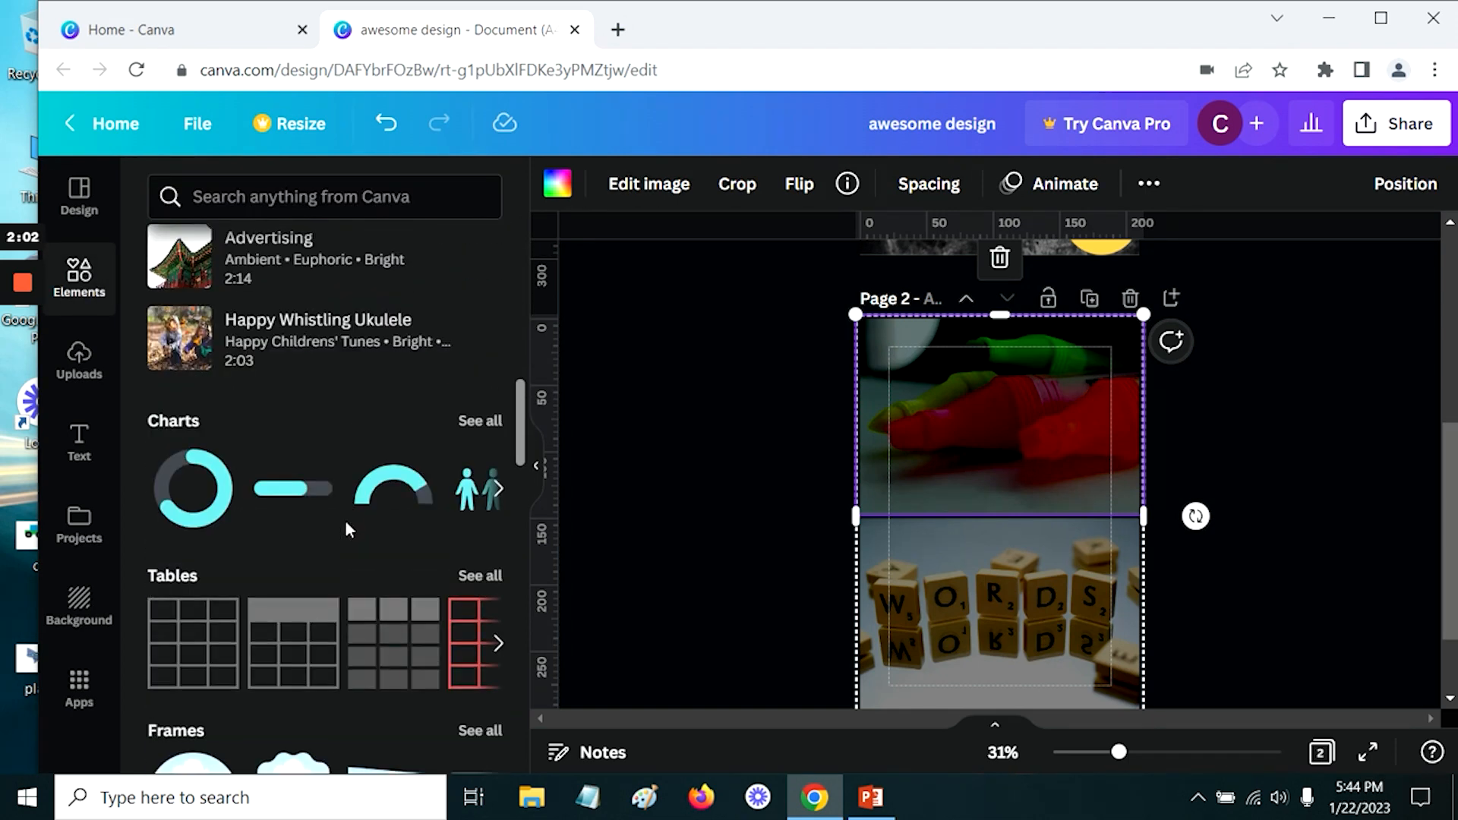
pyautogui.click(386, 485)
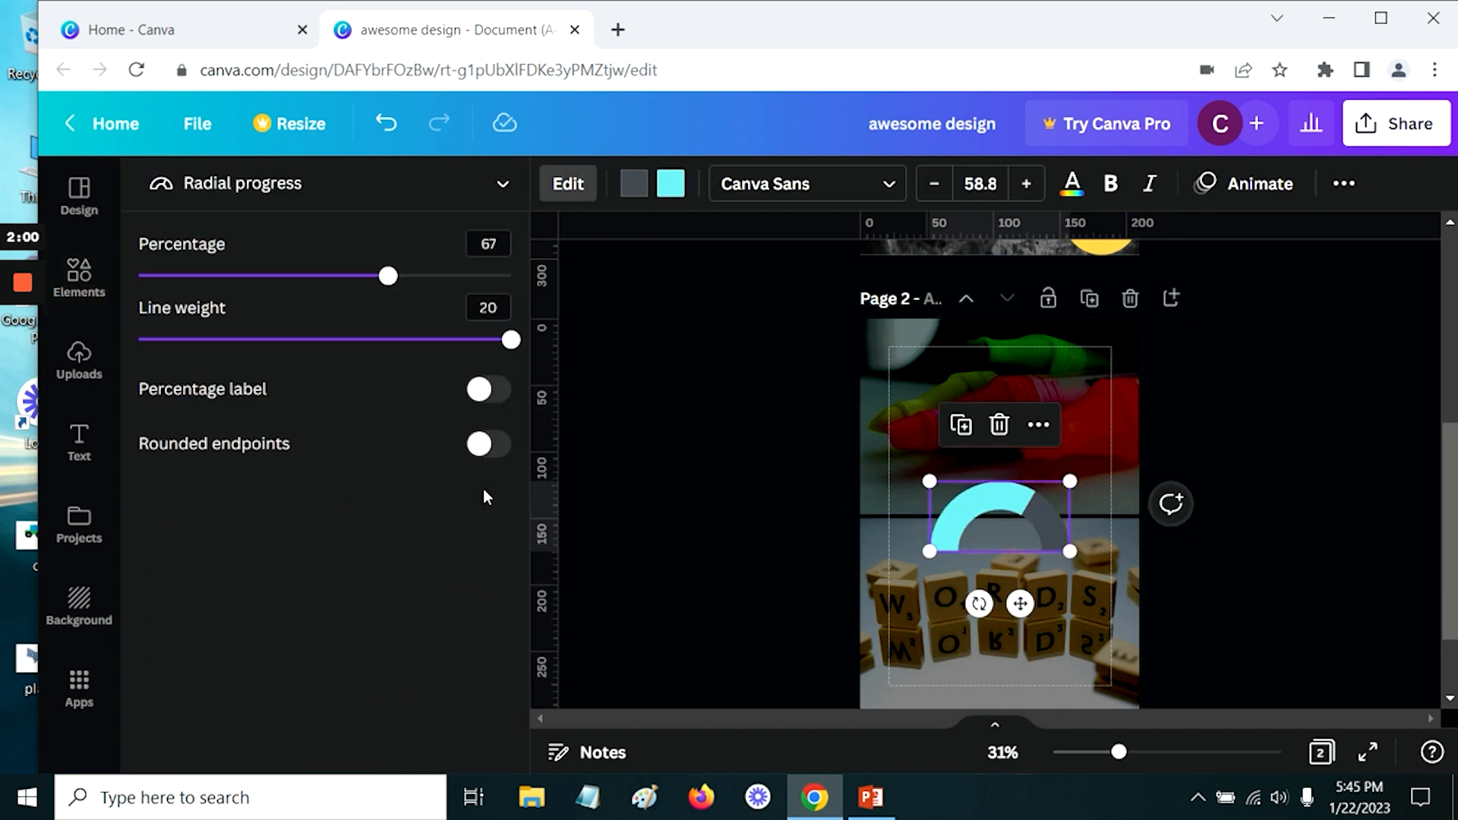
pyautogui.moveTo(972, 505); pyautogui.dragTo(963, 412)
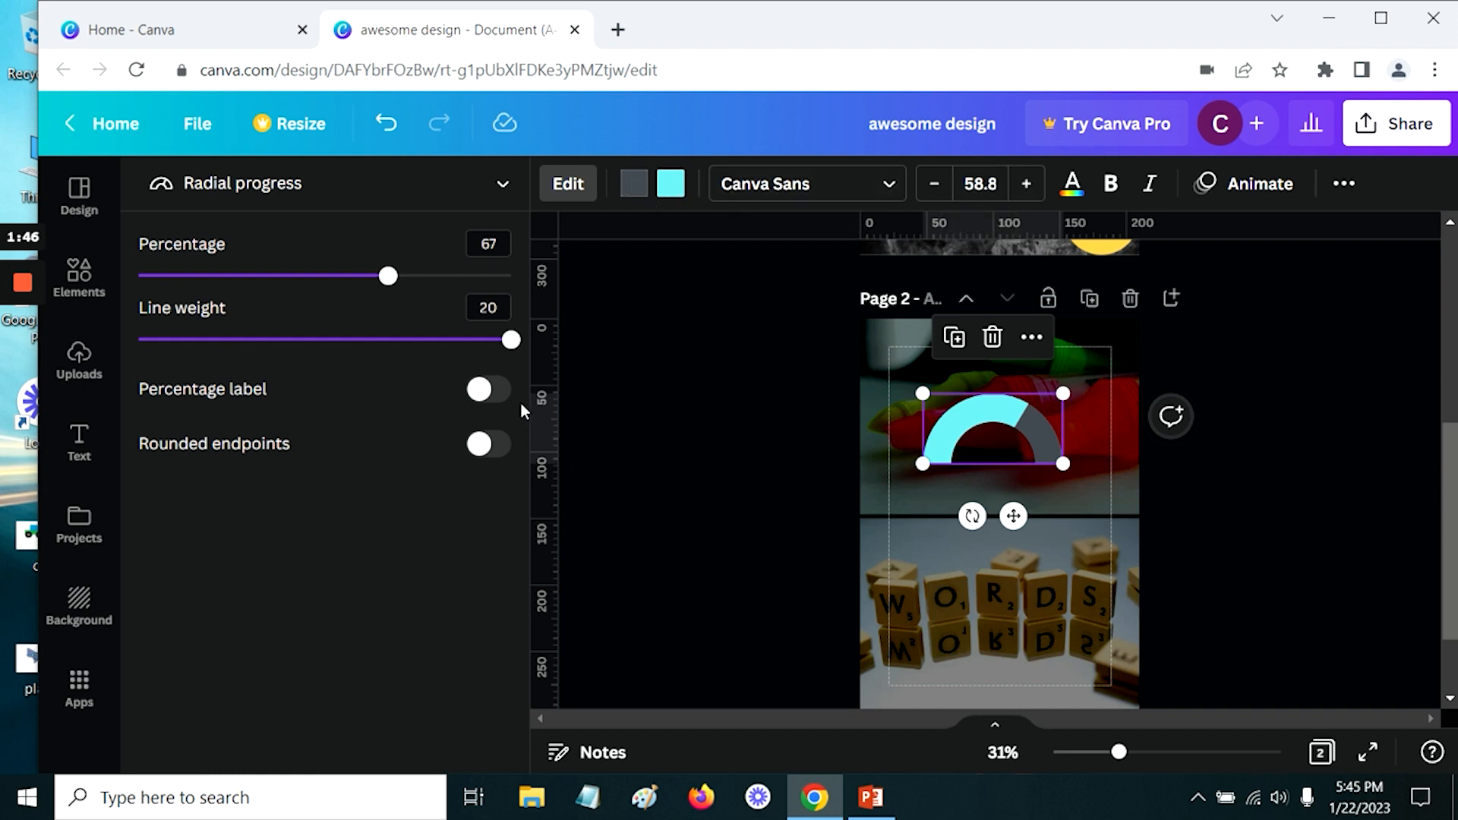
# Step: Turn on the radial chart's percentage label and set its percentage to 89
pyautogui.click(485, 389)
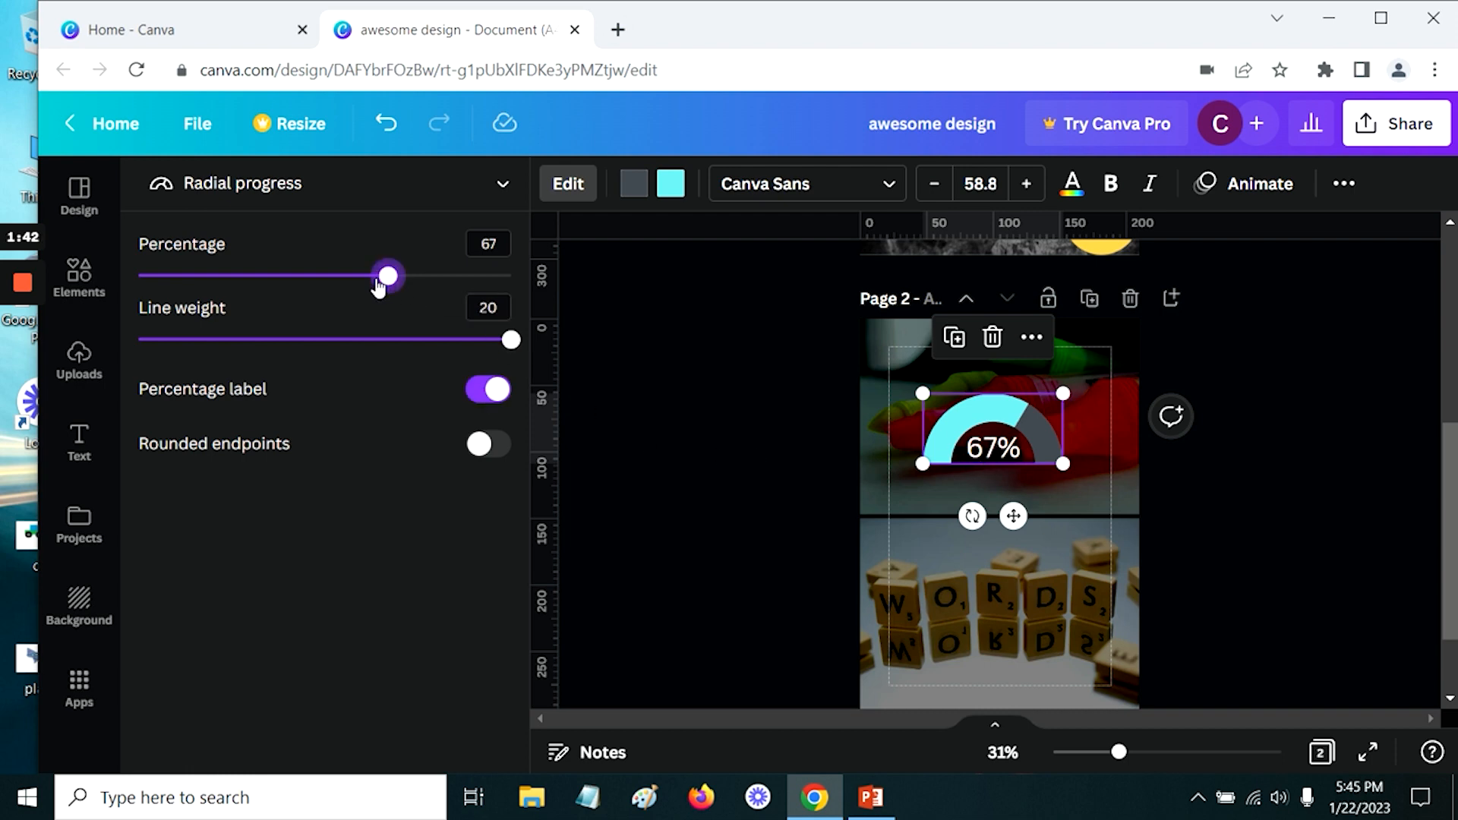
pyautogui.moveTo(378, 285); pyautogui.dragTo(472, 291)
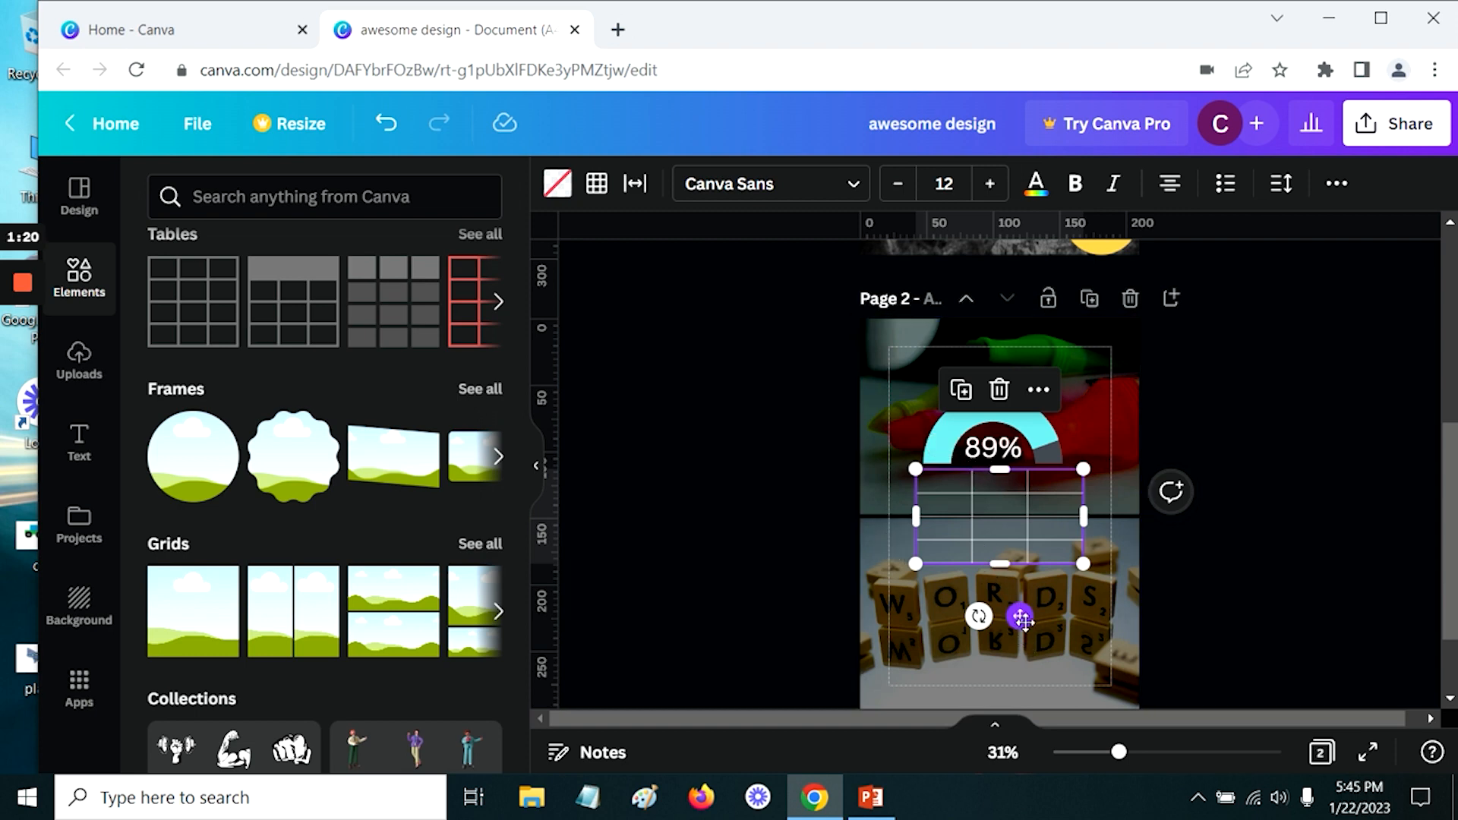
# Step: Place the plain three-column, four-row table over the letter-tile photo and enlarge it to about 168 mm wide, spanning the page margins
pyautogui.moveTo(1023, 617); pyautogui.dragTo(1021, 727)
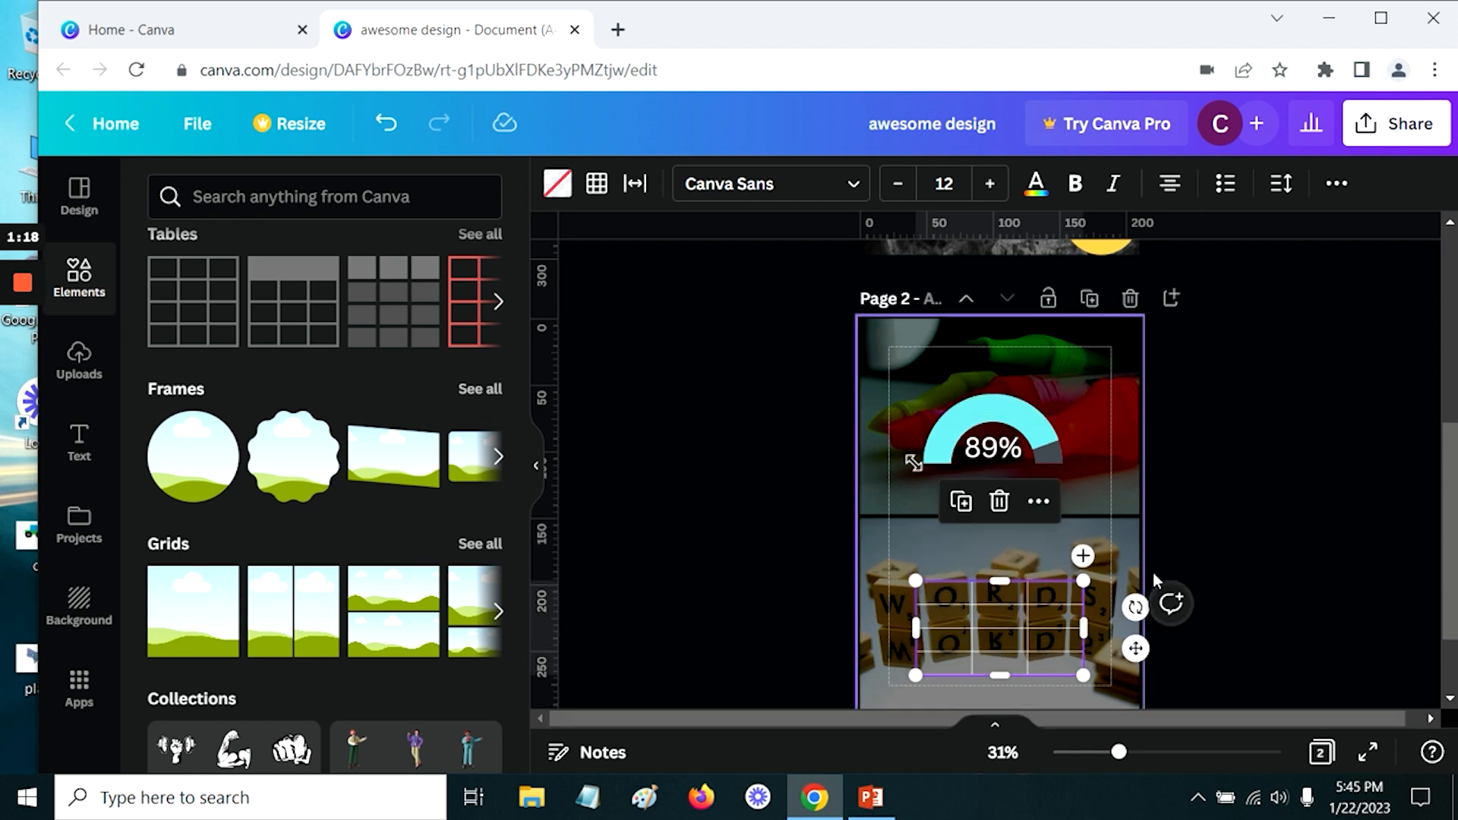
pyautogui.scroll(-2, 914, 462)
pyautogui.moveTo(910, 458); pyautogui.dragTo(1113, 577)
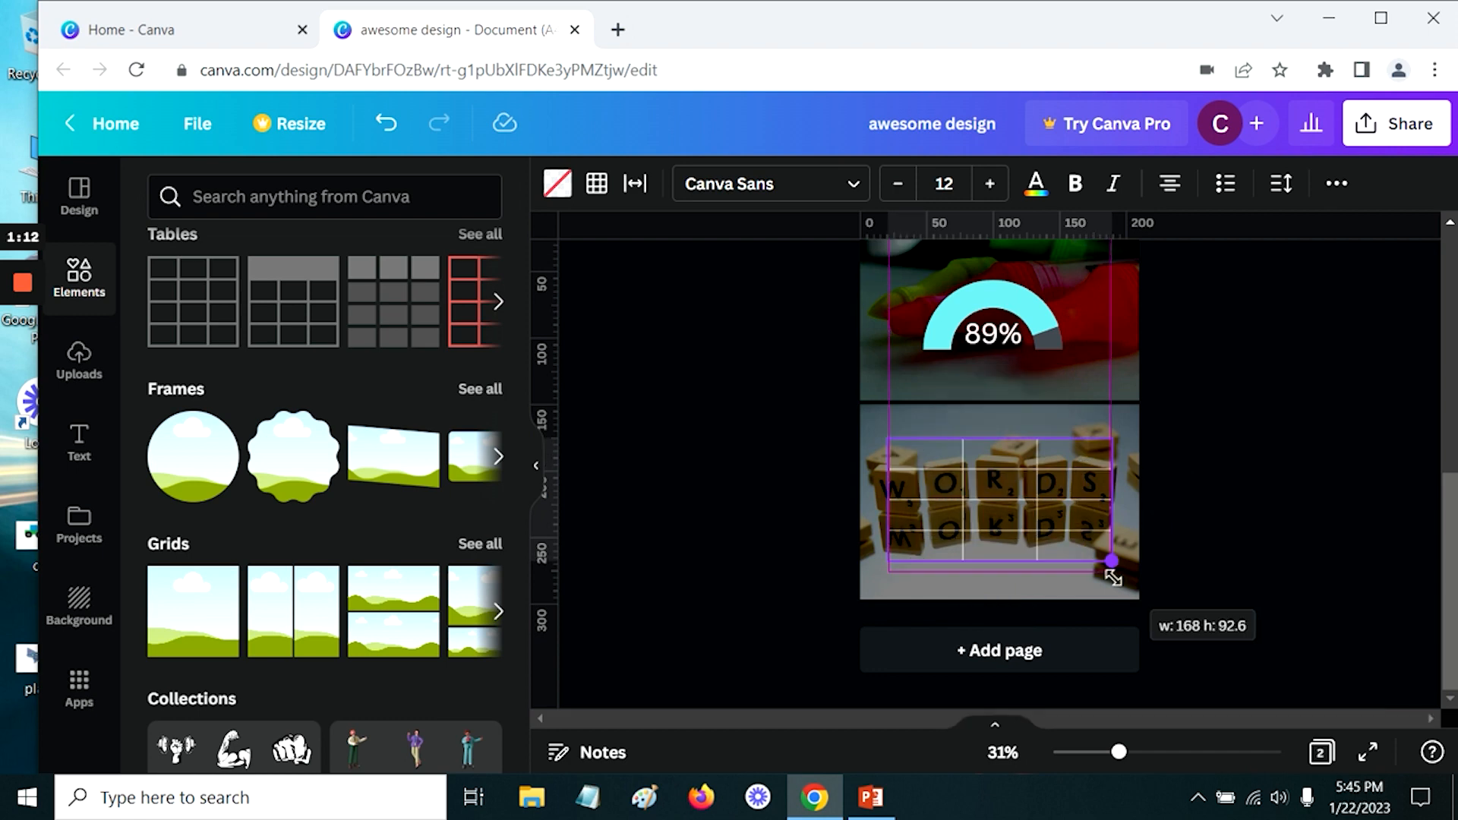
pyautogui.moveTo(995, 561); pyautogui.dragTo(992, 569)
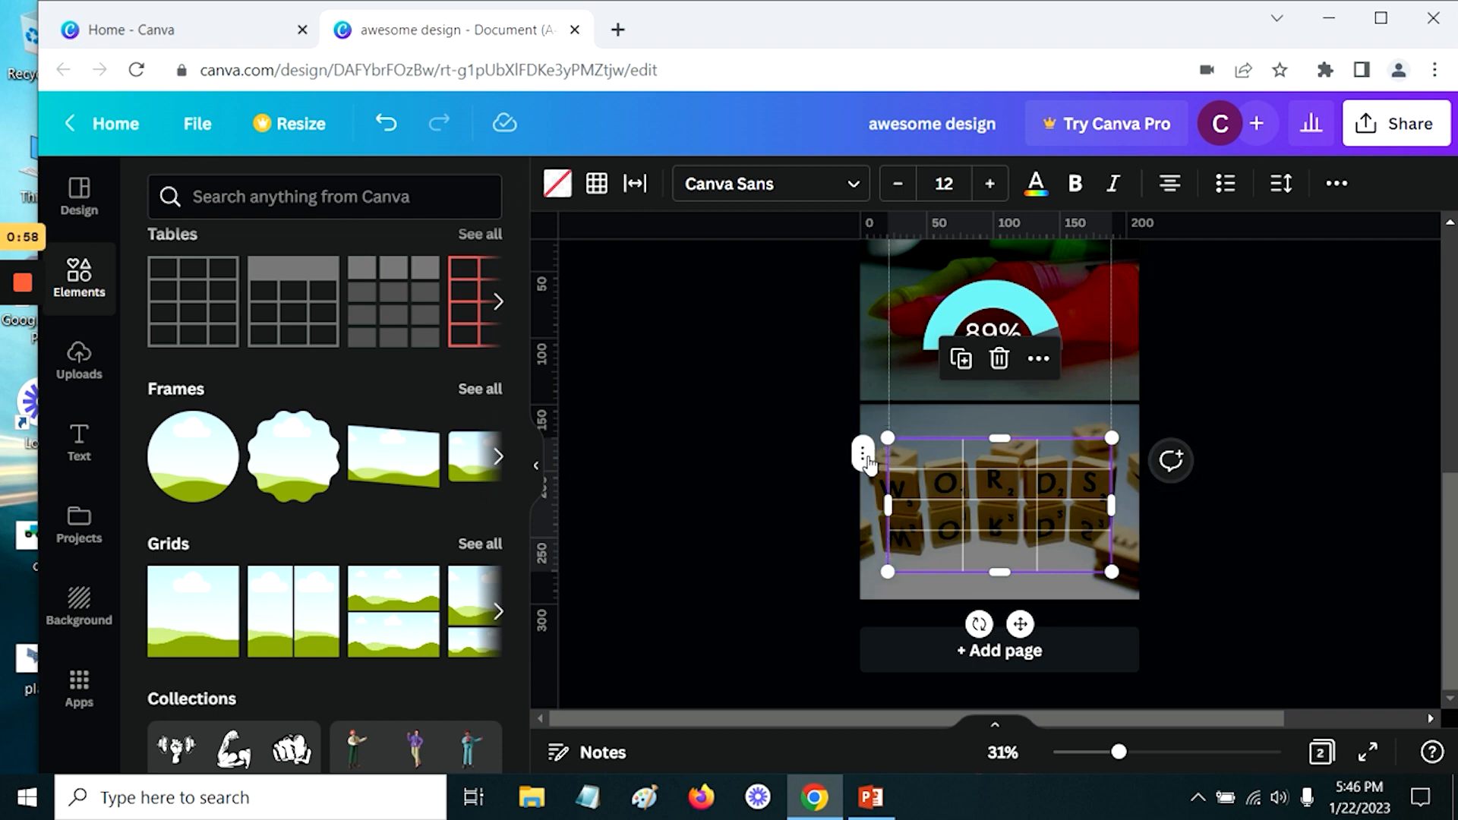
# Step: Examine the options available for the table's first row, such as adding, deleting, moving and sizing rows
pyautogui.click(862, 458)
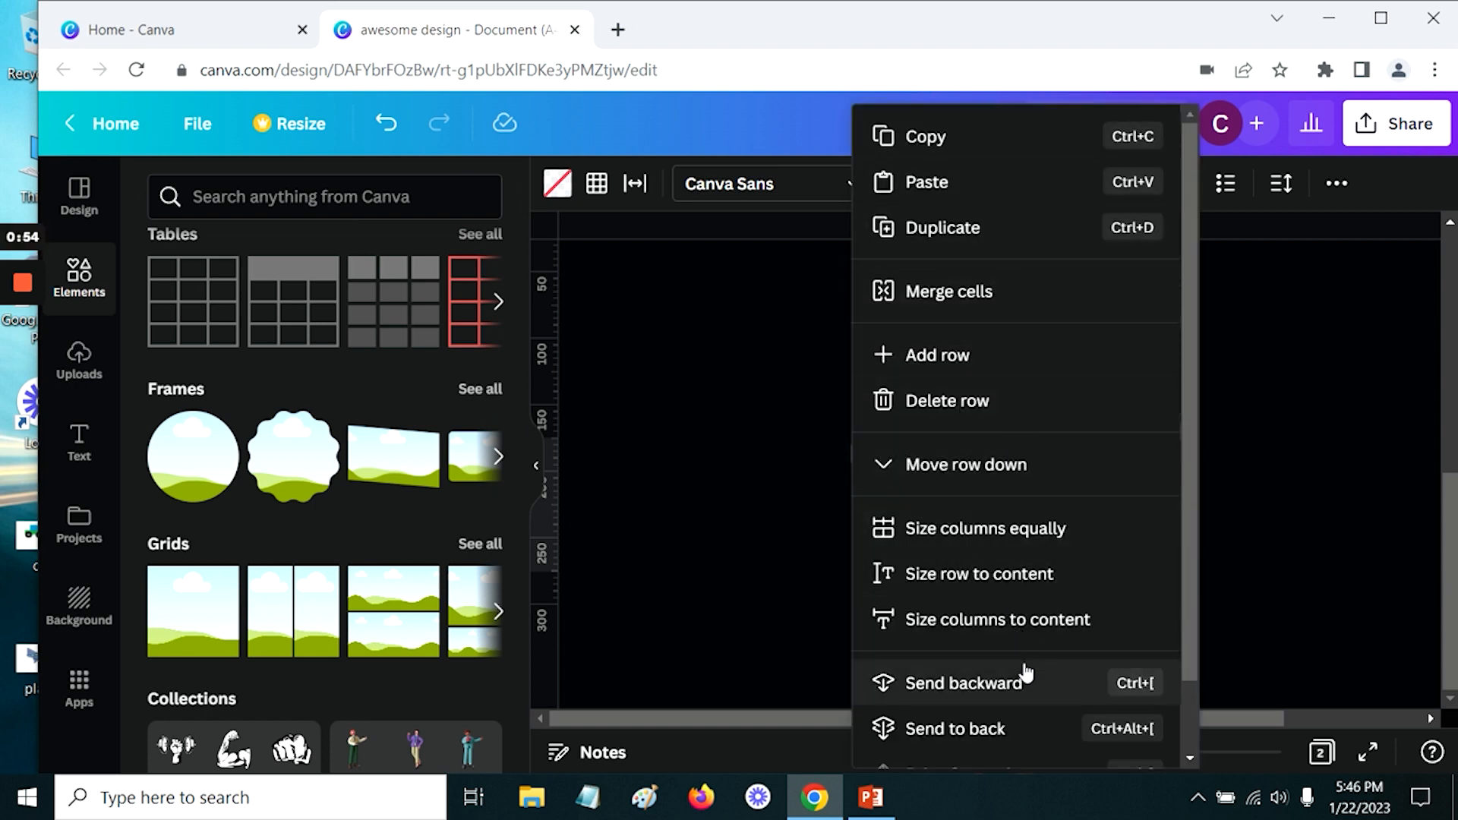
pyautogui.click(755, 435)
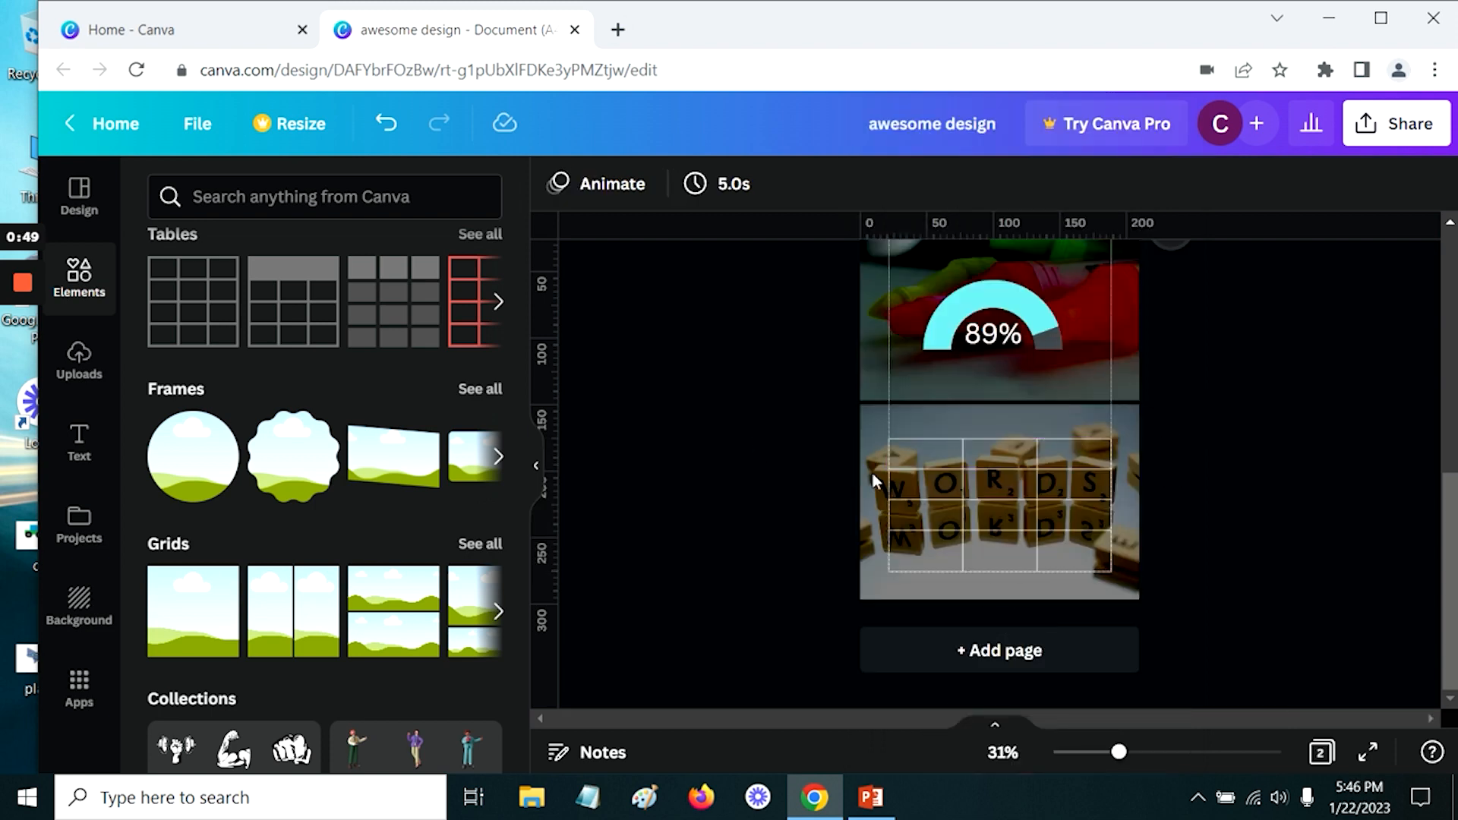
# Step: Enter "hello !" in bold in the first cell of the table
pyautogui.click(922, 458)
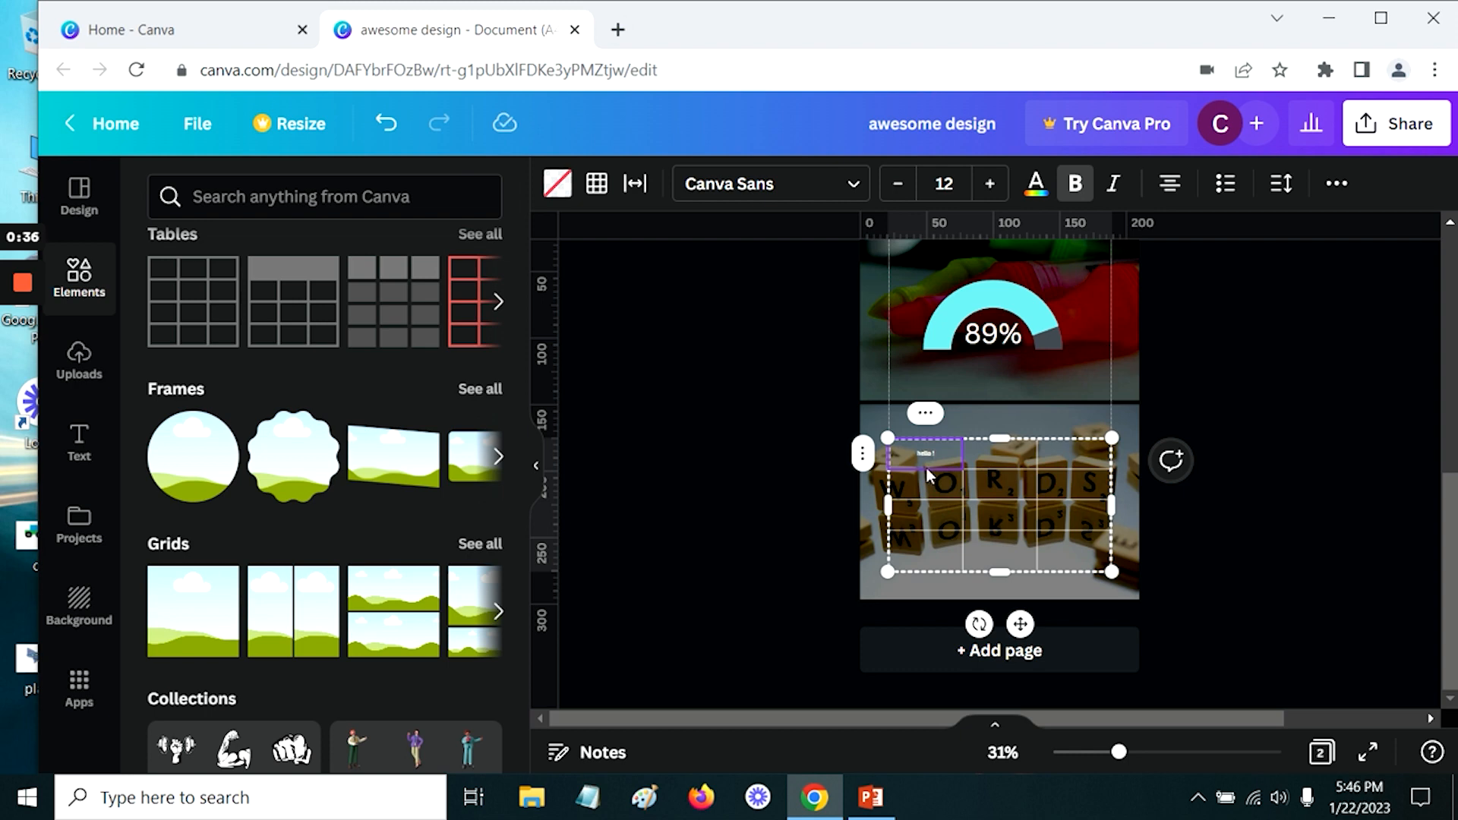
pyautogui.moveTo(1119, 753)
pyautogui.mouseDown()
pyautogui.moveTo(1172, 753)
pyautogui.moveTo(1137, 753)
pyautogui.mouseUp()
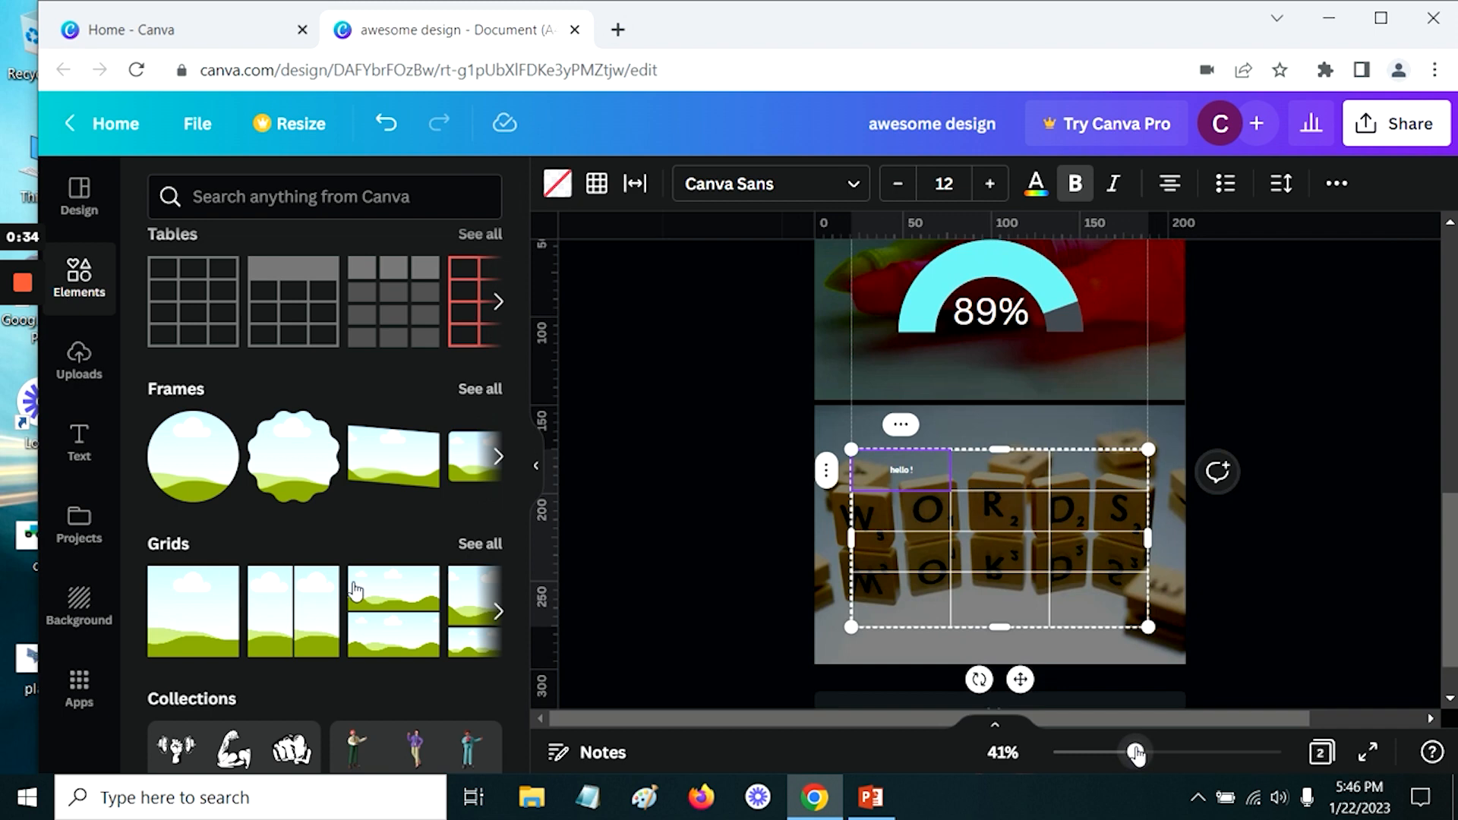
pyautogui.scroll(-10, 355, 591)
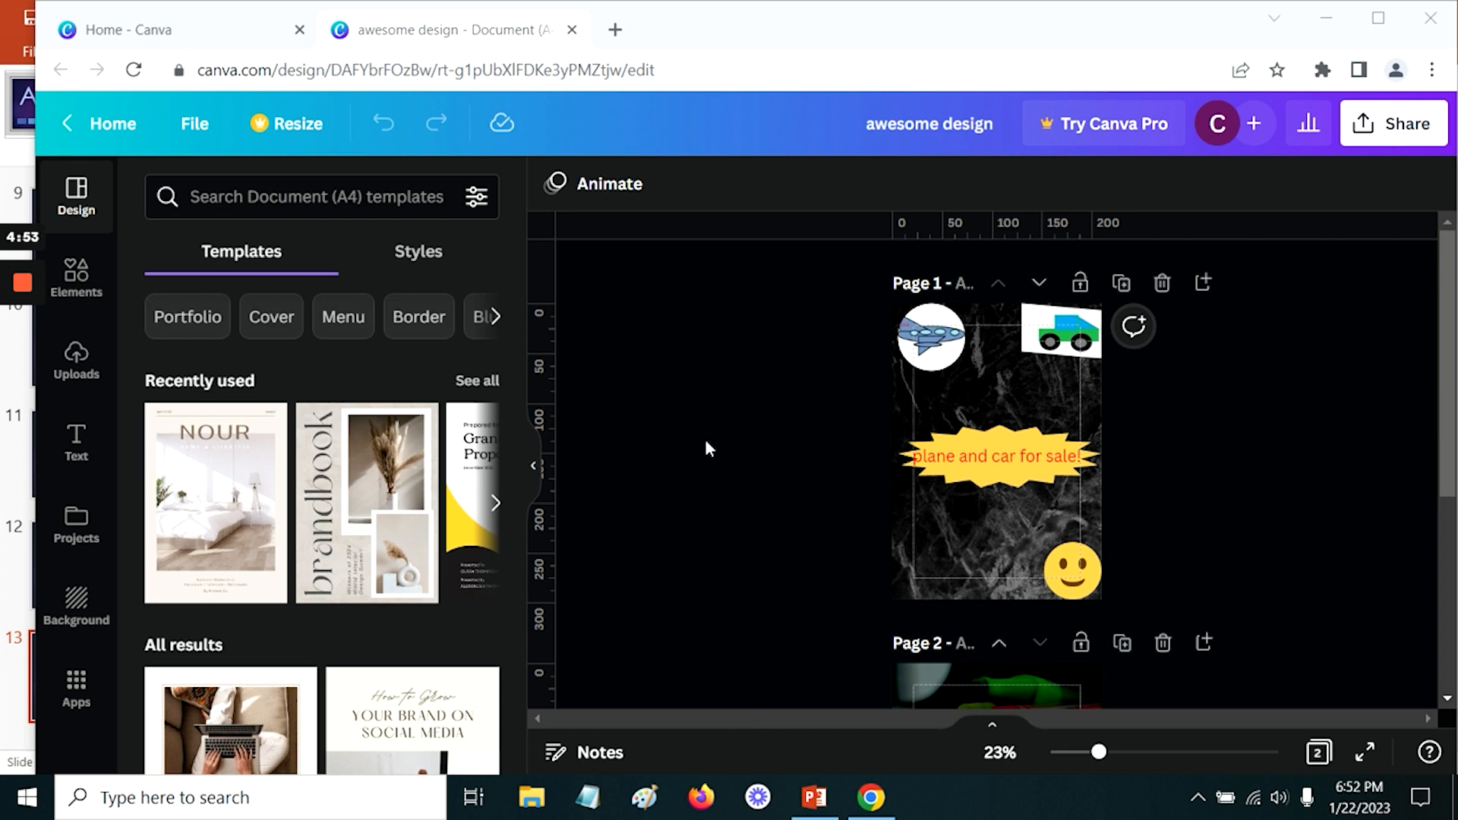
# Step: Download all pages of the design as JPG files
pyautogui.click(194, 125)
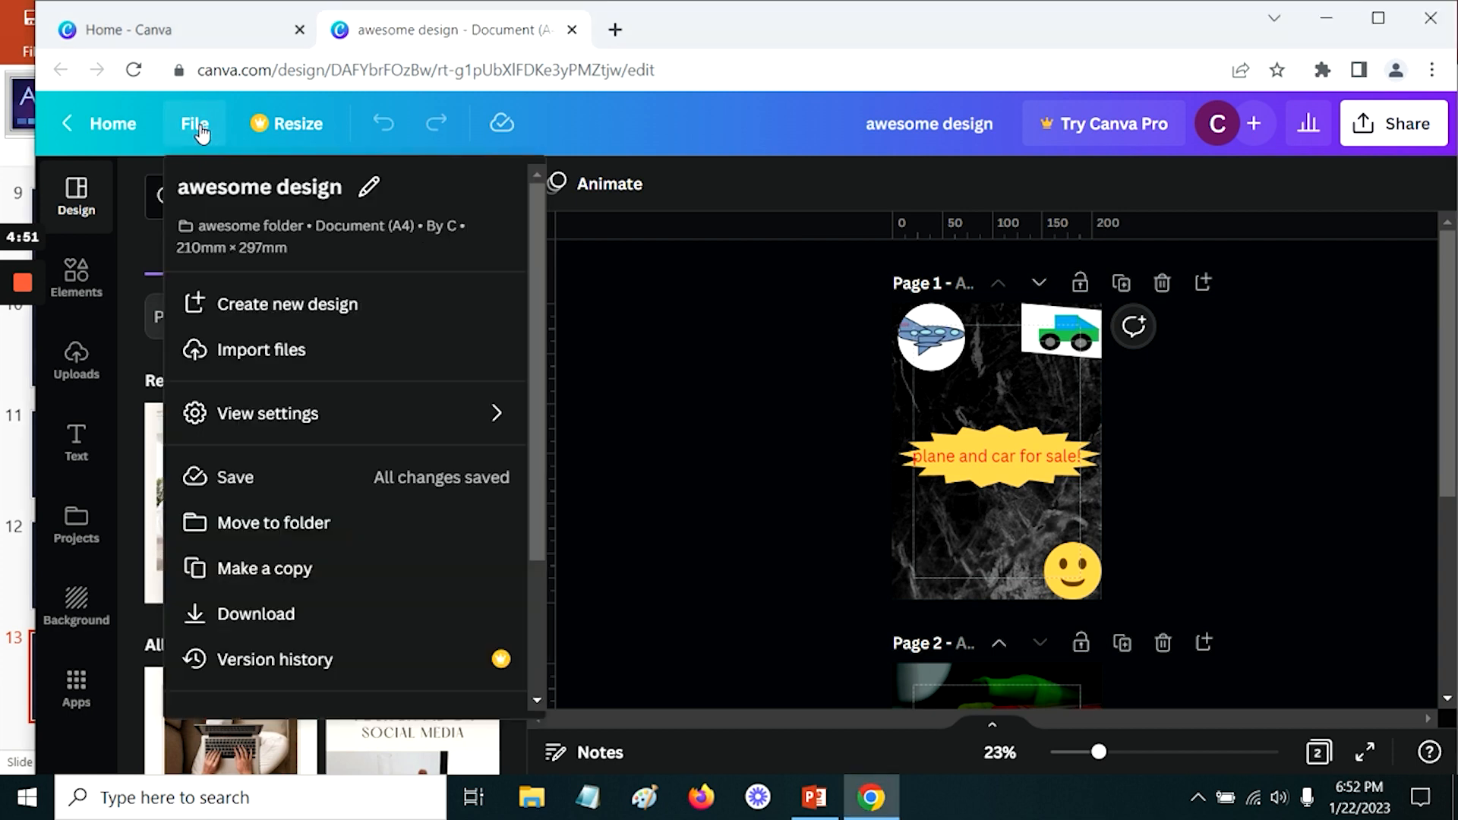
pyautogui.click(271, 615)
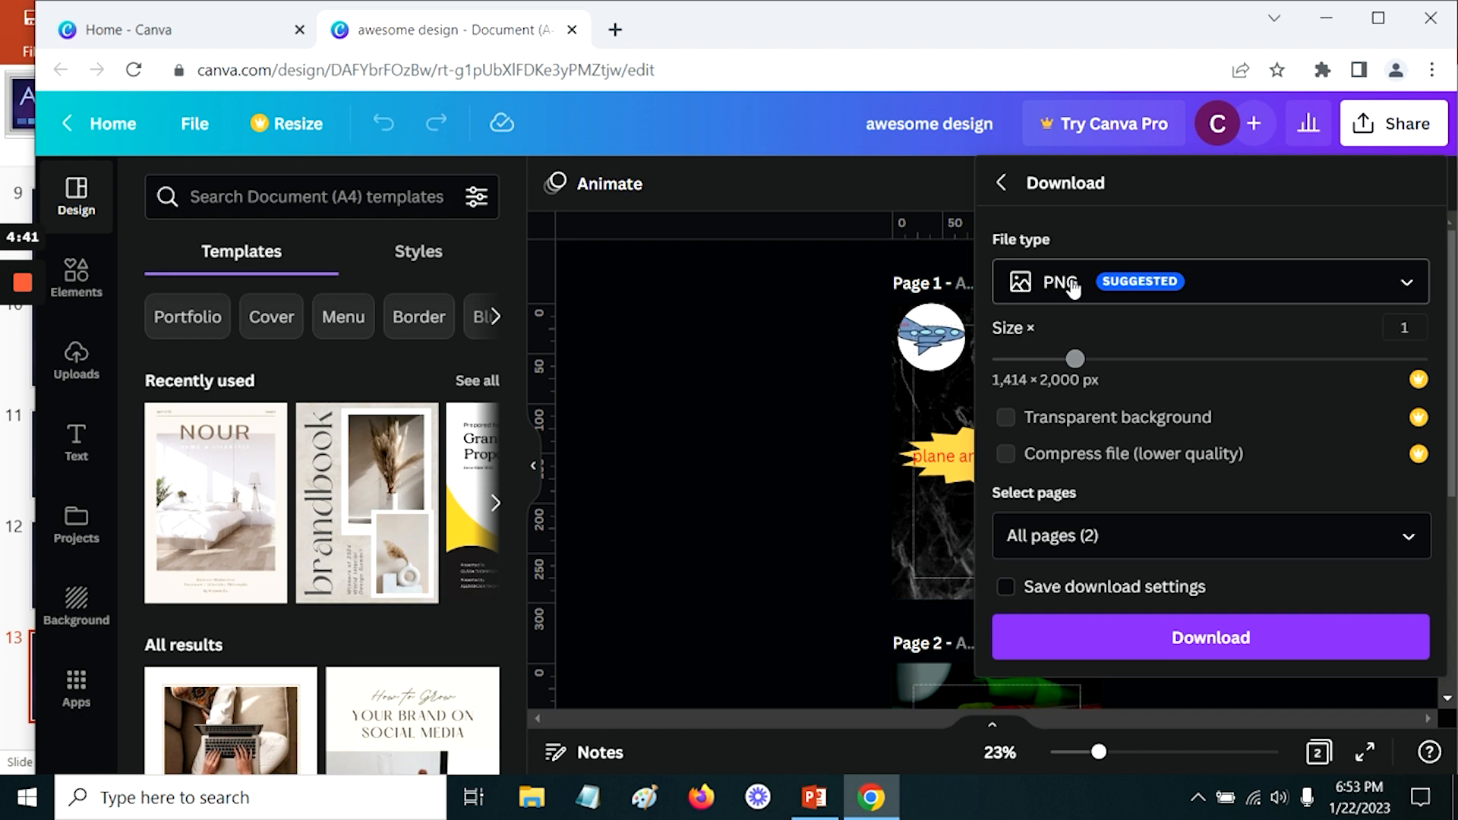
pyautogui.click(1276, 285)
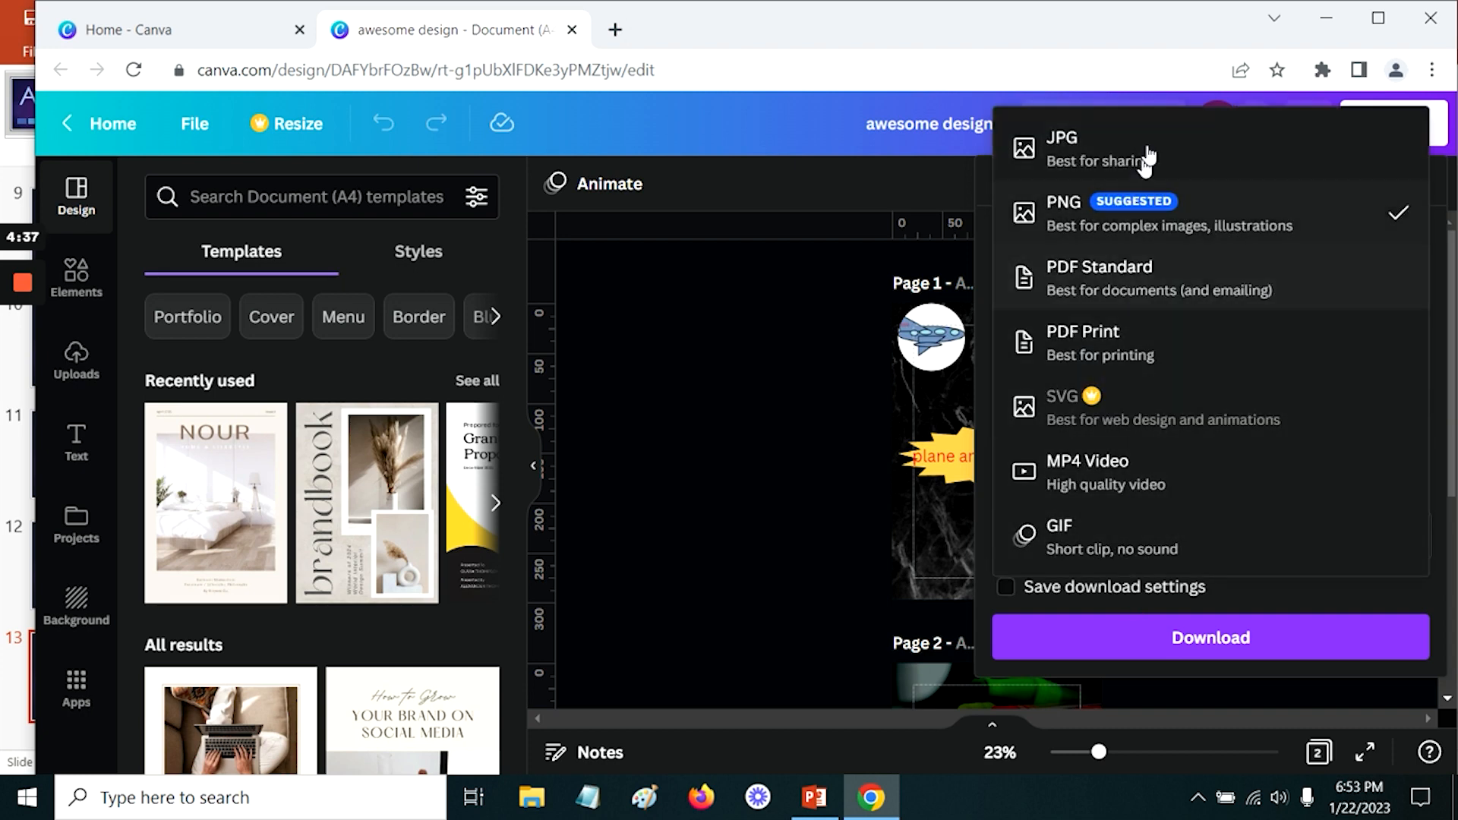
pyautogui.click(1176, 147)
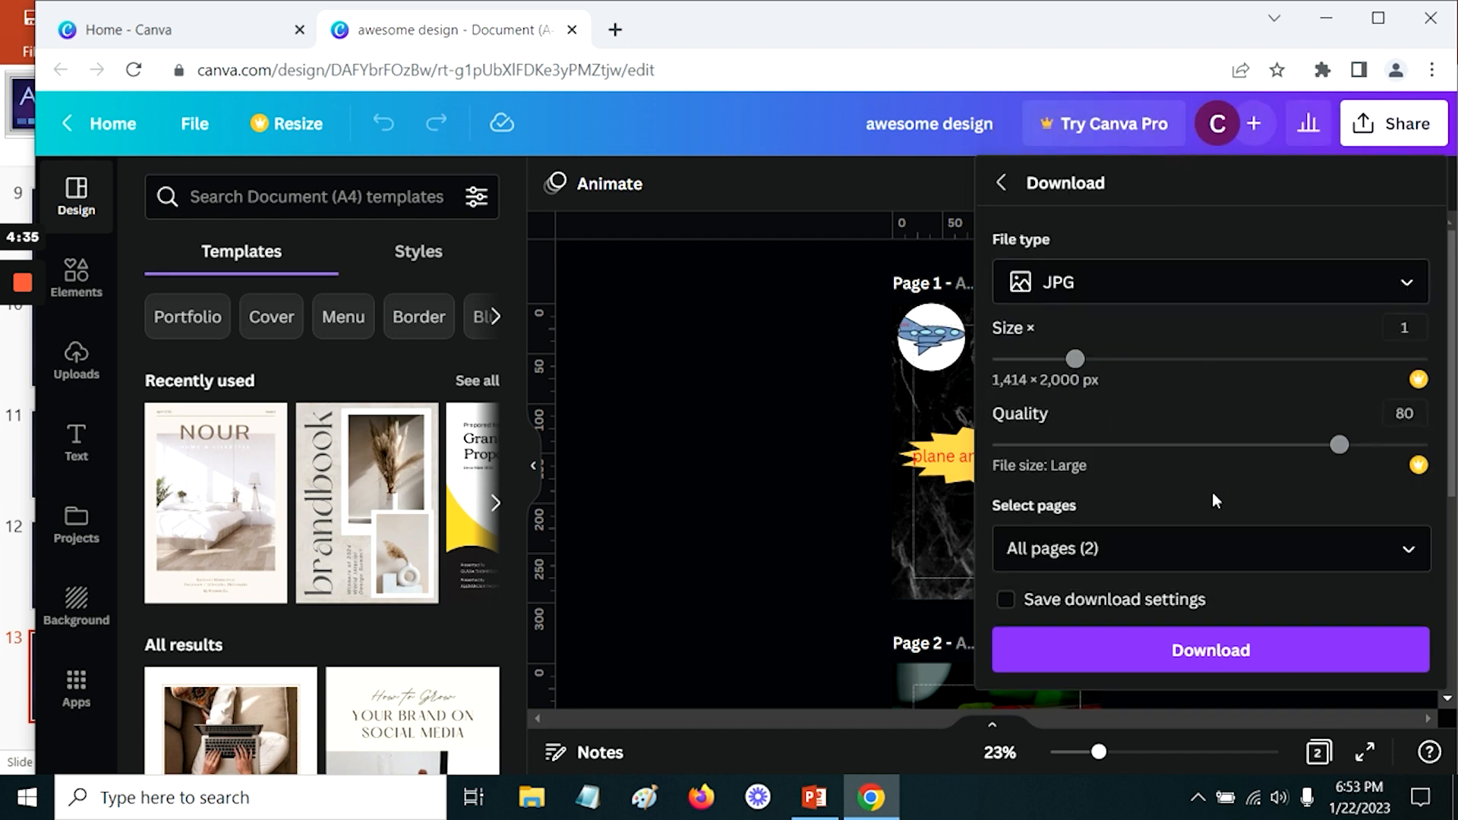
pyautogui.click(1200, 652)
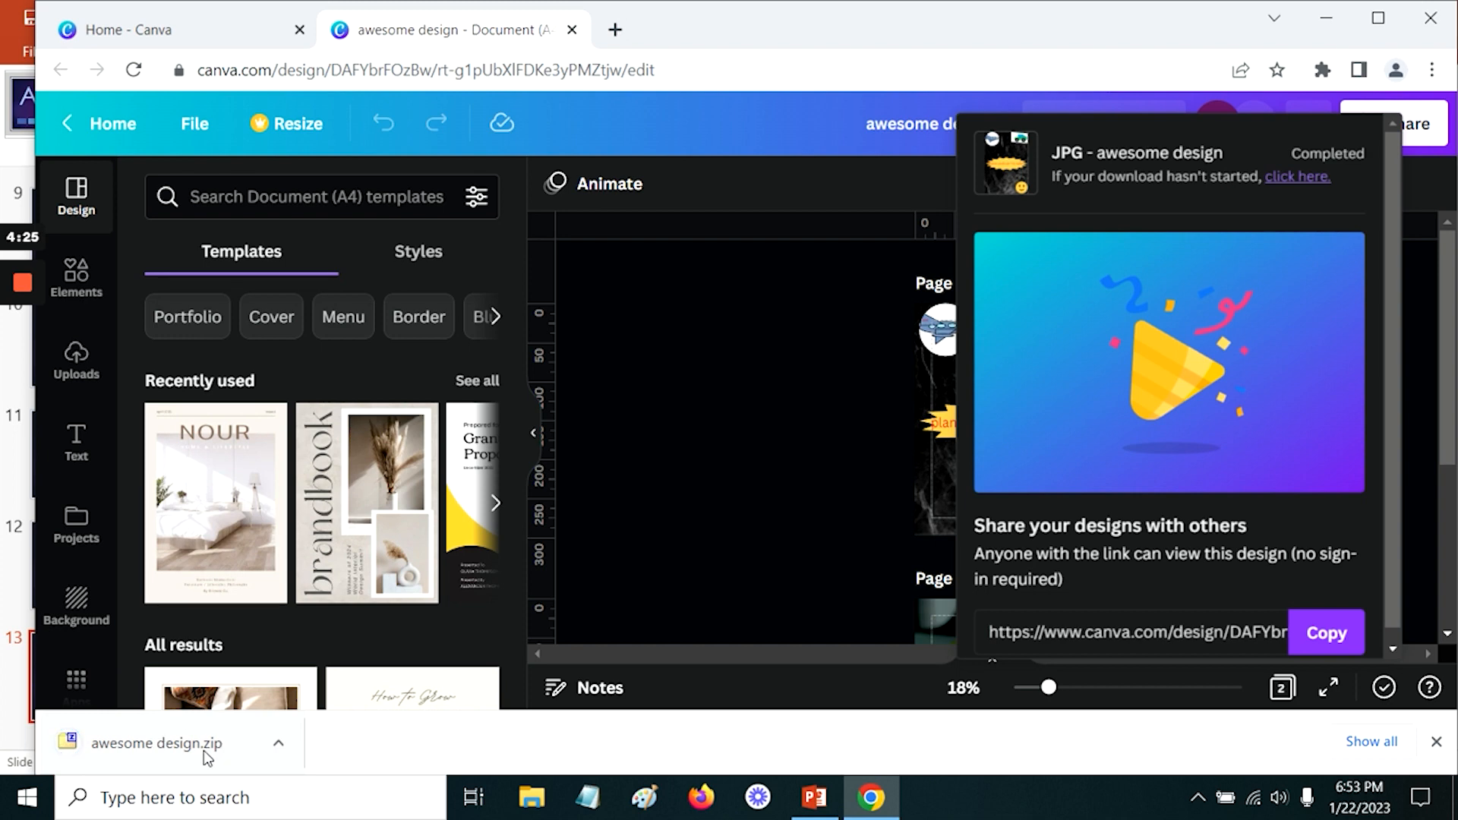
# Step: Open the downloaded awesome design.zip, extract its two JPG images to the Downloads folder, and close the archive
pyautogui.click(177, 743)
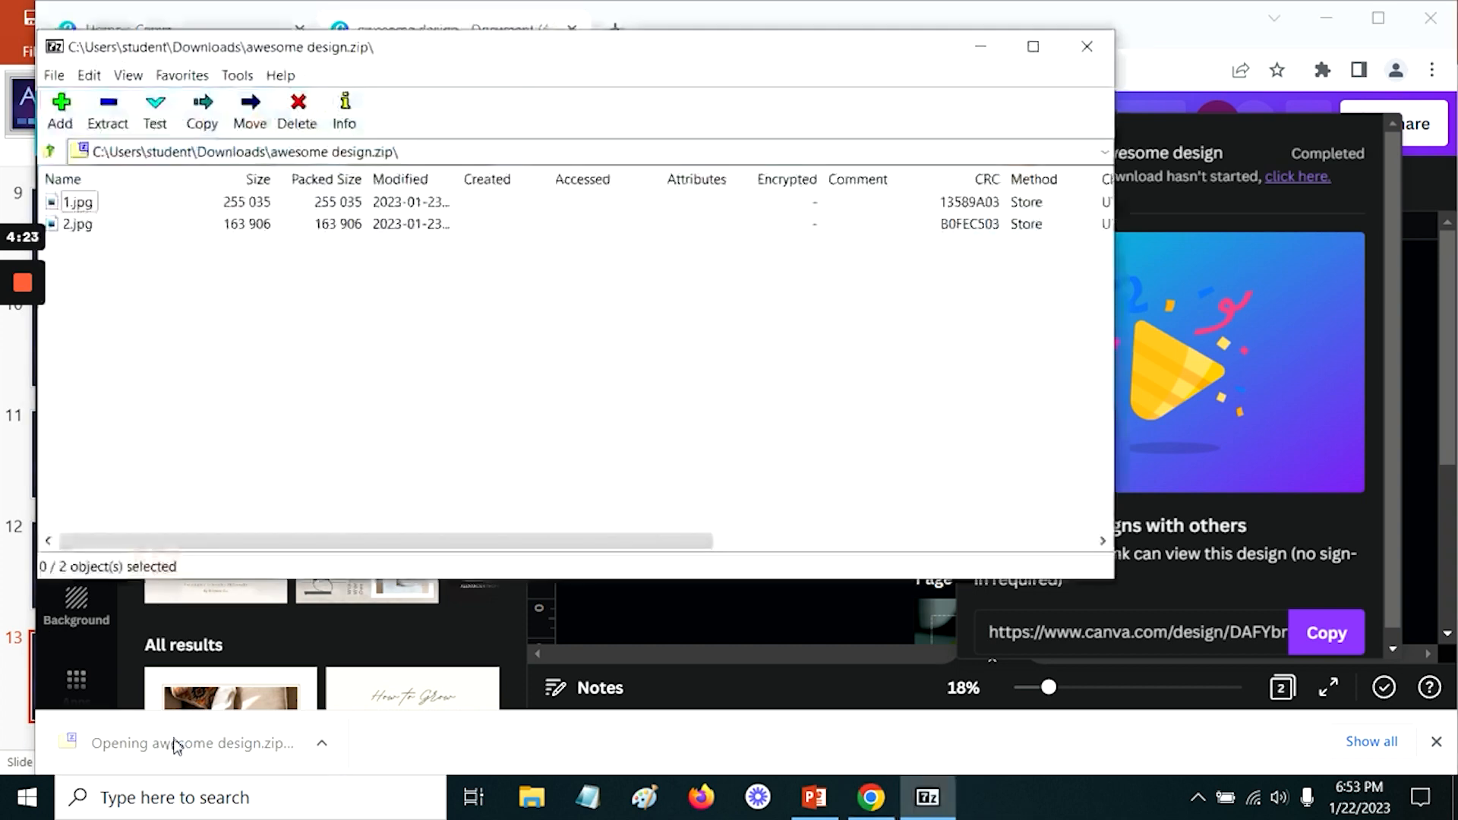
pyautogui.click(120, 118)
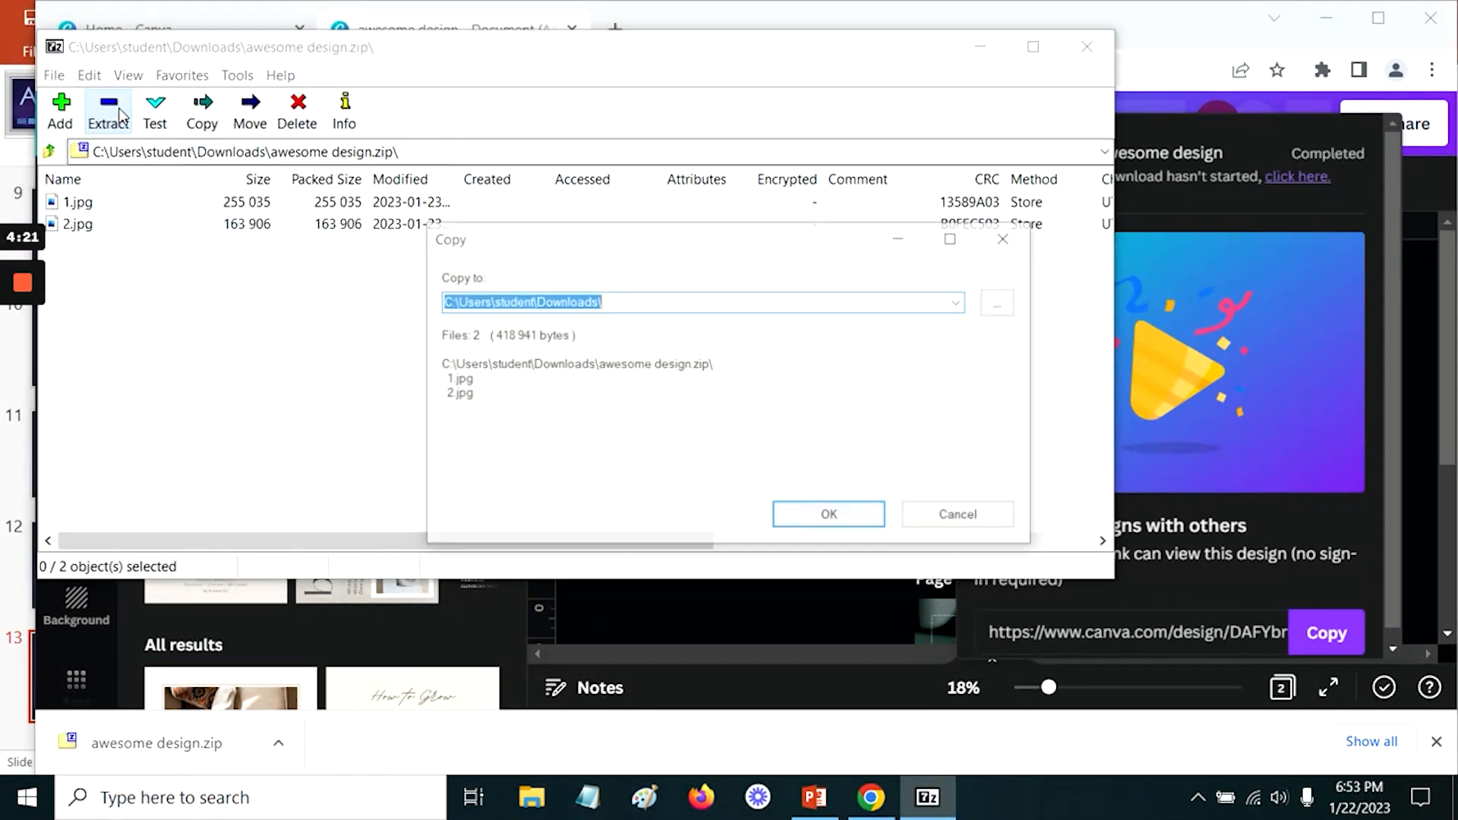
pyautogui.click(836, 516)
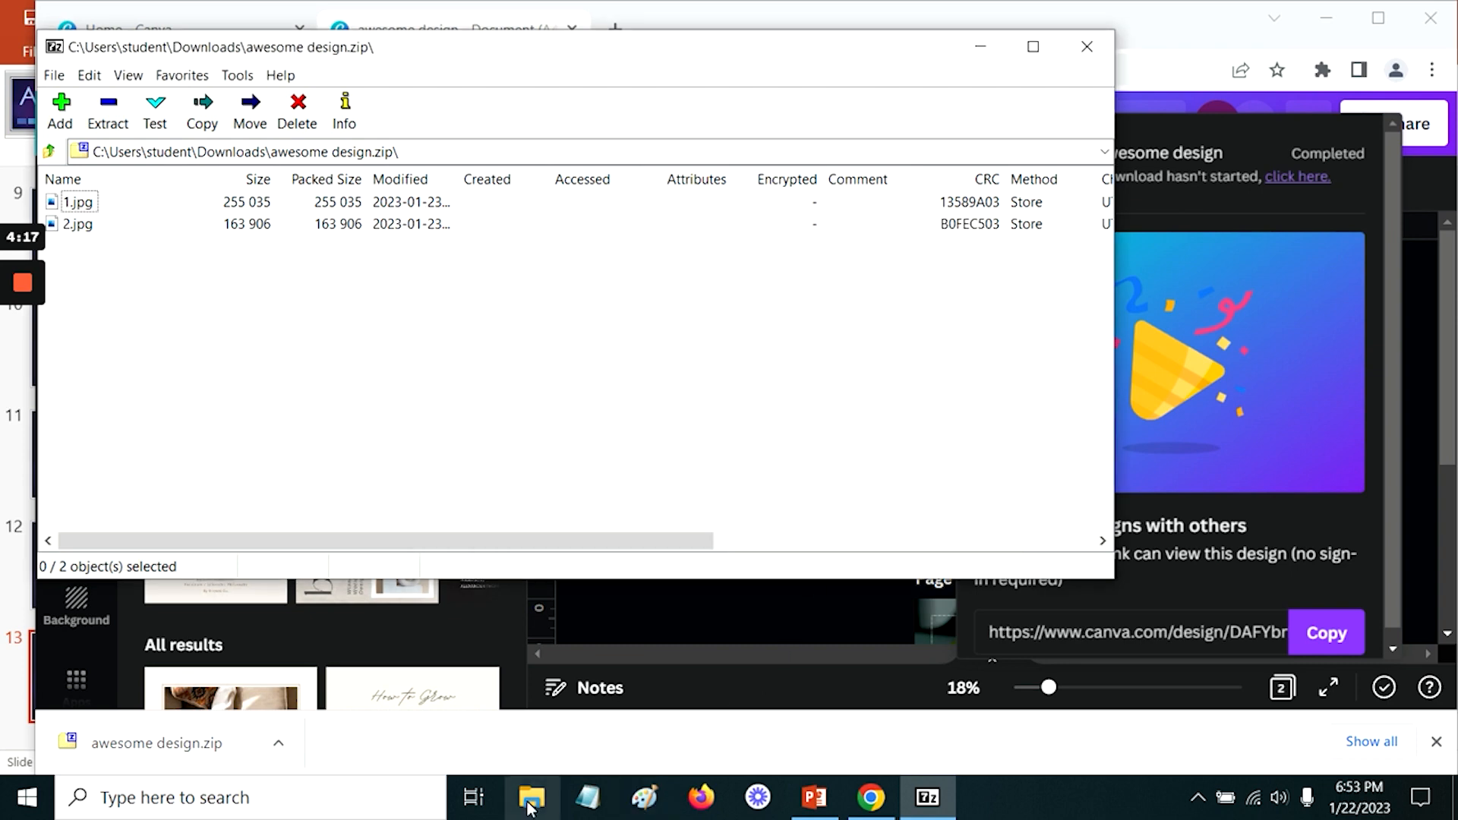
pyautogui.click(1086, 47)
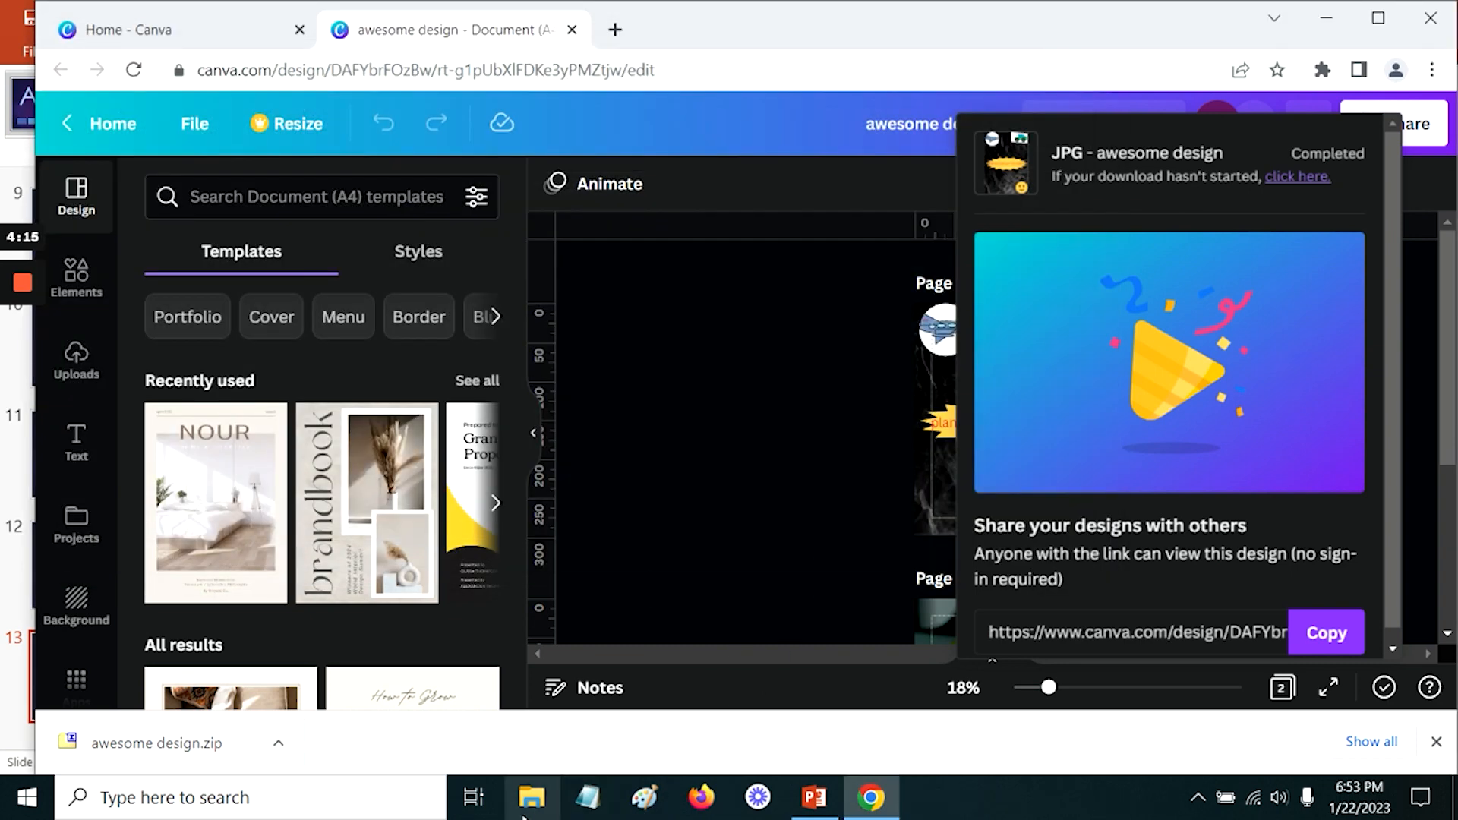
# Step: View the extracted JPG image 1 from the Downloads folder, and close both the image and the folder
pyautogui.click(528, 807)
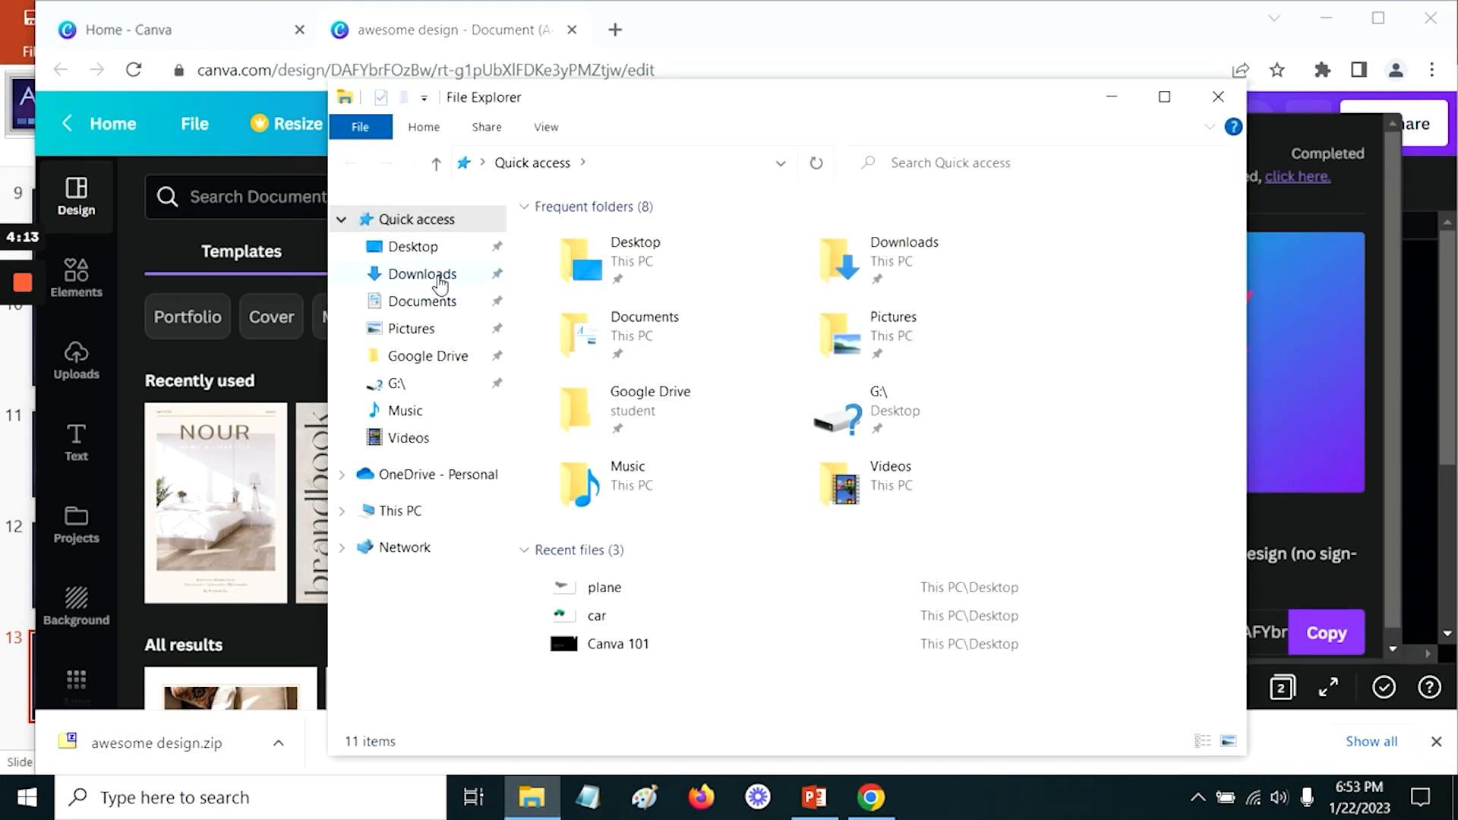
pyautogui.click(422, 275)
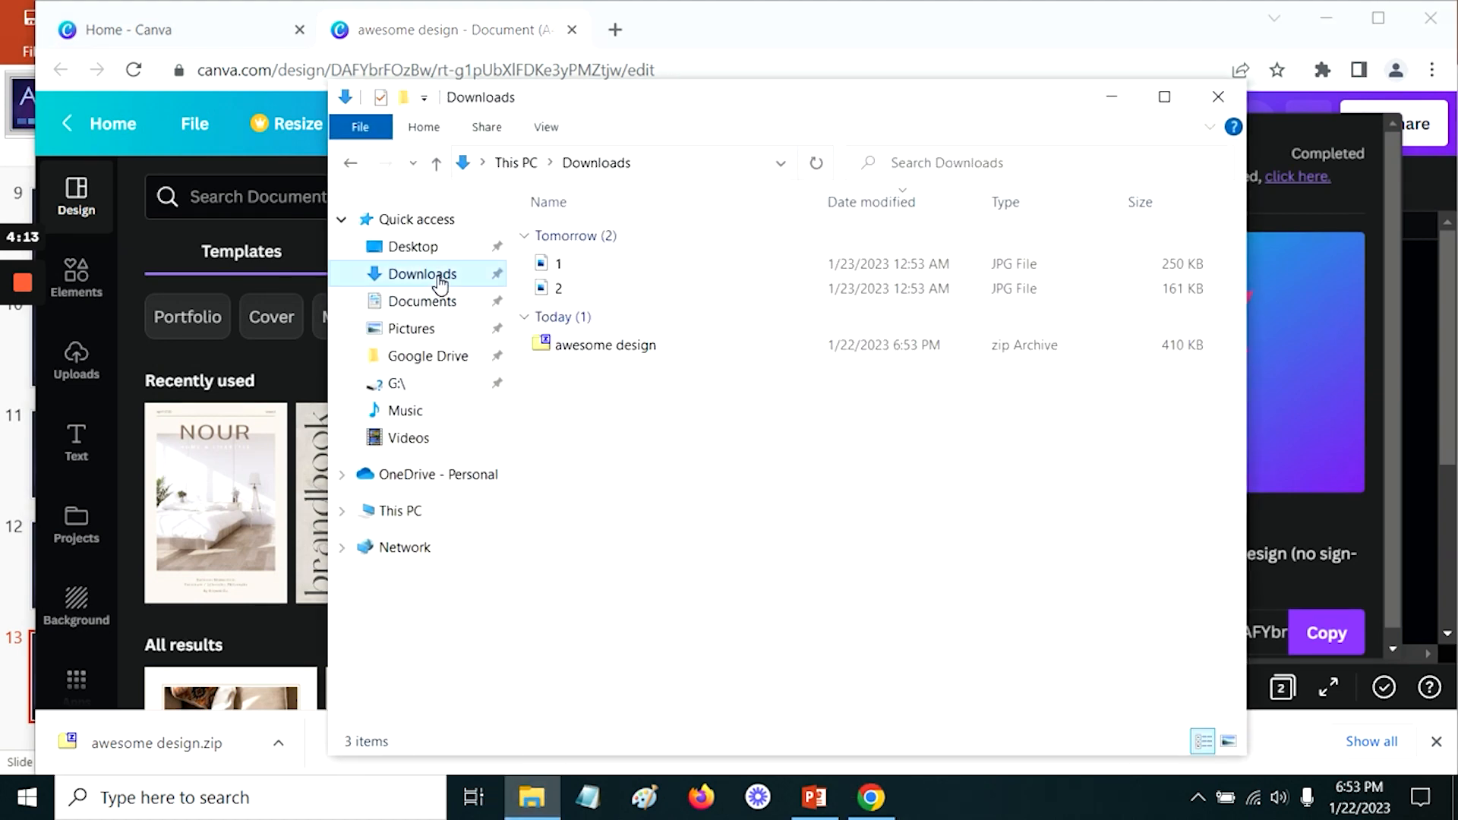
pyautogui.doubleClick(553, 263)
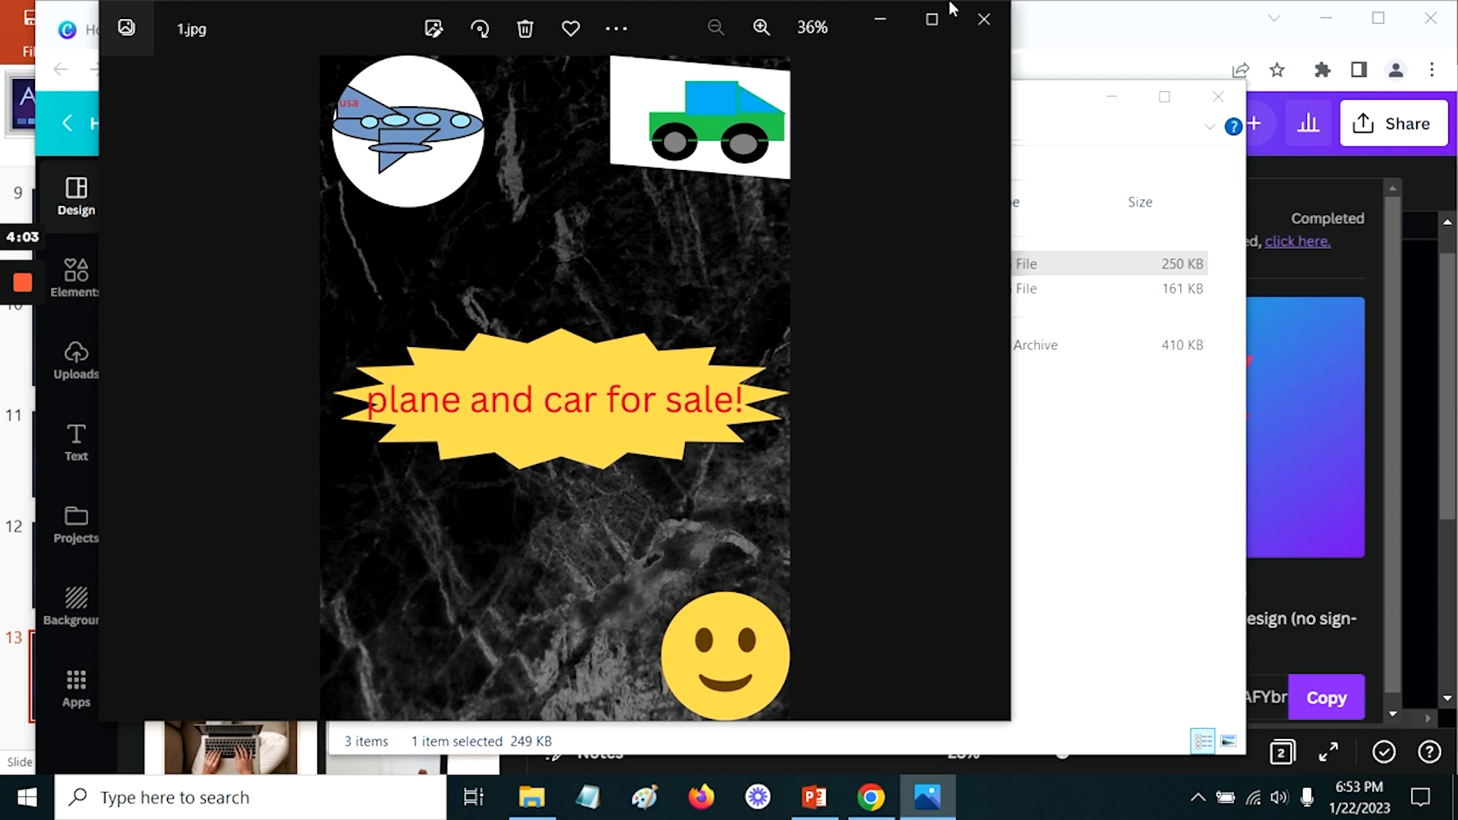
pyautogui.click(984, 19)
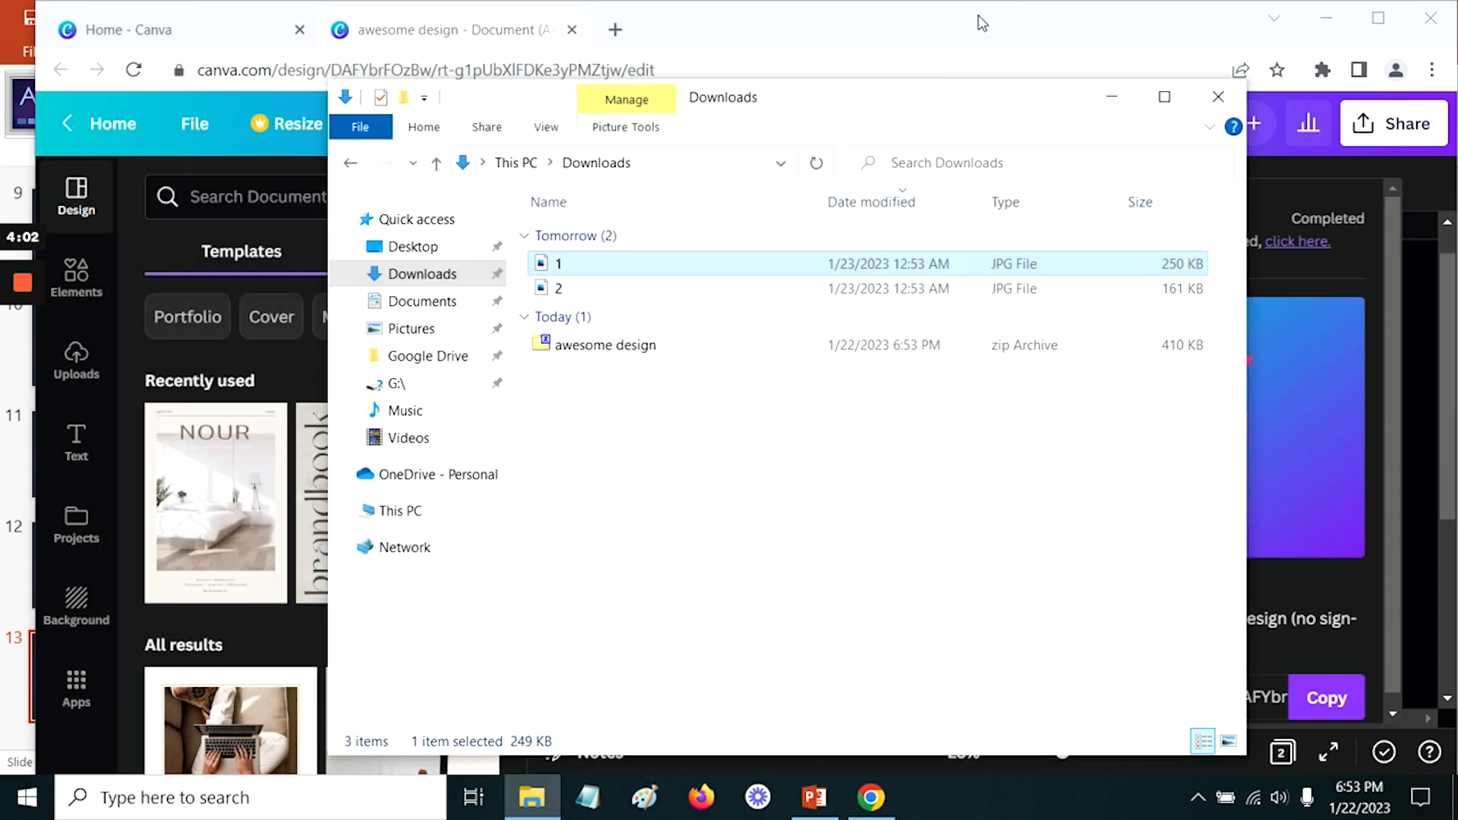
pyautogui.click(1215, 93)
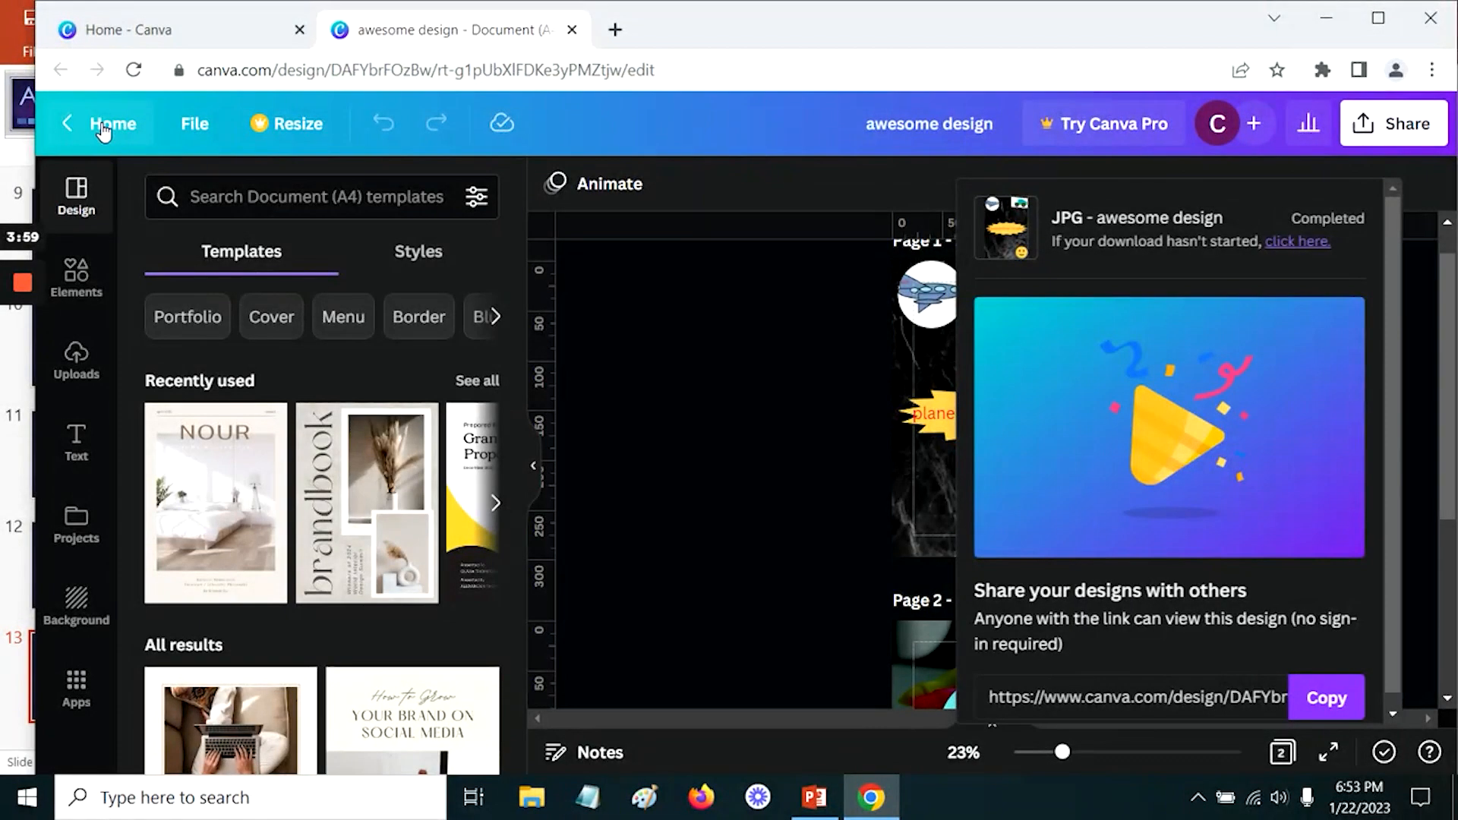
# Step: From the Canva home page, open the Flyers product page and look through its sizes and orientations
pyautogui.click(159, 34)
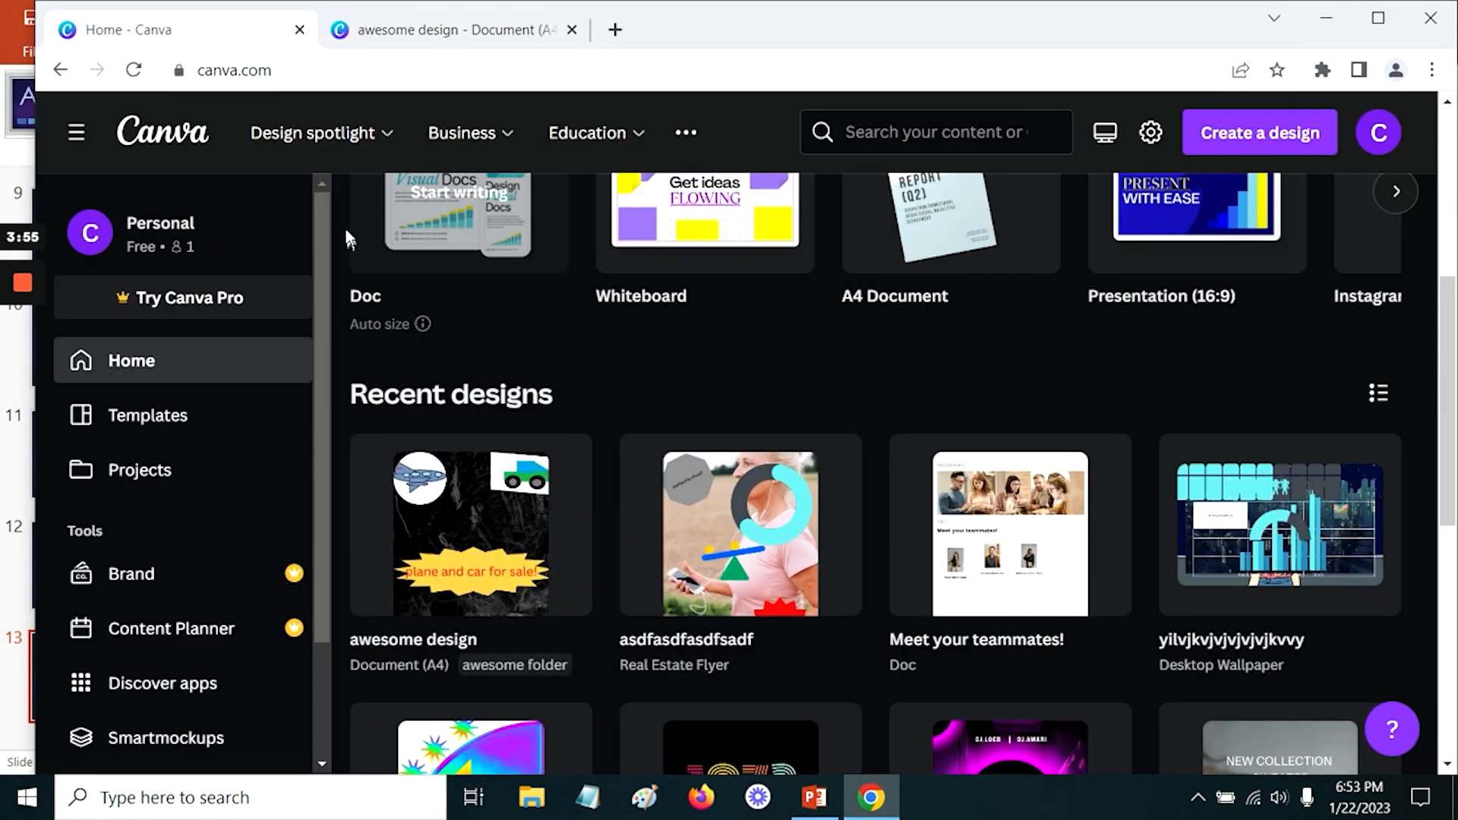
pyautogui.moveTo(332, 139)
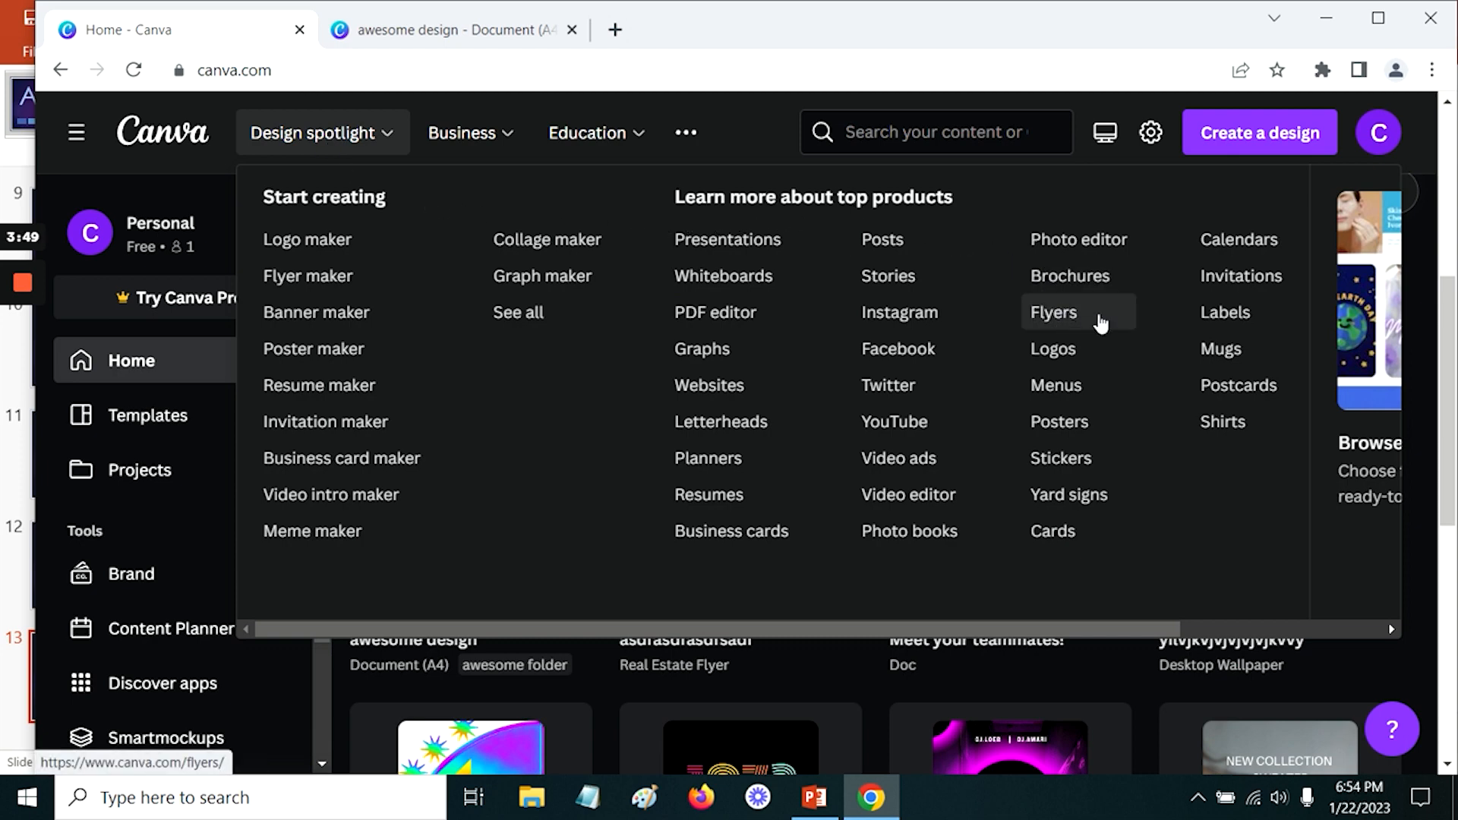
pyautogui.click(1069, 320)
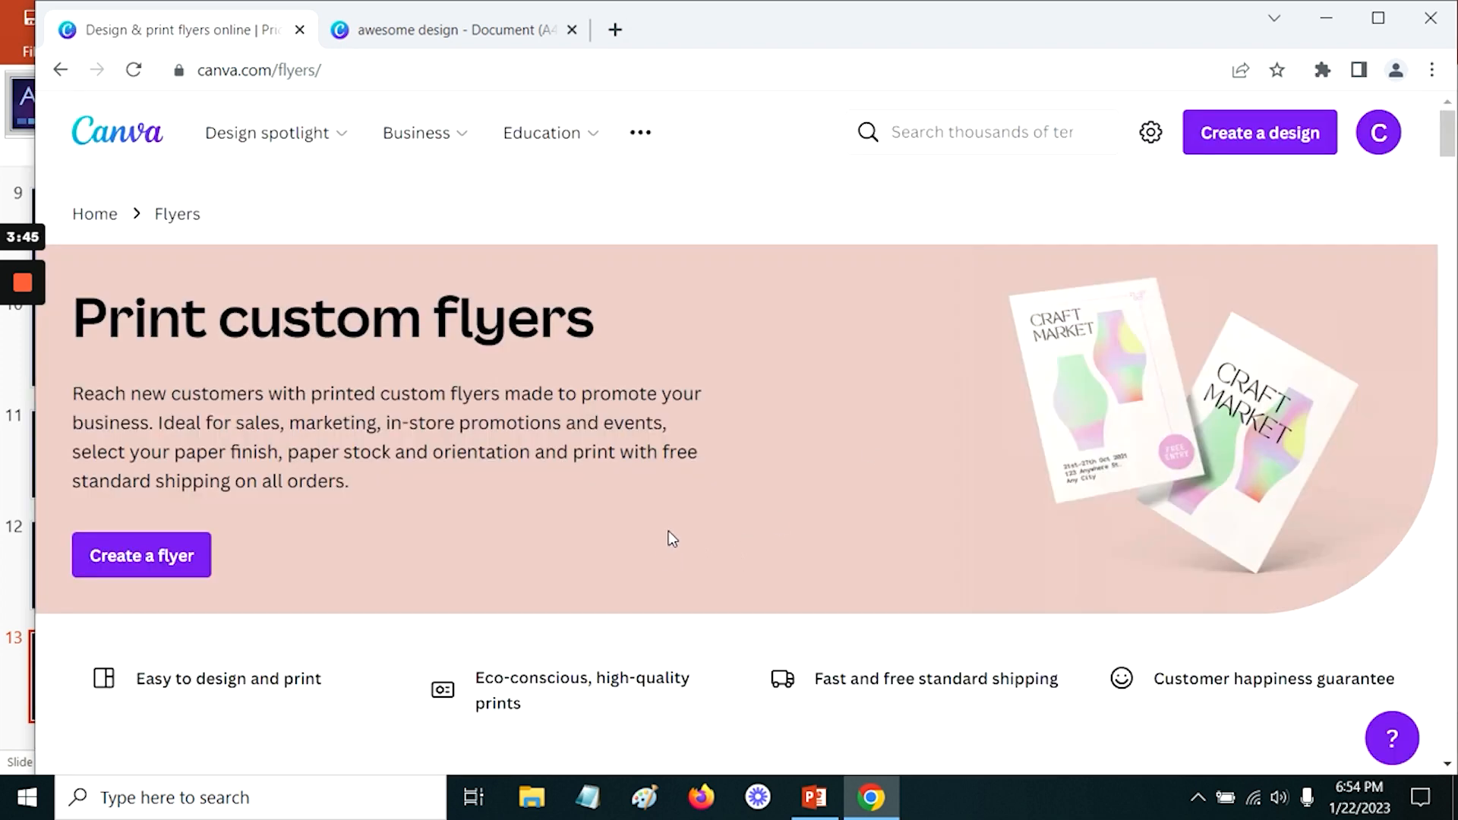
pyautogui.scroll(-9, 667, 532)
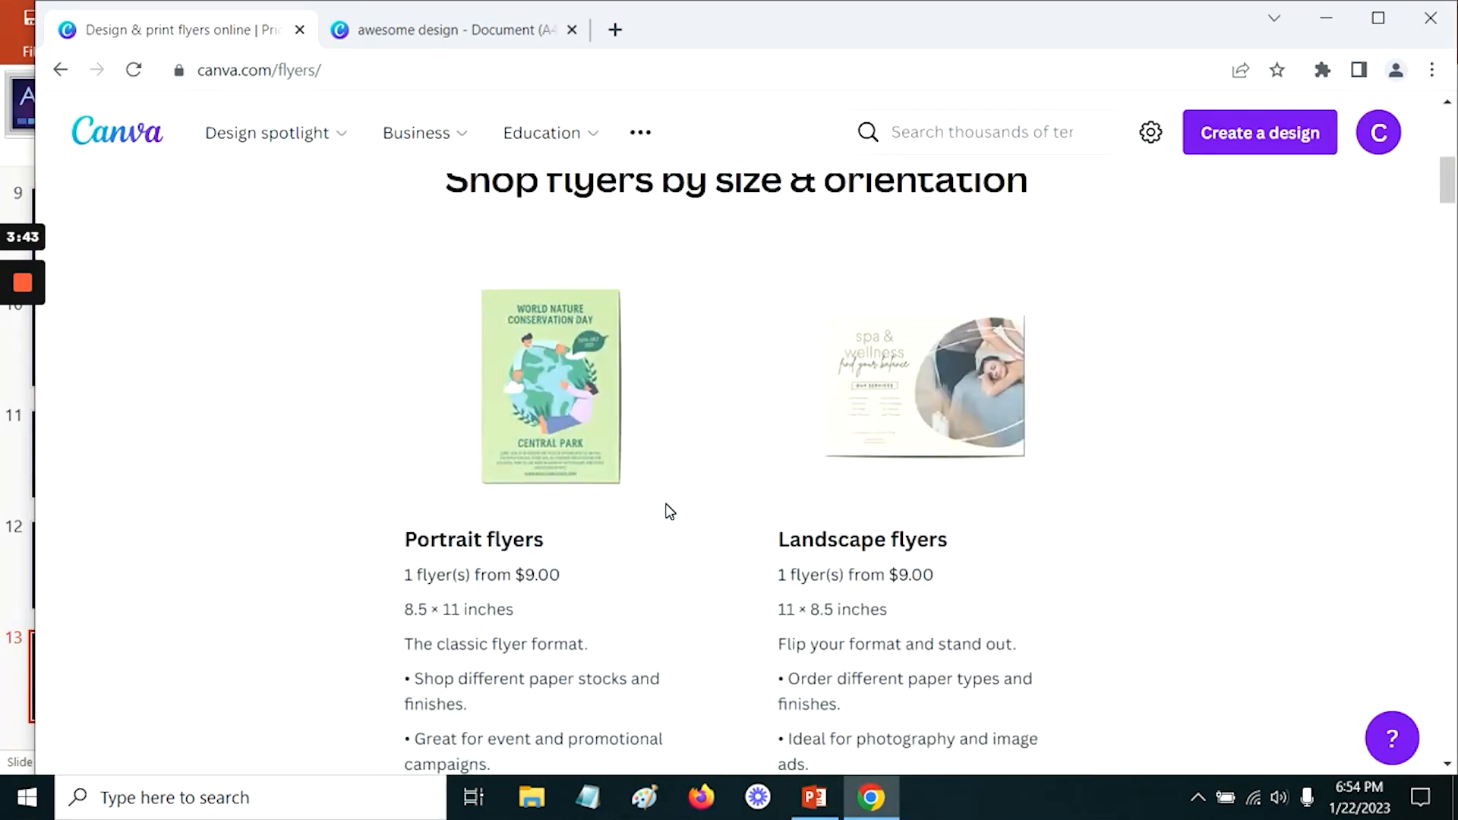
pyautogui.scroll(-15, 667, 509)
pyautogui.scroll(16, 456, 536)
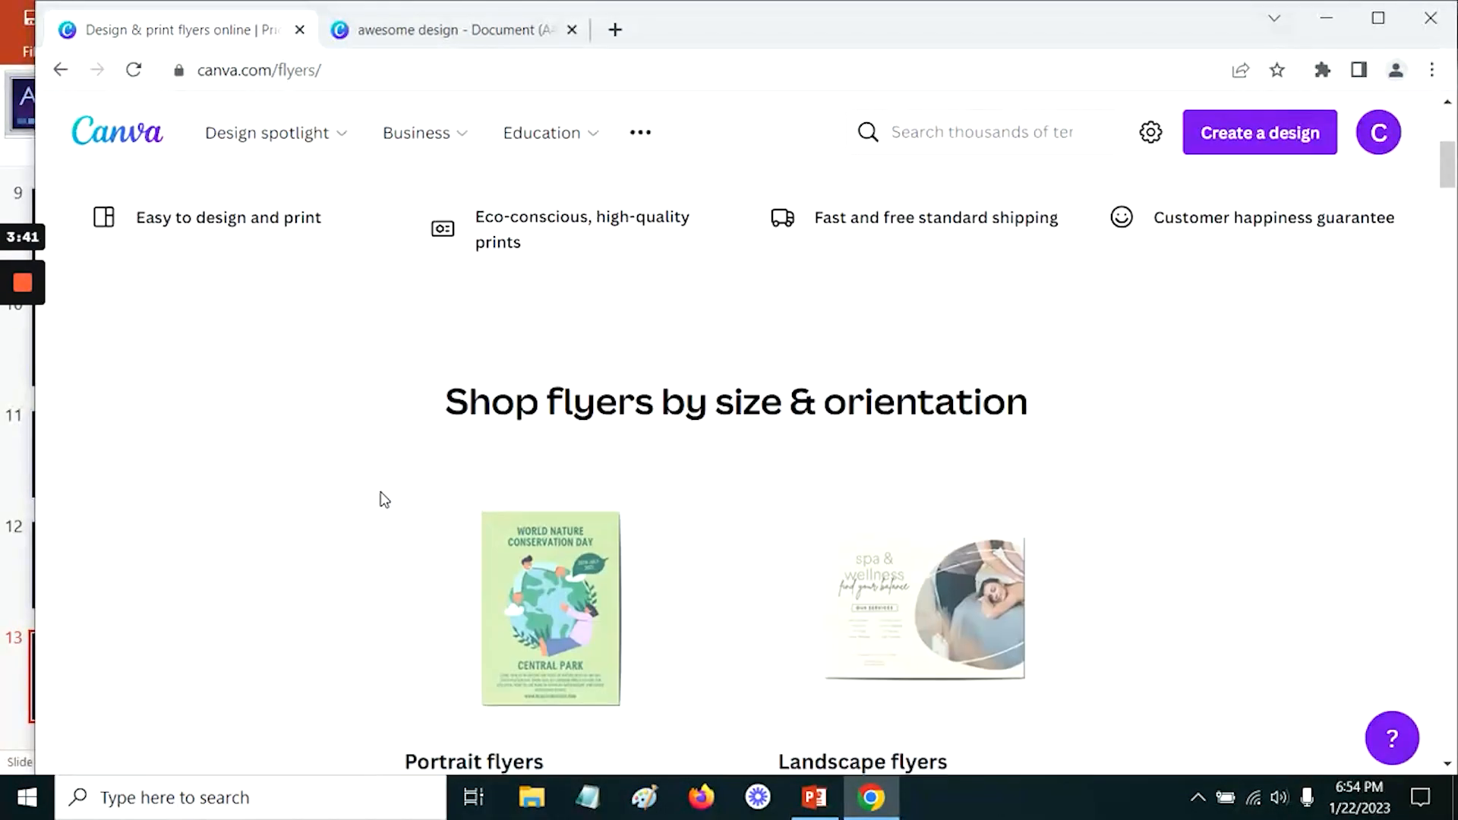
pyautogui.scroll(9, 372, 499)
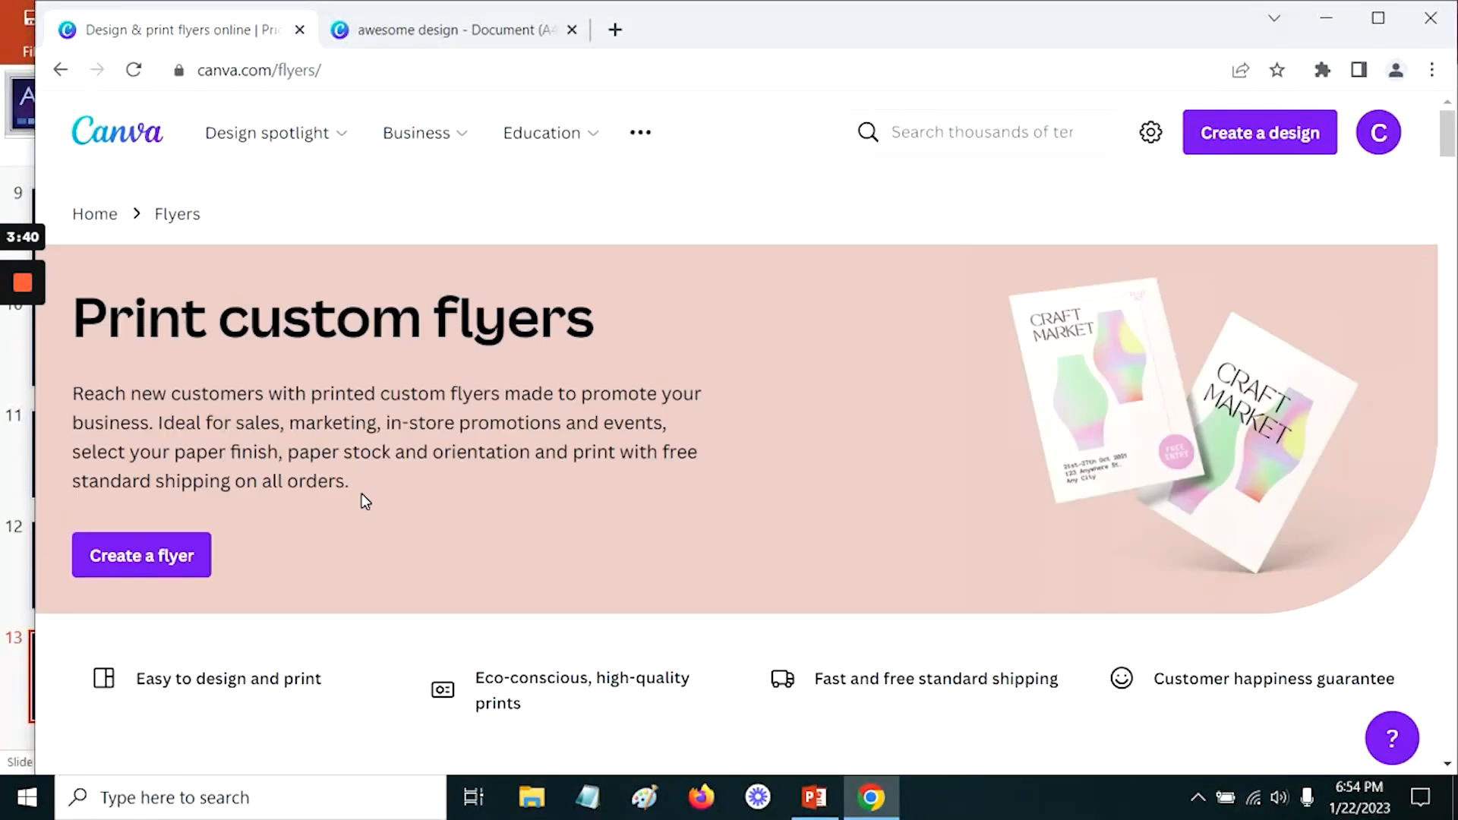
# Step: Start a blank flyer and review its print ordering options for pages, paper type, finish and quantity before closing the design
pyautogui.click(131, 560)
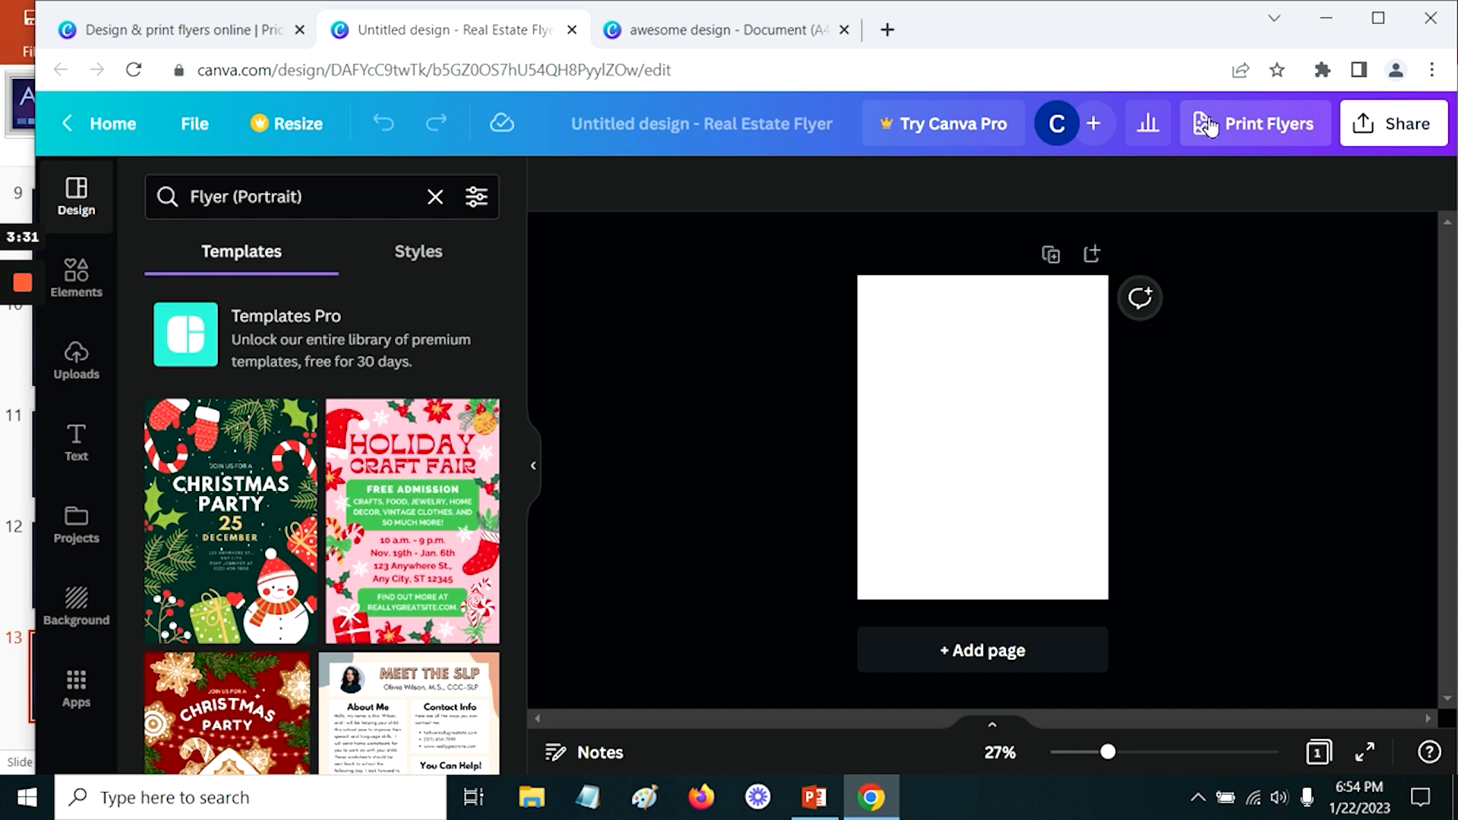
pyautogui.click(1262, 119)
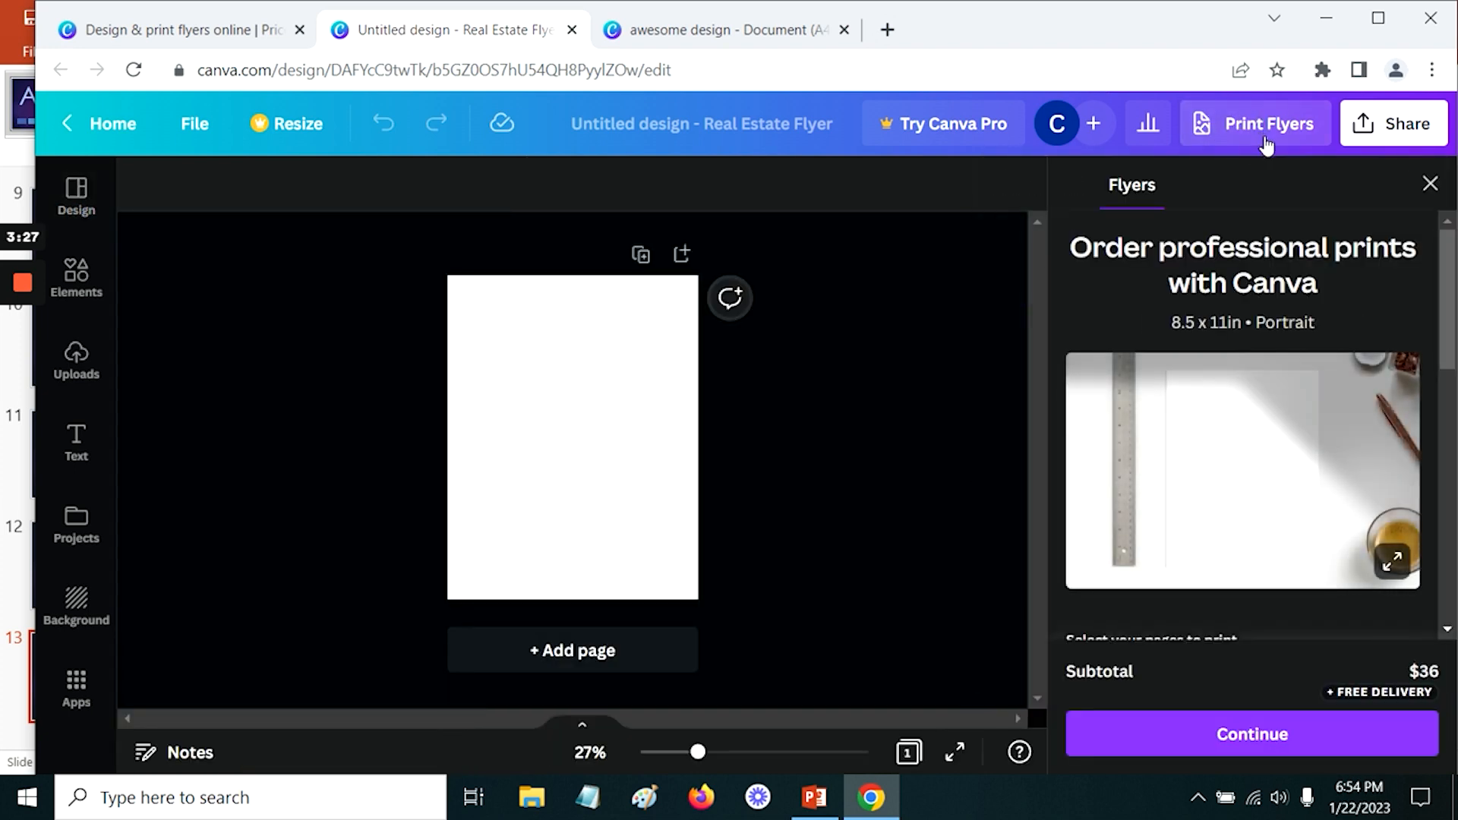
pyautogui.scroll(-7, 1250, 475)
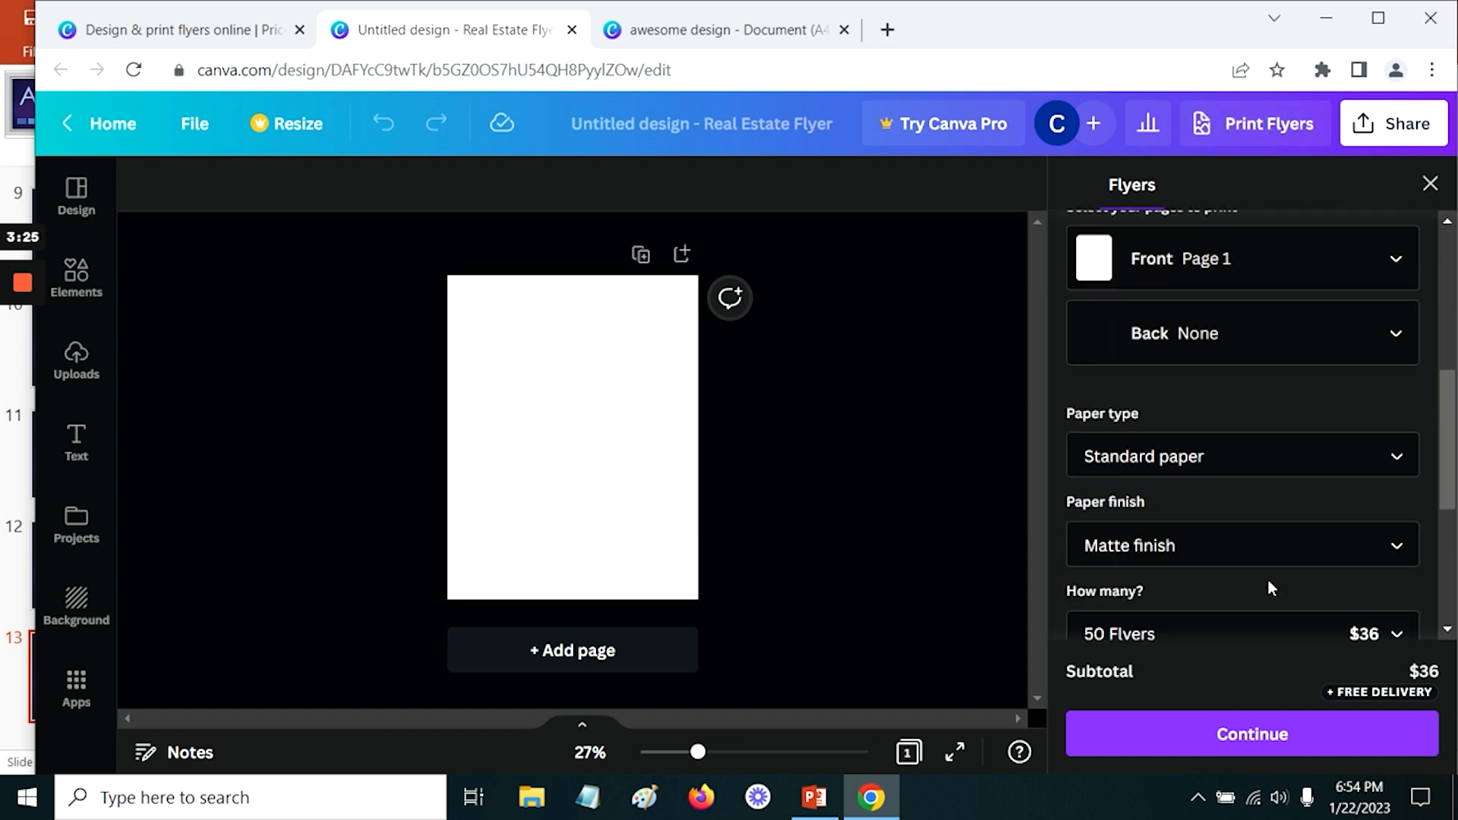
pyautogui.click(572, 29)
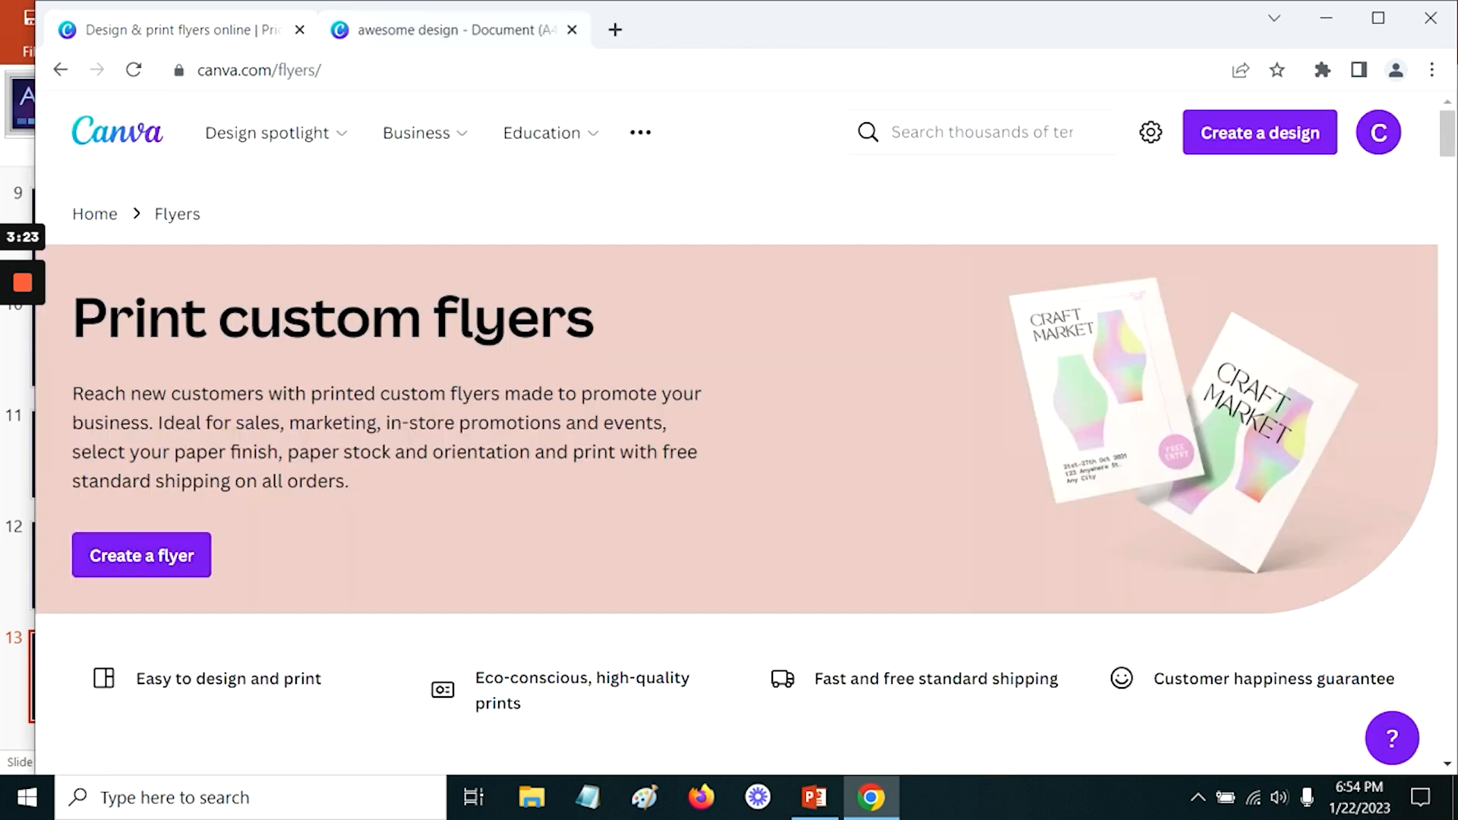
# Step: Switch to the Canva 101 presentation in PowerPoint and present the "Should you use Canva?" slide full screen
pyautogui.click(1337, 12)
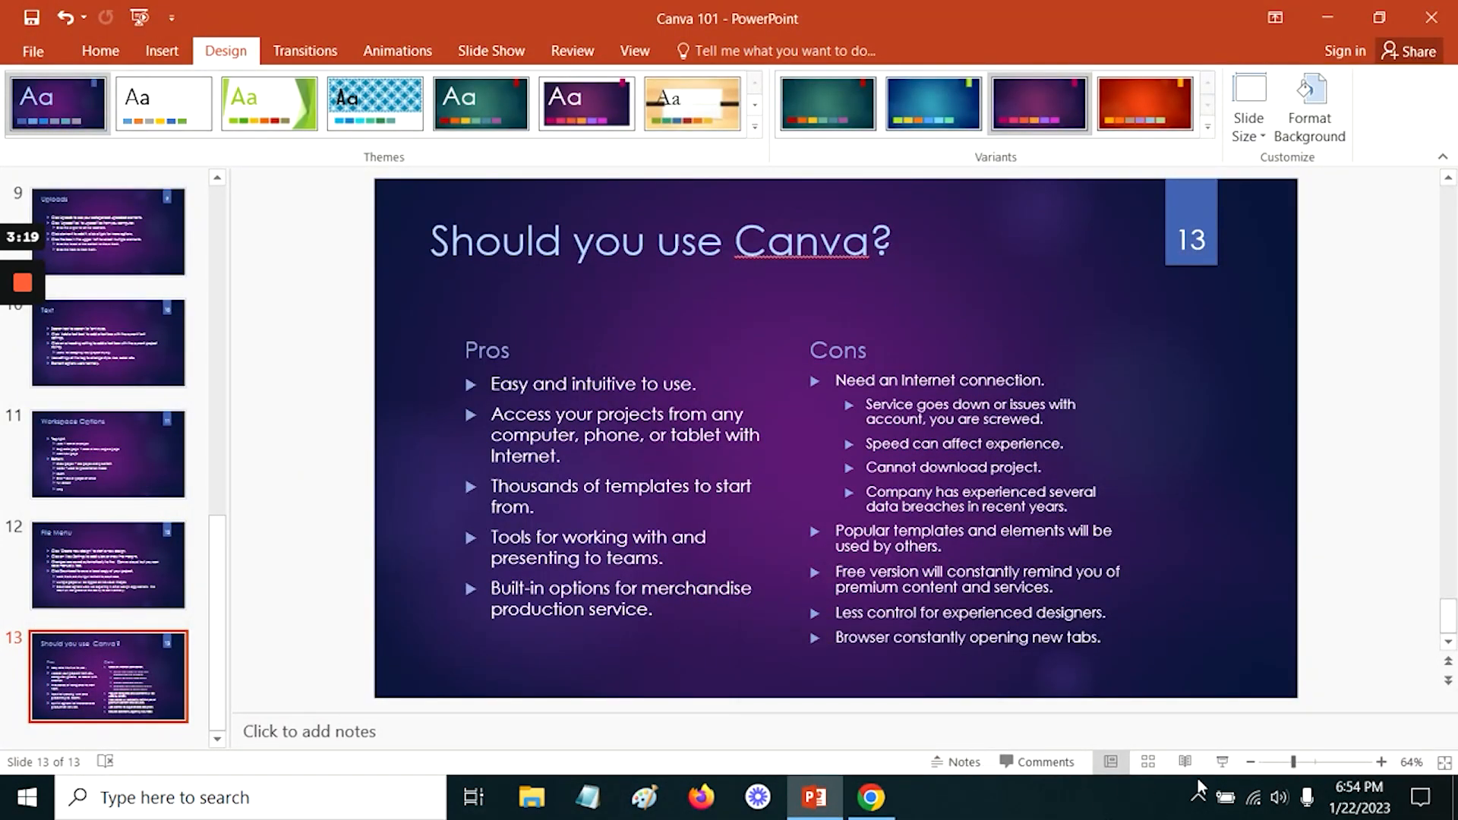
pyautogui.click(1223, 762)
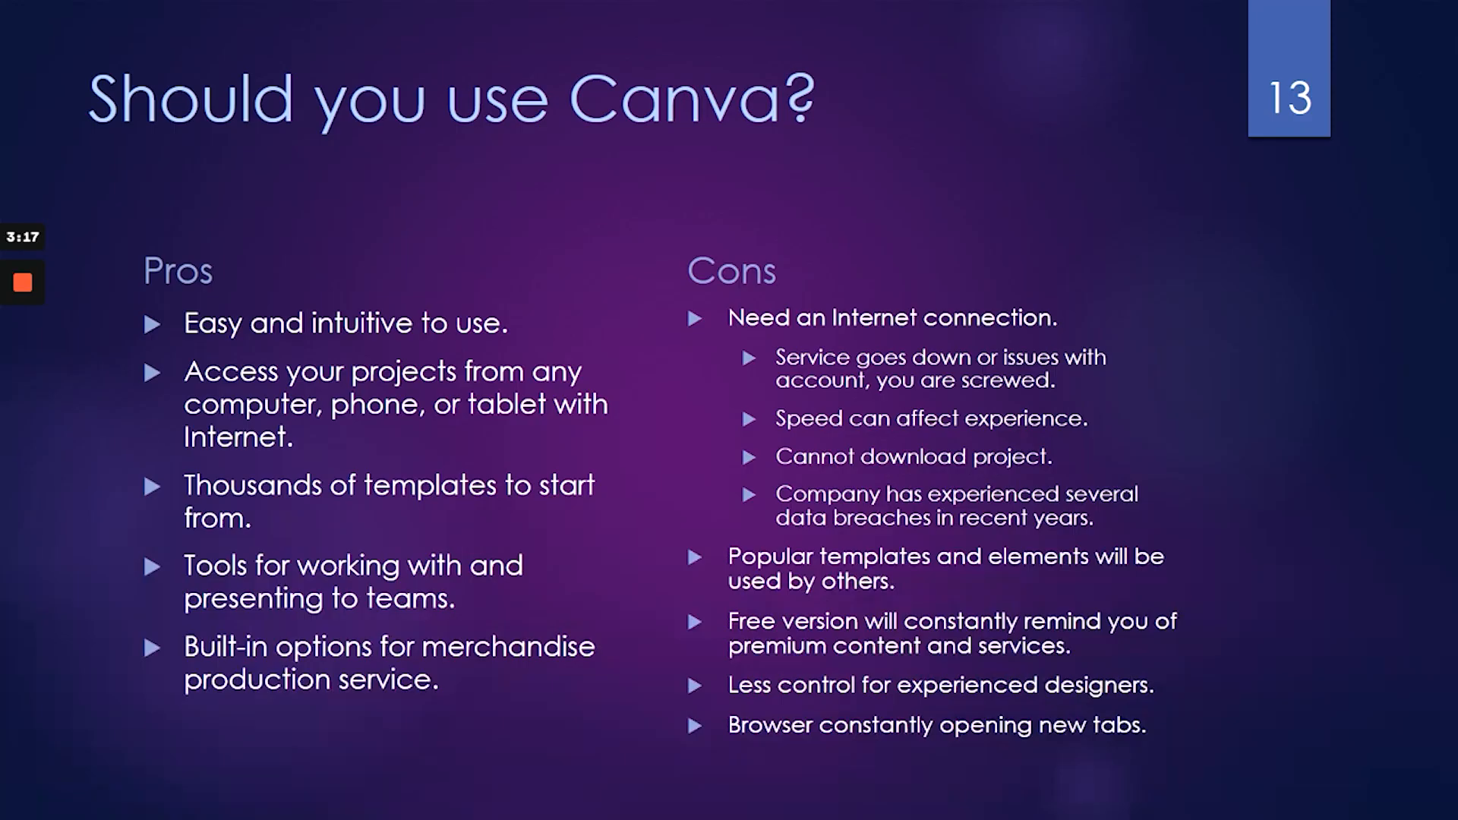